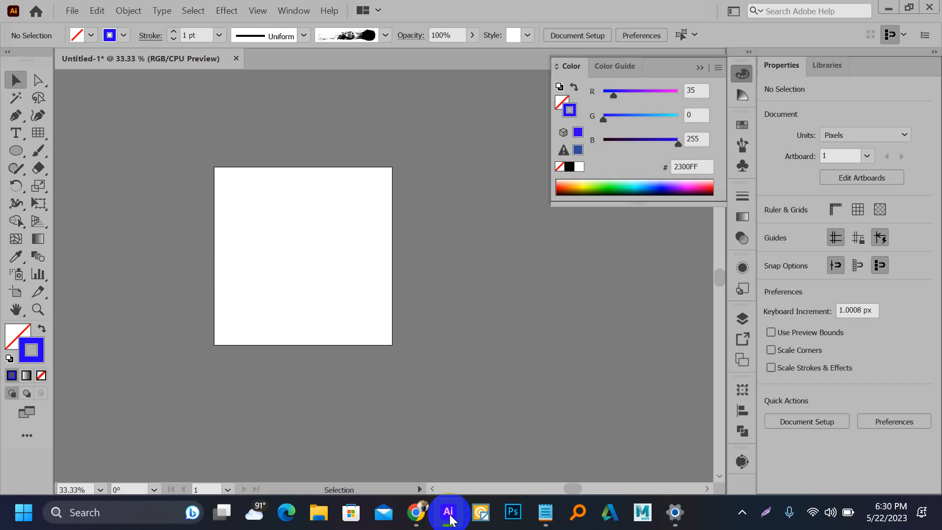
# Step: Switch to Chrome showing the Google results for 'visiting card'
pyautogui.click(417, 511)
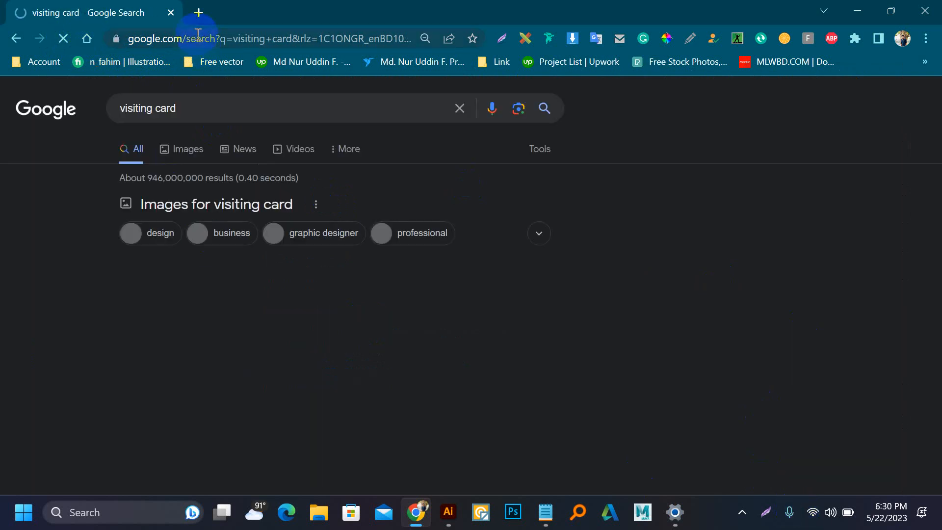
# Step: Show image results for 'visiting card' and preview the red-and-white Freepik business card
pyautogui.click(181, 149)
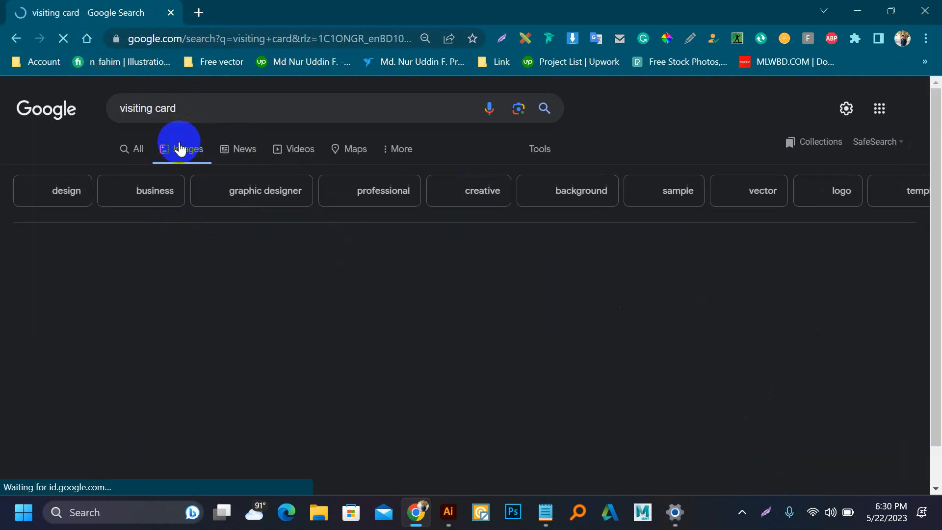
pyautogui.scroll(-15, 266, 180)
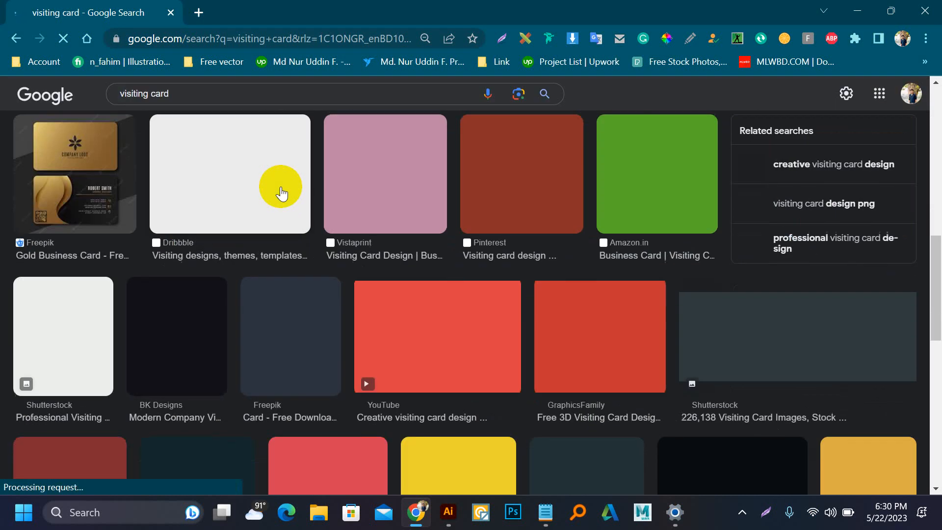
pyautogui.scroll(7, 286, 196)
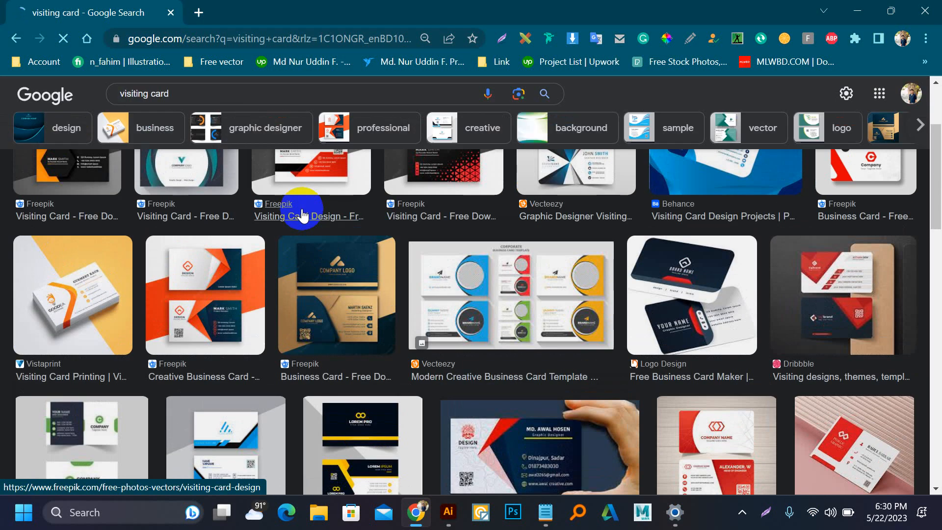
pyautogui.click(462, 190)
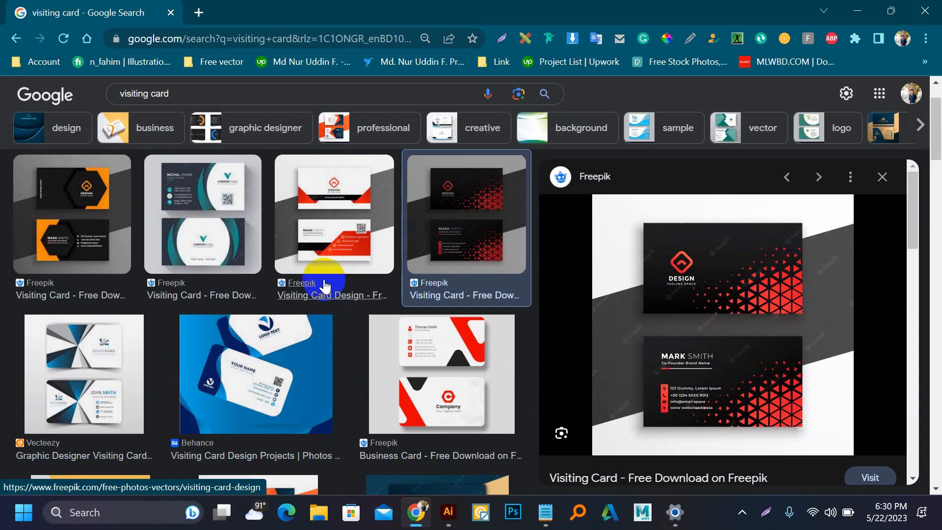
pyautogui.scroll(-3, 324, 284)
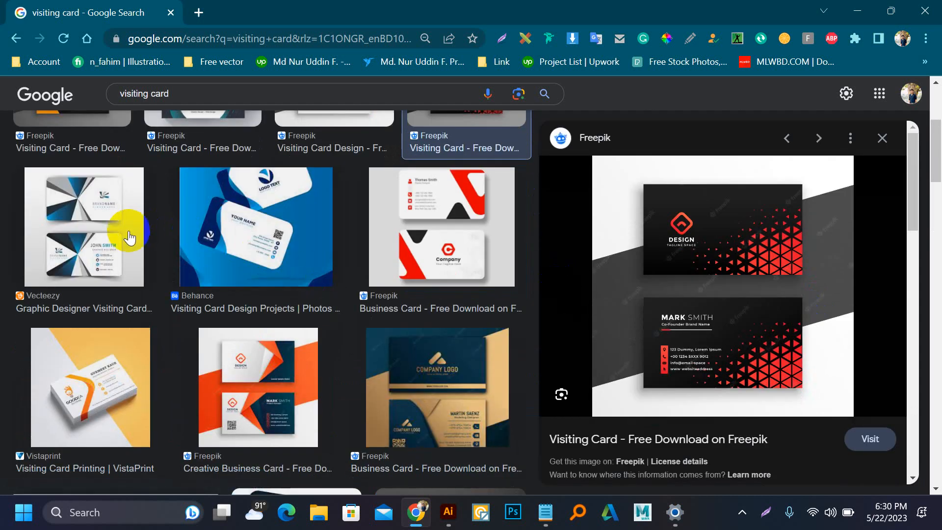
pyautogui.click(416, 227)
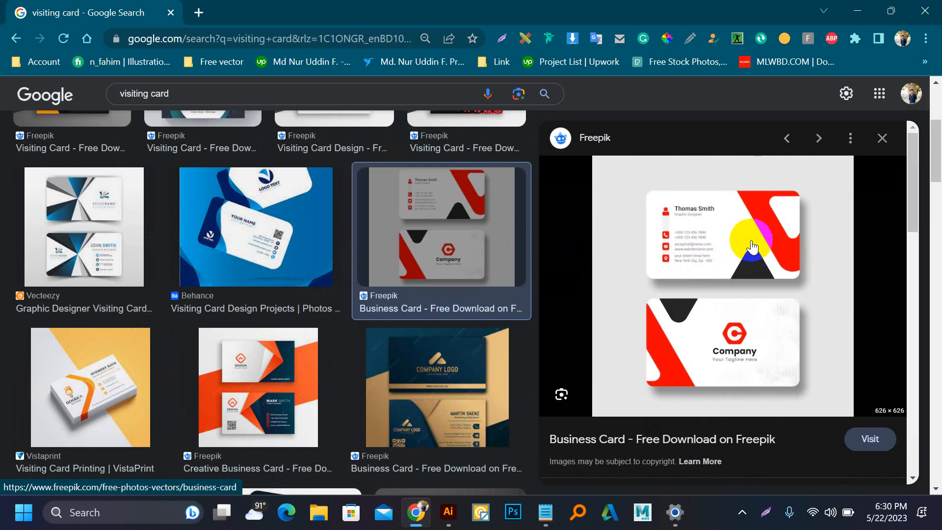
# Step: Copy the red-and-white business card image and return to Illustrator
pyautogui.rightClick(753, 243)
pyautogui.click(626, 415)
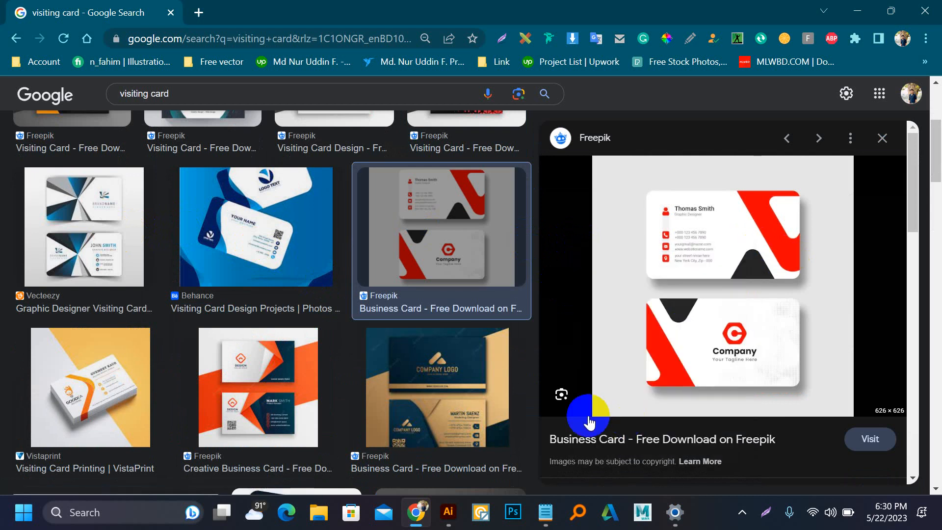
pyautogui.click(449, 511)
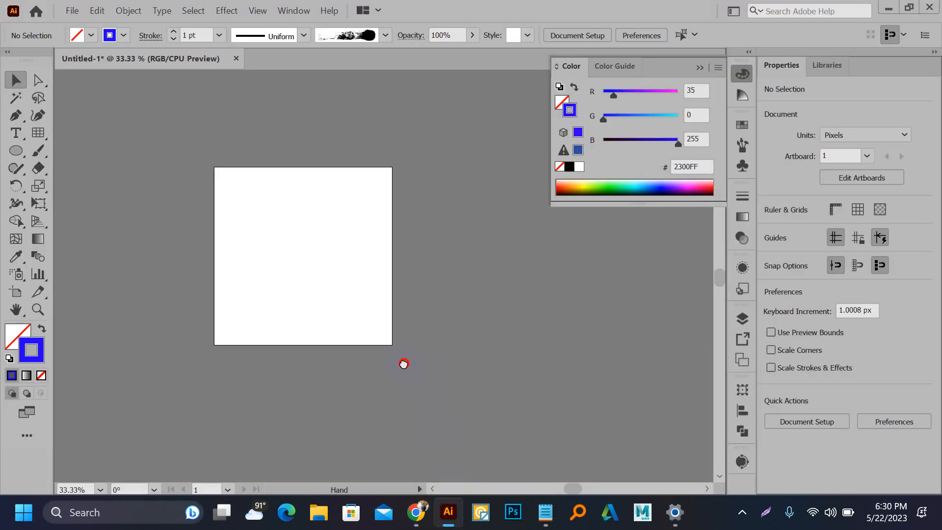
# Step: Paste the business card image to the left of the artboard, then start a new document
pyautogui.hotkey('ctrl', 'v')
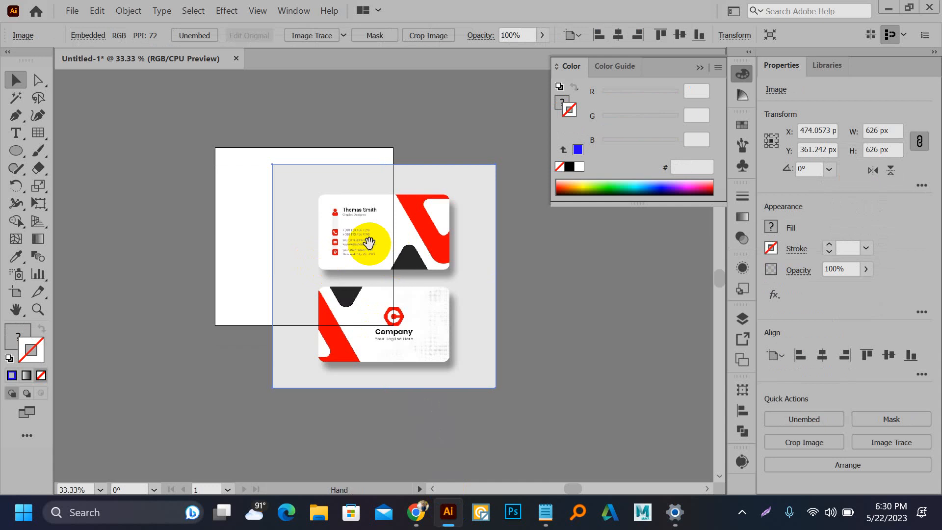
pyautogui.moveTo(369, 243); pyautogui.dragTo(171, 212)
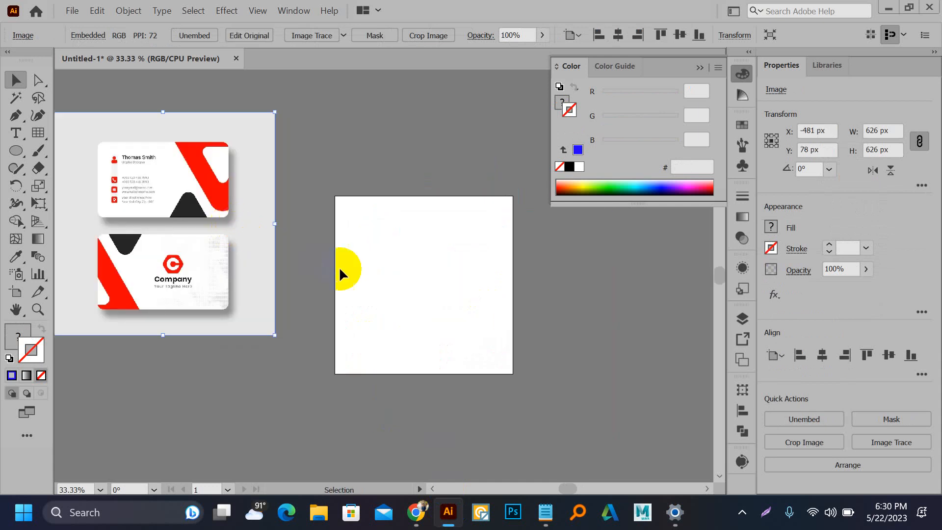
pyautogui.click(416, 512)
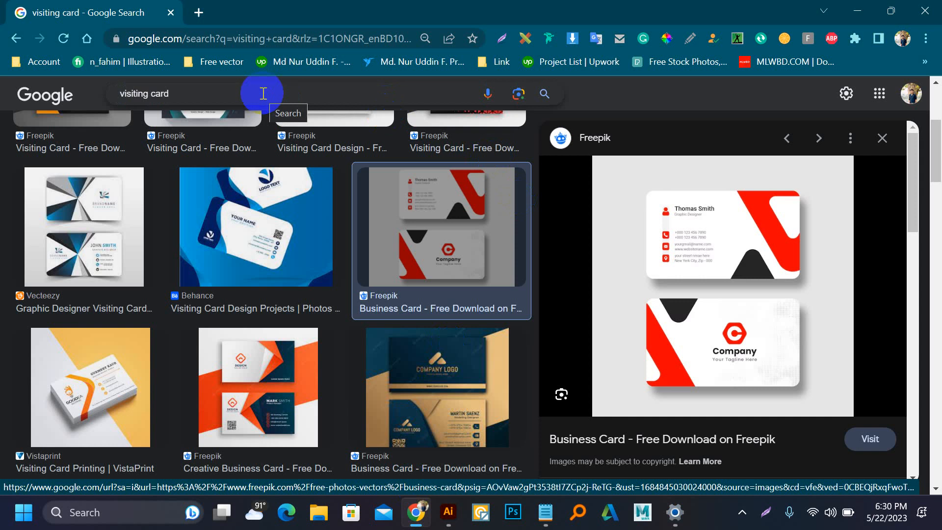
pyautogui.click(448, 512)
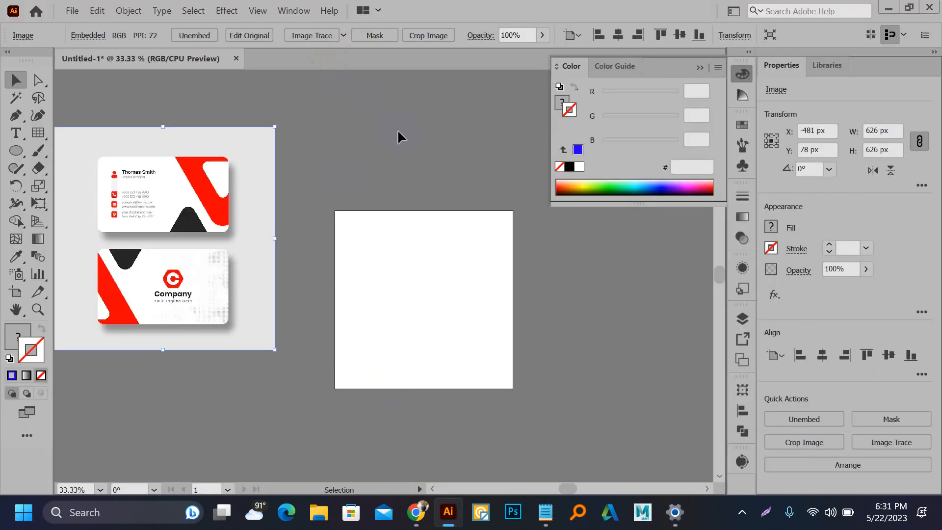
pyautogui.hotkey('ctrl', 'n')
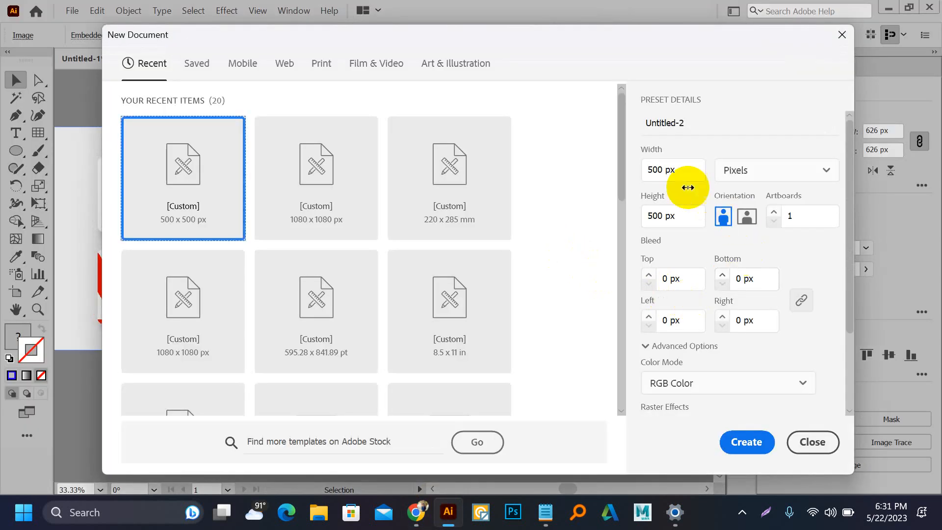
# Step: Create a document in inches with two 3.5 × 2.5 in landscape artboards
pyautogui.click(728, 170)
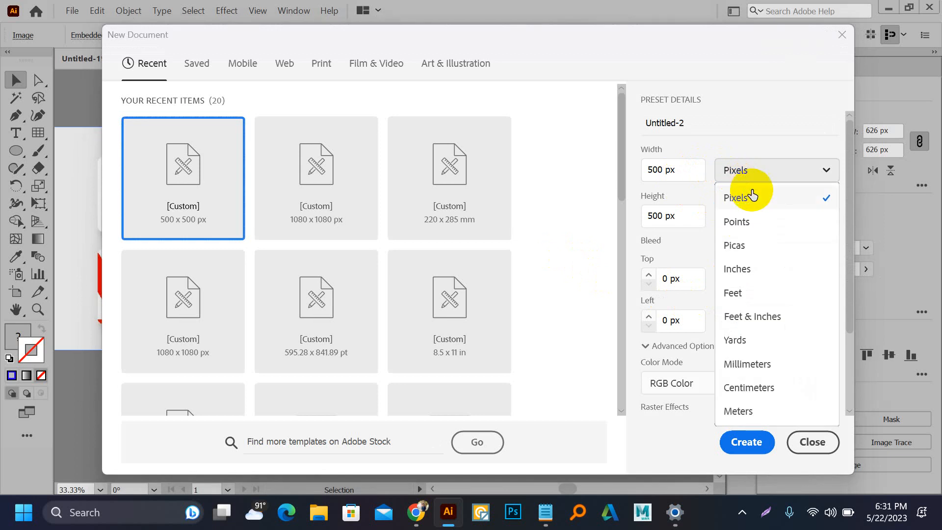
pyautogui.click(762, 268)
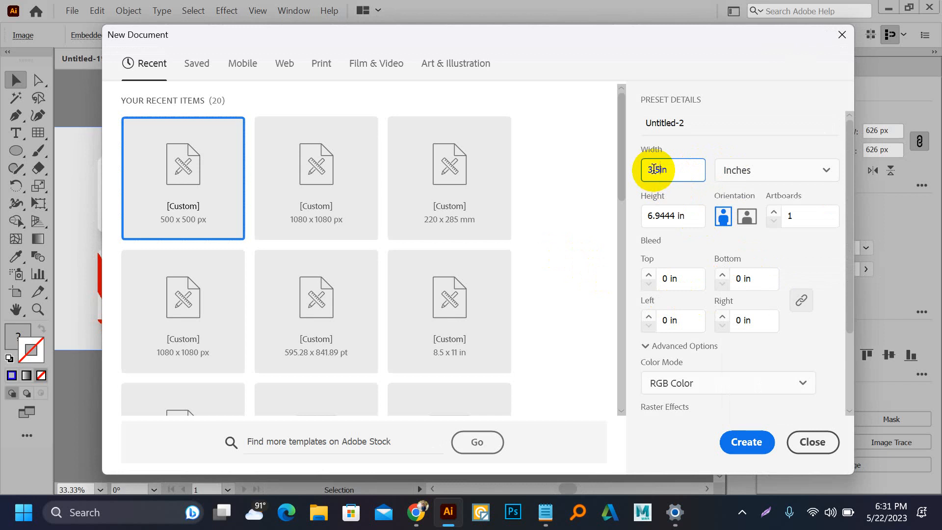
pyautogui.click(665, 218)
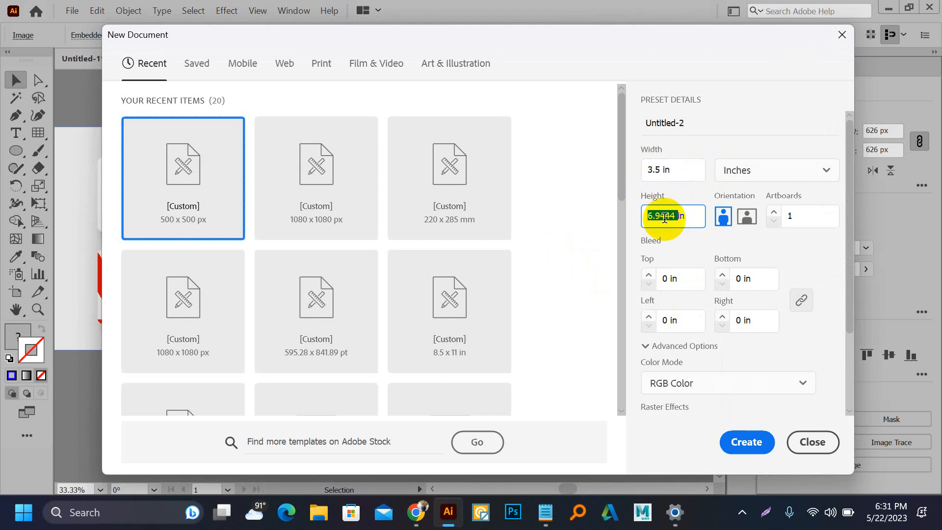
pyautogui.write('2.5')
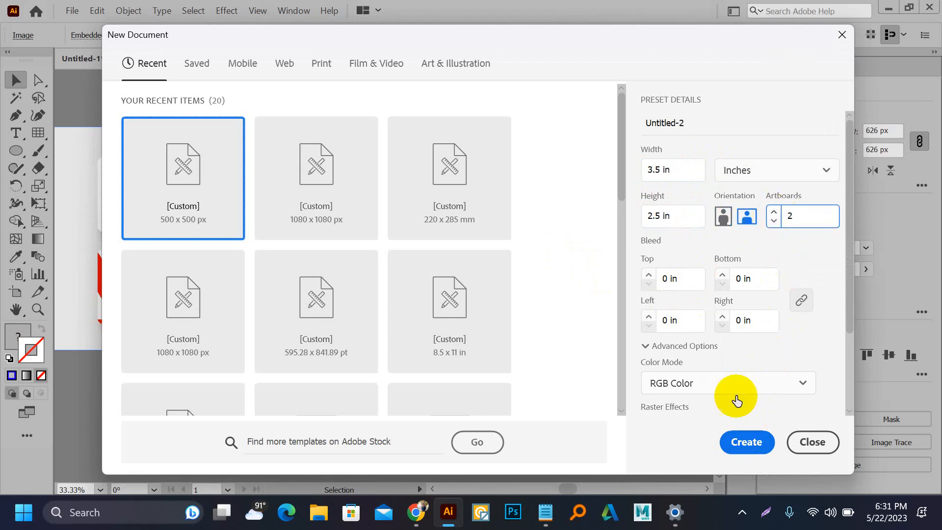
pyautogui.click(744, 447)
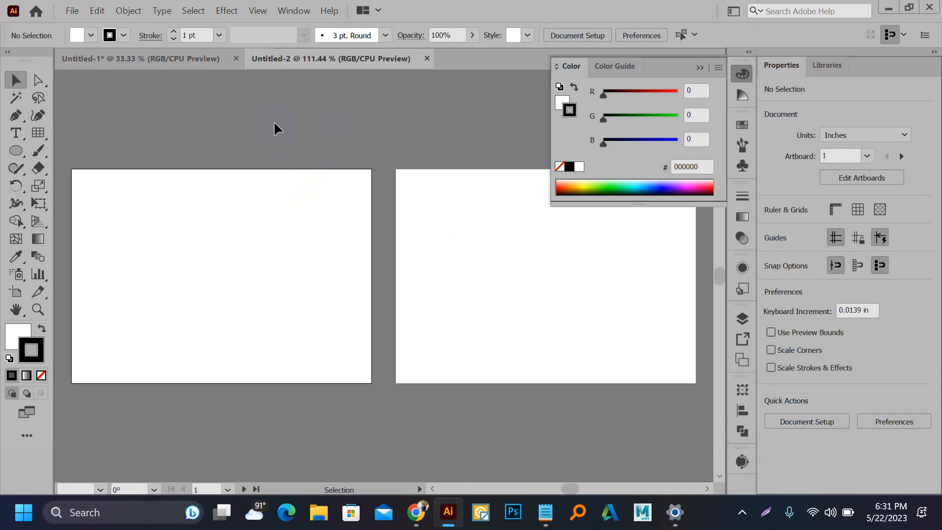
# Step: Bring the card image into Untitled-2 and scale it to 5.25 in beside the artboards
pyautogui.click(169, 57)
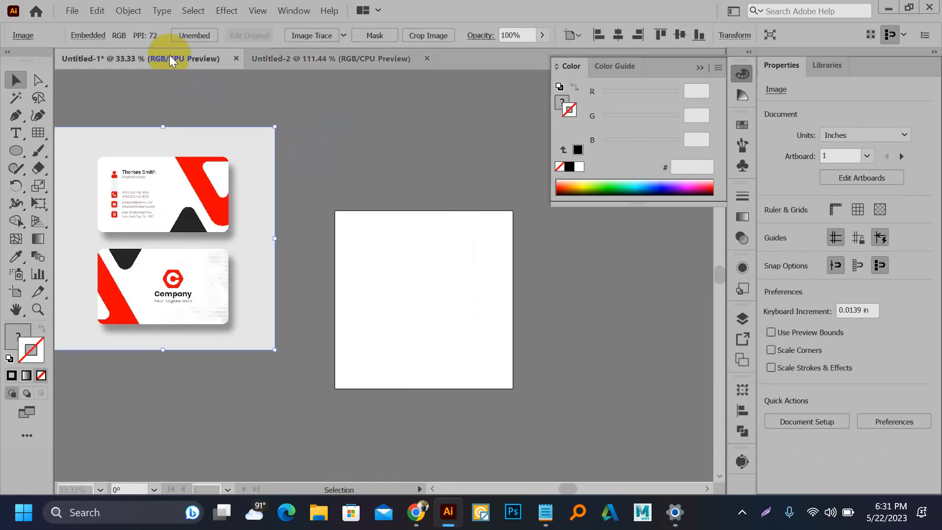
pyautogui.moveTo(166, 169); pyautogui.dragTo(427, 258)
pyautogui.scroll(-3, 427, 256)
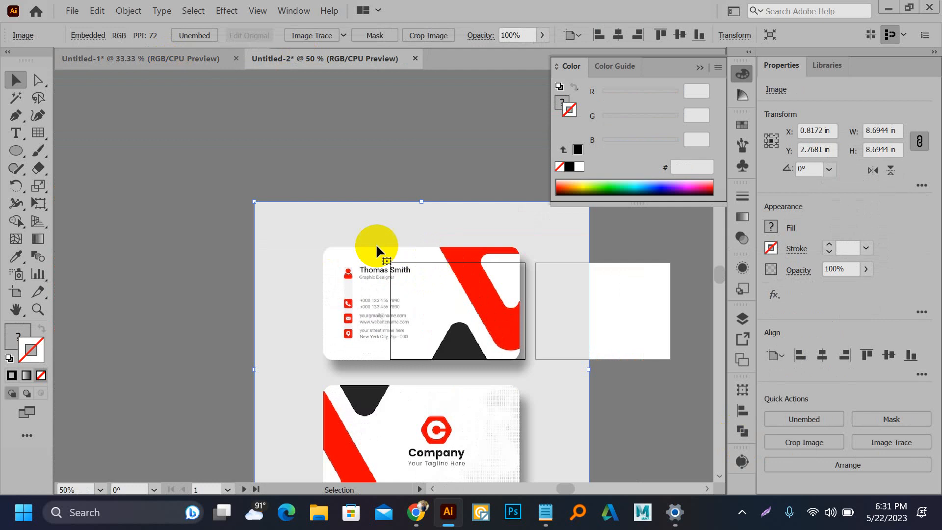
pyautogui.moveTo(376, 243); pyautogui.dragTo(229, 199)
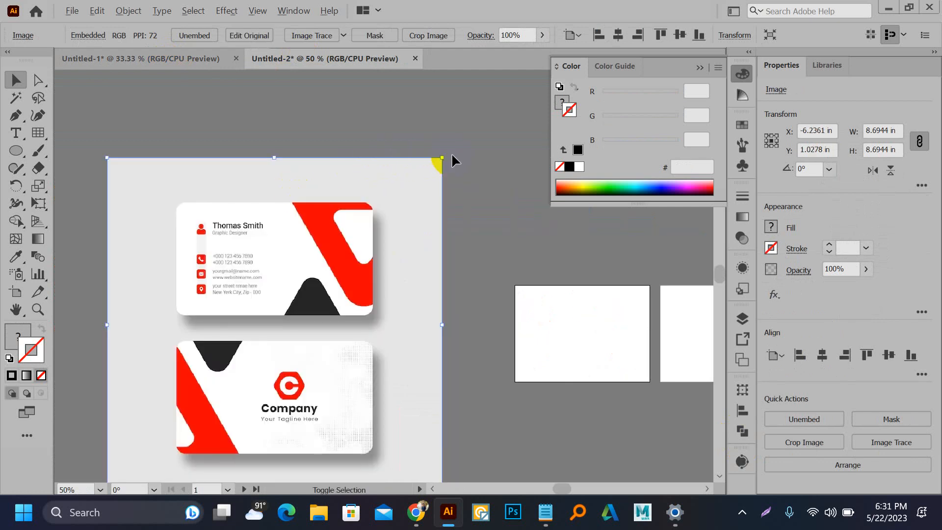
pyautogui.moveTo(444, 158); pyautogui.dragTo(372, 237)
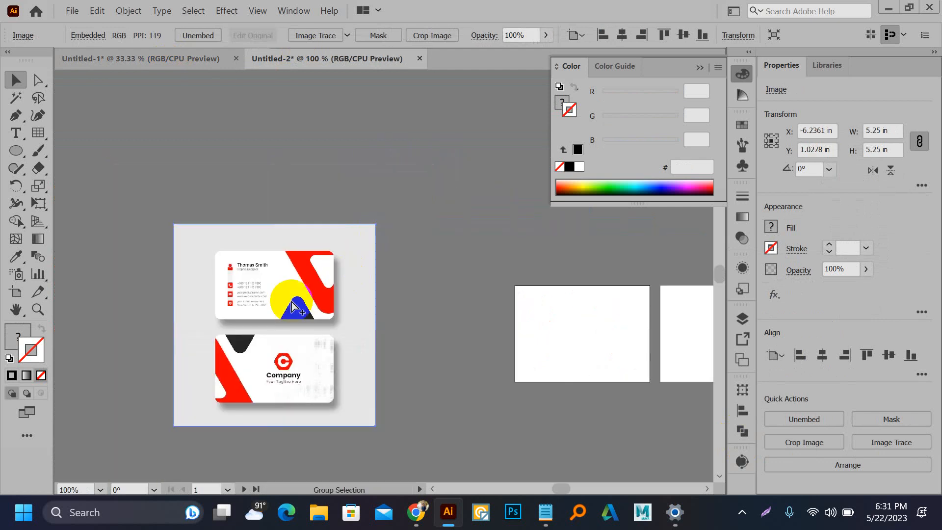
# Step: Zoom in on the reference card's contact details and lock the image
pyautogui.hotkey('ctrl', '1')
pyautogui.moveTo(395, 350); pyautogui.dragTo(460, 240)
pyautogui.scroll(2, 356, 204)
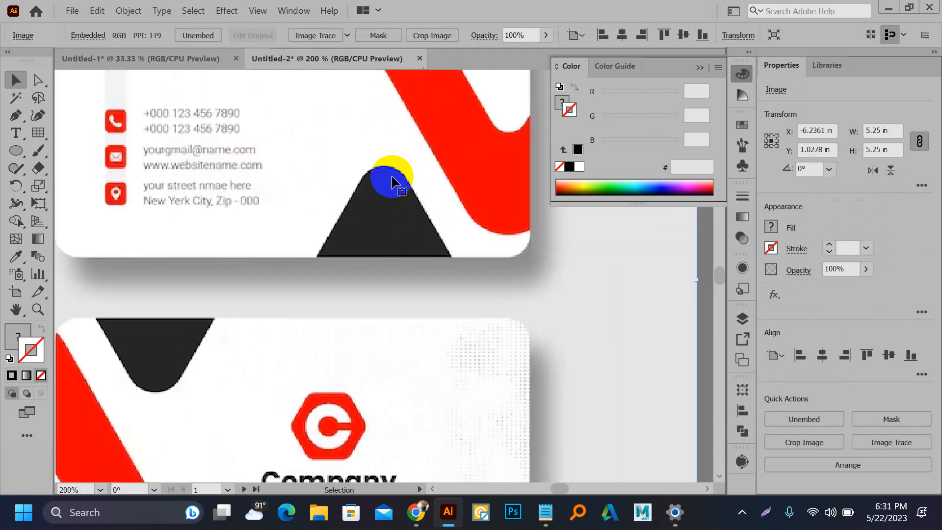
pyautogui.scroll(-2, 379, 218)
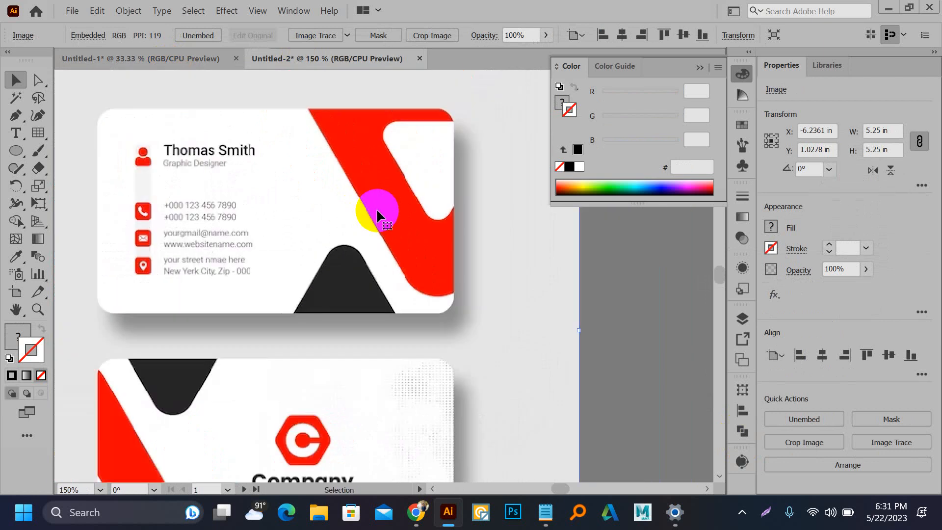
pyautogui.hotkey('ctrl', '2')
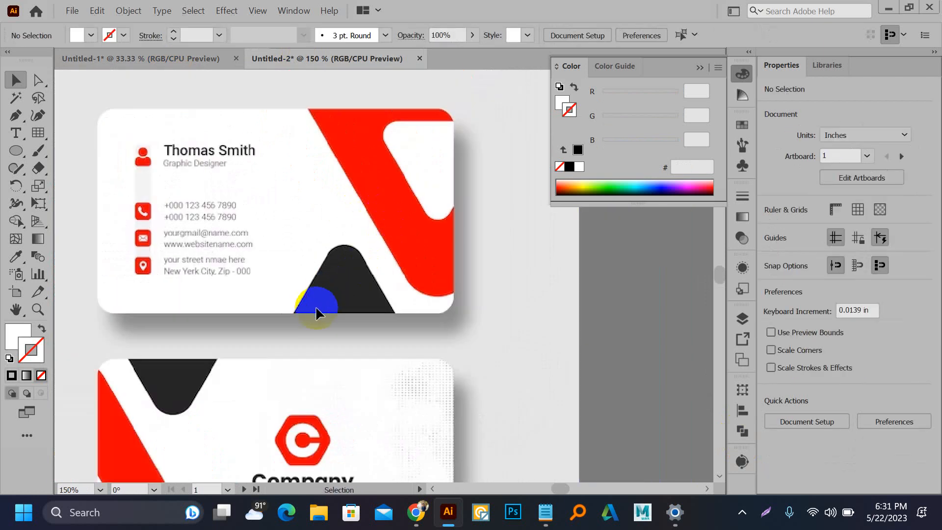
# Step: Pen-trace a triangle over the card's dark peak shape, undoing a corner-point edit
pyautogui.press('p')
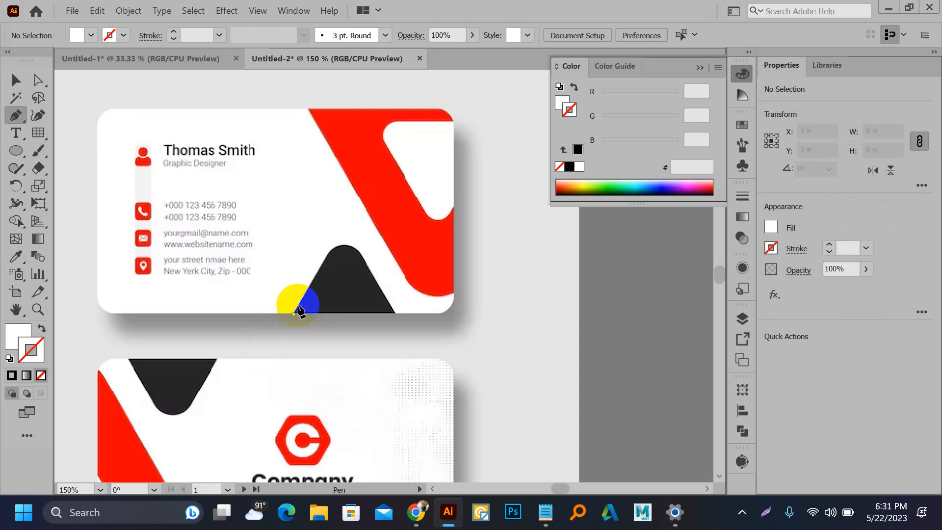
pyautogui.click(294, 314)
pyautogui.click(345, 226)
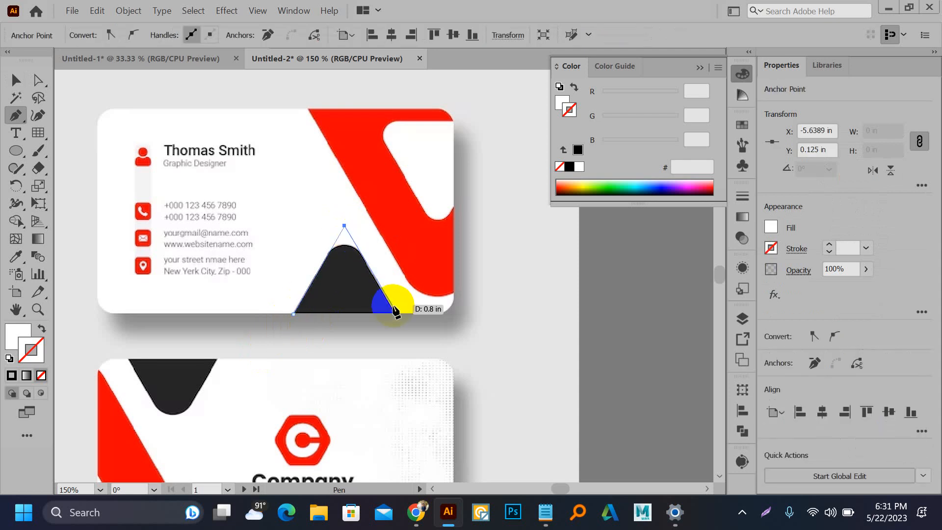
pyautogui.moveTo(394, 314); pyautogui.dragTo(396, 318)
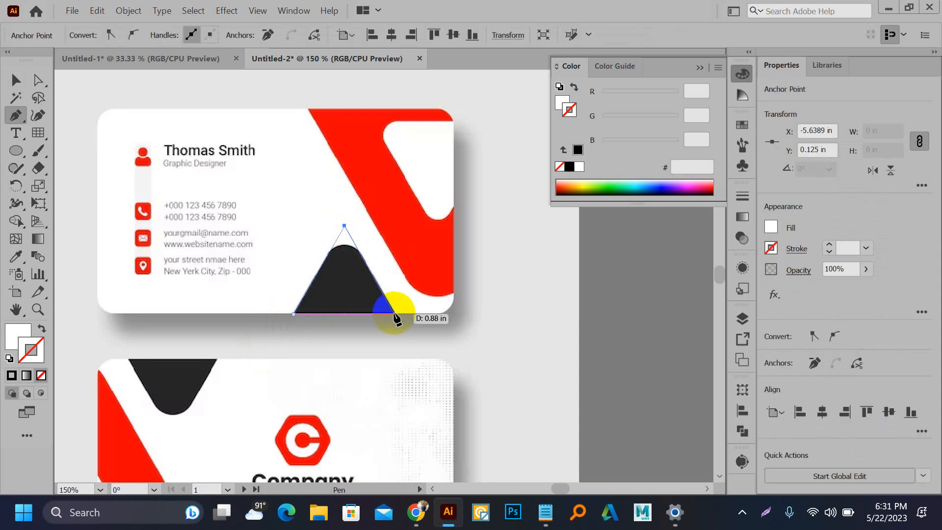
pyautogui.click(293, 314)
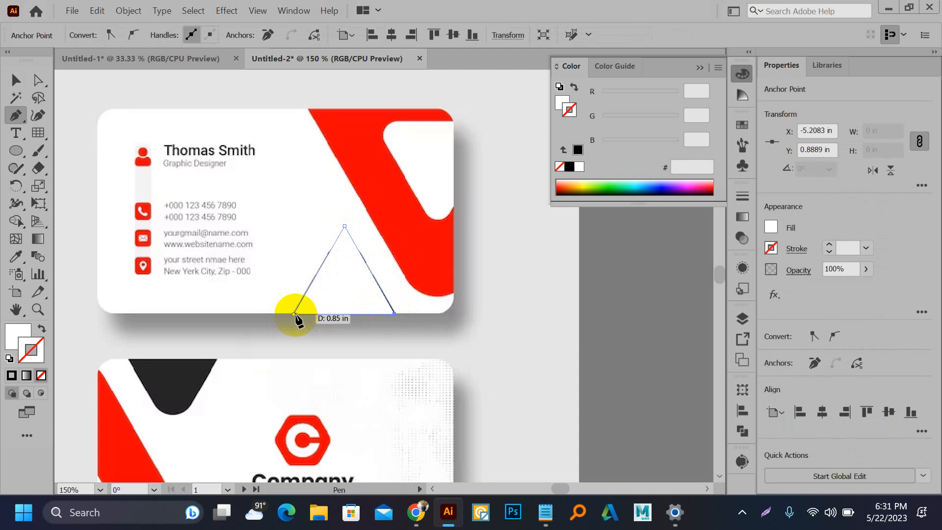
pyautogui.keyDown('alt'); pyautogui.scroll(3, 331, 318); pyautogui.keyUp('alt')
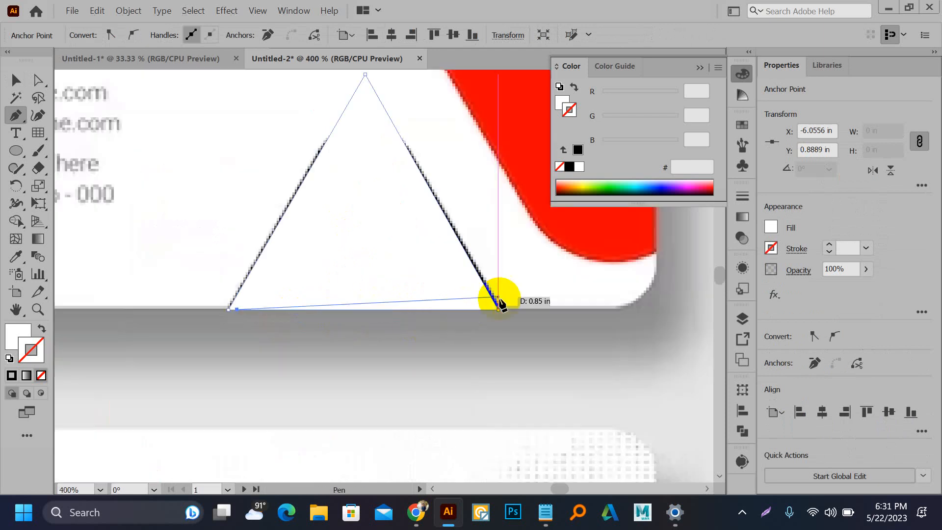
pyautogui.moveTo(499, 298); pyautogui.dragTo(502, 308)
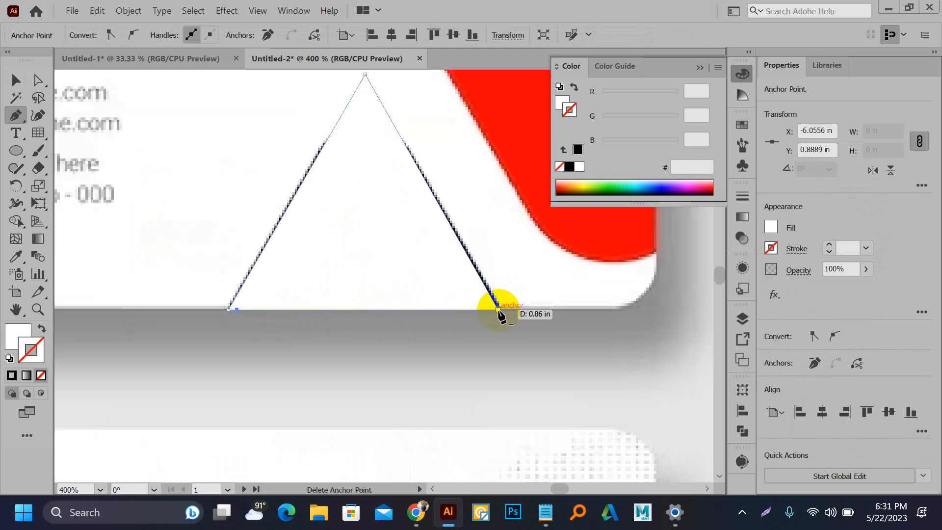
pyautogui.click(499, 310)
pyautogui.hotkey('ctrl', 'z')
pyautogui.hotkey('ctrl', 'z')
pyautogui.hotkey('ctrl', 'z')
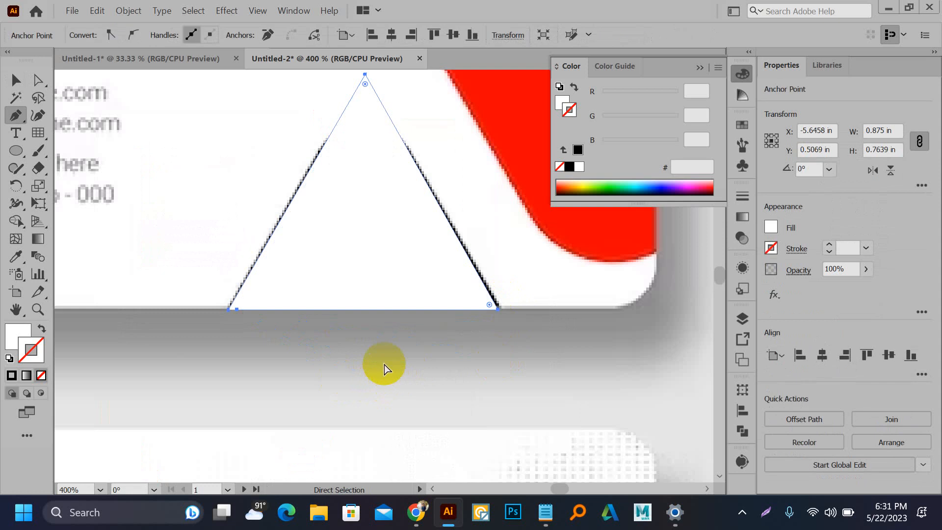
# Step: Give the triangle a cyan 5CFCFF fill and close its bottom-right corner
pyautogui.click(31, 349)
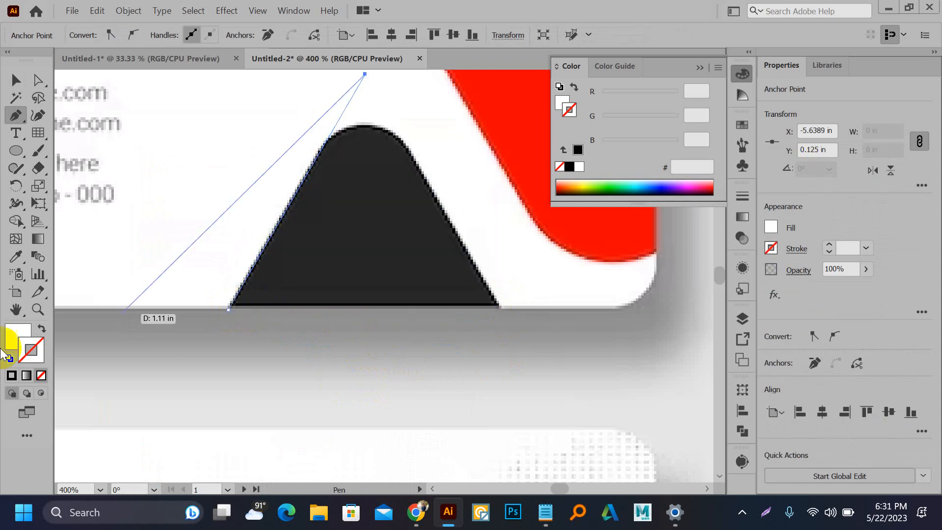
pyautogui.click(22, 342)
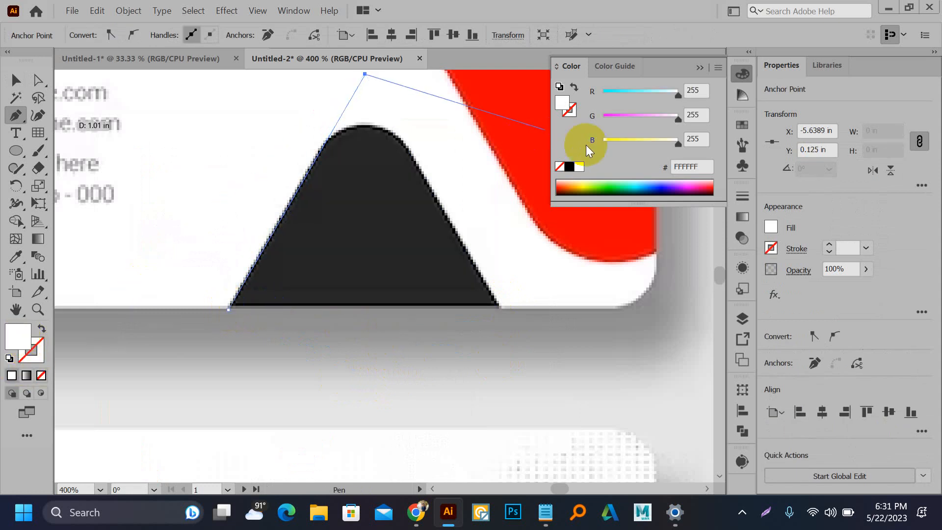
pyautogui.click(640, 177)
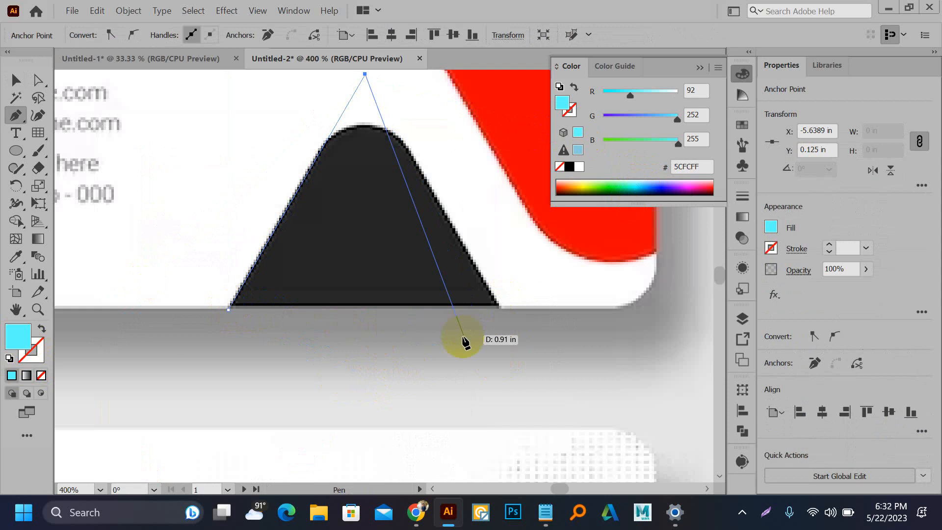
pyautogui.click(501, 306)
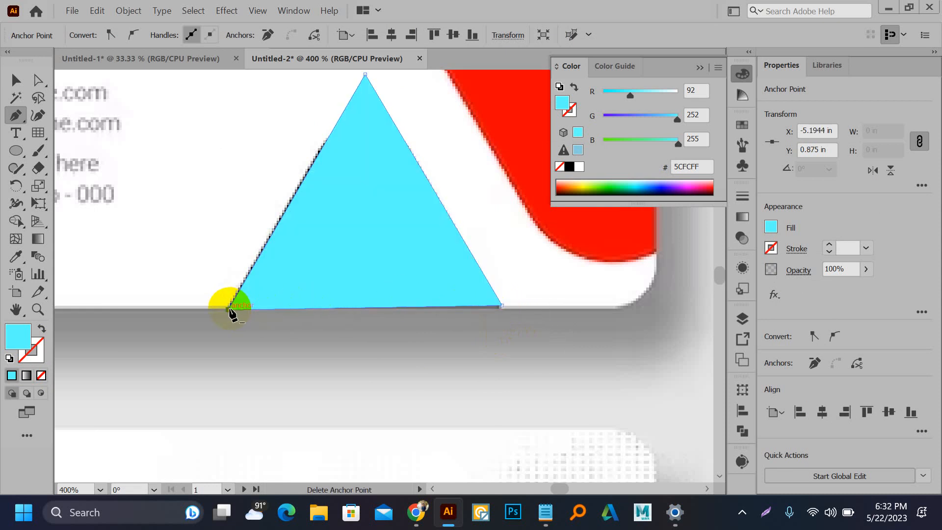
pyautogui.click(231, 310)
# Step: Round the triangle's top corner with Live Corners and set its bottom-right corner on the card edge
pyautogui.press('a')
pyautogui.click(366, 88)
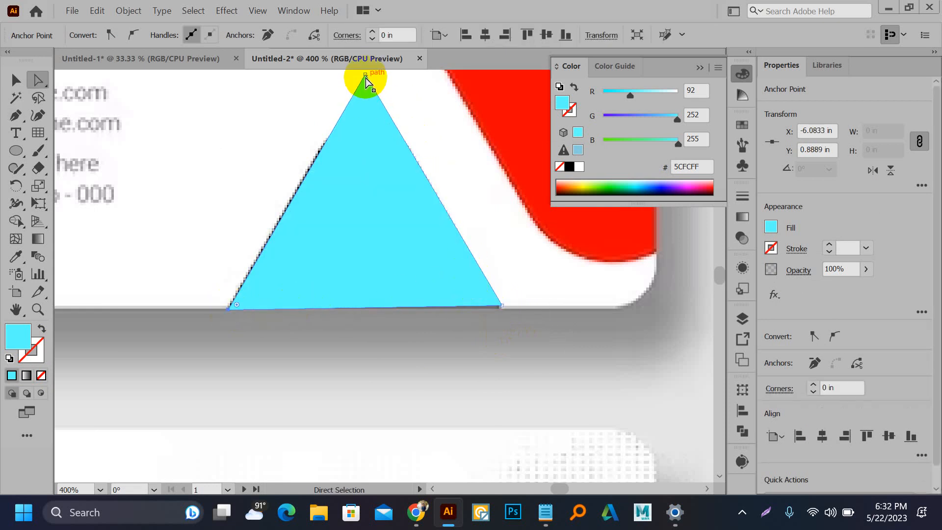
pyautogui.click(365, 77)
pyautogui.moveTo(365, 98); pyautogui.dragTo(361, 186)
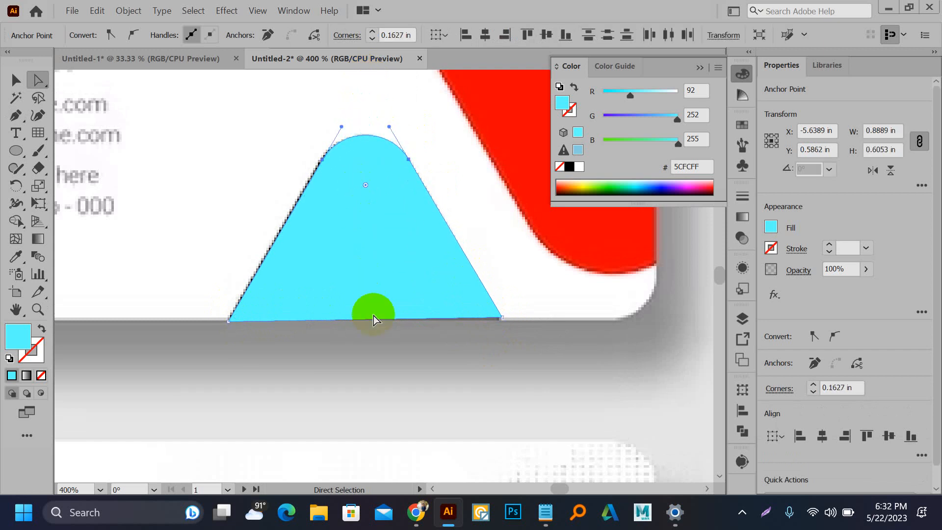
pyautogui.scroll(2, 503, 332)
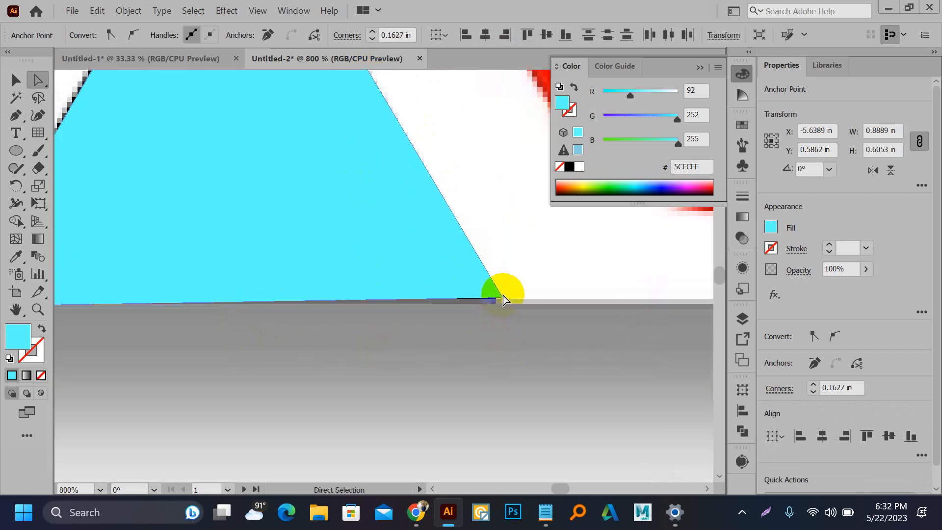
pyautogui.moveTo(503, 298); pyautogui.dragTo(503, 309)
pyautogui.click(489, 343)
pyautogui.scroll(-4, 482, 334)
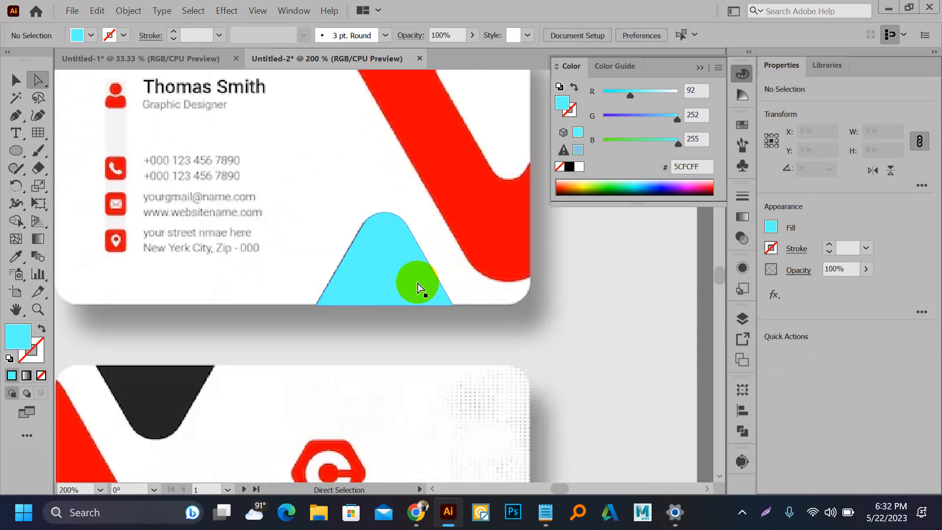
# Step: Move the cyan triangle off the dark peak and onto the card's red stripe
pyautogui.press('v')
pyautogui.moveTo(406, 274); pyautogui.dragTo(573, 312)
pyautogui.scroll(-3, 379, 310)
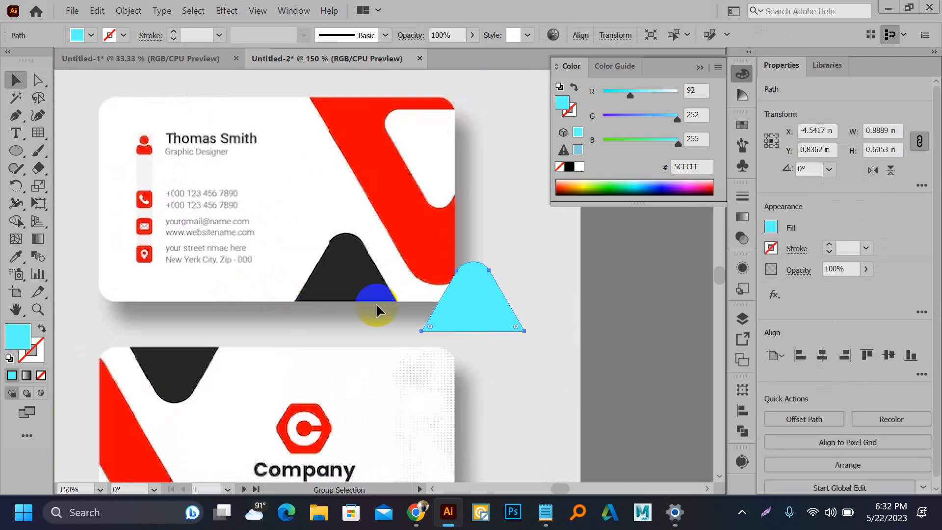
pyautogui.scroll(1, 419, 310)
pyautogui.moveTo(445, 312); pyautogui.dragTo(558, 316)
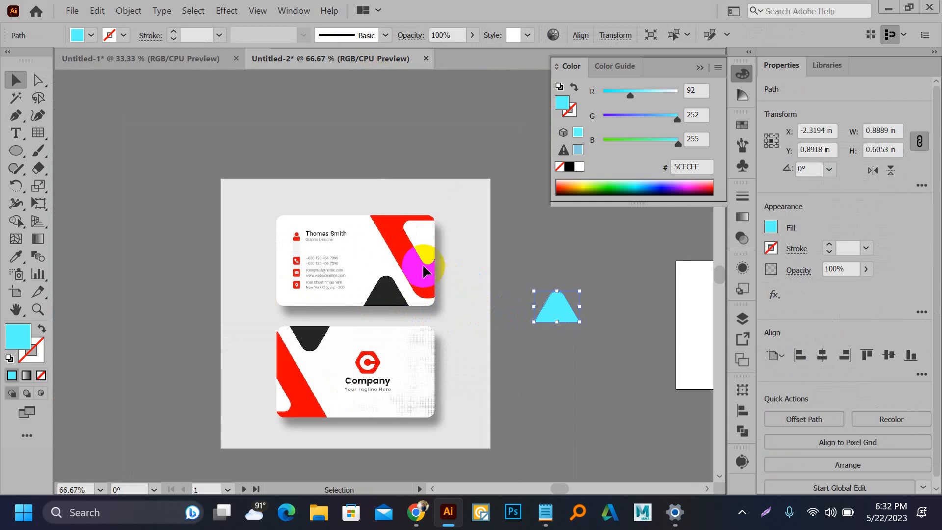
pyautogui.click(418, 267)
pyautogui.scroll(1, 418, 267)
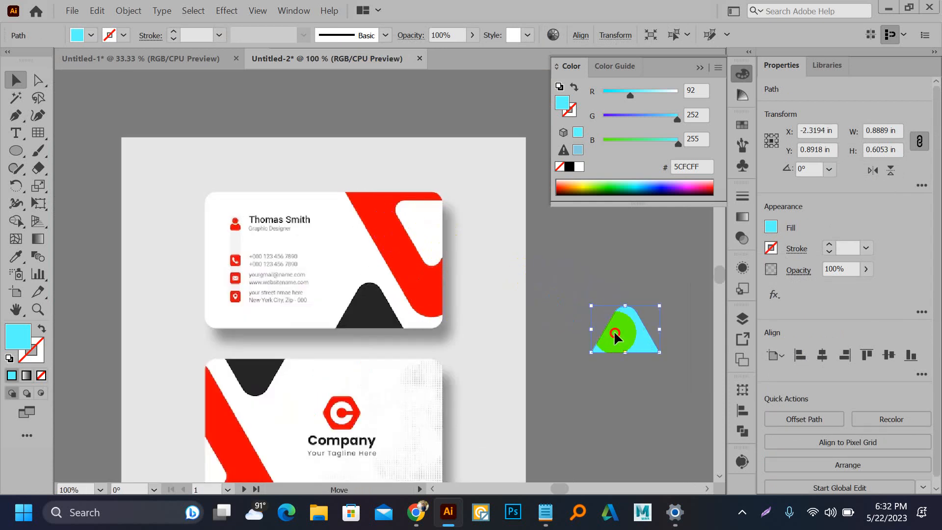
pyautogui.moveTo(615, 337); pyautogui.dragTo(415, 225)
# Step: Round the triangle's bottom corners and rotate it about 60° onto the red stripe
pyautogui.scroll(2, 459, 189)
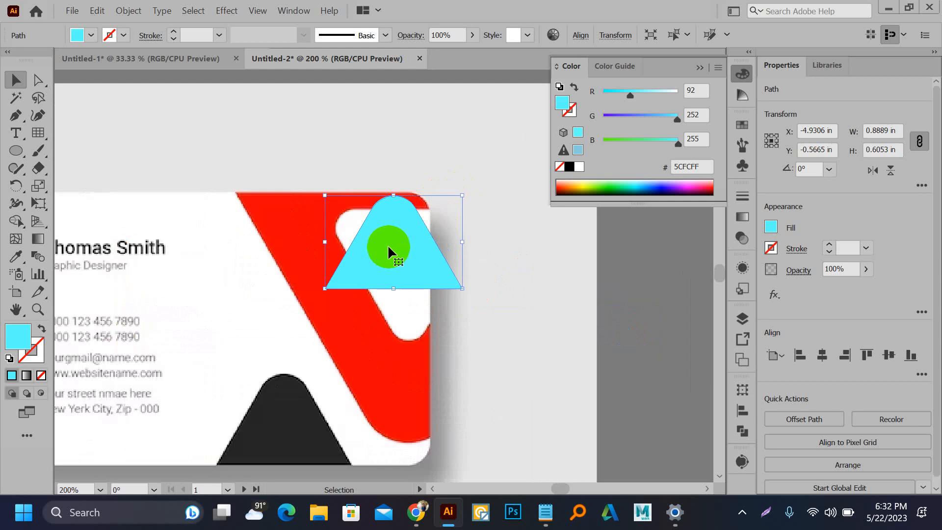
pyautogui.click(330, 290)
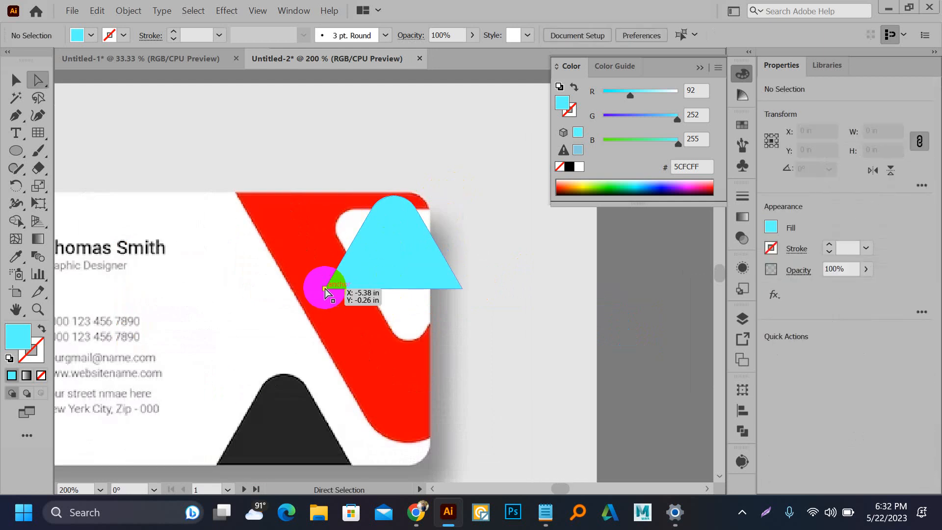
pyautogui.keyDown('ctrl'); pyautogui.click(461, 288); pyautogui.keyUp('ctrl')
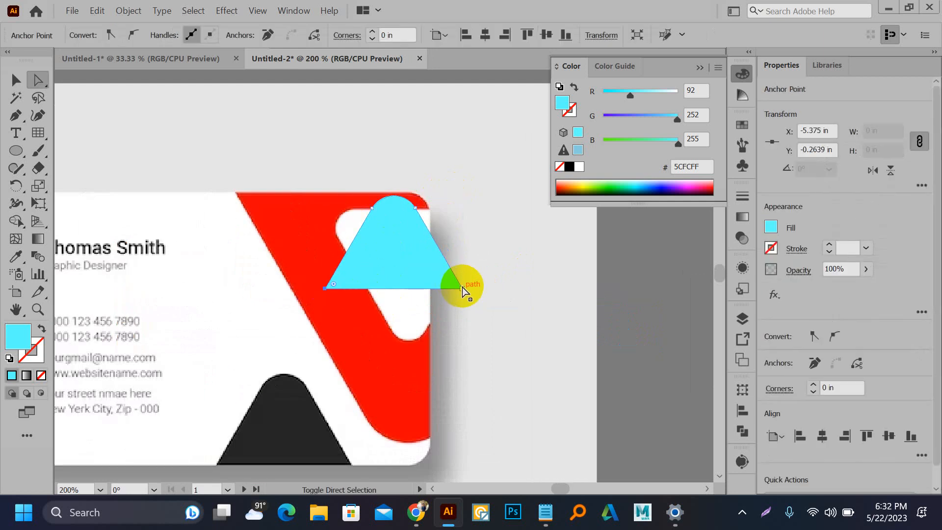
pyautogui.click(454, 288)
pyautogui.moveTo(453, 288); pyautogui.dragTo(436, 275)
pyautogui.press('v')
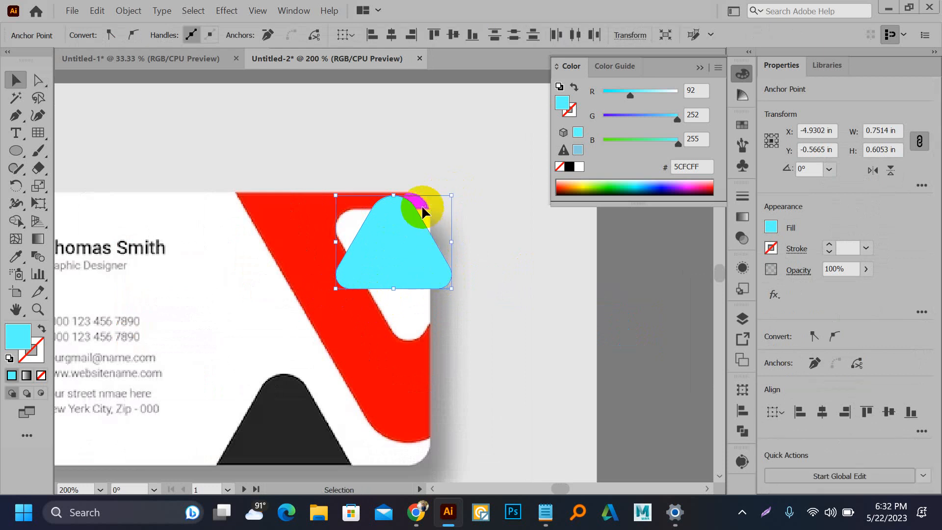
pyautogui.moveTo(454, 190); pyautogui.dragTo(477, 272)
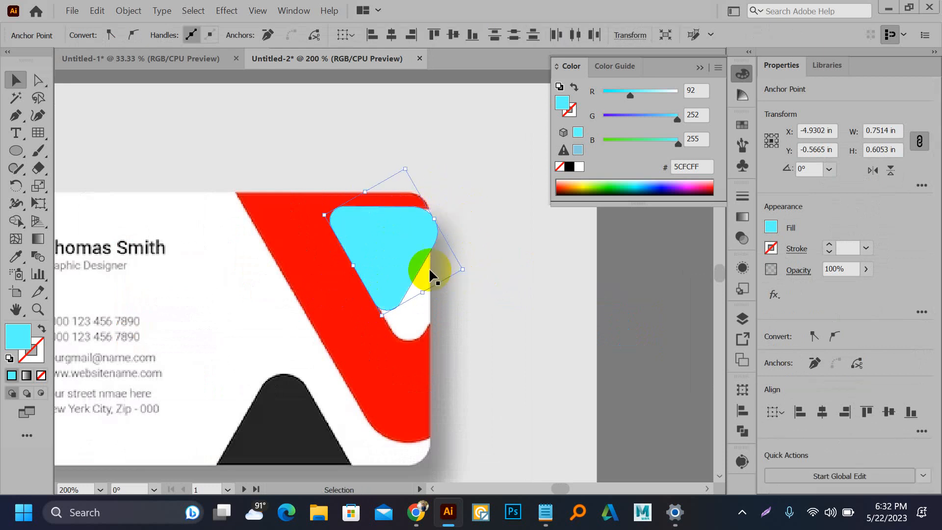
pyautogui.moveTo(405, 259); pyautogui.dragTo(386, 254)
# Step: Scale the triangle up to about 1.43 in wide and position it over the red shape
pyautogui.moveTo(467, 276); pyautogui.dragTo(511, 307)
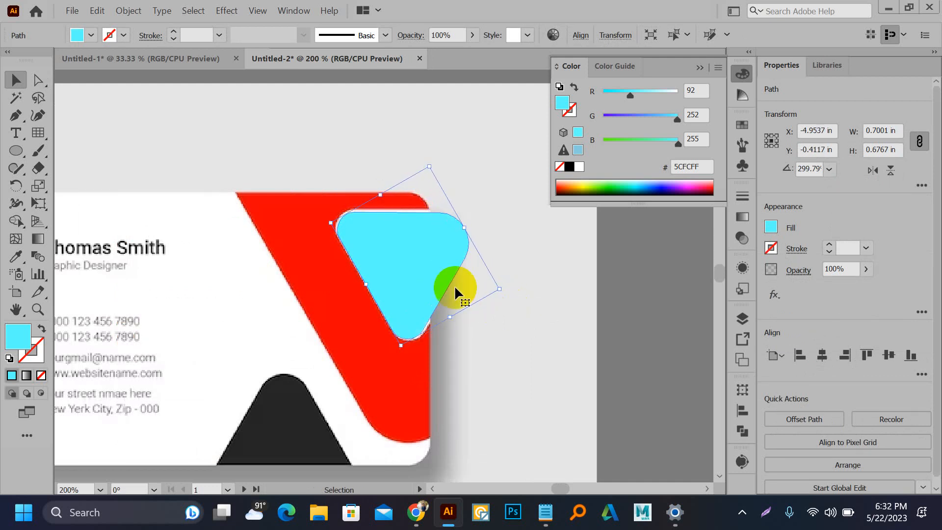
pyautogui.scroll(1, 379, 238)
pyautogui.moveTo(378, 237); pyautogui.dragTo(373, 232)
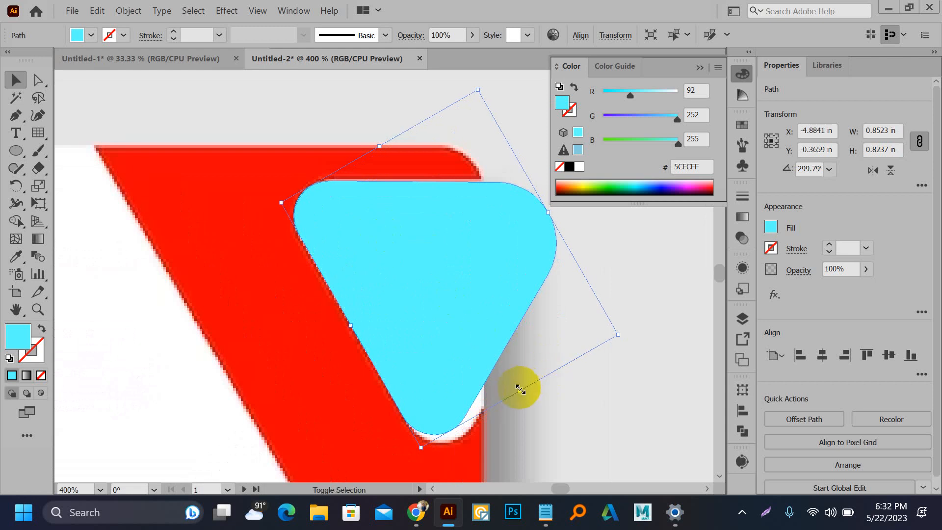
pyautogui.moveTo(520, 389); pyautogui.dragTo(528, 401)
pyautogui.scroll(-2, 368, 247)
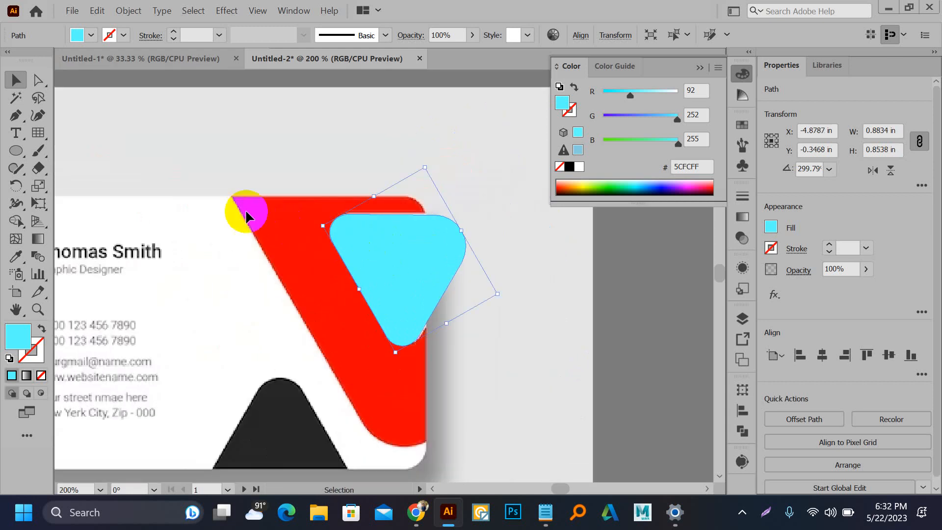
pyautogui.press('a')
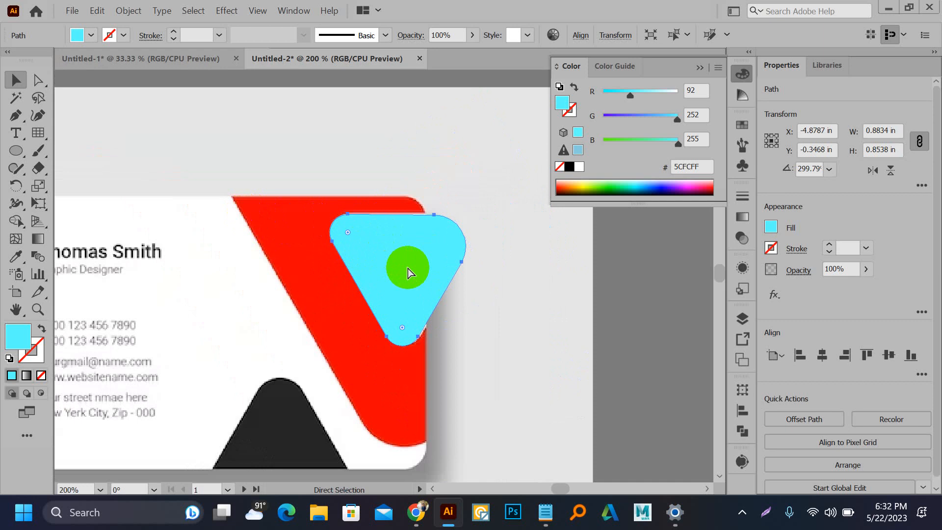
pyautogui.press('v')
pyautogui.moveTo(499, 295); pyautogui.dragTo(616, 330)
pyautogui.moveTo(485, 311); pyautogui.dragTo(387, 269)
pyautogui.moveTo(410, 301); pyautogui.dragTo(394, 231)
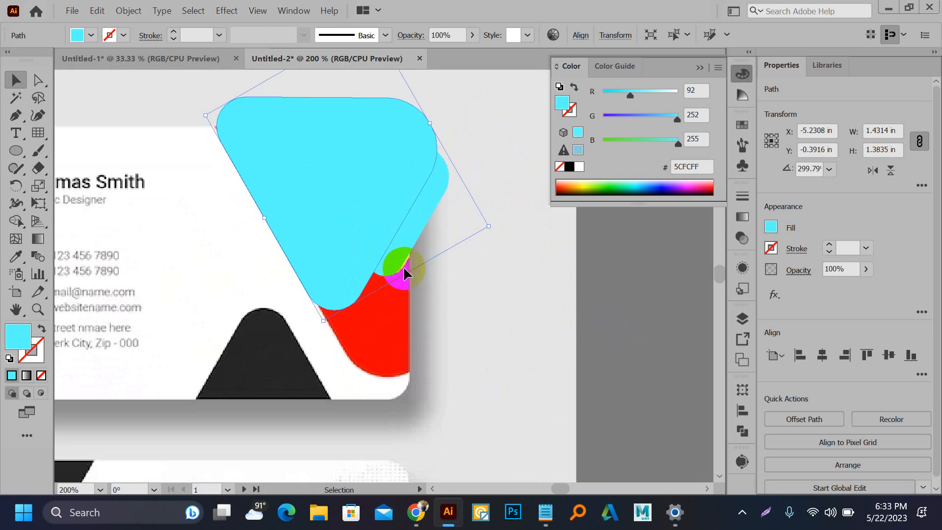
pyautogui.moveTo(409, 276); pyautogui.dragTo(442, 334)
pyautogui.moveTo(373, 303); pyautogui.dragTo(408, 296)
# Step: Fine-tune the triangle's size and position to cover the red edge, then reselect it
pyautogui.moveTo(339, 254); pyautogui.dragTo(393, 320)
pyautogui.moveTo(273, 192); pyautogui.dragTo(256, 183)
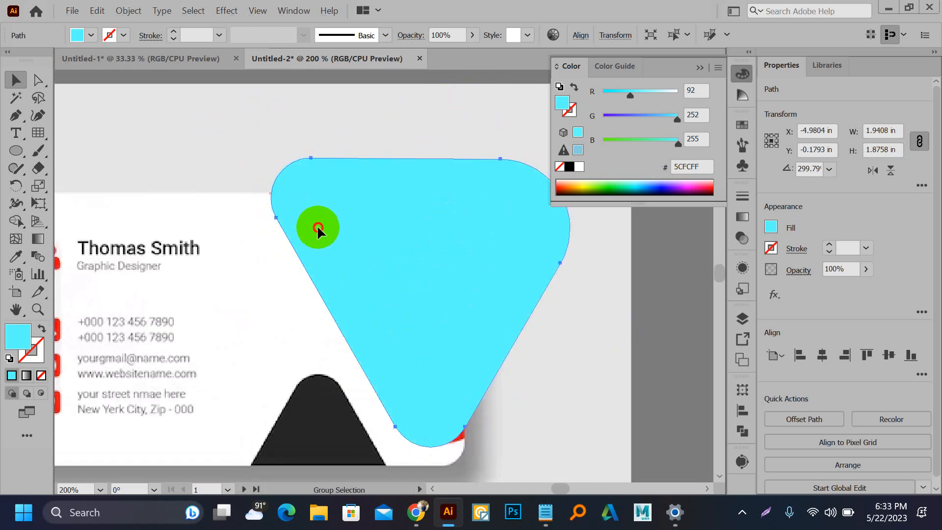
pyautogui.moveTo(326, 244); pyautogui.dragTo(328, 234)
pyautogui.moveTo(419, 298); pyautogui.dragTo(368, 252)
pyautogui.moveTo(477, 345)
pyautogui.mouseDown()
pyautogui.moveTo(485, 362)
pyautogui.moveTo(482, 351)
pyautogui.mouseUp()
pyautogui.click(485, 414)
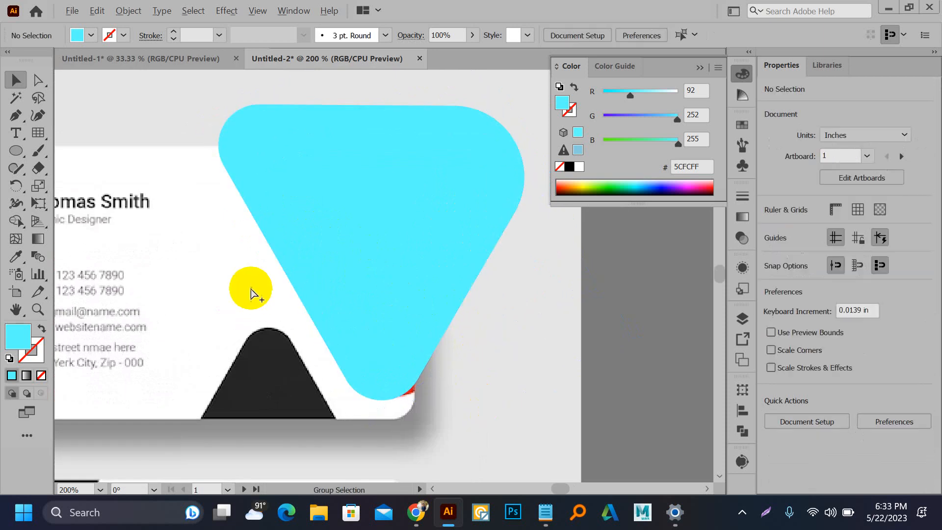
pyautogui.scroll(-3, 252, 284)
pyautogui.moveTo(254, 204); pyautogui.dragTo(534, 310)
pyautogui.click(477, 261)
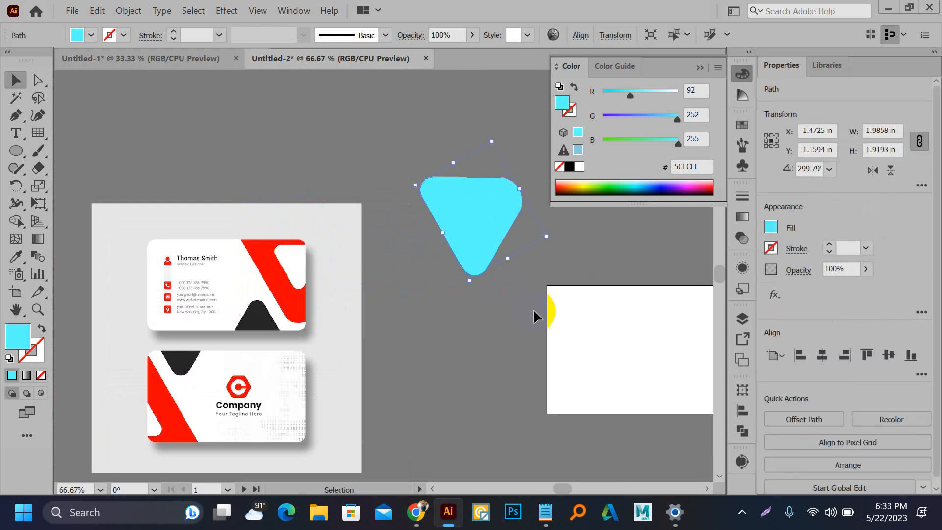
# Step: Sample the card's red onto the triangle and fill the inner triangle white
pyautogui.press('i')
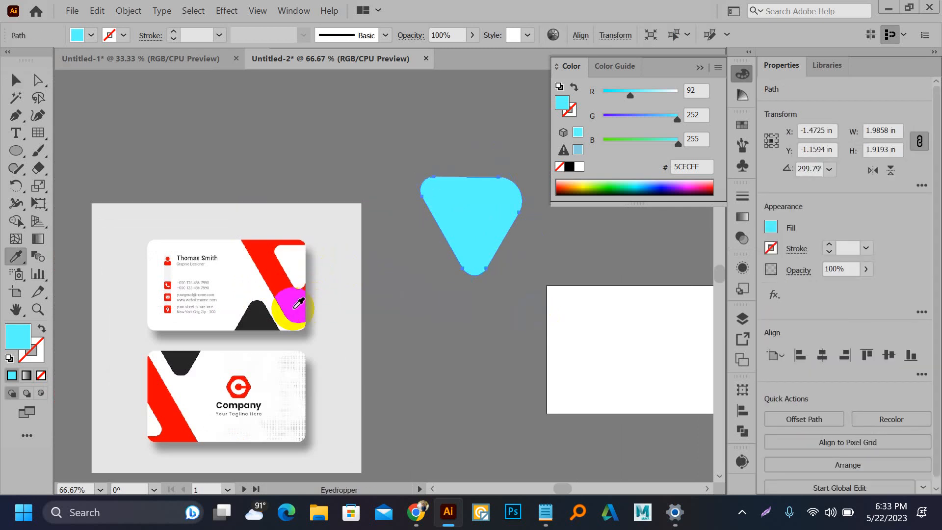
pyautogui.click(297, 302)
pyautogui.press('a')
pyautogui.click(465, 211)
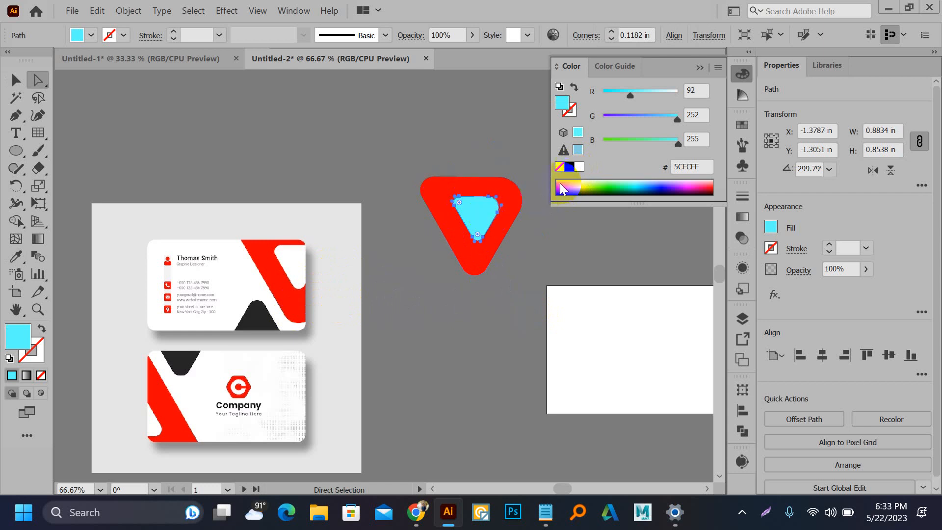
pyautogui.click(580, 168)
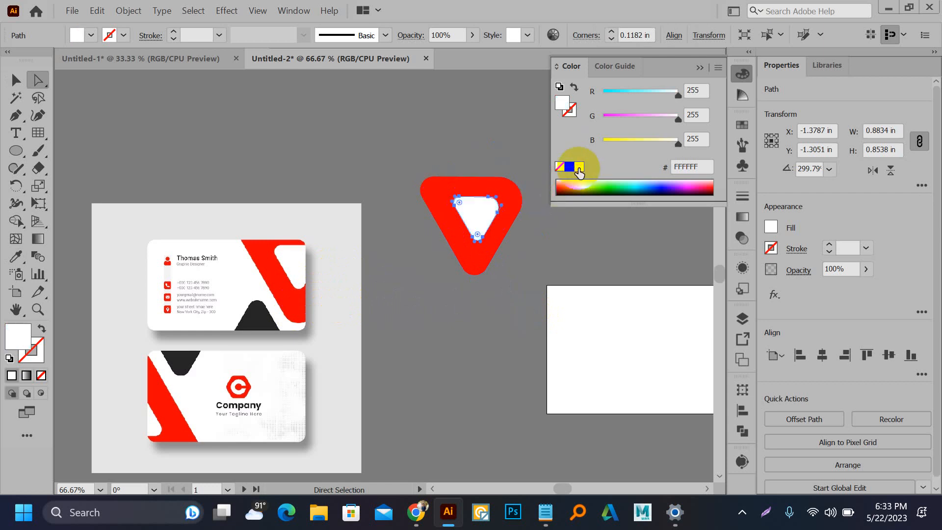
# Step: Select both triangles and apply Pathfinder Minus Front to cut out the inner hole
pyautogui.press('v')
pyautogui.click(399, 161)
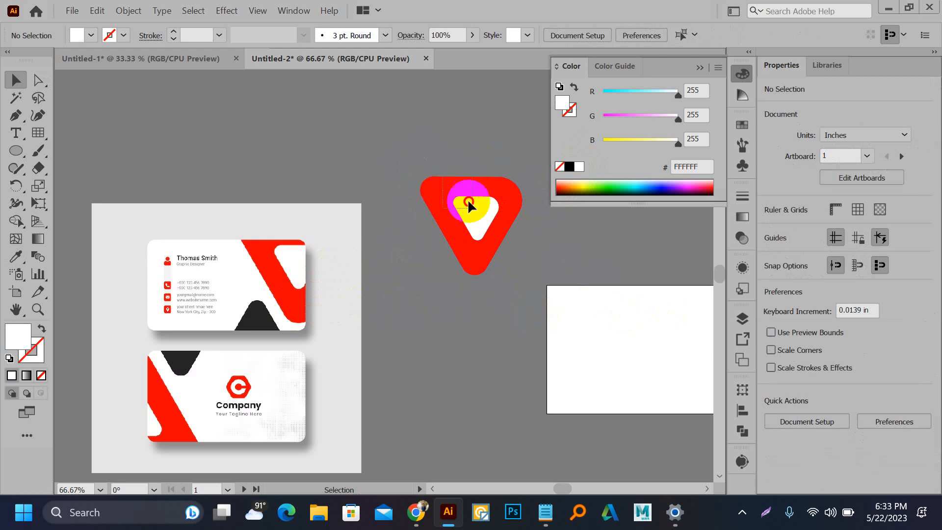
pyautogui.click(462, 198)
pyautogui.click(743, 431)
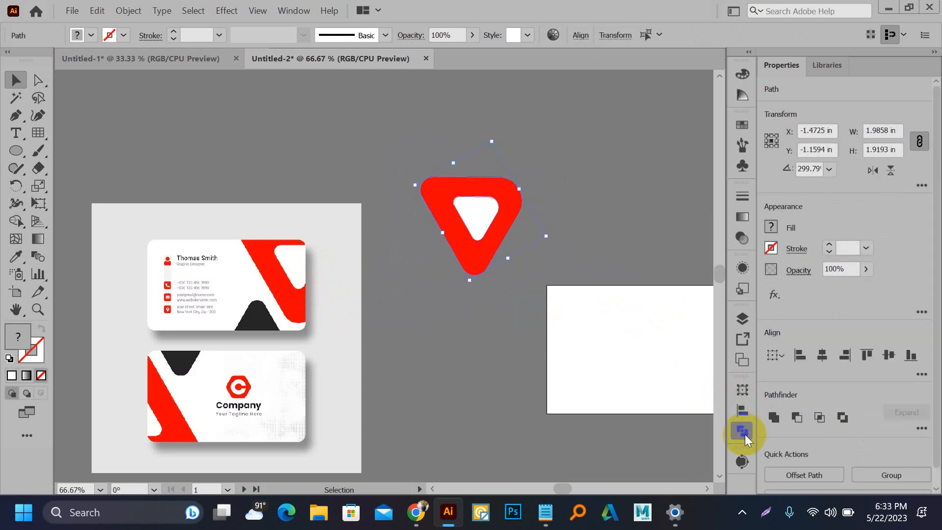
pyautogui.click(745, 433)
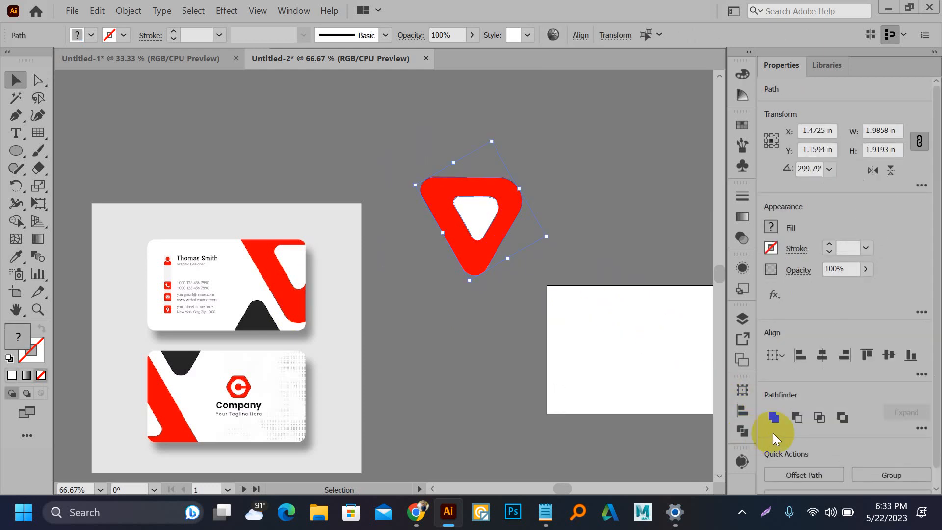
pyautogui.click(798, 417)
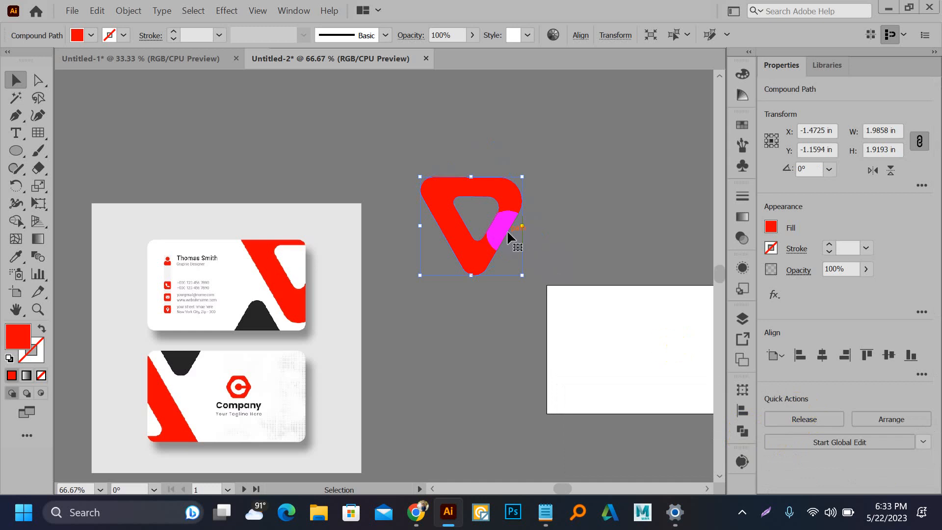
pyautogui.click(340, 226)
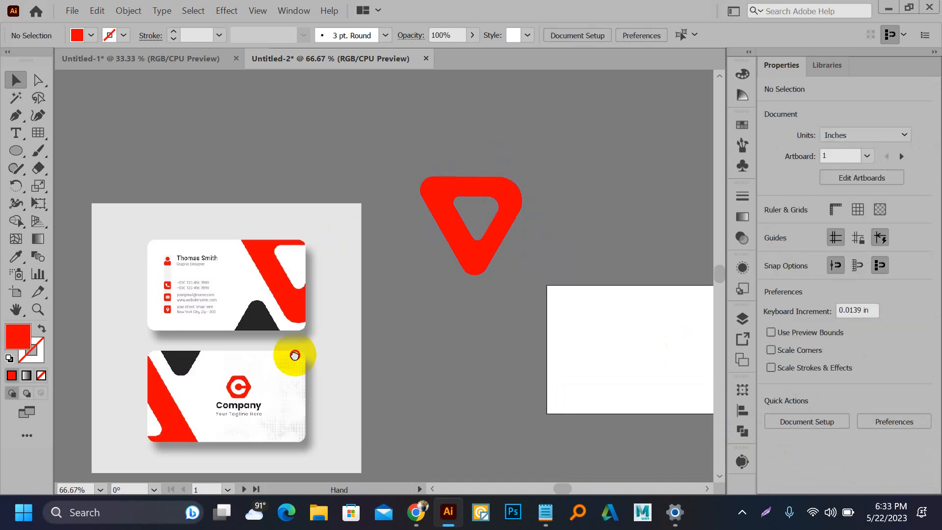
# Step: Pen-trace a triangle over the card's dark round-topped peak
pyautogui.moveTo(294, 355); pyautogui.dragTo(291, 294)
pyautogui.scroll(-1, 260, 276)
pyautogui.moveTo(395, 320); pyautogui.dragTo(286, 290)
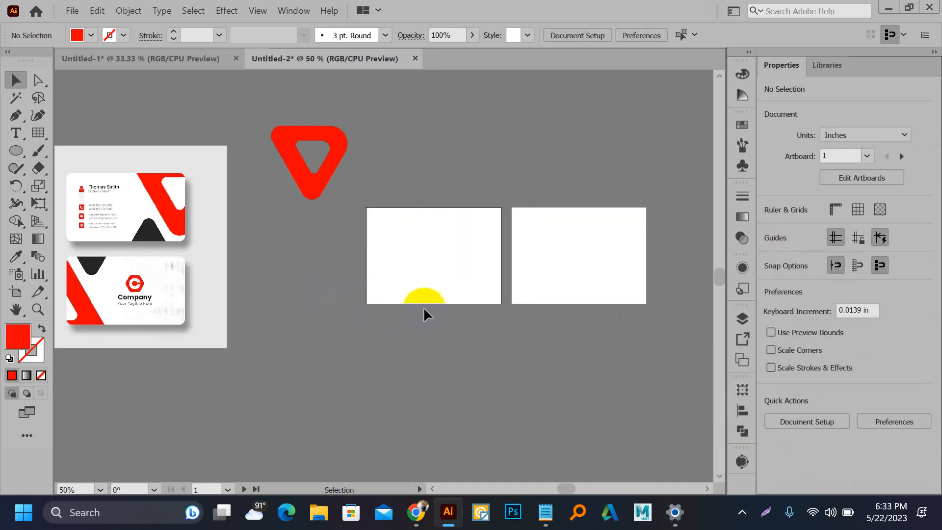
pyautogui.scroll(-1, 424, 308)
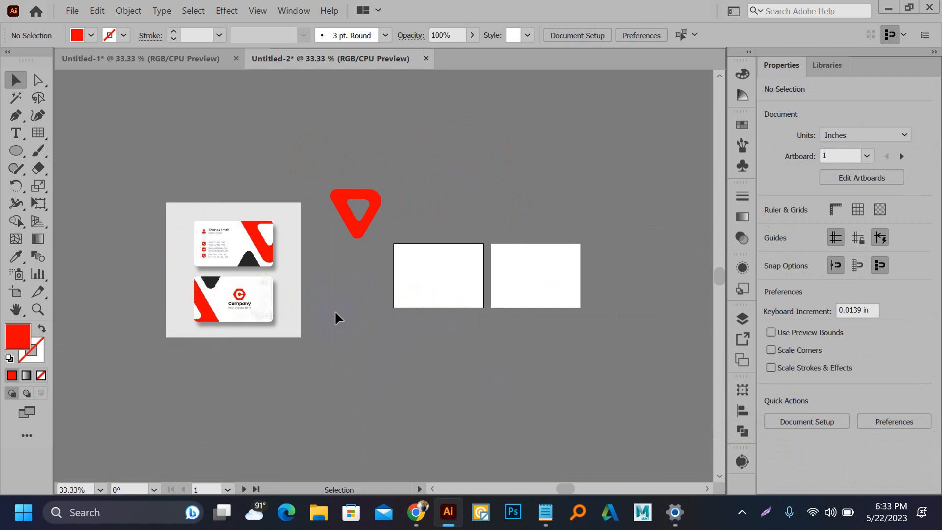
pyautogui.scroll(2, 234, 236)
pyautogui.scroll(4, 239, 275)
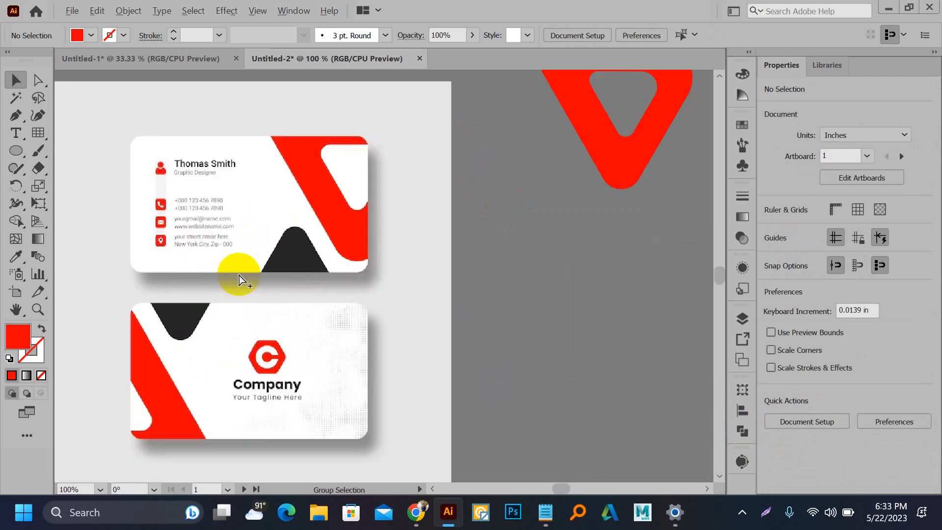
pyautogui.press('p')
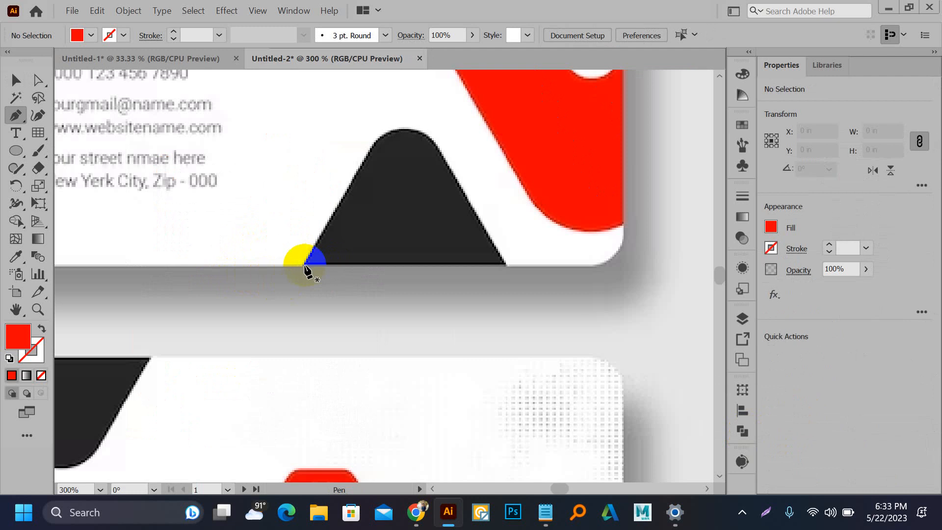
pyautogui.click(303, 266)
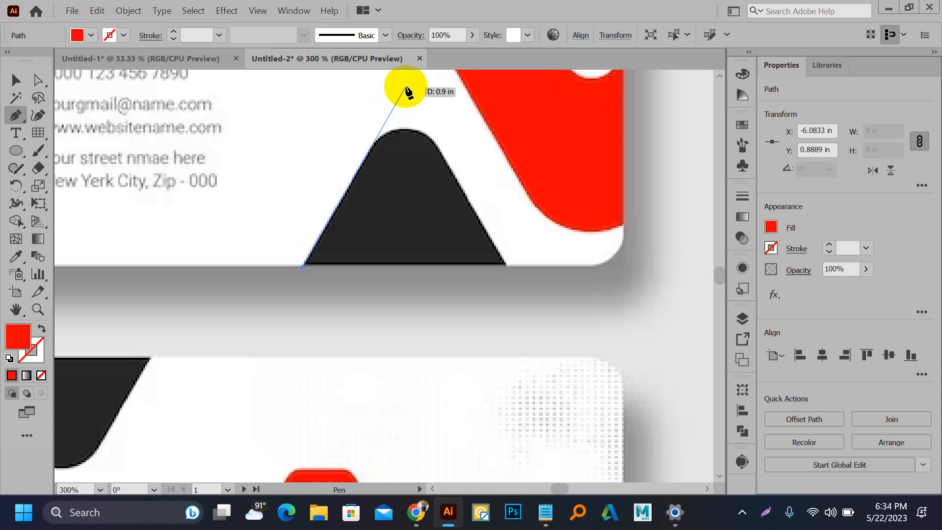
pyautogui.click(405, 87)
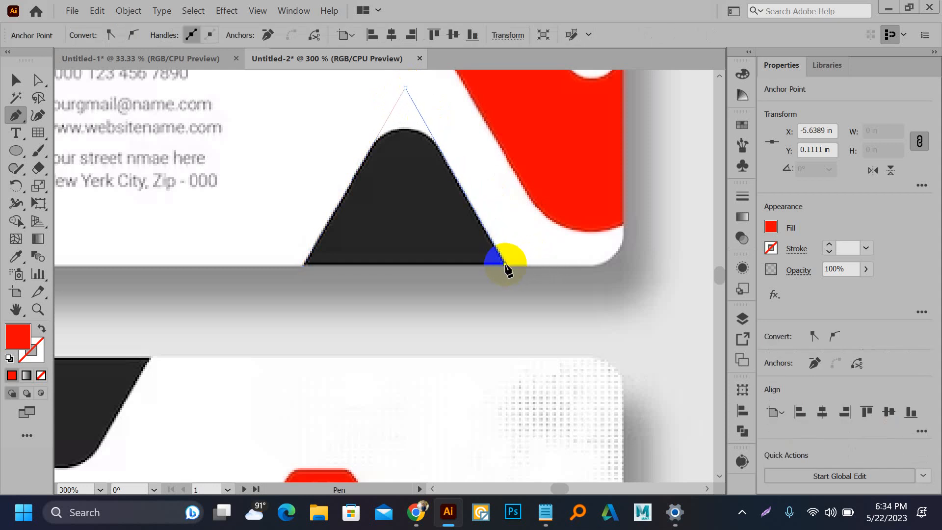
pyautogui.click(505, 264)
pyautogui.click(301, 267)
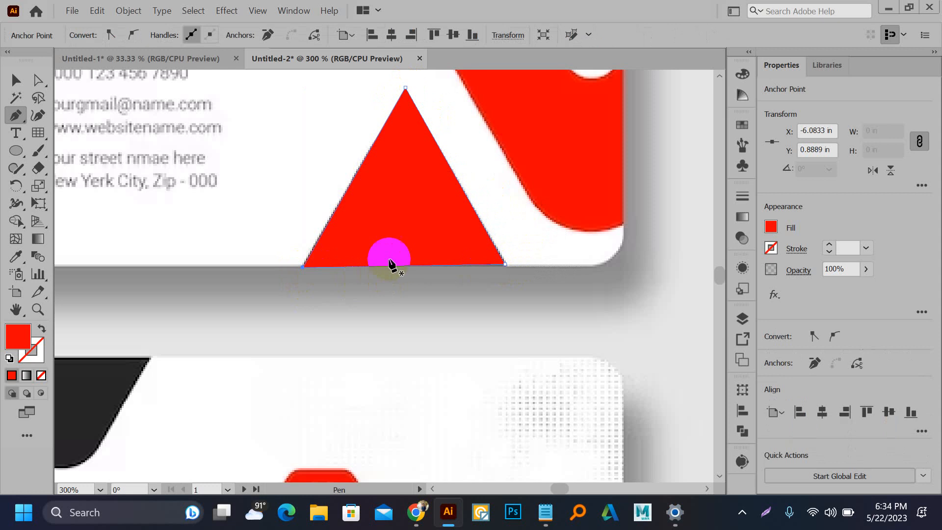
# Step: Round off the new triangle's top corner with the Live Corner widget
pyautogui.press('a')
pyautogui.click(400, 96)
pyautogui.moveTo(407, 91); pyautogui.dragTo(417, 263)
pyautogui.press('v')
pyautogui.scroll(-2, 389, 171)
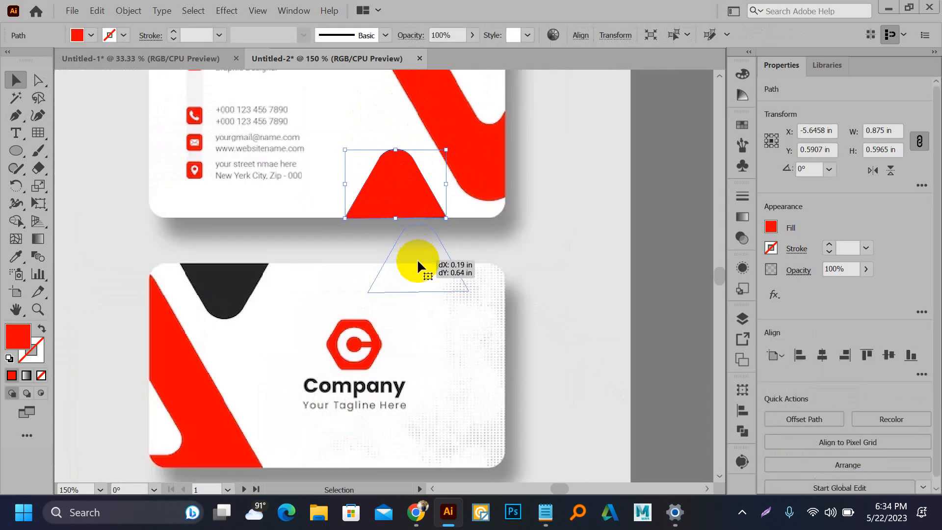
# Step: Give the triangle the dark peak's black fill and move it onto the blank artboard
pyautogui.press('i')
pyautogui.click(389, 173)
pyautogui.press('v')
pyautogui.scroll(-3, 158, 256)
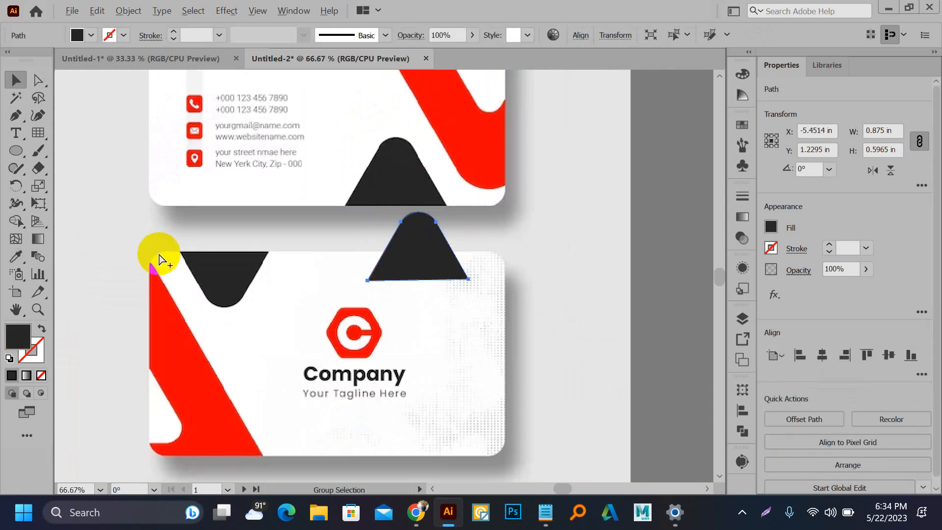
pyautogui.click(286, 257)
pyautogui.moveTo(286, 255); pyautogui.dragTo(627, 285)
pyautogui.moveTo(596, 274); pyautogui.dragTo(551, 287)
pyautogui.click(438, 301)
pyautogui.scroll(1, 436, 297)
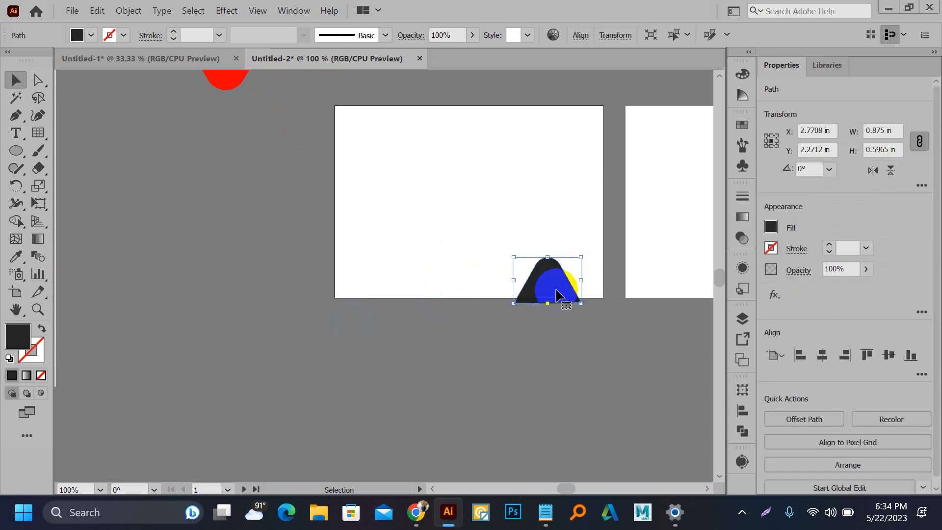
# Step: Move the red hollow triangle logo onto the blank artboard's top-right corner, beside the black shape
pyautogui.click(547, 347)
pyautogui.scroll(-2, 513, 332)
pyautogui.moveTo(354, 170); pyautogui.dragTo(530, 248)
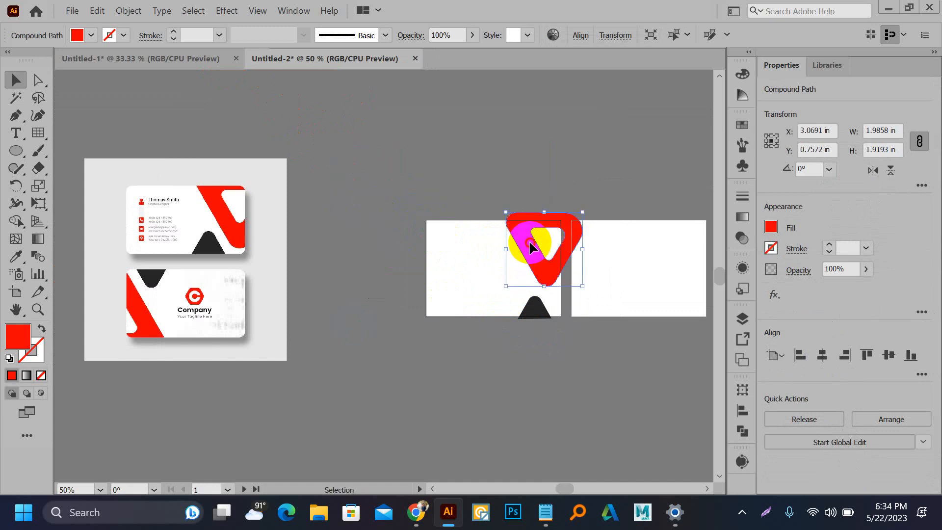
pyautogui.click(423, 181)
pyautogui.scroll(2, 530, 244)
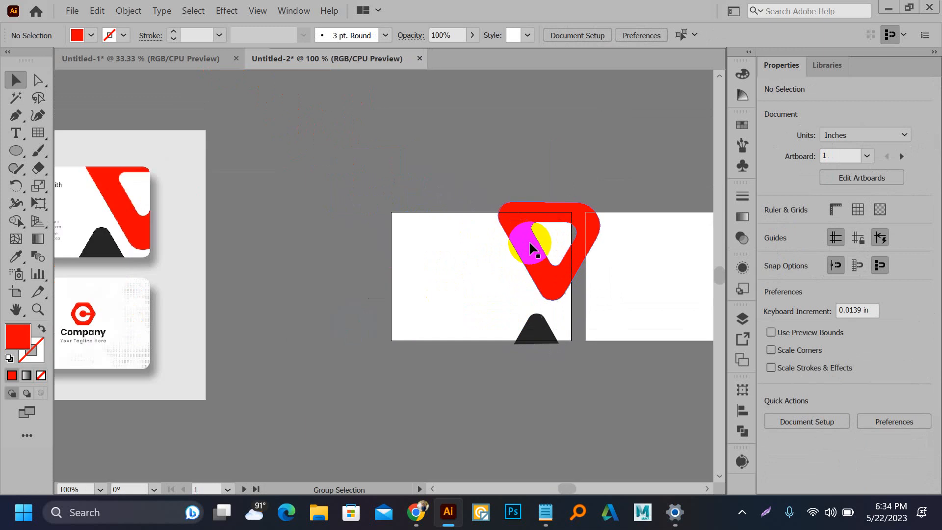
pyautogui.scroll(-1, 549, 244)
pyautogui.moveTo(265, 239); pyautogui.dragTo(461, 221)
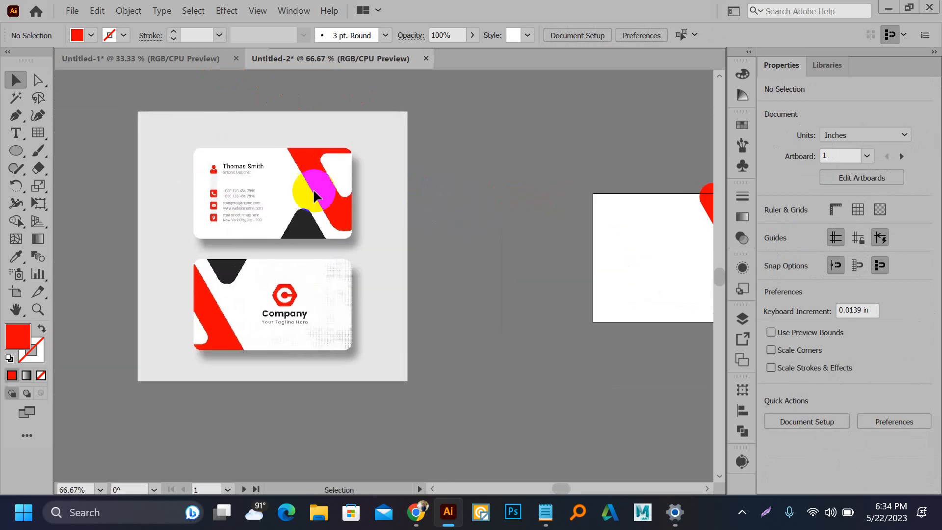
pyautogui.scroll(3, 193, 169)
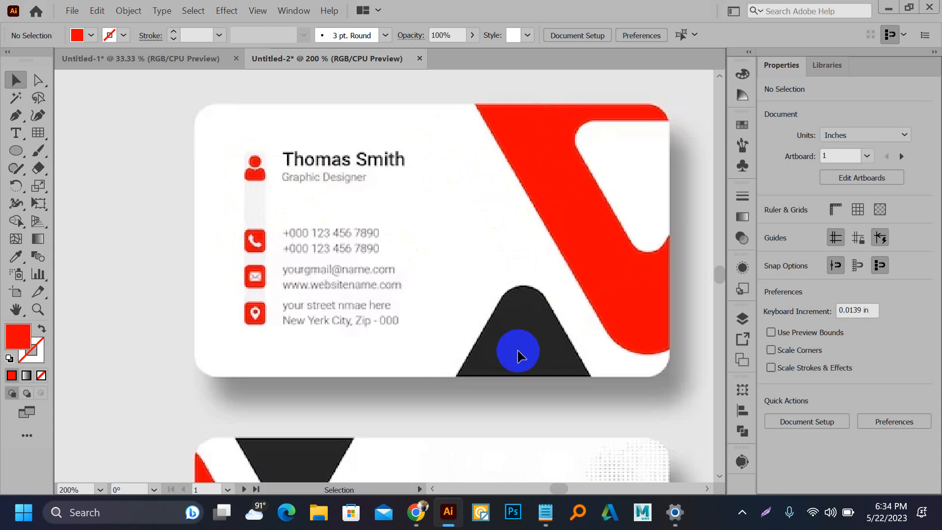
pyautogui.keyDown('alt'); pyautogui.scroll(-1, 308, 292); pyautogui.keyUp('alt')
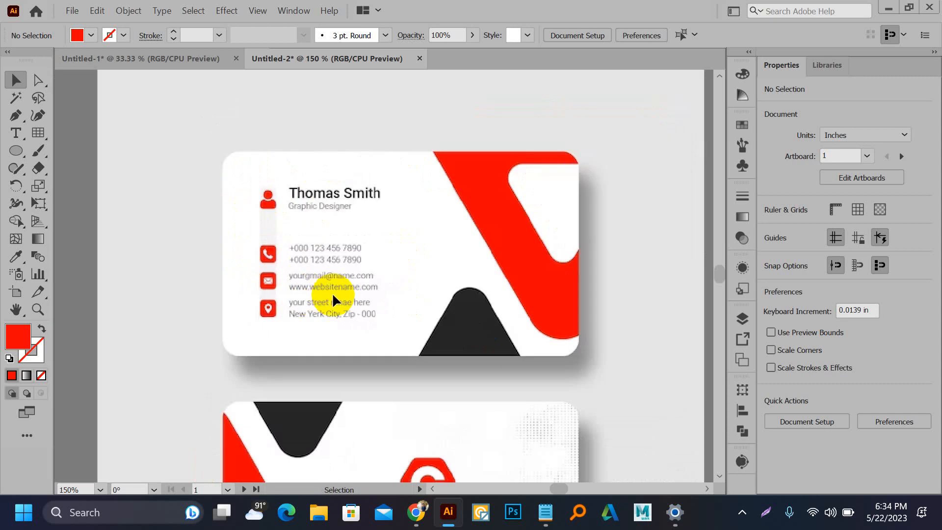
pyautogui.scroll(-3, 332, 293)
pyautogui.hscroll(2, 332, 293)
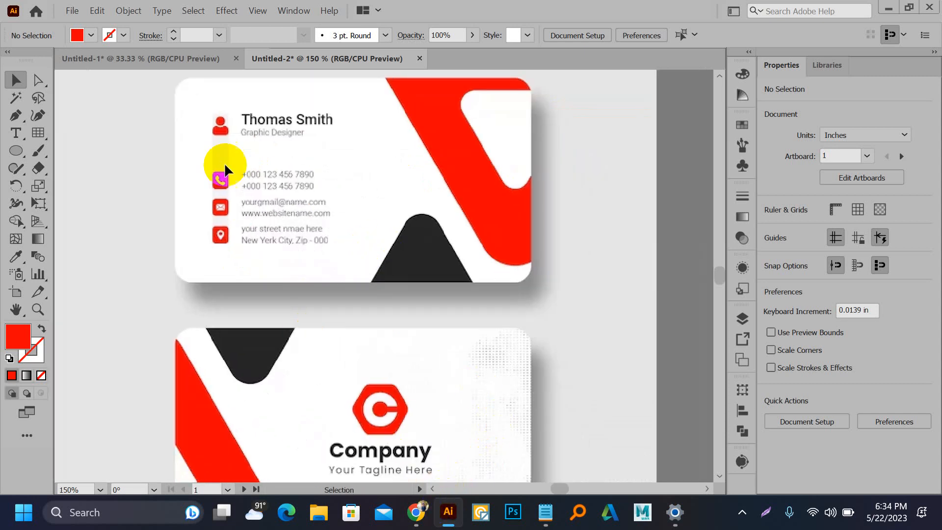
# Step: Open Flaticon's icon search in a new Chrome tab
pyautogui.click(453, 506)
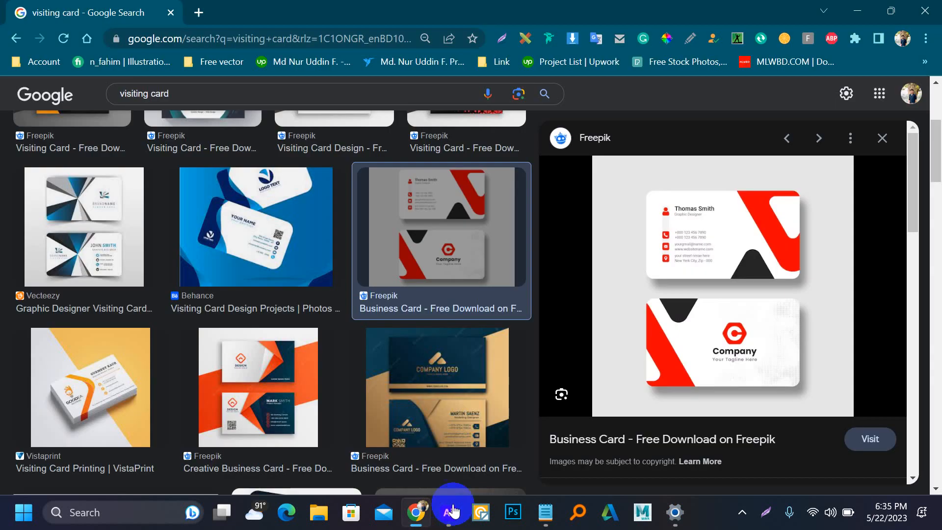
pyautogui.click(205, 11)
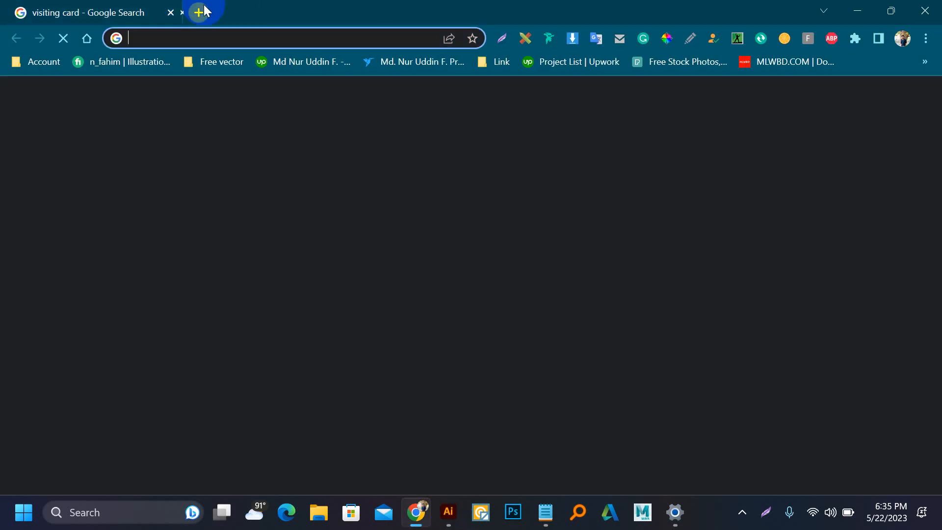
pyautogui.write('f')
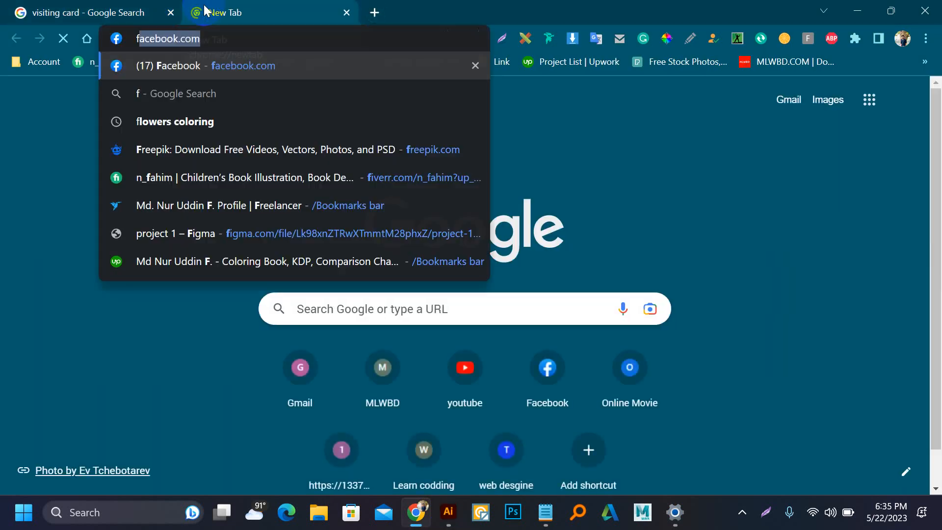
pyautogui.write('laticon')
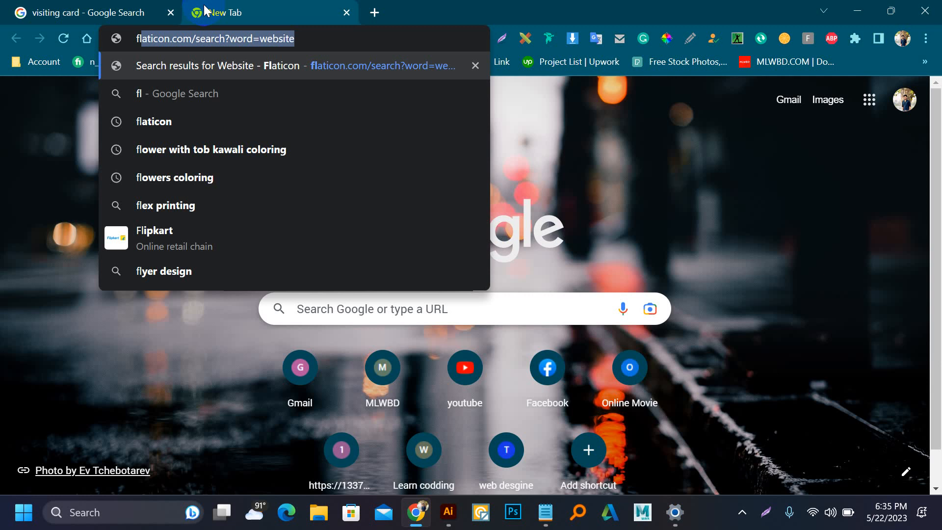
pyautogui.press('Return')
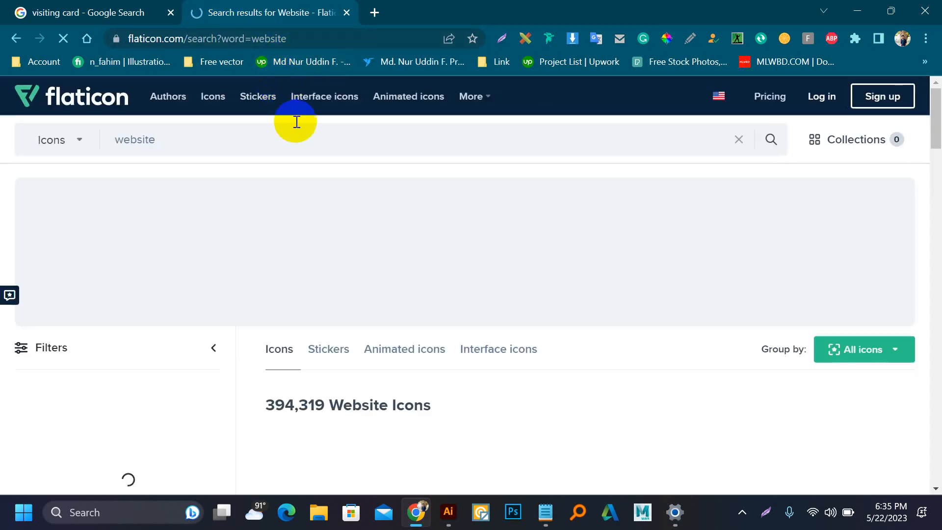
pyautogui.click(449, 513)
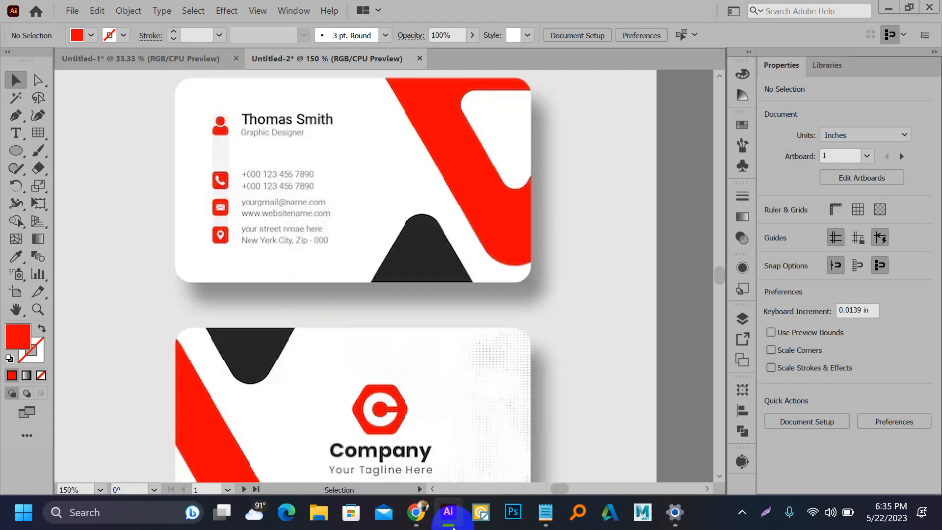
pyautogui.click(417, 513)
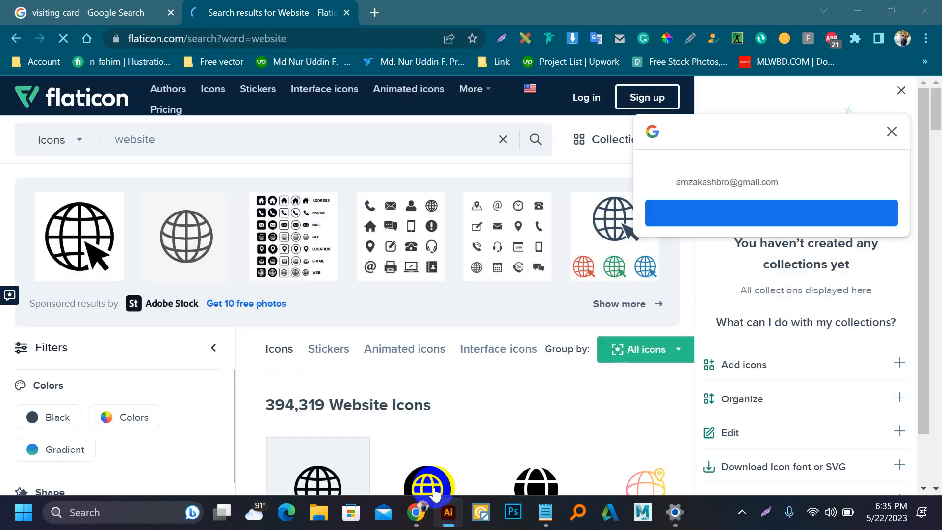
# Step: Search Flaticon for 'profile' and free-download the black user icon as user.png
pyautogui.click(156, 141)
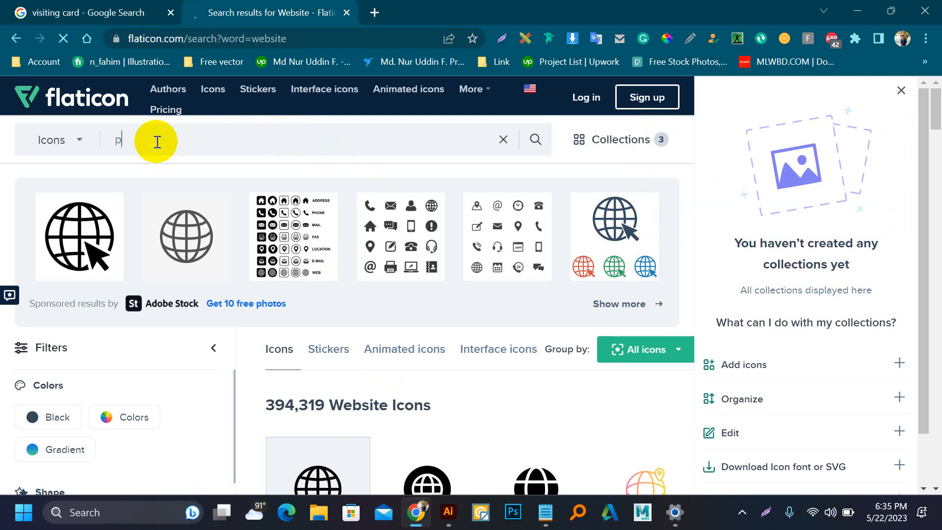
pyautogui.write('profile icon')
pyautogui.press('Return')
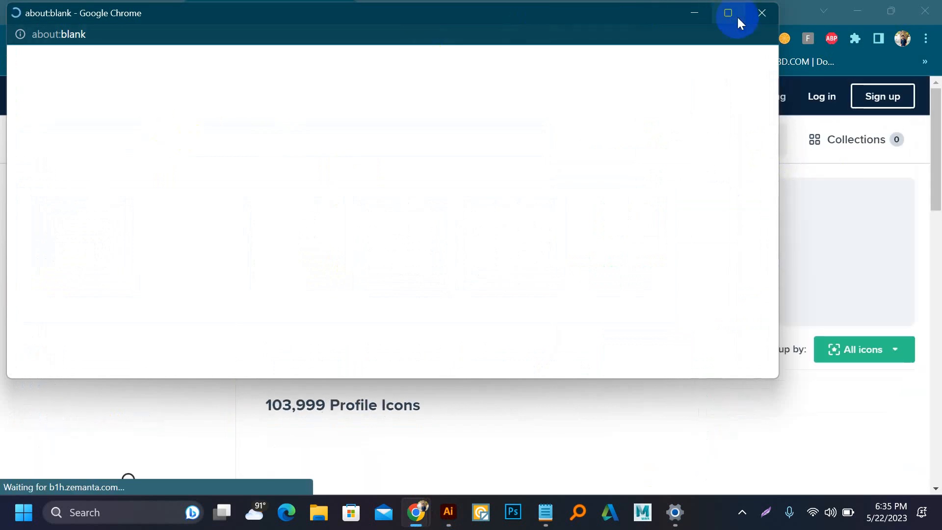
pyautogui.click(762, 13)
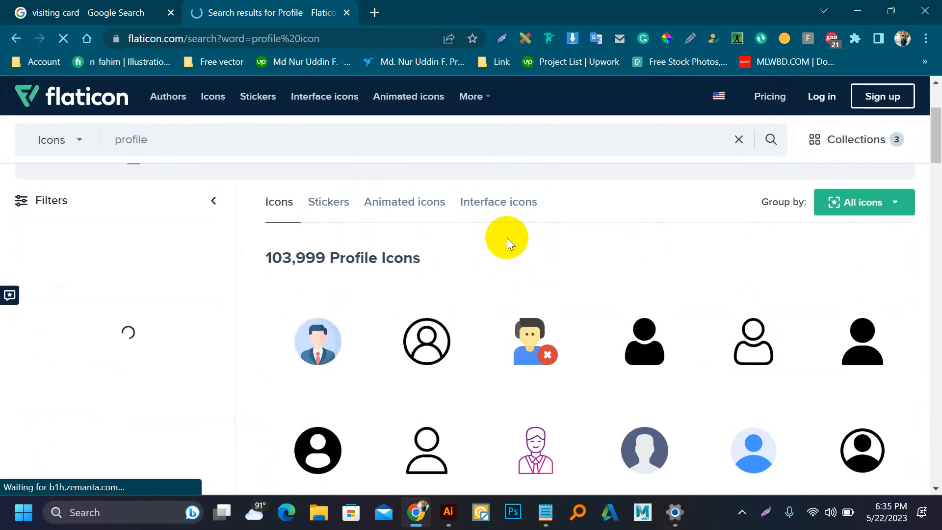
pyautogui.scroll(-3, 508, 237)
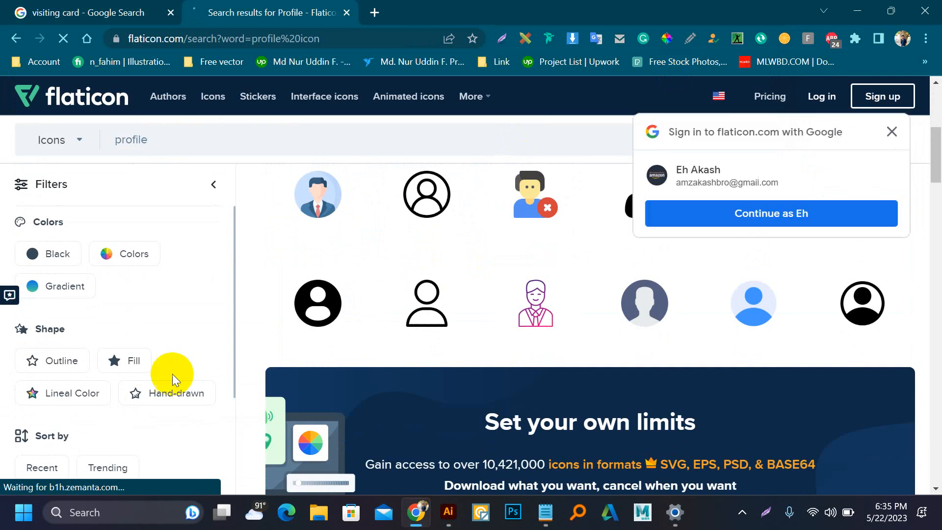
pyautogui.scroll(3, 454, 378)
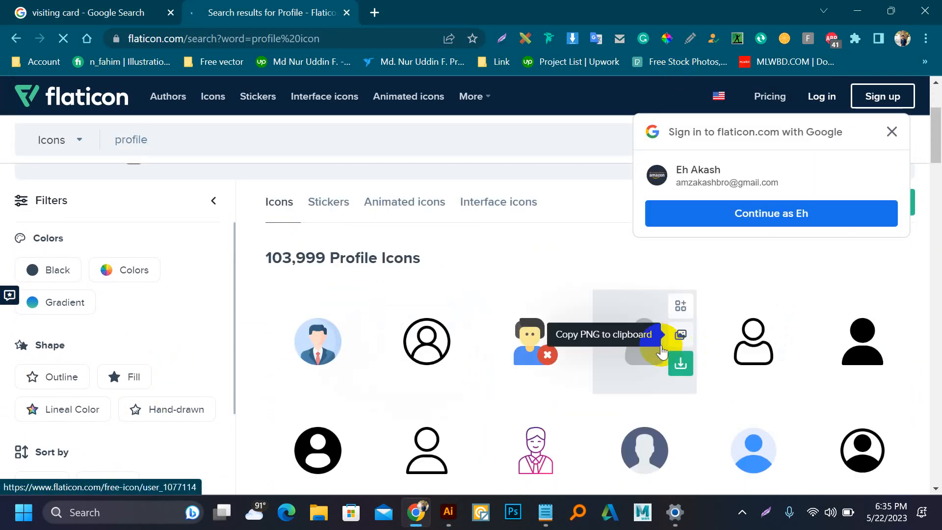
pyautogui.click(680, 368)
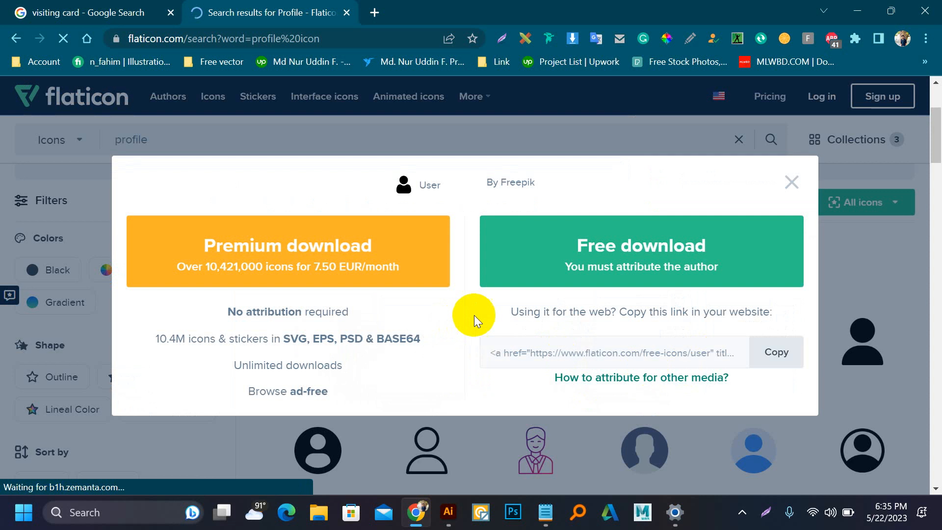
pyautogui.click(582, 246)
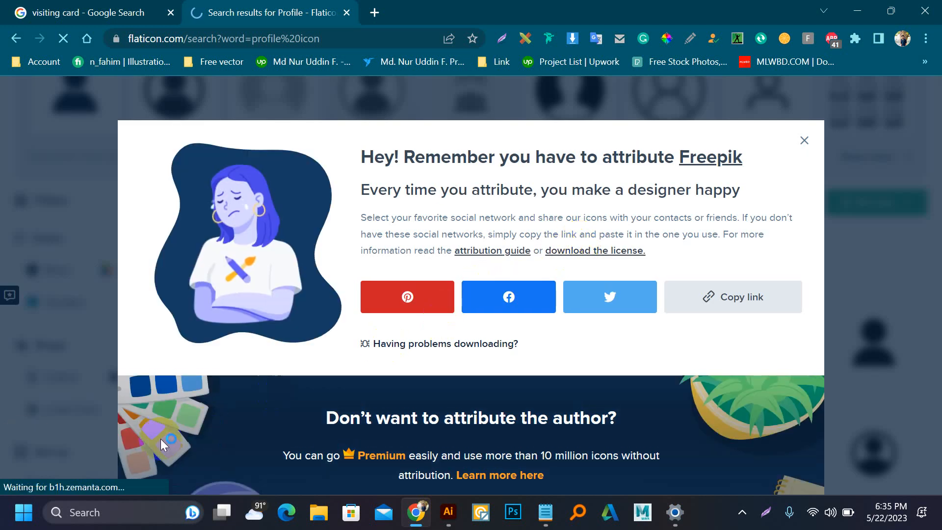
pyautogui.click(55, 479)
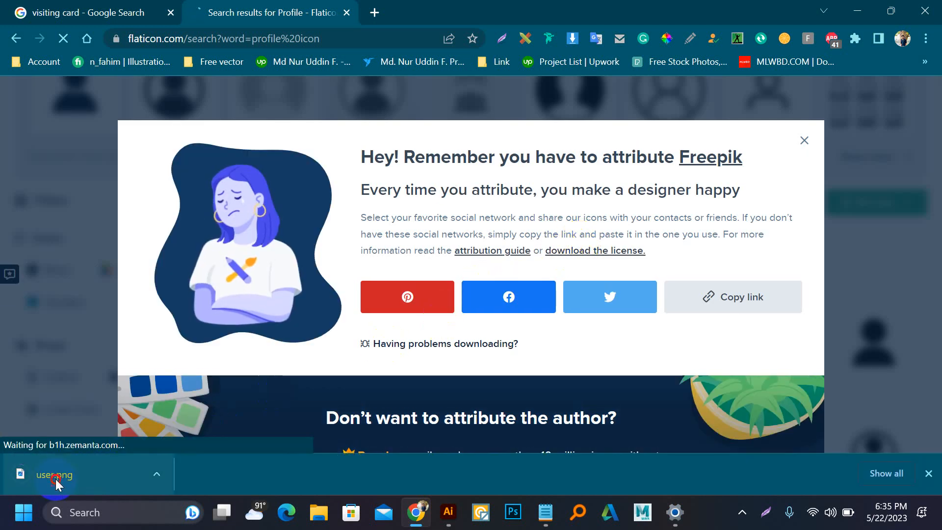
# Step: Drop user.png into Illustrator, embed it, and move the icon off the card
pyautogui.moveTo(55, 479); pyautogui.dragTo(411, 331)
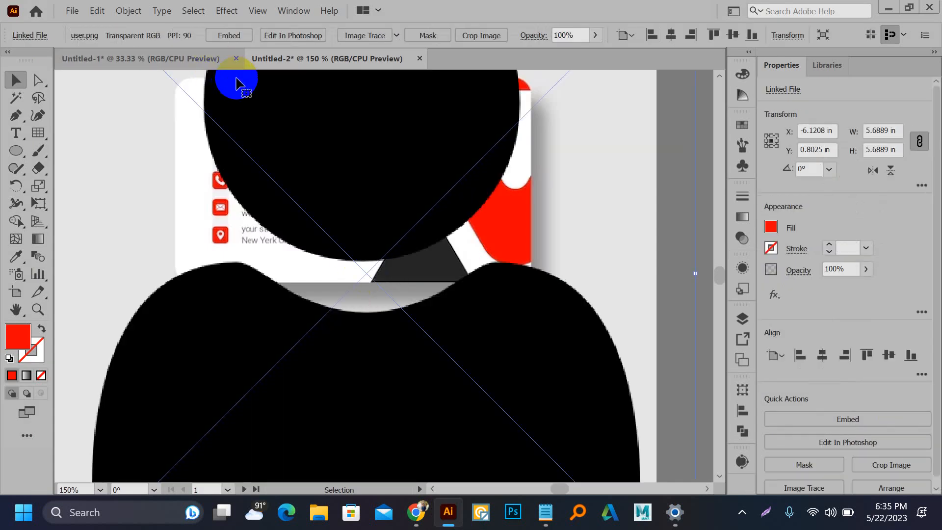
pyautogui.click(228, 39)
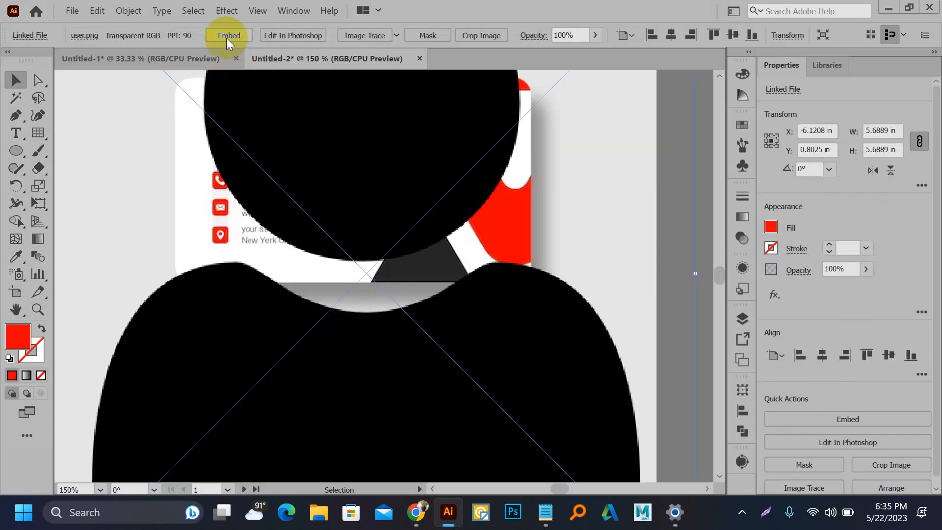
pyautogui.scroll(-3, 185, 227)
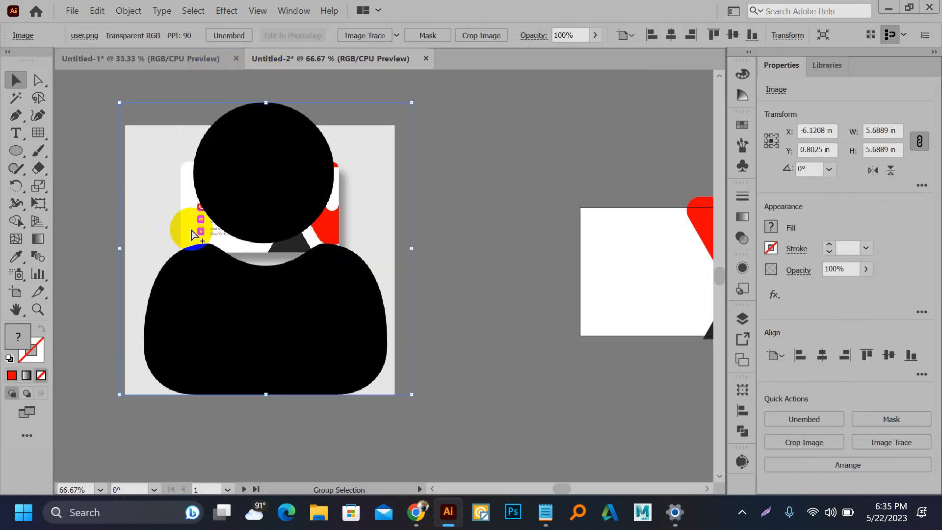
pyautogui.moveTo(232, 200); pyautogui.dragTo(352, 286)
pyautogui.moveTo(339, 274); pyautogui.dragTo(352, 304)
pyautogui.scroll(1, 173, 220)
pyautogui.scroll(4, 174, 220)
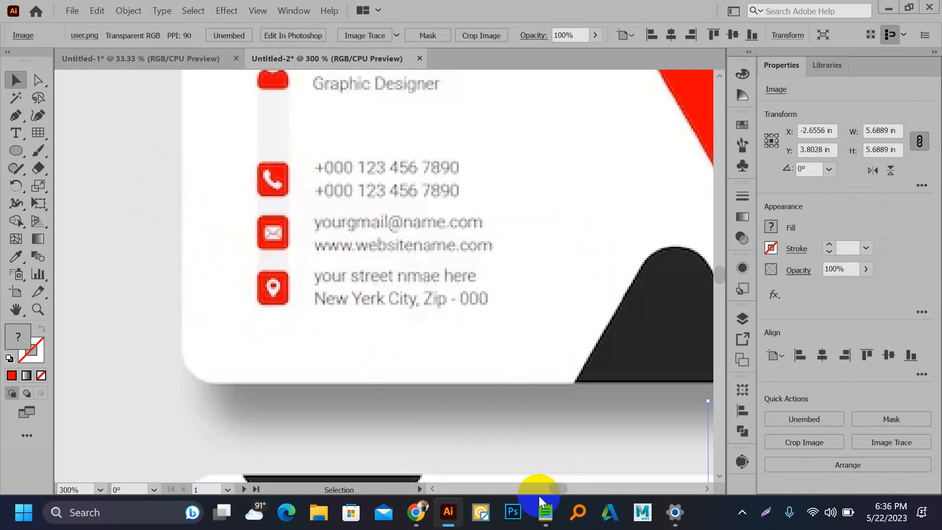
pyautogui.click(416, 512)
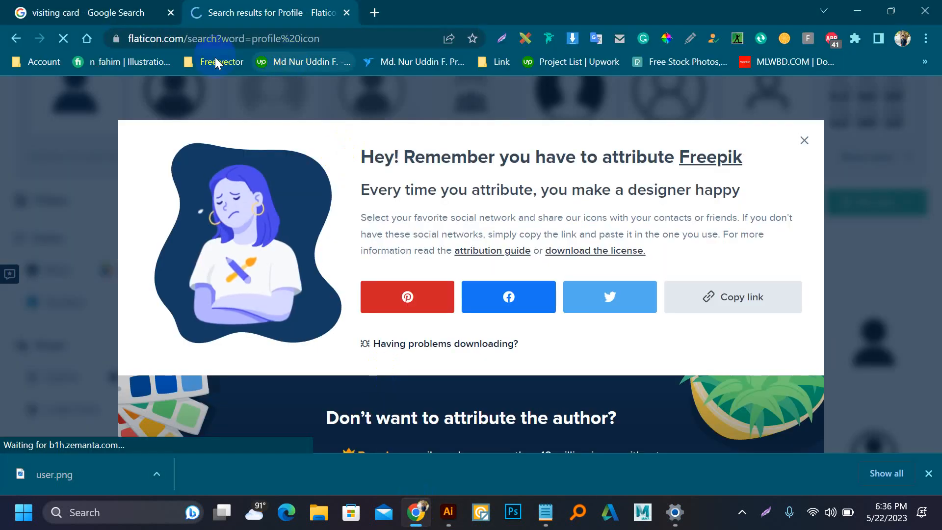
# Step: Search Flaticon for 'phone' and free-download the black phone-call icon as a PNG
pyautogui.click(13, 40)
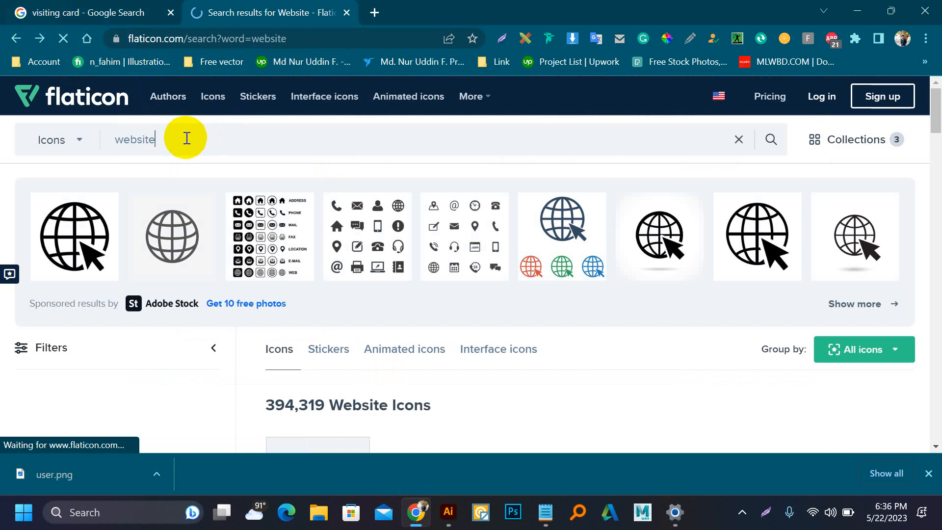
pyautogui.click(108, 132)
pyautogui.write('p')
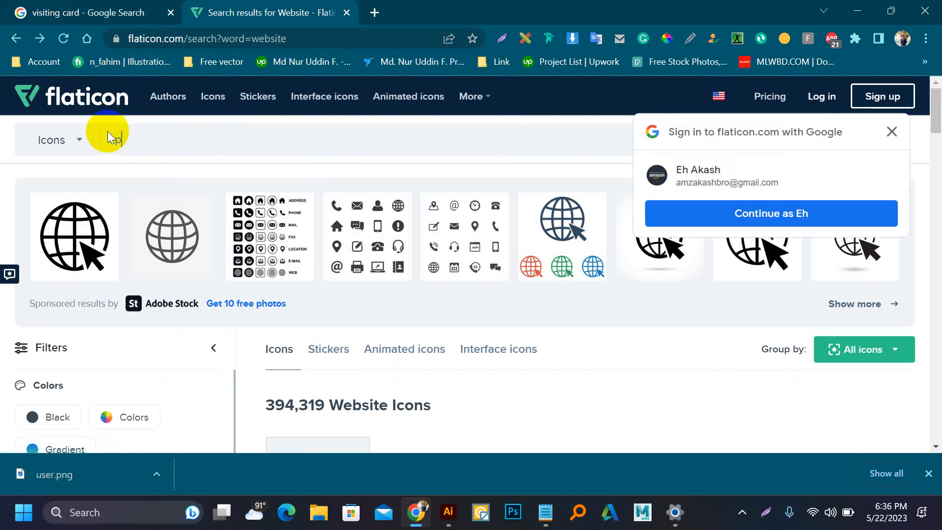
pyautogui.write('hone')
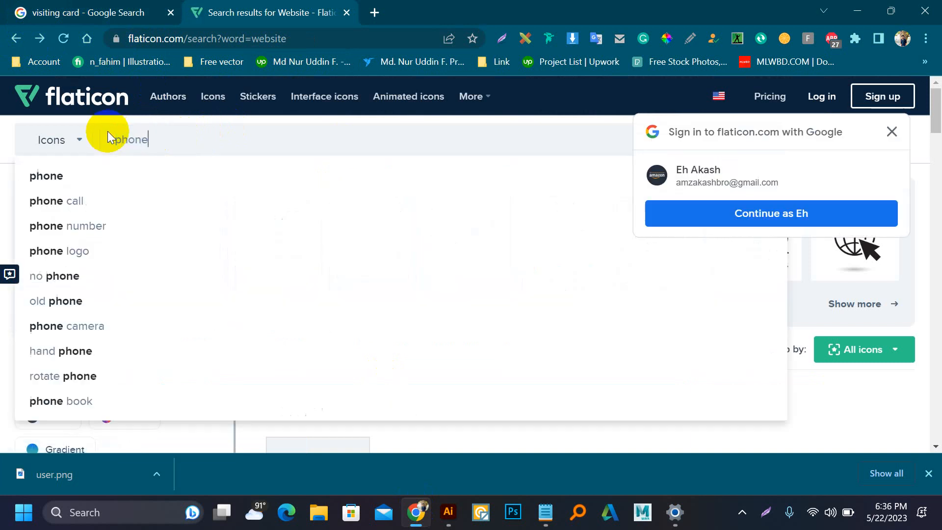
pyautogui.press('Return')
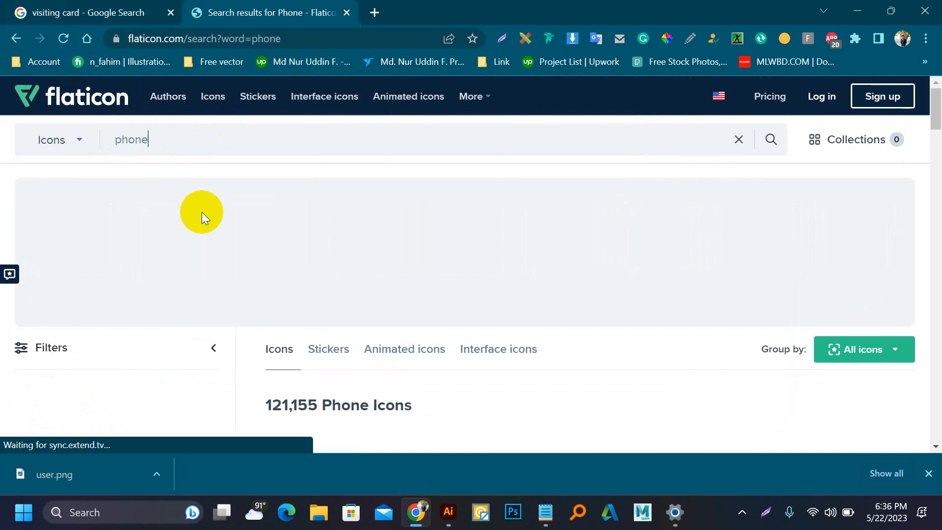
pyautogui.scroll(-3, 375, 256)
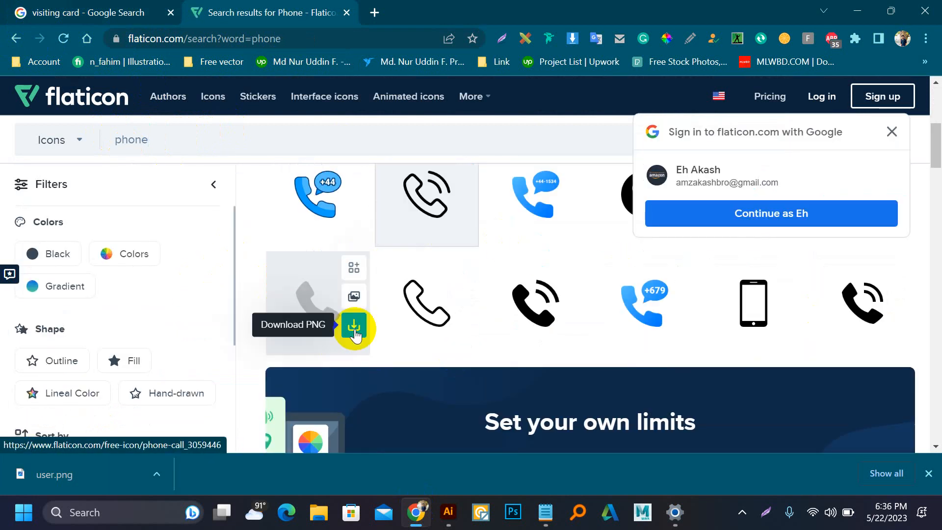
pyautogui.click(354, 327)
pyautogui.click(555, 252)
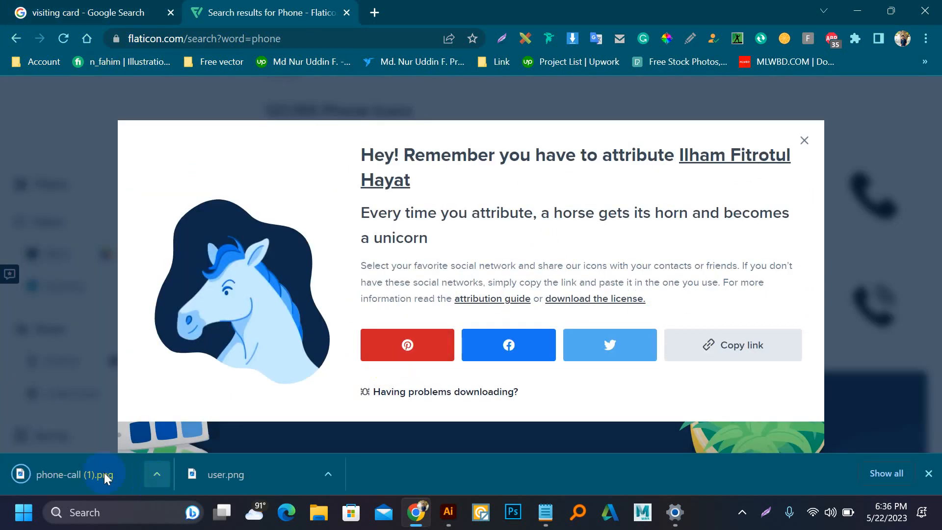
pyautogui.click(804, 140)
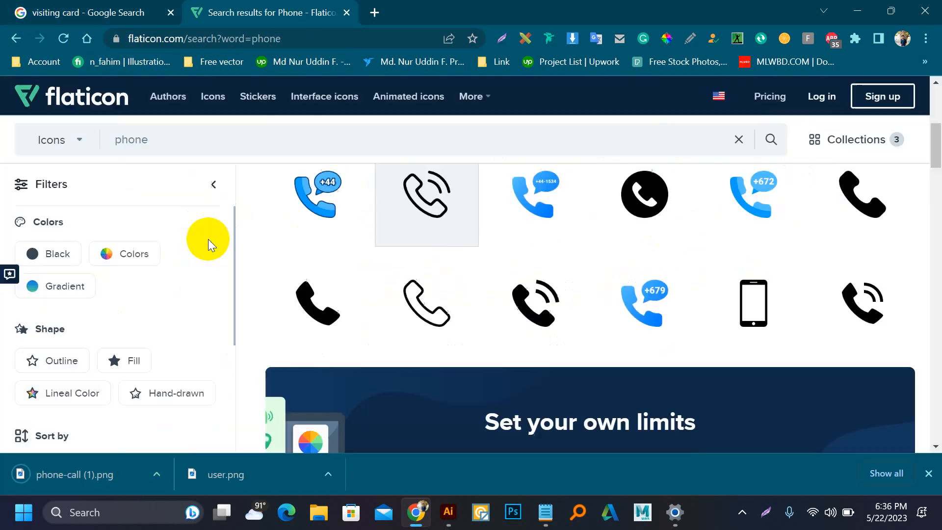
# Step: Replace the search term with 'gnail' to list Gmail icons
pyautogui.scroll(5, 191, 242)
pyautogui.moveTo(143, 139); pyautogui.dragTo(103, 139)
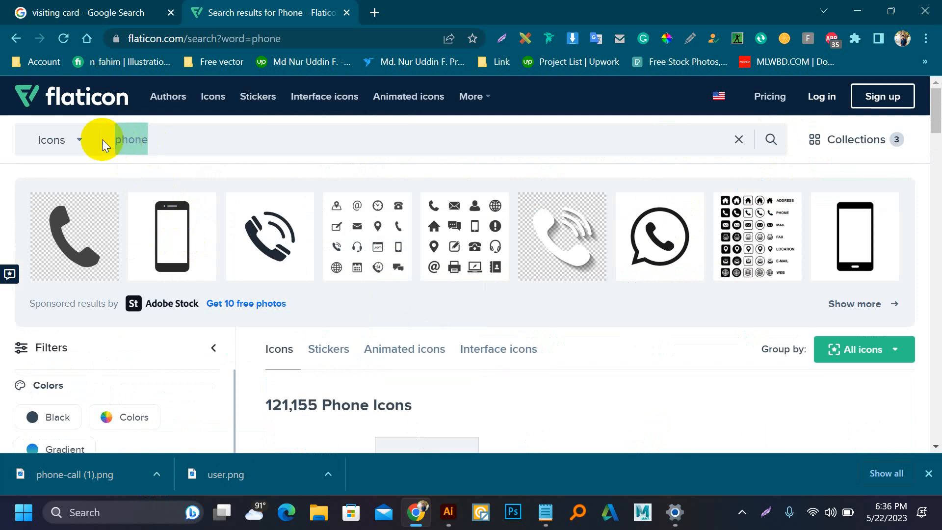
pyautogui.write('g')
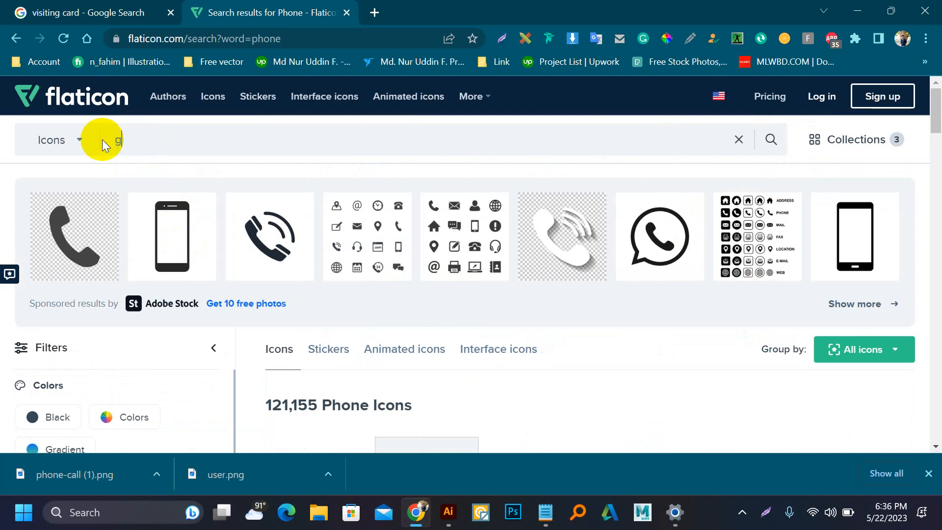
pyautogui.write('nail')
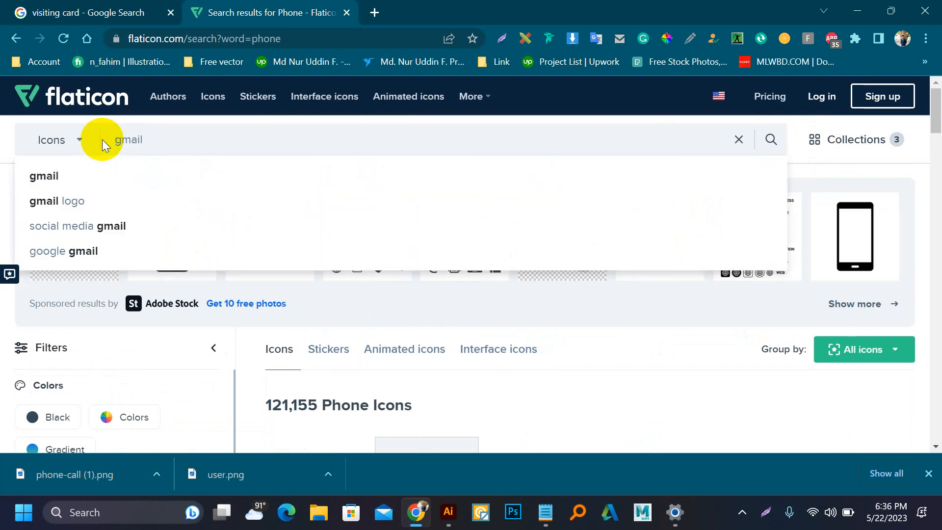
pyautogui.press('Return')
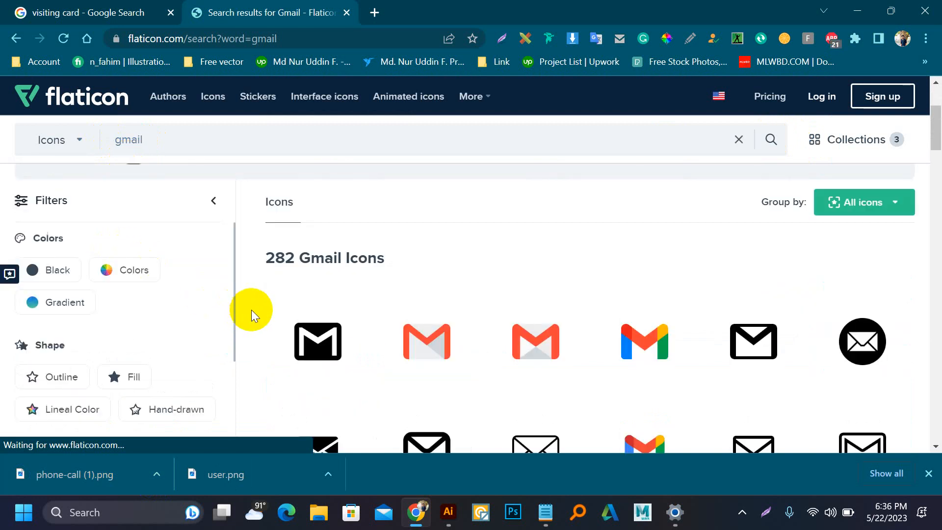
# Step: Free-download the grey envelope icon as Email.png and dismiss the attribution reminder
pyautogui.scroll(-3, 295, 295)
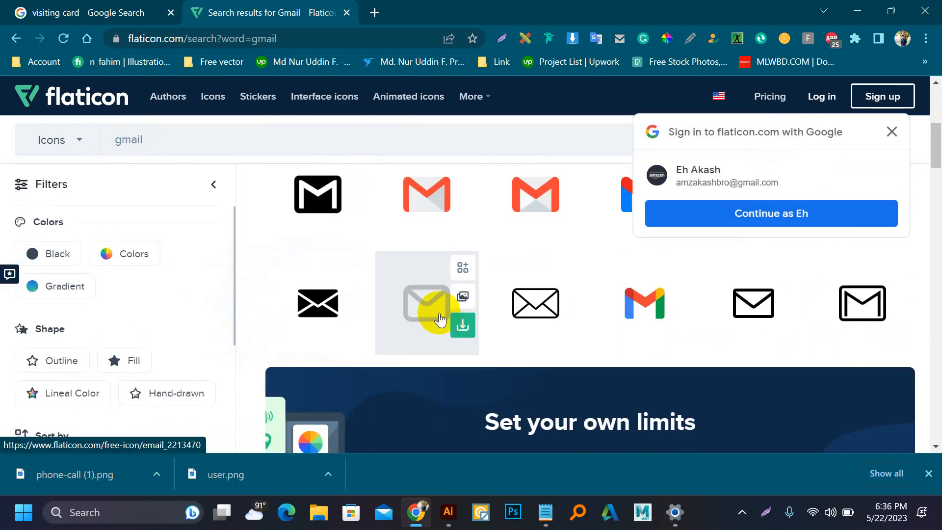
pyautogui.click(462, 324)
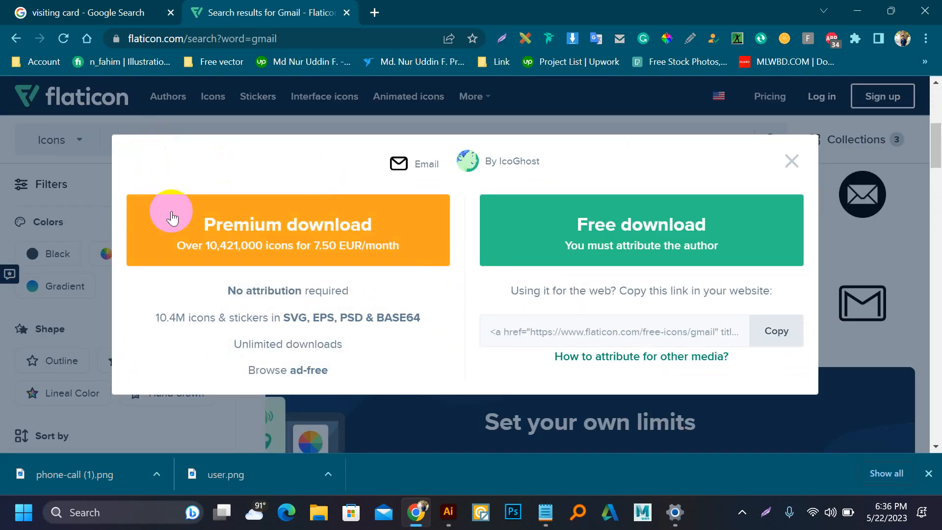
pyautogui.moveTo(456, 519)
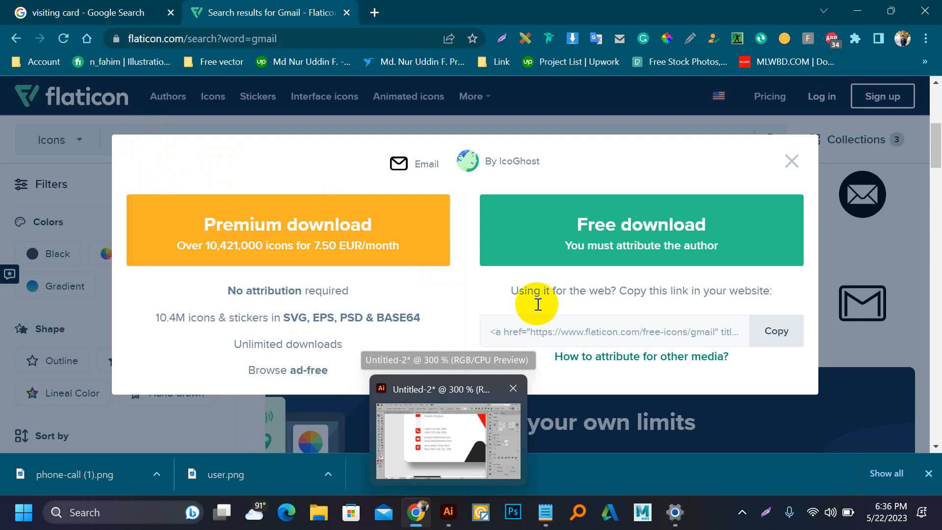
pyautogui.click(574, 233)
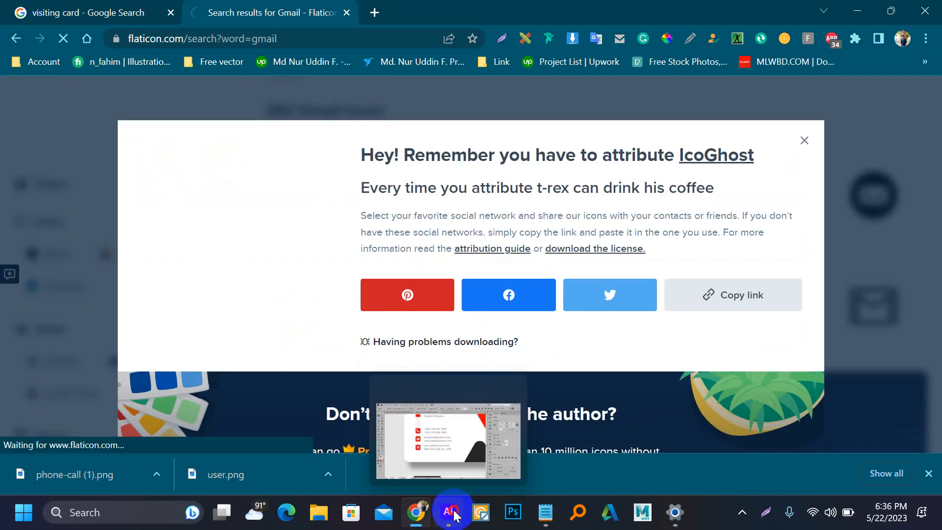
pyautogui.click(456, 515)
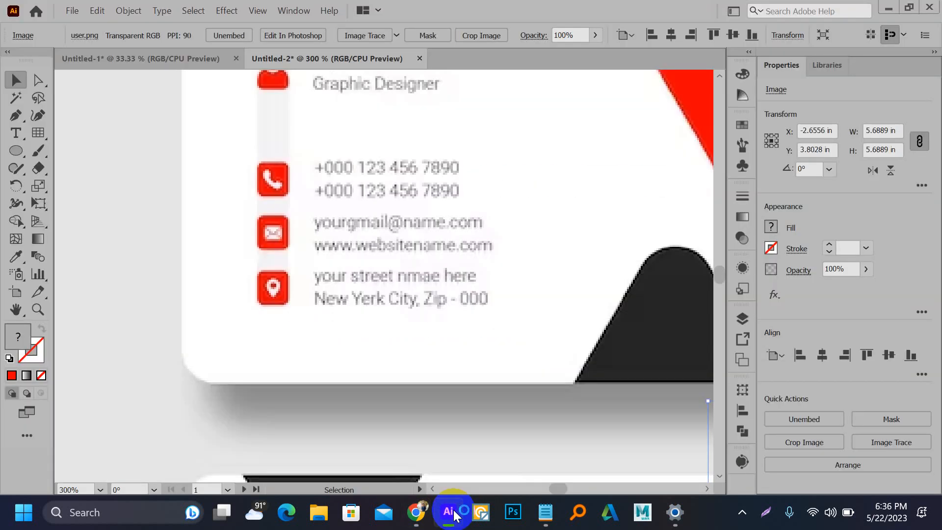
pyautogui.click(454, 514)
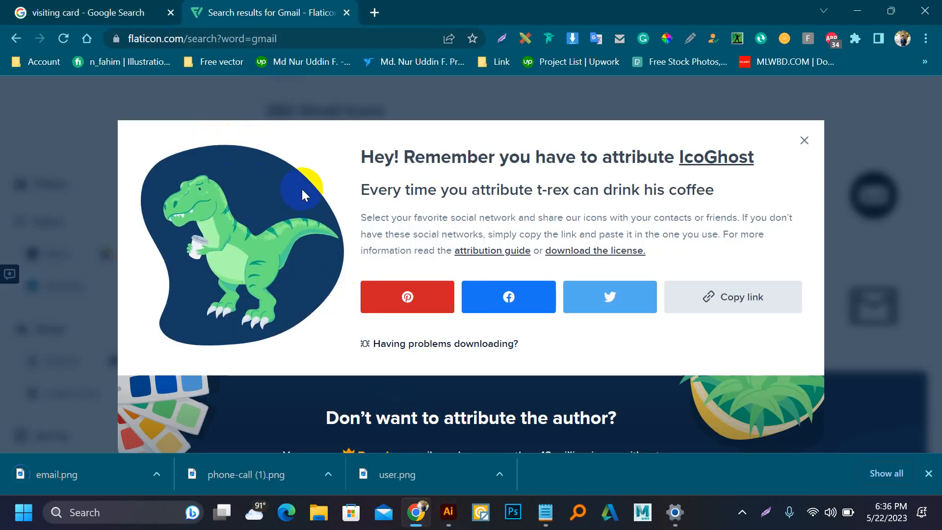
pyautogui.click(396, 296)
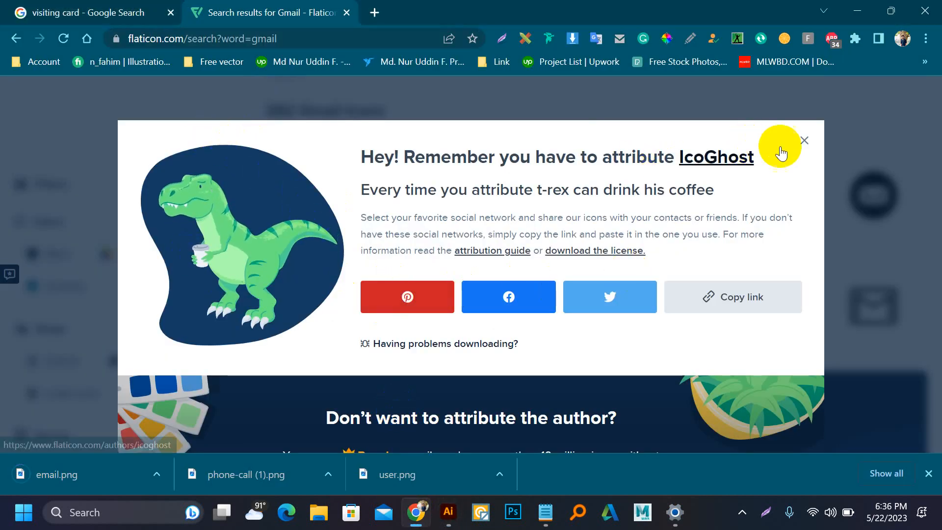
pyautogui.click(807, 143)
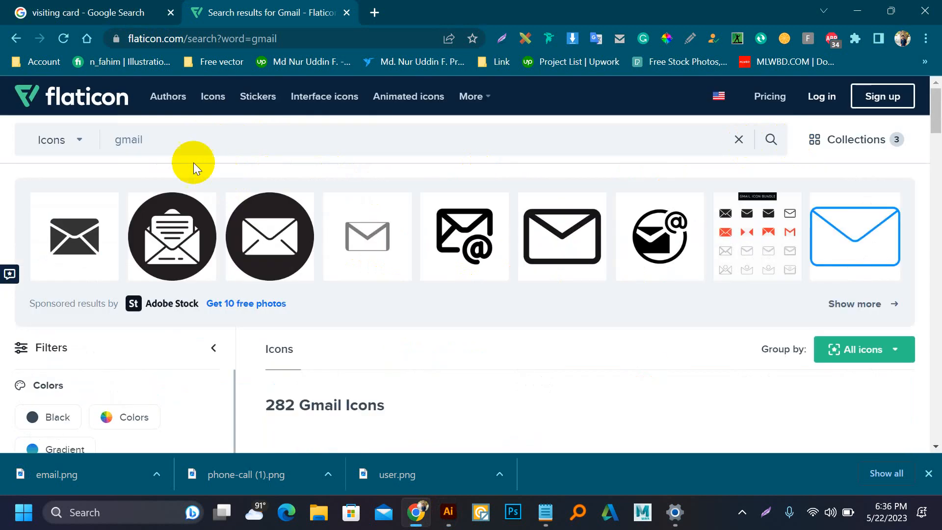
# Step: Search Flaticon for 'location' and free-download a location pin PNG
pyautogui.click(161, 139)
pyautogui.moveTo(161, 139); pyautogui.dragTo(111, 140)
pyautogui.write('lo')
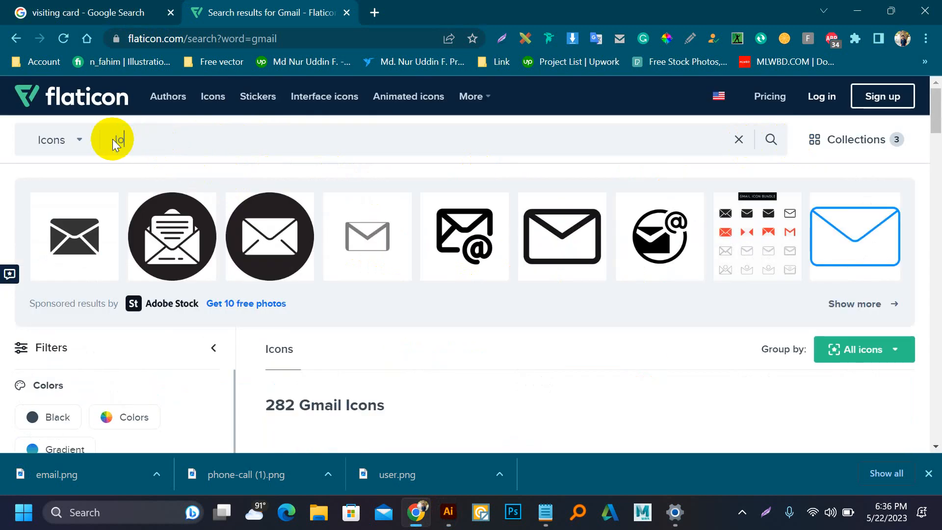
pyautogui.write('cat')
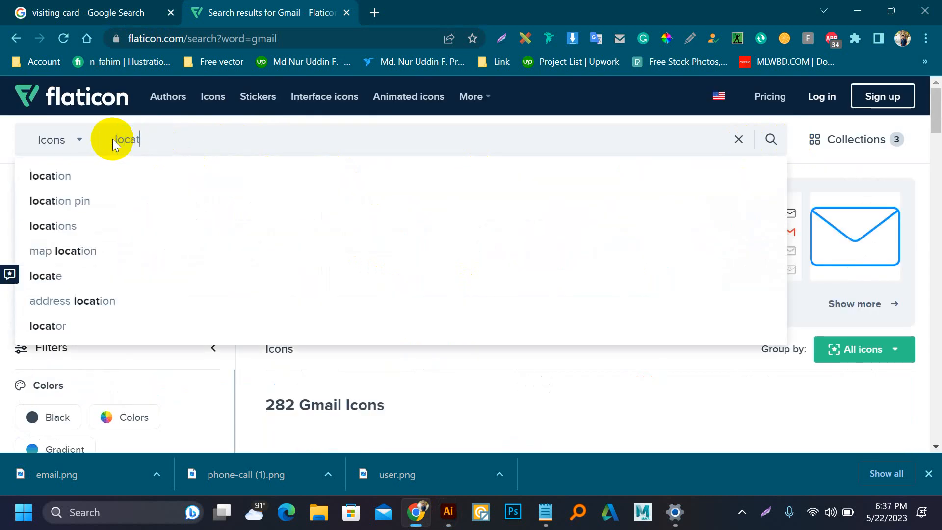
pyautogui.write('ion')
pyautogui.press('Return')
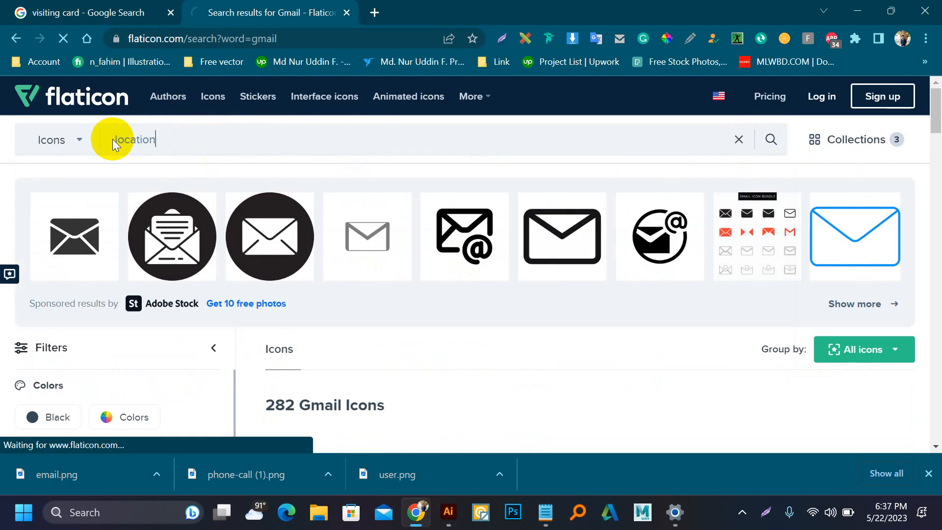
pyautogui.scroll(-4, 265, 257)
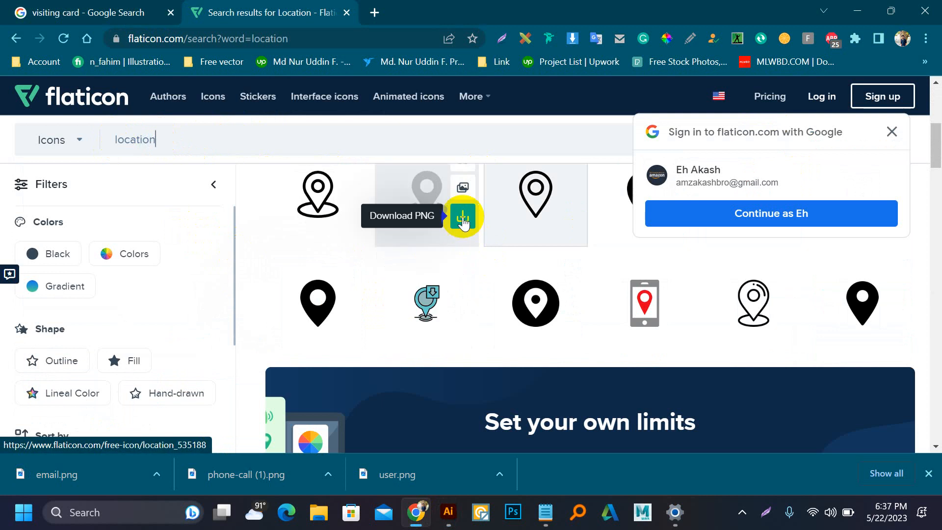
pyautogui.click(462, 216)
pyautogui.click(576, 246)
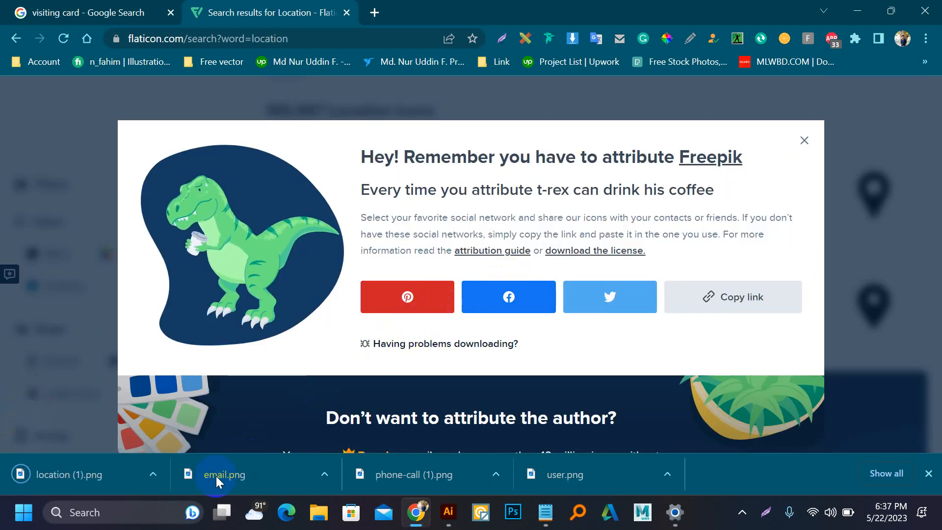
# Step: Drag the location and envelope PNGs from the download bar into Illustrator
pyautogui.moveTo(99, 481); pyautogui.dragTo(402, 324)
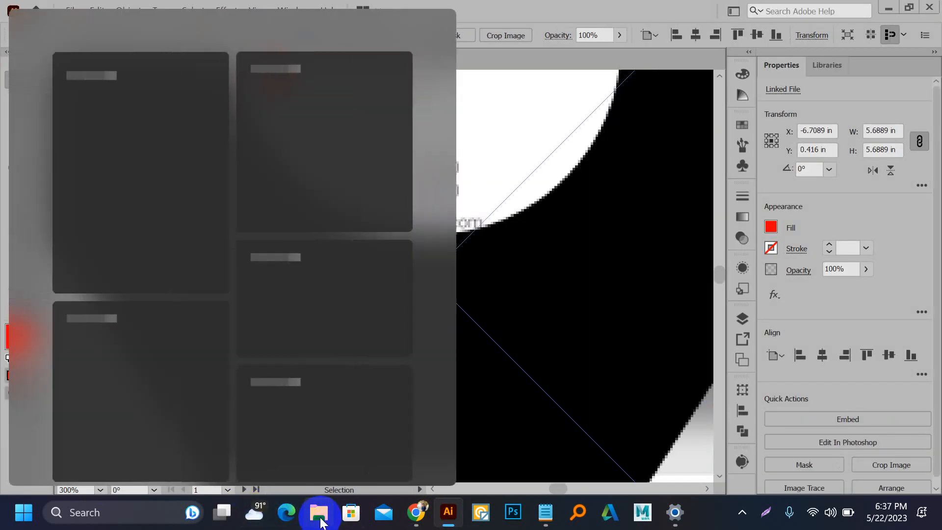
pyautogui.click(416, 512)
pyautogui.click(582, 269)
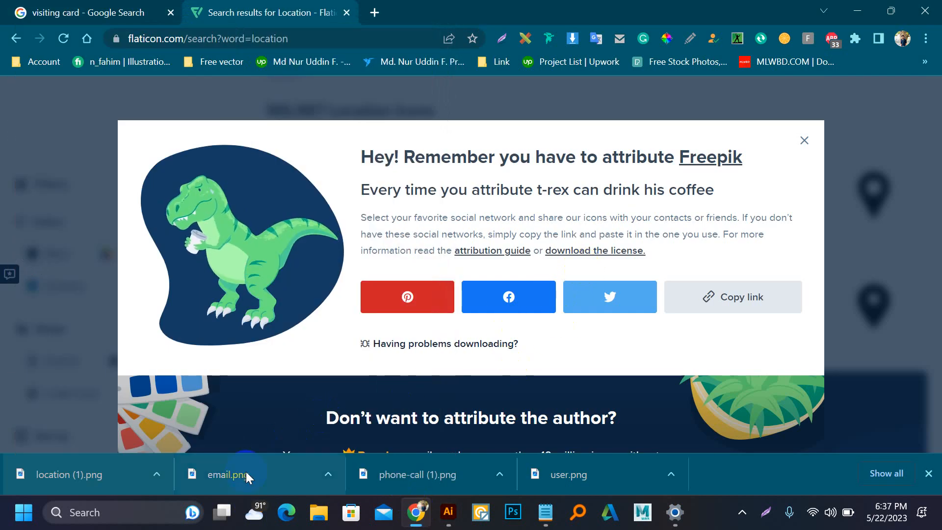
pyautogui.moveTo(246, 472); pyautogui.dragTo(404, 414)
pyautogui.click(406, 522)
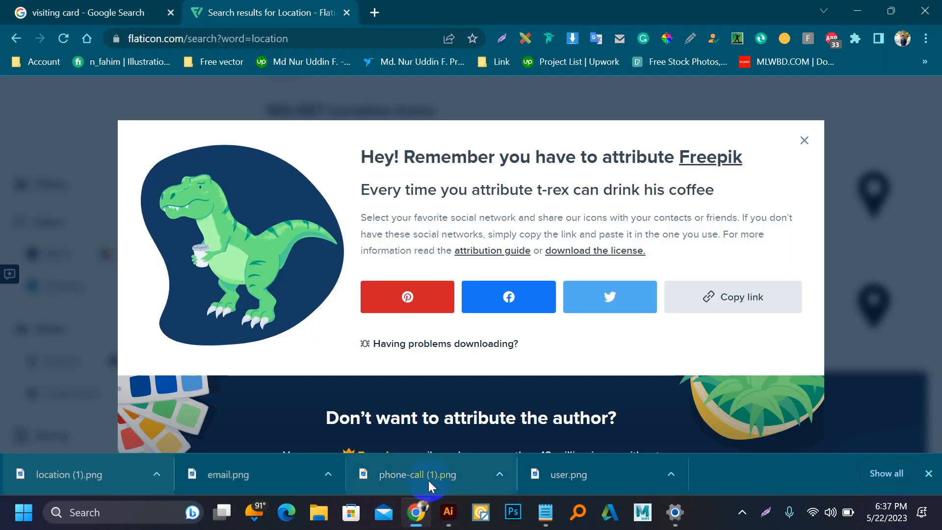
# Step: Drop phone-call (1).png into Illustrator and move the phone and person icons apart
pyautogui.moveTo(452, 524)
pyautogui.moveTo(452, 520); pyautogui.dragTo(416, 330)
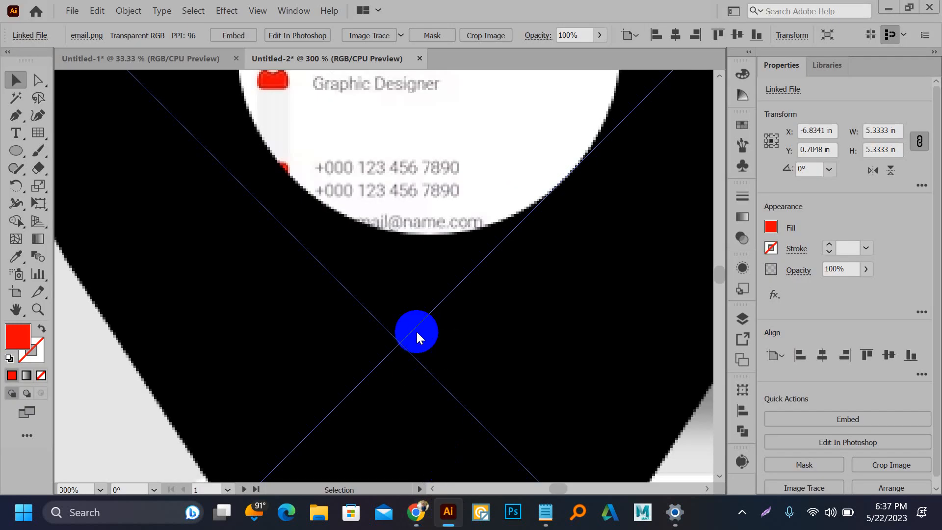
pyautogui.scroll(-3, 284, 240)
pyautogui.scroll(-5, 284, 240)
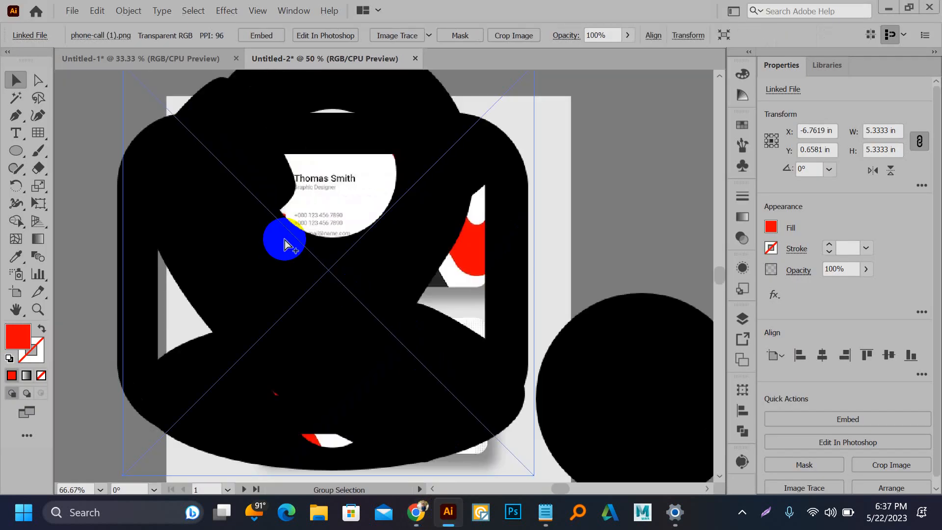
pyautogui.keyDown('shift'); pyautogui.click(427, 393); pyautogui.keyUp('shift')
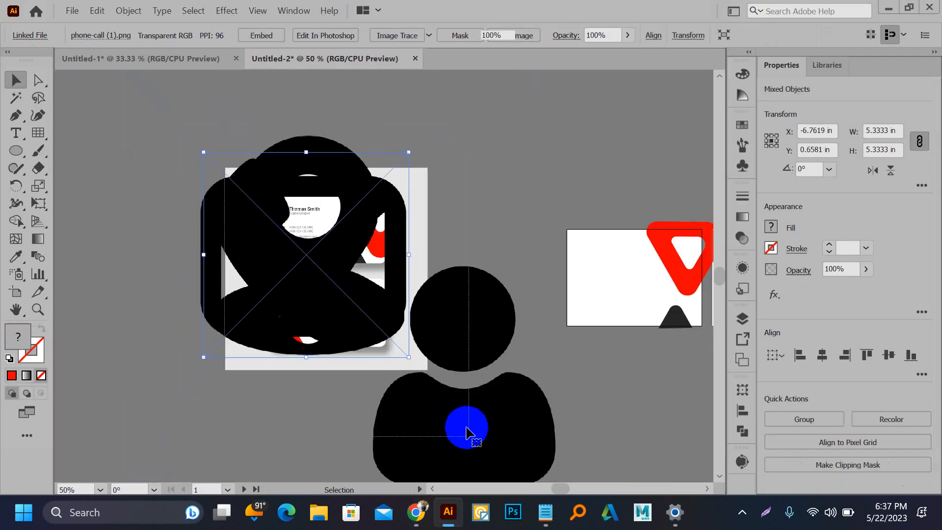
pyautogui.moveTo(446, 342); pyautogui.dragTo(323, 265)
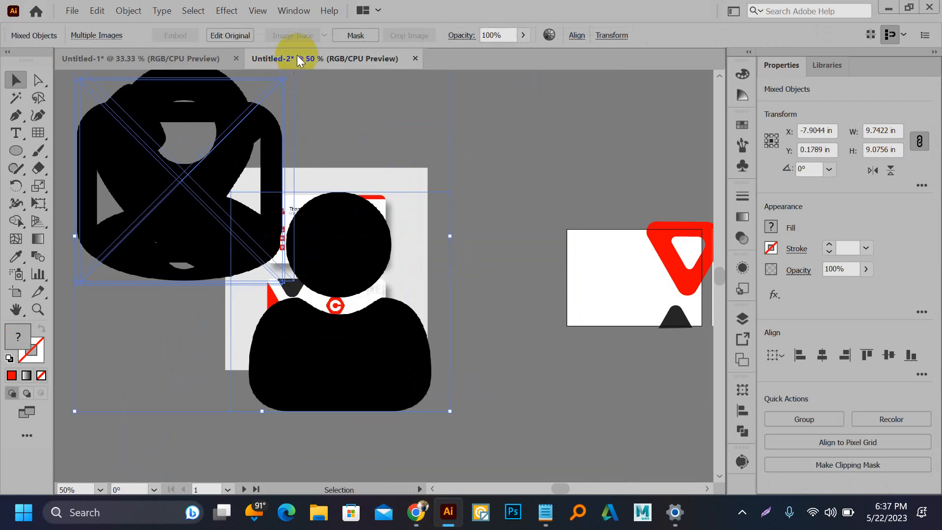
pyautogui.click(313, 137)
pyautogui.moveTo(184, 180); pyautogui.dragTo(423, 158)
# Step: Embed the phone and envelope images in the document
pyautogui.click(247, 38)
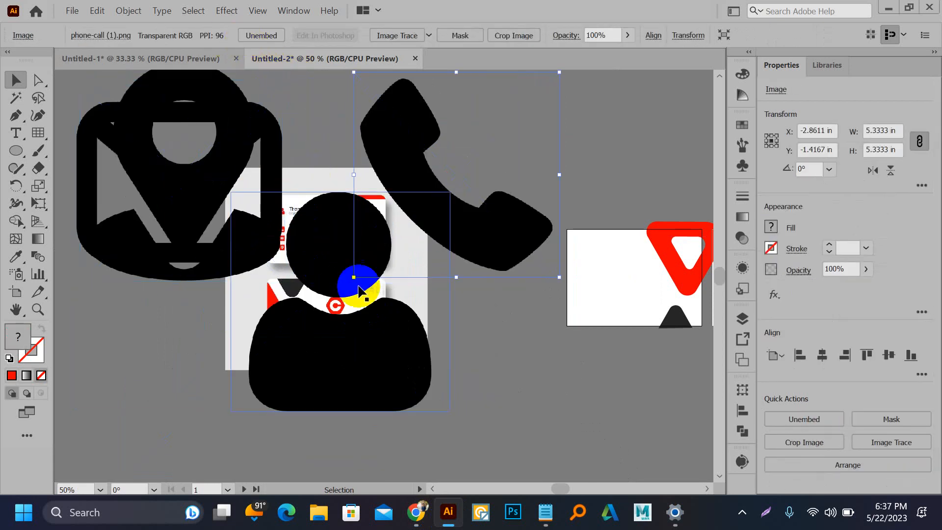
pyautogui.click(348, 308)
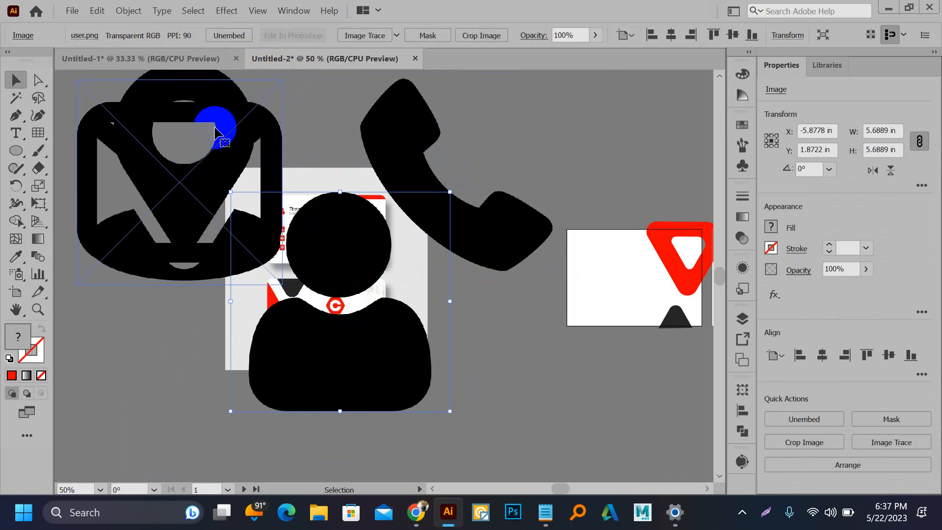
pyautogui.click(216, 133)
pyautogui.click(240, 36)
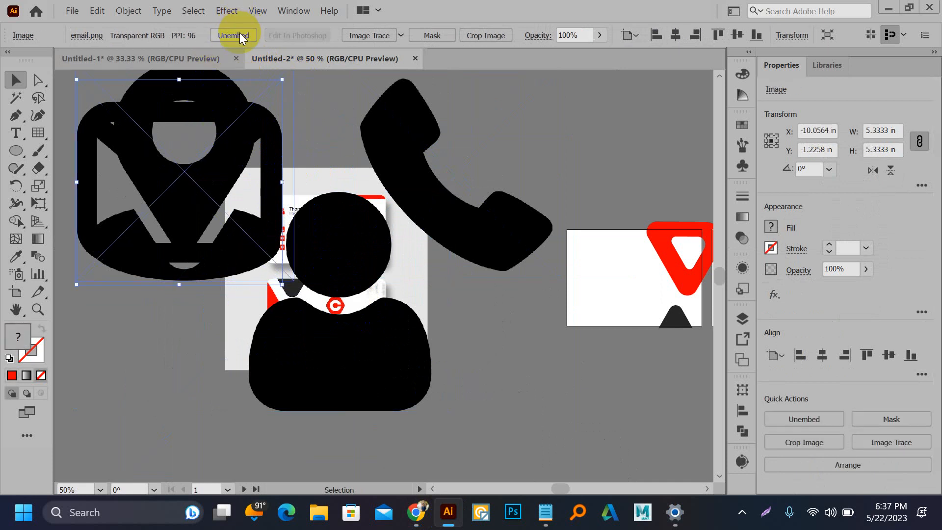
pyautogui.scroll(-1, 234, 276)
# Step: Move the envelope below the pin and embed the location pin image
pyautogui.moveTo(200, 237); pyautogui.dragTo(192, 367)
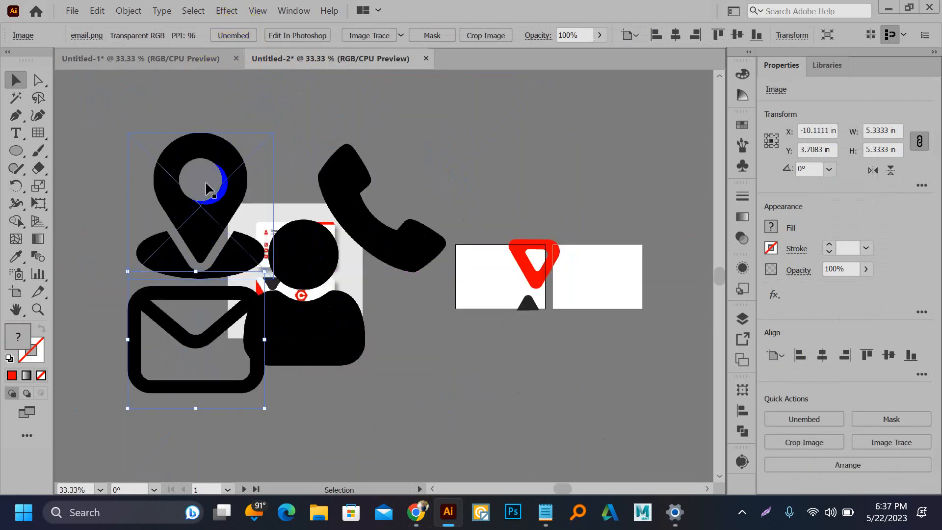
pyautogui.click(206, 184)
pyautogui.click(252, 36)
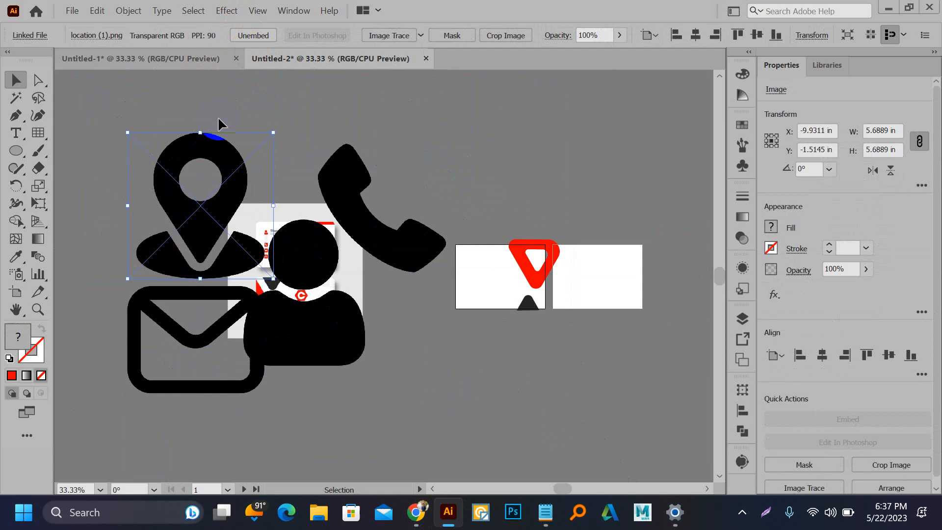
pyautogui.click(147, 114)
pyautogui.click(193, 149)
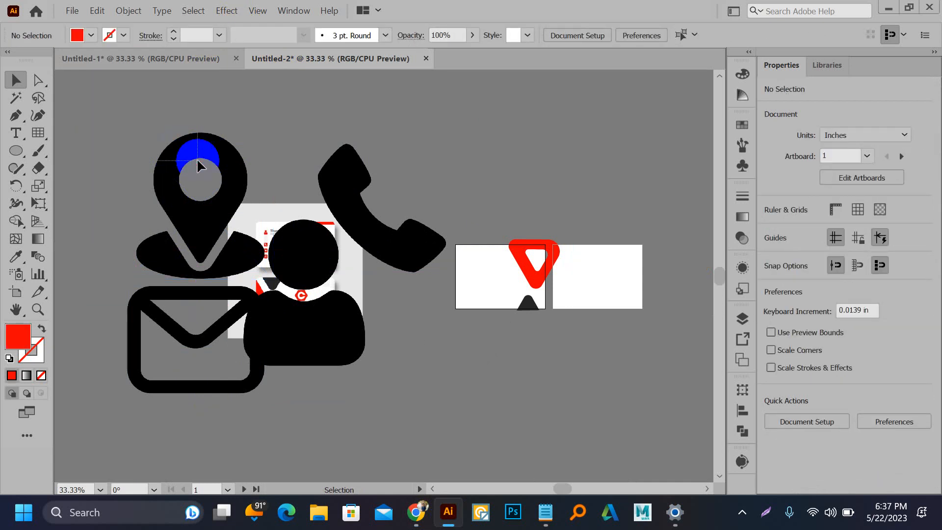
# Step: Arrange person, location pin, phone and envelope icons into a vertical column
pyautogui.scroll(-1, 400, 246)
pyautogui.moveTo(382, 321); pyautogui.dragTo(408, 346)
pyautogui.click(338, 186)
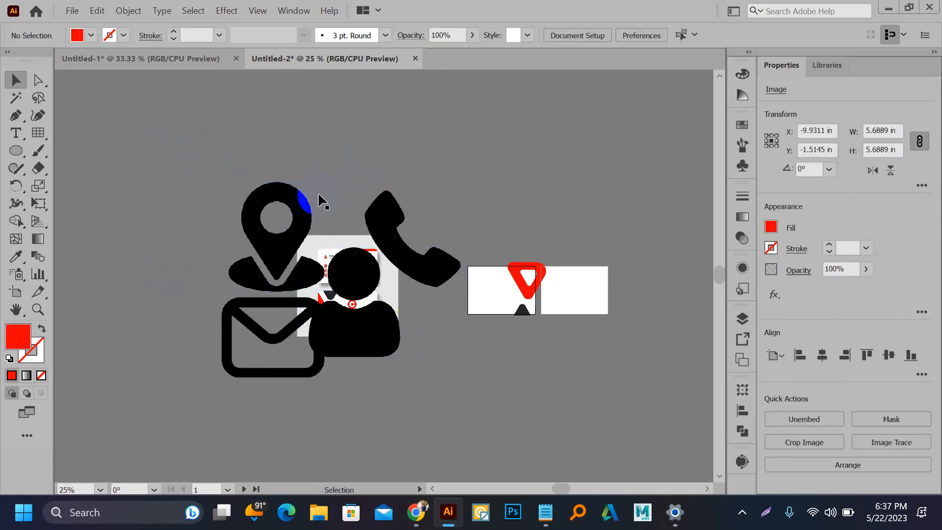
pyautogui.moveTo(283, 199); pyautogui.dragTo(193, 113)
pyautogui.moveTo(382, 238); pyautogui.dragTo(154, 231)
pyautogui.moveTo(259, 325); pyautogui.dragTo(172, 338)
pyautogui.moveTo(287, 197); pyautogui.dragTo(382, 330)
pyautogui.moveTo(430, 428); pyautogui.dragTo(278, 166)
pyautogui.scroll(-1, 278, 166)
# Step: Horizontally centre-align the four icons and space the phone and envelope lower
pyautogui.moveTo(215, 153); pyautogui.dragTo(296, 324)
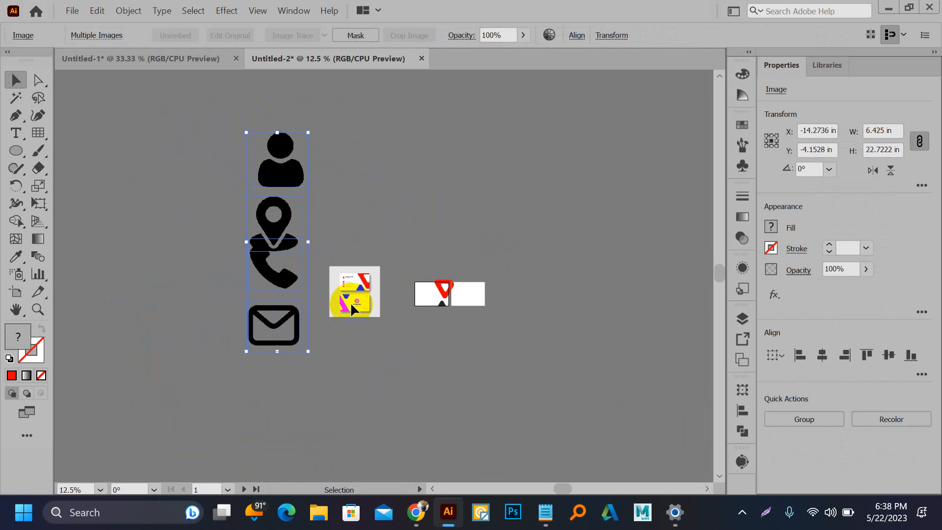
pyautogui.click(823, 357)
pyautogui.click(384, 209)
pyautogui.moveTo(284, 331); pyautogui.dragTo(284, 365)
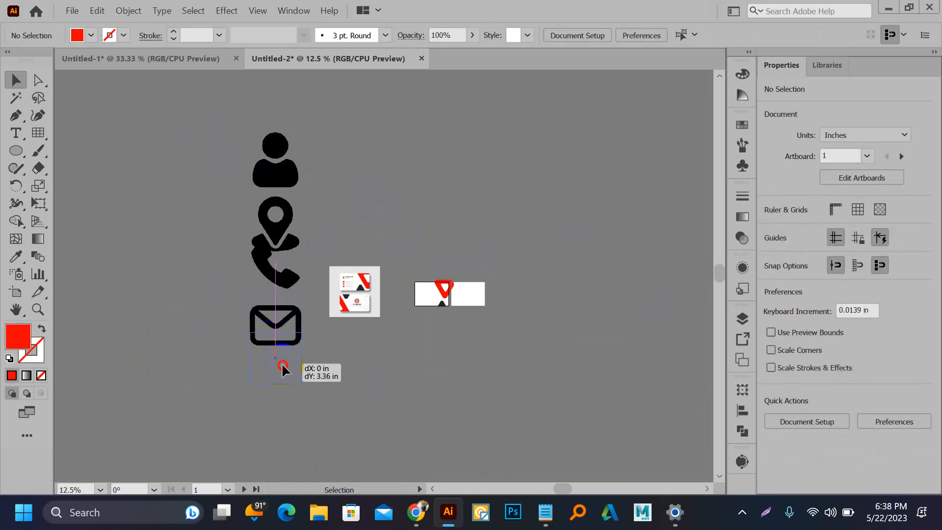
pyautogui.moveTo(275, 281); pyautogui.dragTo(275, 302)
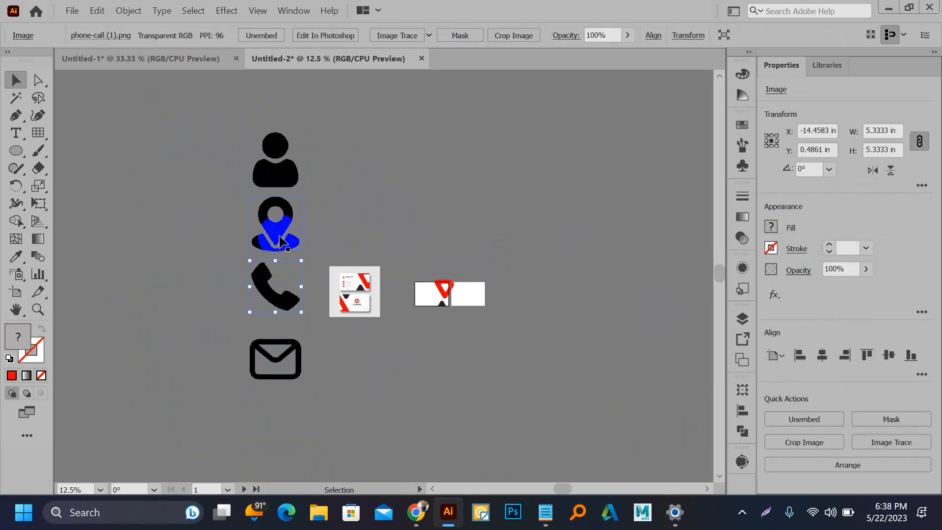
pyautogui.moveTo(183, 122); pyautogui.dragTo(301, 376)
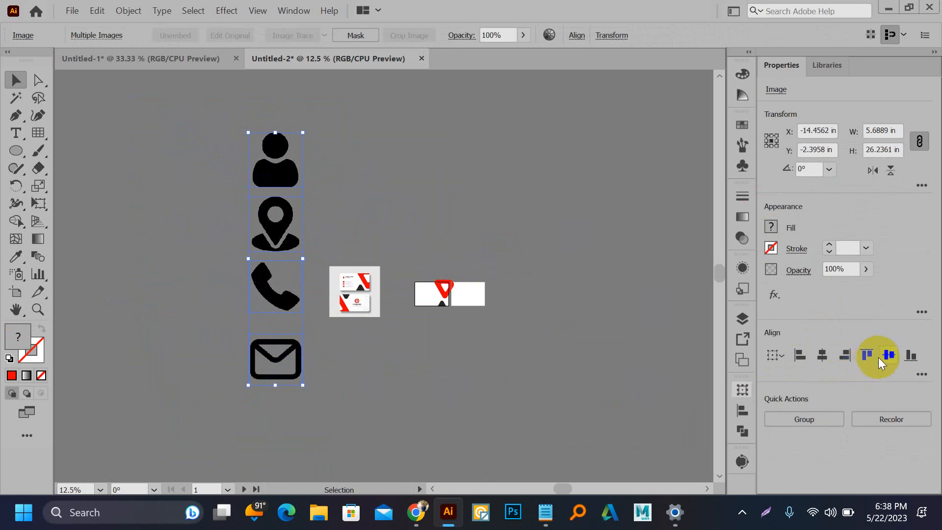
# Step: Distribute the four icons evenly top to bottom and scale the column down
pyautogui.click(743, 410)
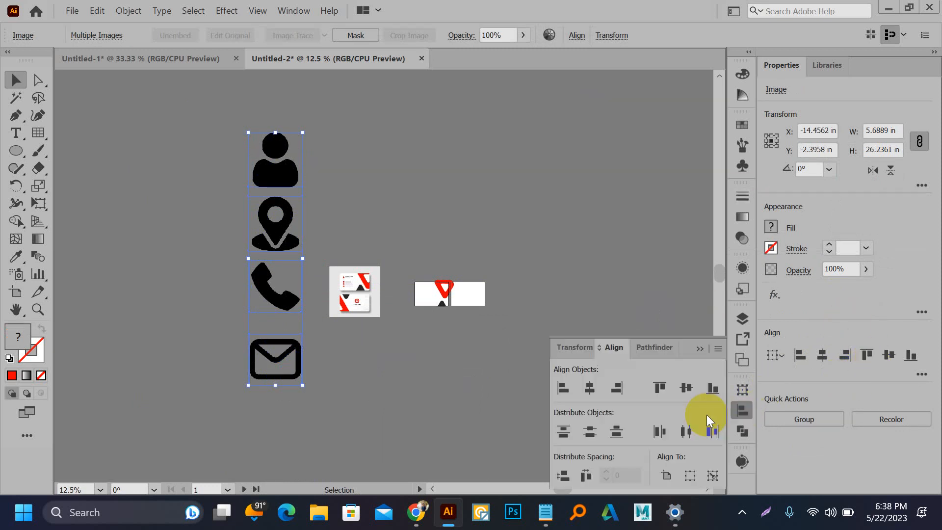
pyautogui.click(590, 432)
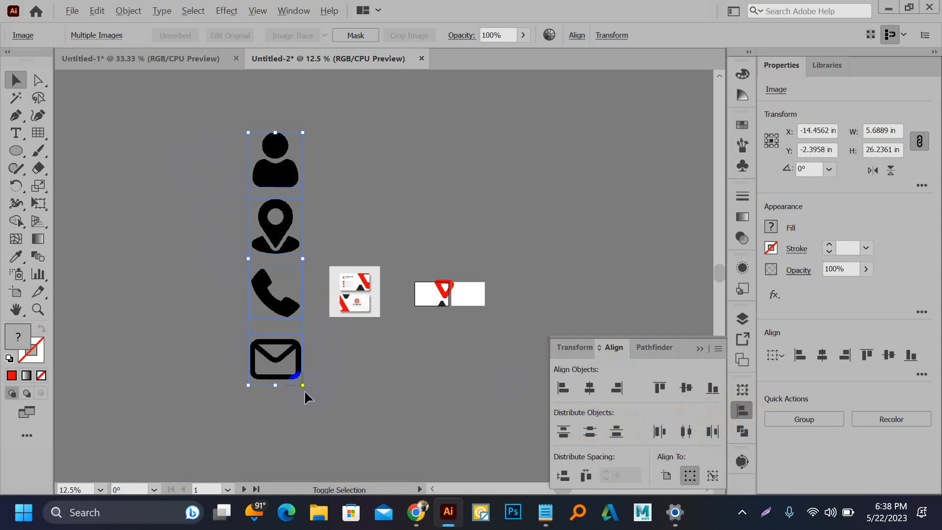
pyautogui.moveTo(303, 386); pyautogui.dragTo(279, 294)
pyautogui.scroll(3, 309, 287)
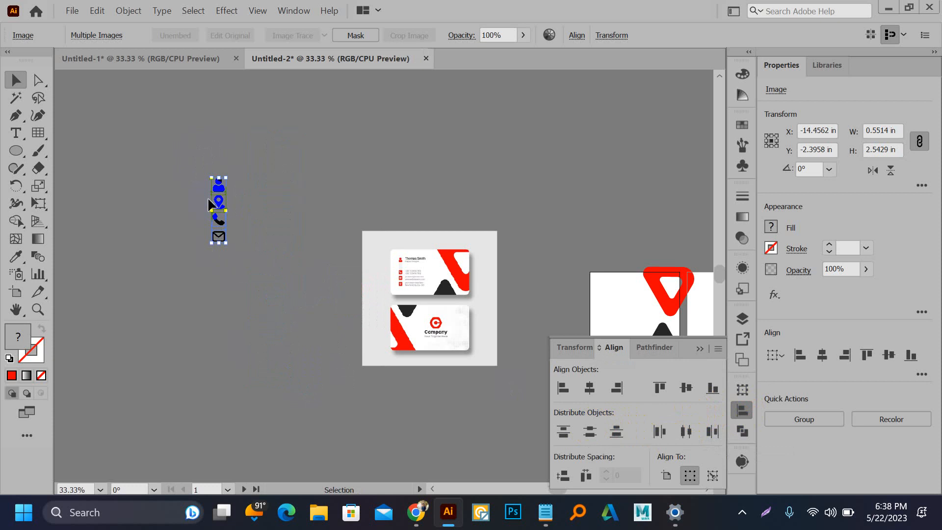
# Step: Move the icon column onto the card's left side and shrink it to about 0.25 × 1.13 in
pyautogui.moveTo(215, 201); pyautogui.dragTo(634, 286)
pyautogui.moveTo(561, 247); pyautogui.dragTo(392, 165)
pyautogui.scroll(4, 459, 221)
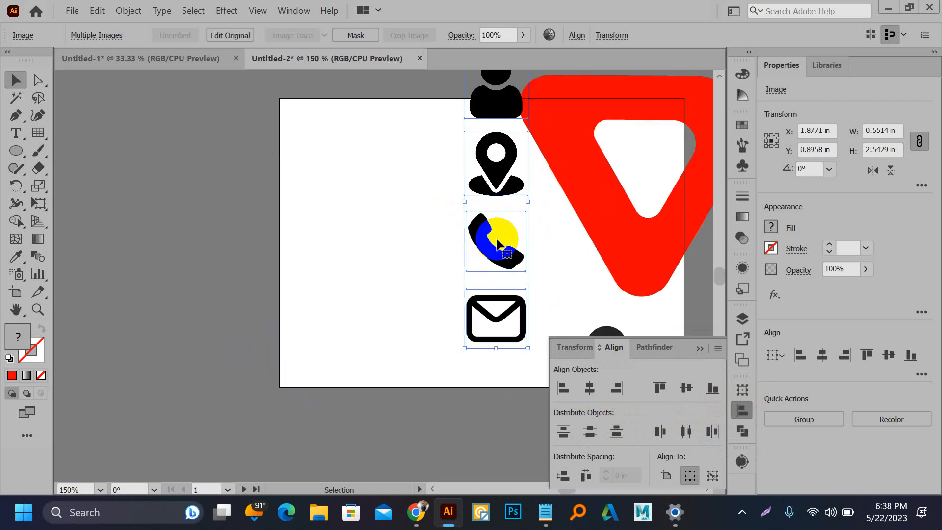
pyautogui.moveTo(463, 242); pyautogui.dragTo(339, 281)
pyautogui.moveTo(388, 387); pyautogui.dragTo(330, 291)
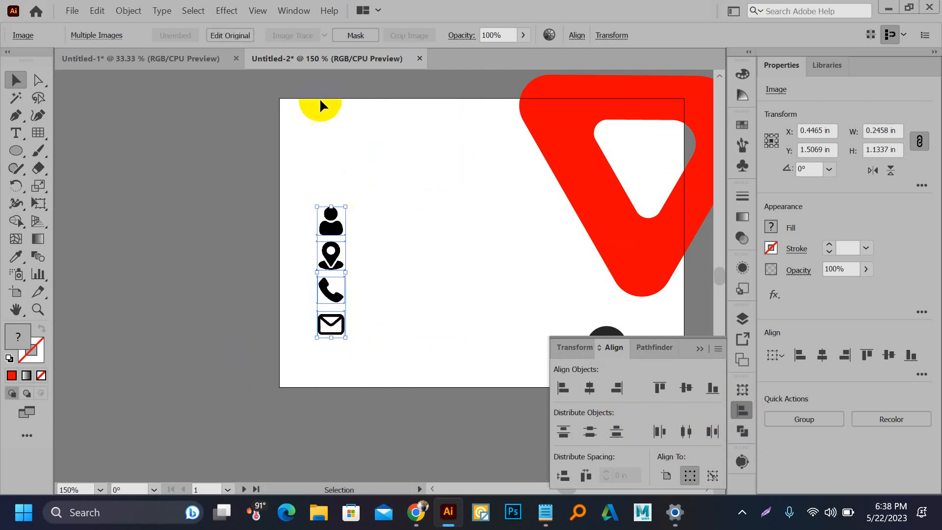
# Step: Image-trace the person icon on its own
pyautogui.click(356, 166)
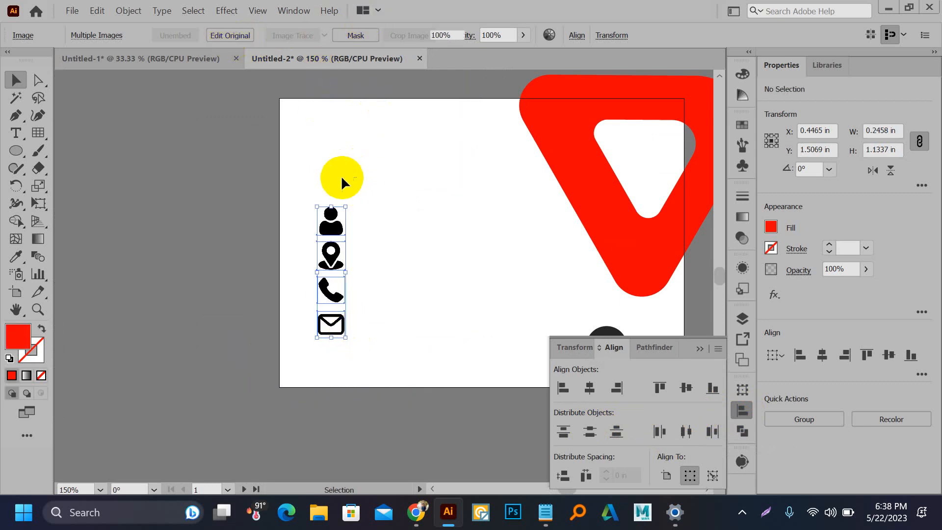
pyautogui.click(335, 216)
pyautogui.click(368, 35)
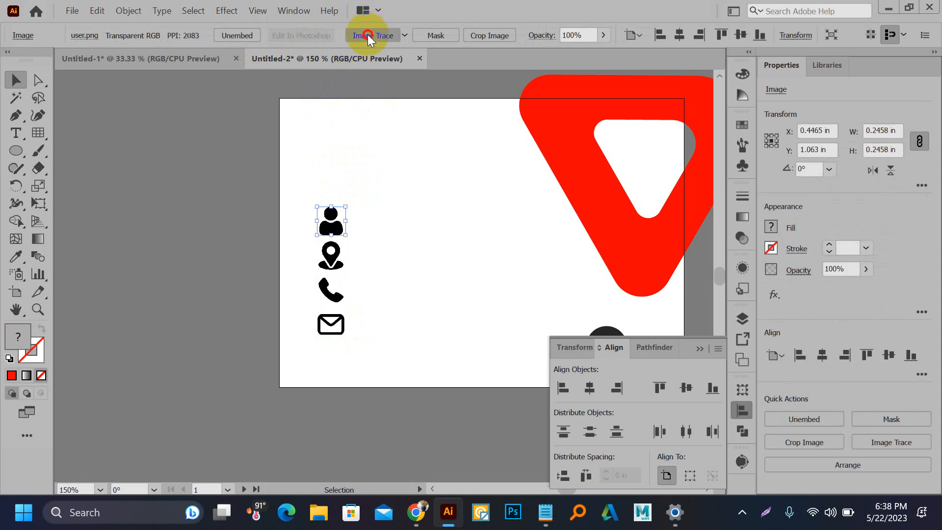
# Step: Expand the person tracing, then image-trace and expand the location pin
pyautogui.scroll(2, 335, 240)
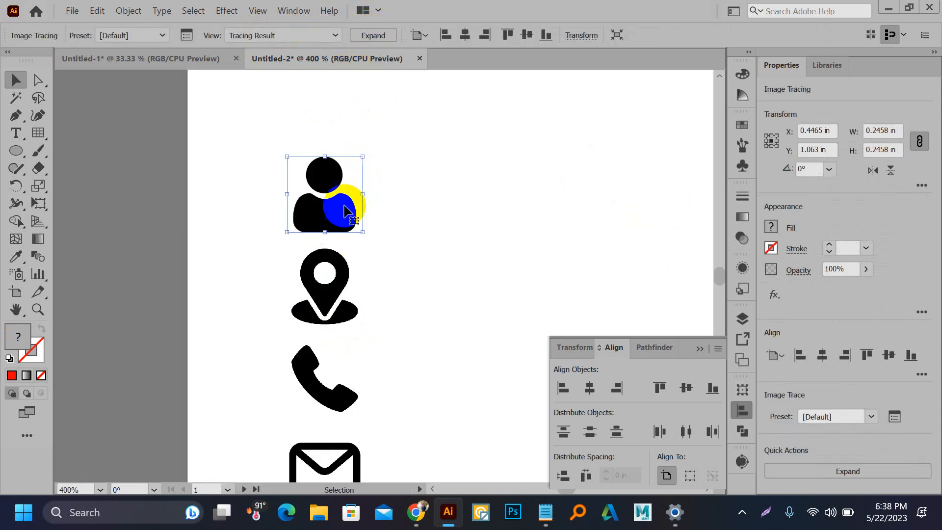
pyautogui.click(365, 38)
pyautogui.click(338, 292)
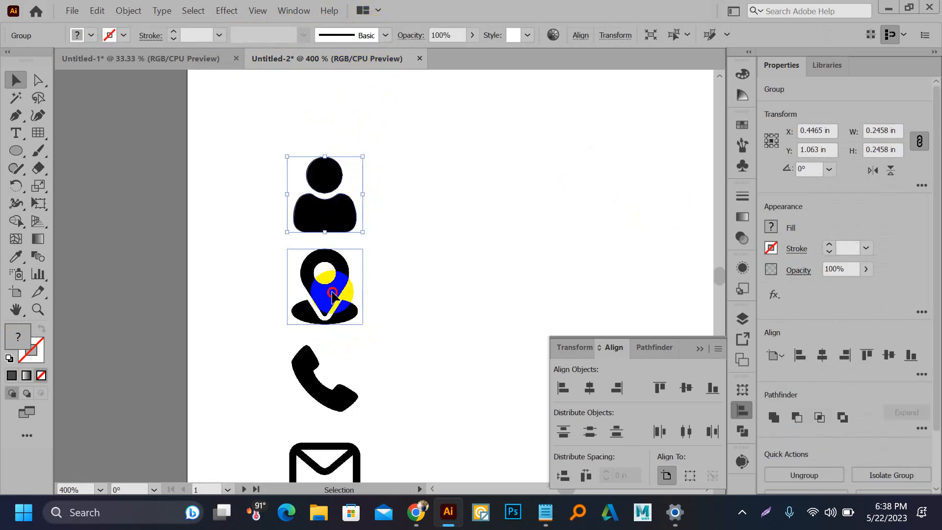
pyautogui.click(388, 35)
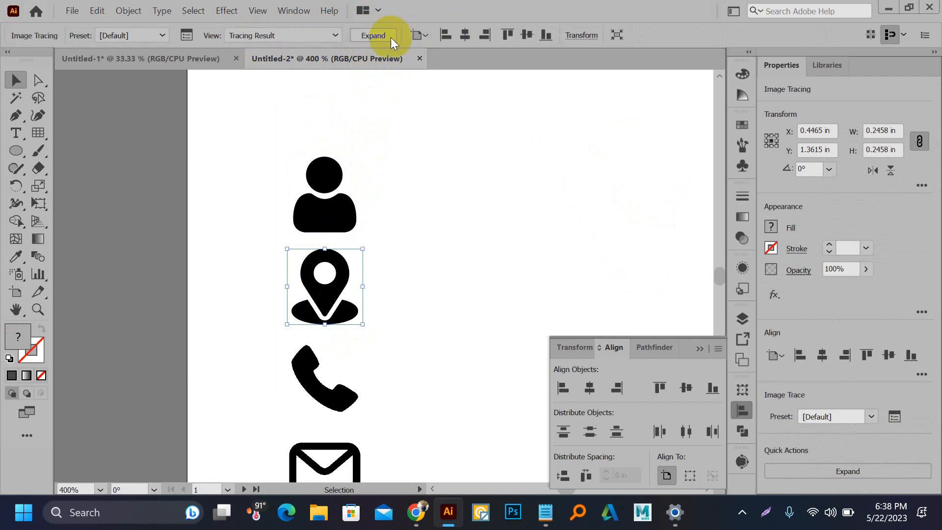
pyautogui.click(369, 39)
# Step: Image-trace and expand the phone and envelope icons into vector groups
pyautogui.click(337, 396)
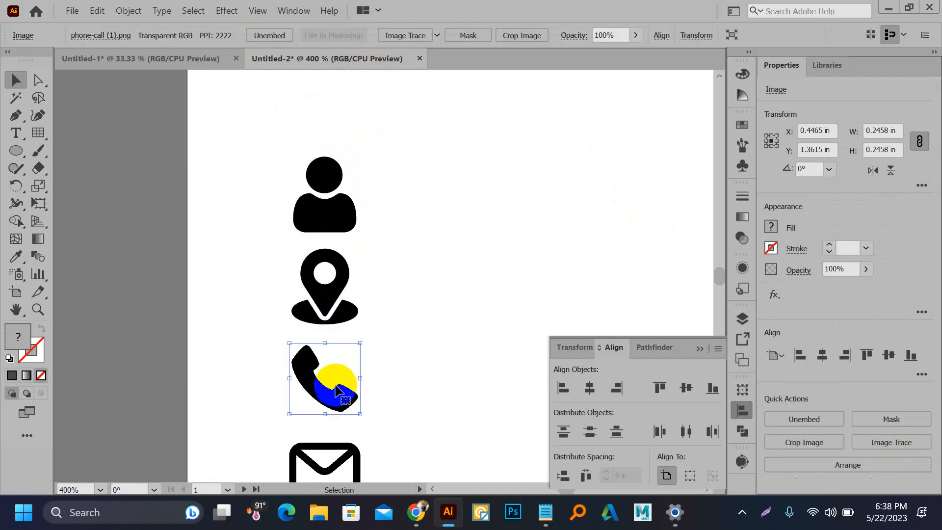
pyautogui.click(420, 37)
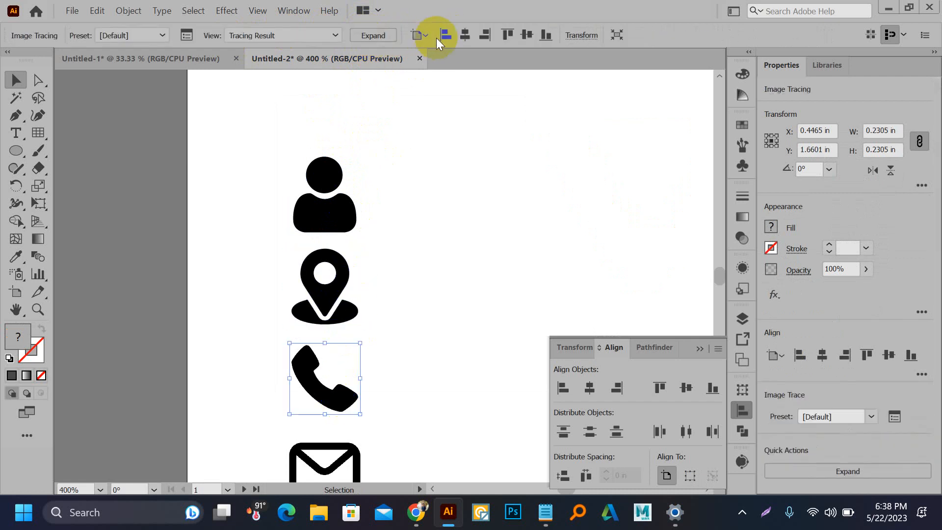
pyautogui.click(384, 34)
pyautogui.moveTo(417, 354); pyautogui.dragTo(370, 246)
pyautogui.click(297, 358)
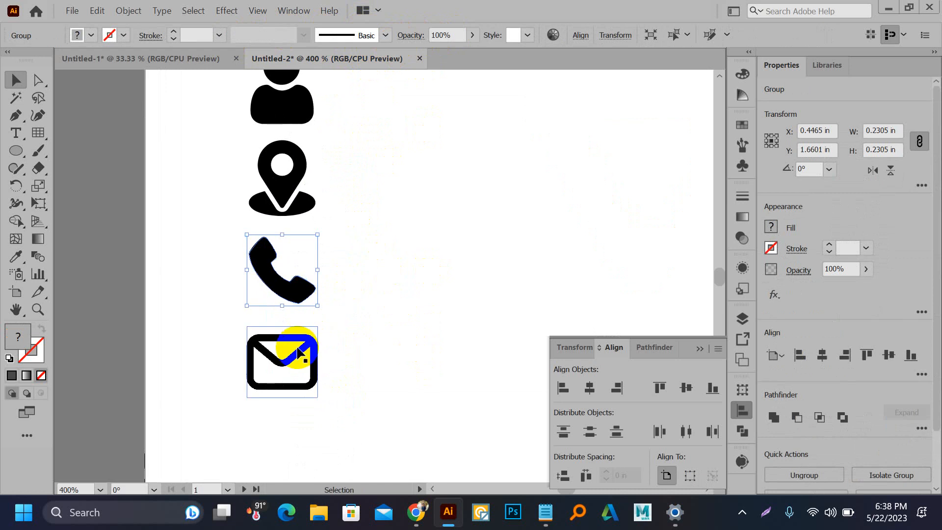
pyautogui.click(391, 38)
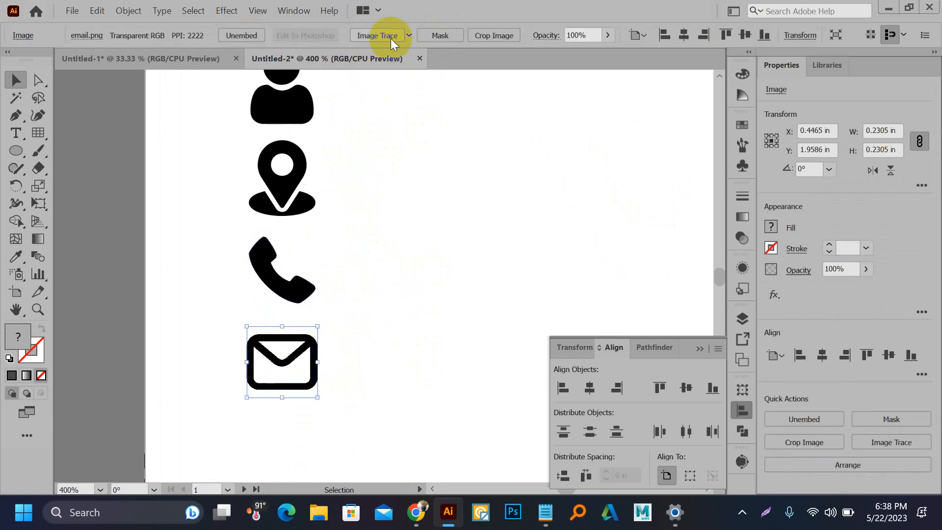
pyautogui.click(390, 39)
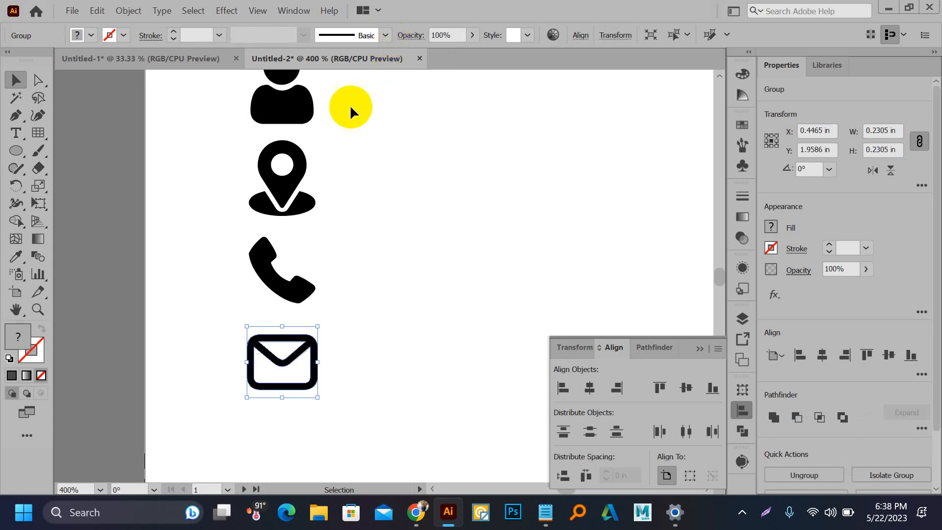
pyautogui.hotkey('ctrl', '-')
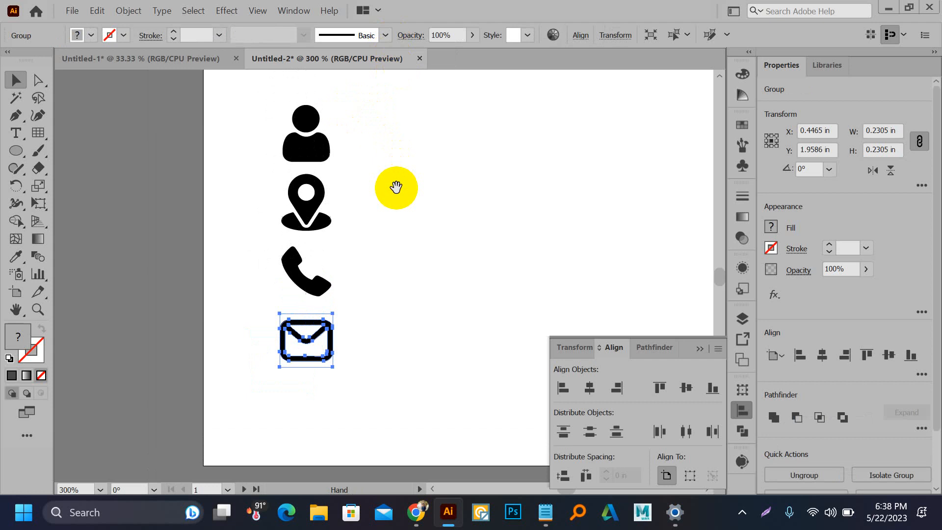
pyautogui.moveTo(350, 204); pyautogui.dragTo(345, 229)
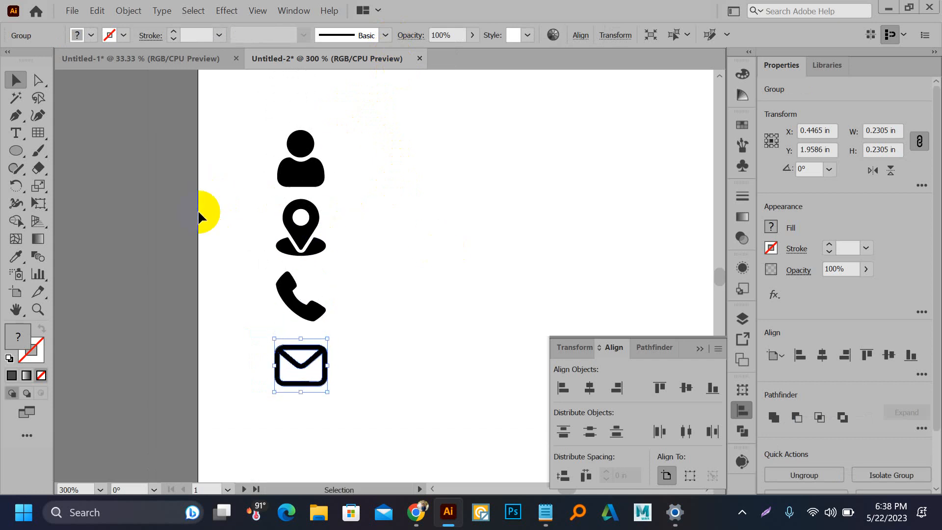
# Step: Move all four traced icons off the card onto the pasteboard
pyautogui.click(278, 171)
pyautogui.moveTo(230, 143); pyautogui.dragTo(201, 252)
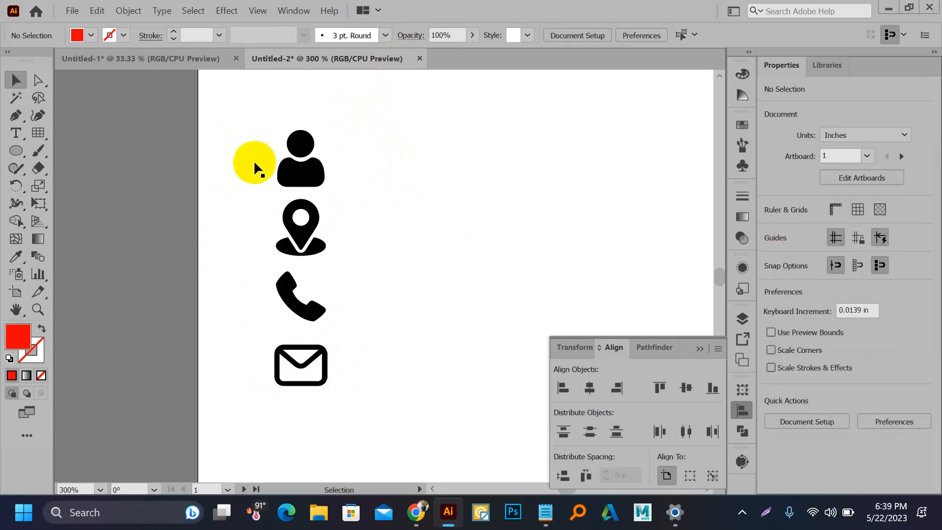
pyautogui.moveTo(245, 120); pyautogui.dragTo(352, 367)
pyautogui.moveTo(283, 311); pyautogui.dragTo(172, 315)
pyautogui.click(192, 207)
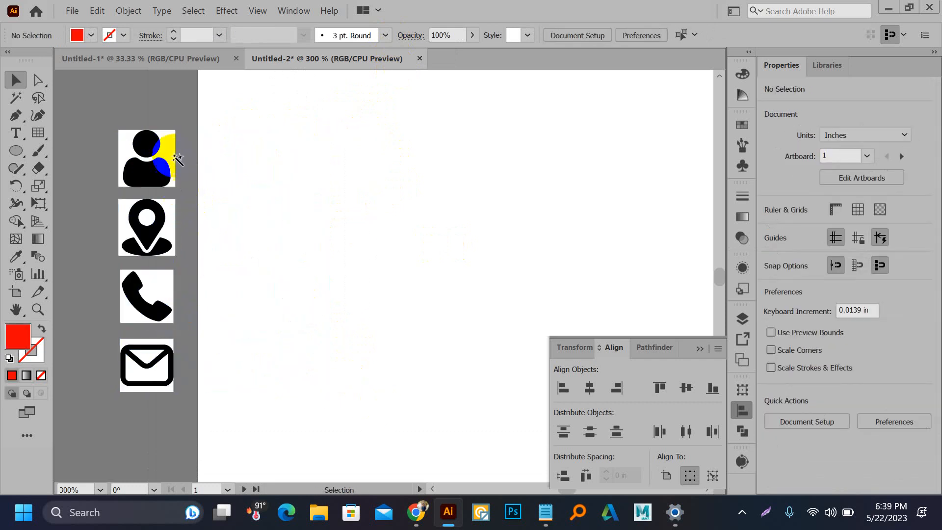
# Step: Delete the icons' white backgrounds with the Magic Wand and return the column to the card's left side
pyautogui.click(22, 99)
pyautogui.click(170, 143)
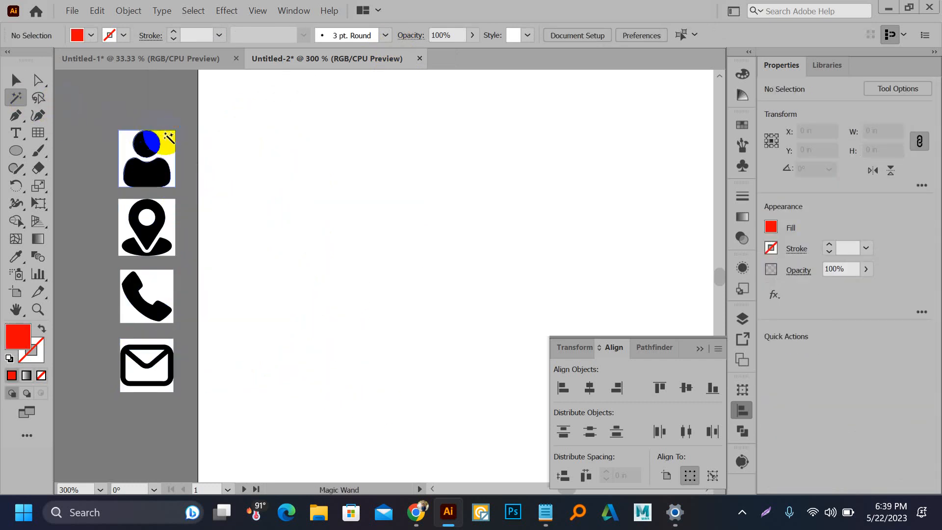
pyautogui.press('Delete')
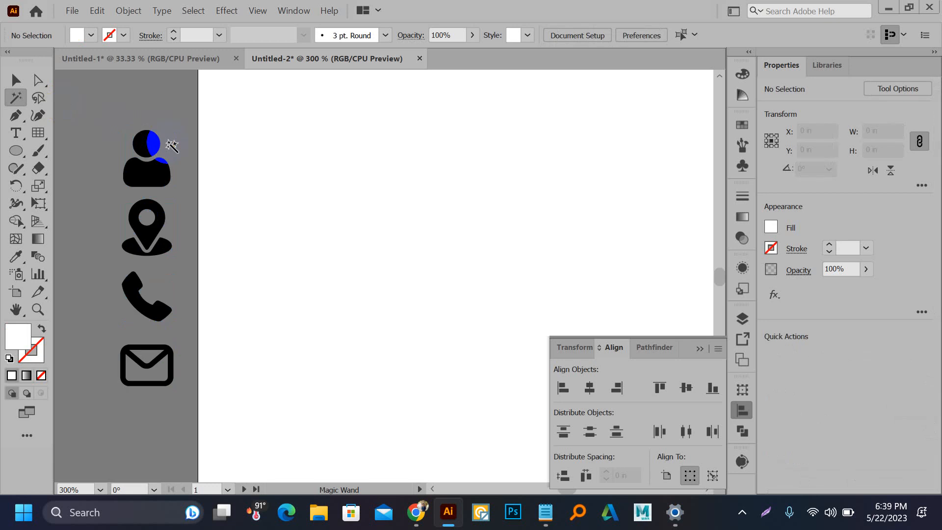
pyautogui.press('v')
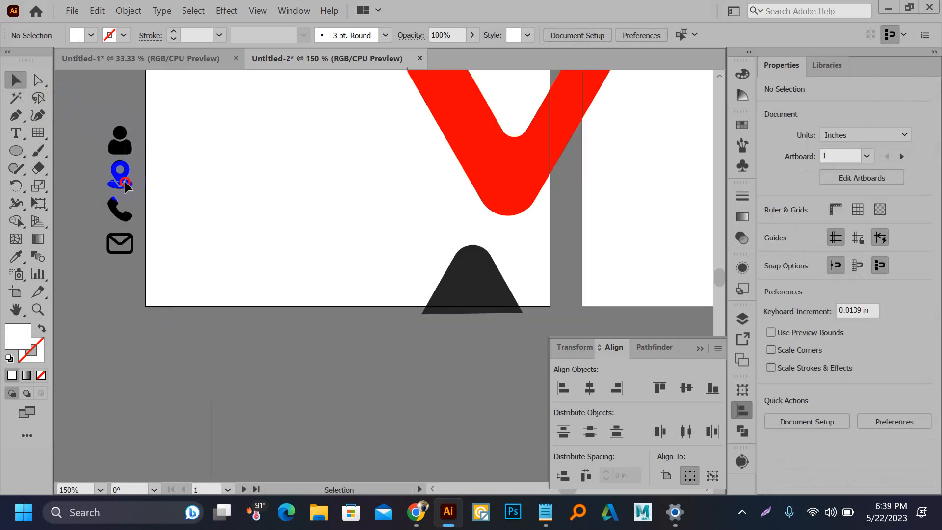
pyautogui.click(132, 243)
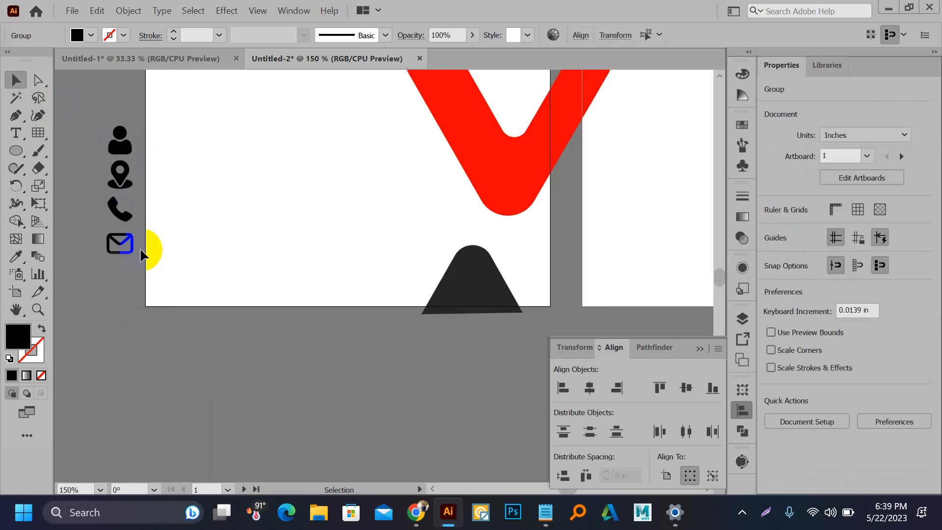
pyautogui.moveTo(123, 186); pyautogui.dragTo(97, 194)
pyautogui.scroll(-2, 346, 248)
pyautogui.scroll(2, 150, 110)
pyautogui.scroll(2, 491, 220)
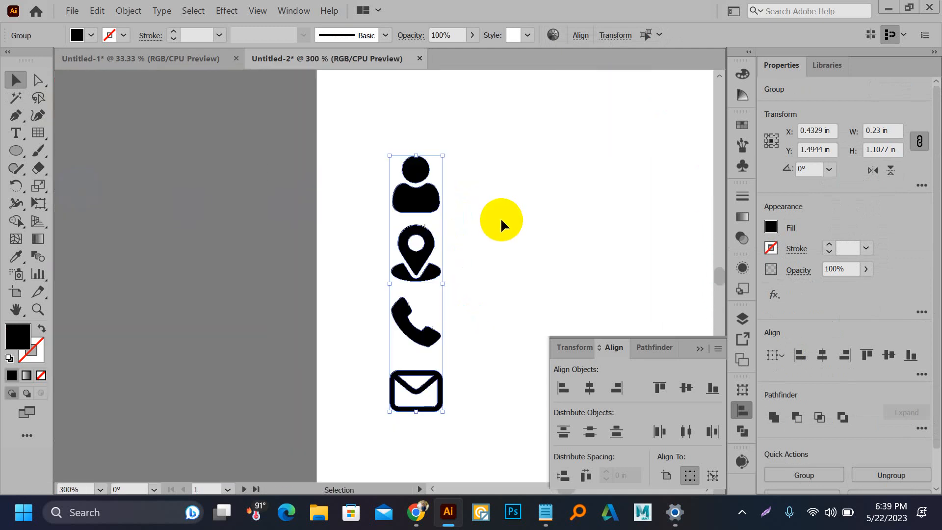
# Step: Draw a rectangle over the person icon and fill it with the triangle's red
pyautogui.click(471, 189)
pyautogui.press('m')
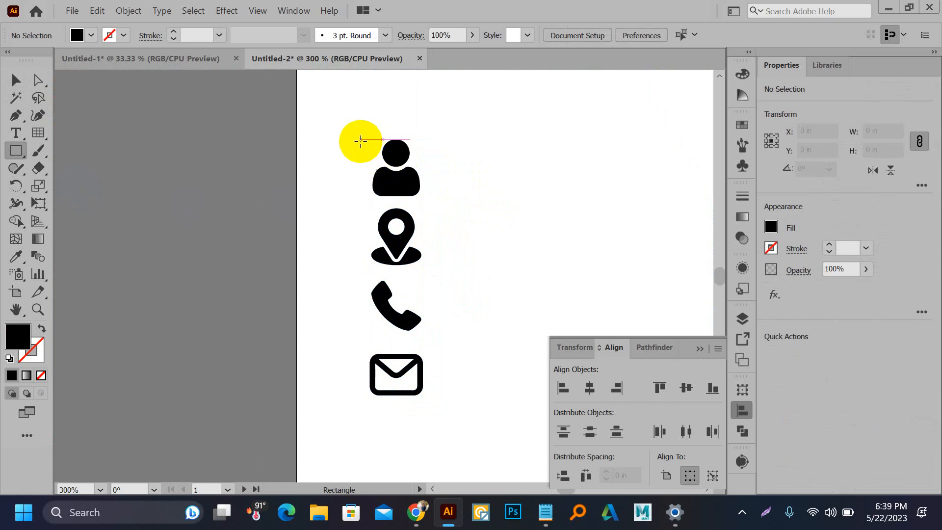
pyautogui.moveTo(349, 133); pyautogui.dragTo(431, 204)
pyautogui.press('v')
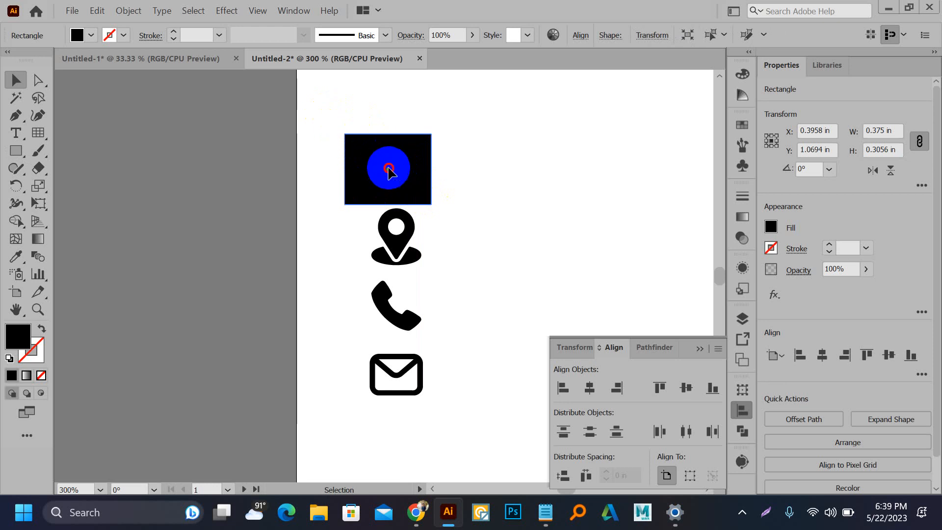
pyautogui.moveTo(388, 168); pyautogui.dragTo(391, 167)
pyautogui.scroll(-1, 404, 187)
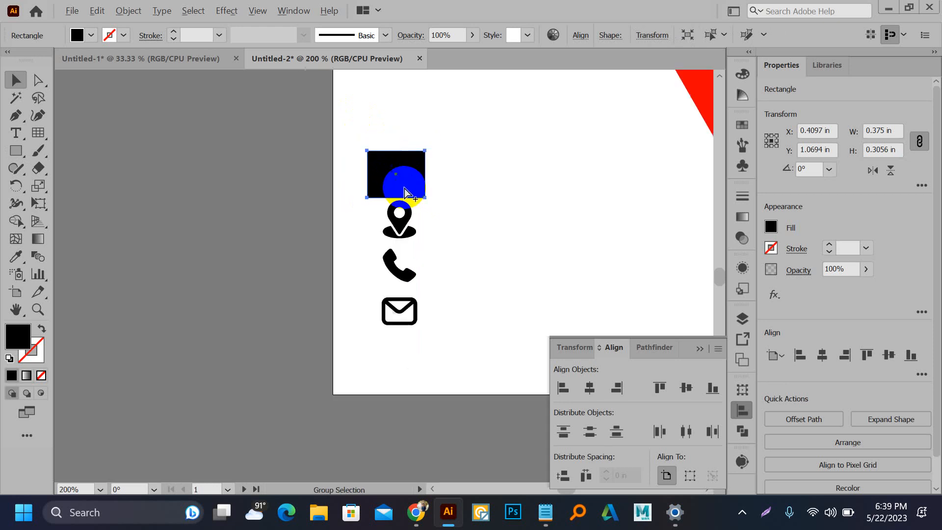
pyautogui.press('i')
pyautogui.click(694, 93)
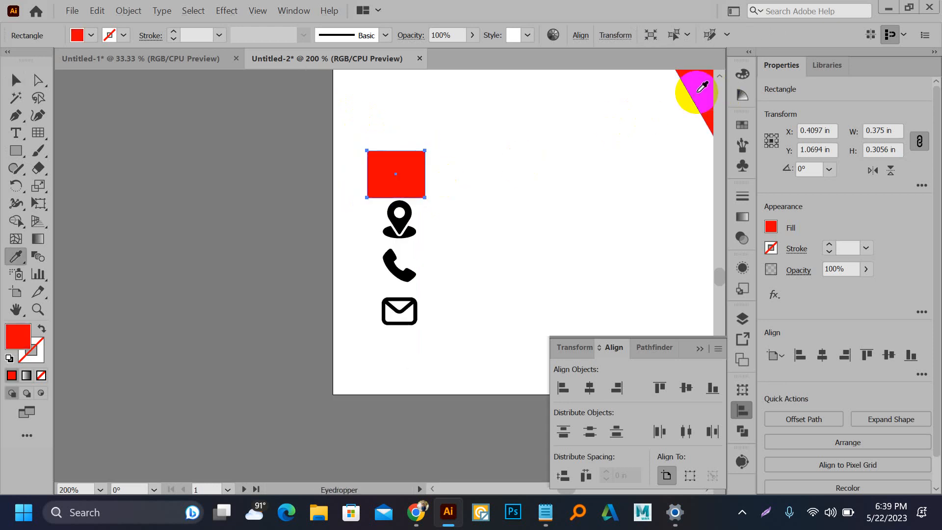
pyautogui.press('v')
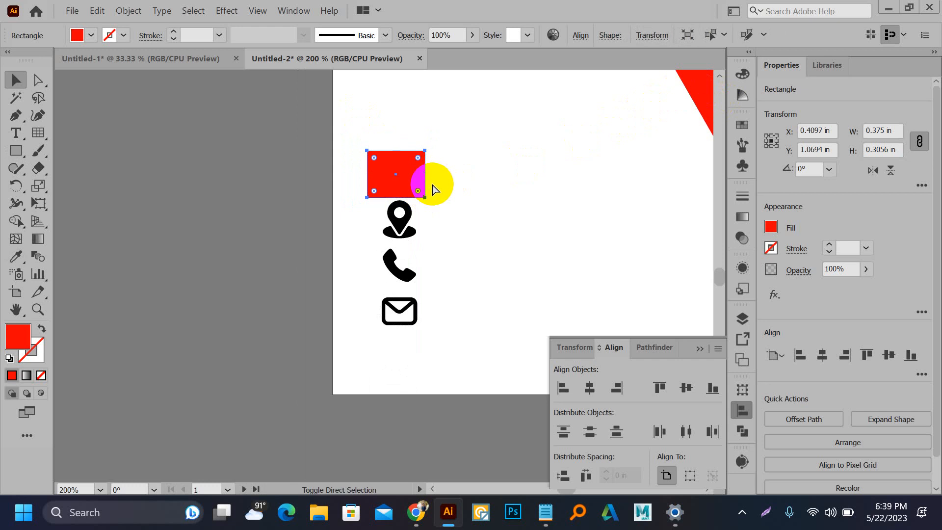
# Step: Move and resize the red rectangle into a square over the person icon, undoing accidental rotations
pyautogui.scroll(4, 431, 182)
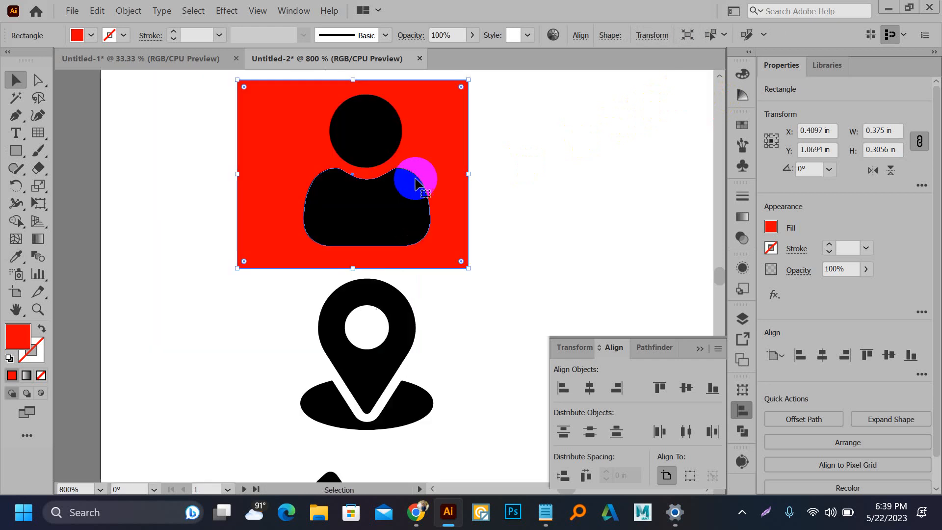
pyautogui.moveTo(442, 165); pyautogui.dragTo(466, 168)
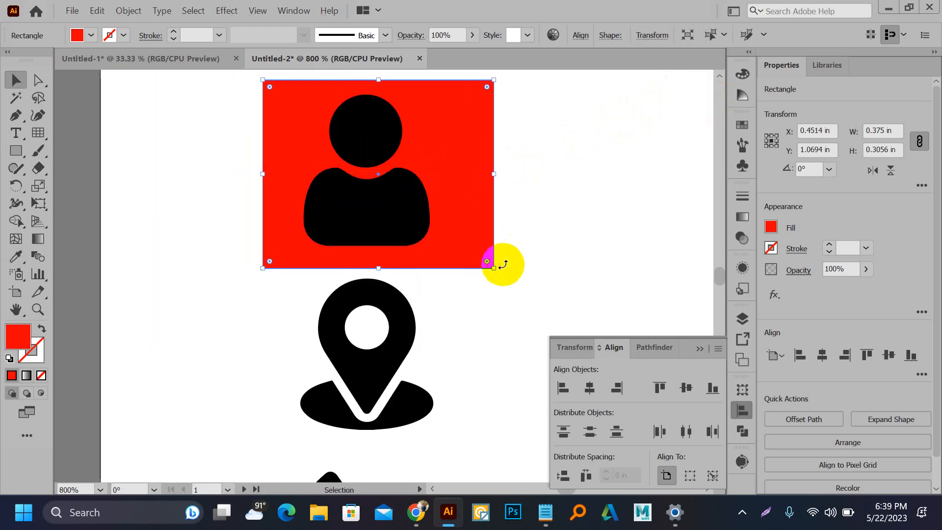
pyautogui.moveTo(493, 268); pyautogui.dragTo(451, 268)
pyautogui.moveTo(264, 268); pyautogui.dragTo(279, 268)
pyautogui.moveTo(356, 258); pyautogui.dragTo(364, 258)
pyautogui.hotkey('ctrl', 'z')
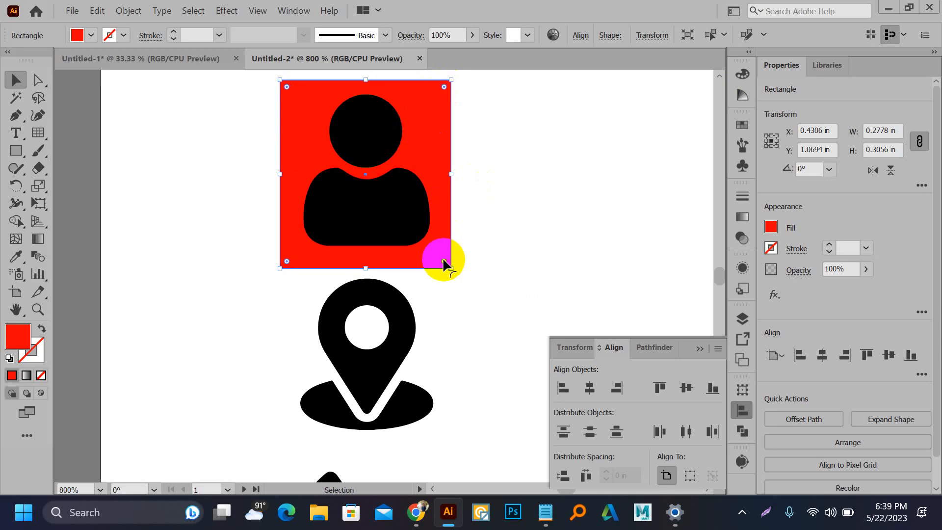
pyautogui.moveTo(446, 261); pyautogui.dragTo(434, 247)
pyautogui.hotkey('ctrl', 'z')
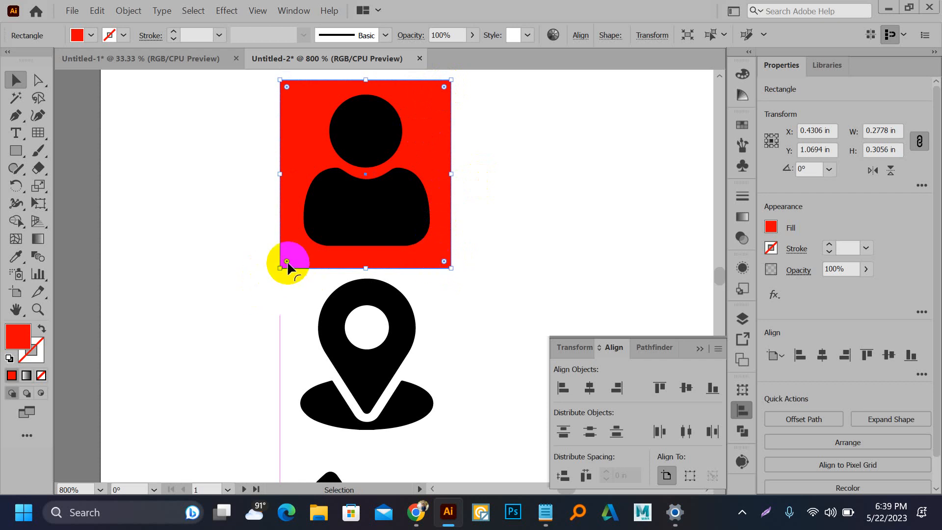
pyautogui.moveTo(287, 262); pyautogui.dragTo(298, 251)
pyautogui.hotkey('ctrl', 'z')
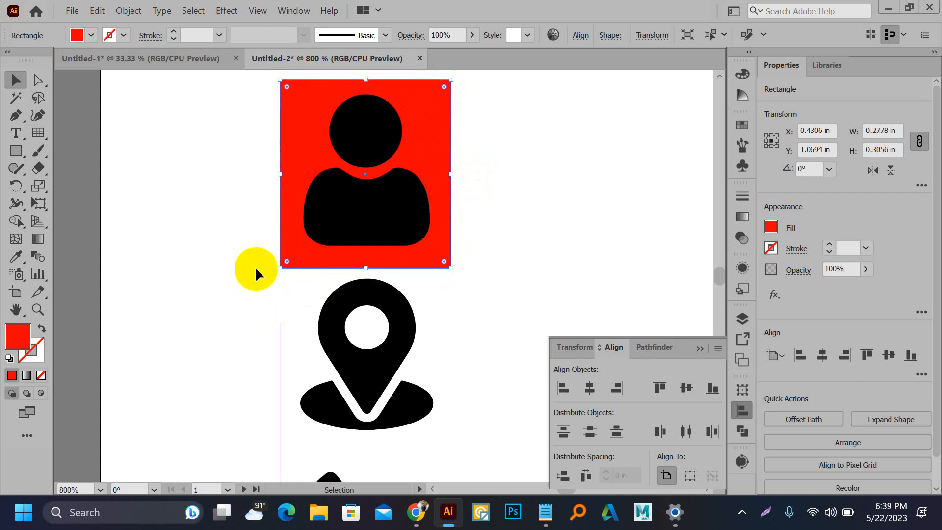
pyautogui.scroll(5, 263, 269)
pyautogui.moveTo(371, 260)
pyautogui.mouseDown()
pyautogui.moveTo(392, 240)
pyautogui.moveTo(383, 269)
pyautogui.mouseUp()
# Step: Undo the accidental rotation so the red square sits unrotated in view
pyautogui.hotkey('ctrl', 'z')
pyautogui.click(302, 253)
pyautogui.click(406, 214)
pyautogui.hotkey('ctrl', 'z')
pyautogui.scroll(-3, 302, 265)
pyautogui.moveTo(204, 202); pyautogui.dragTo(205, 284)
pyautogui.scroll(-1, 196, 255)
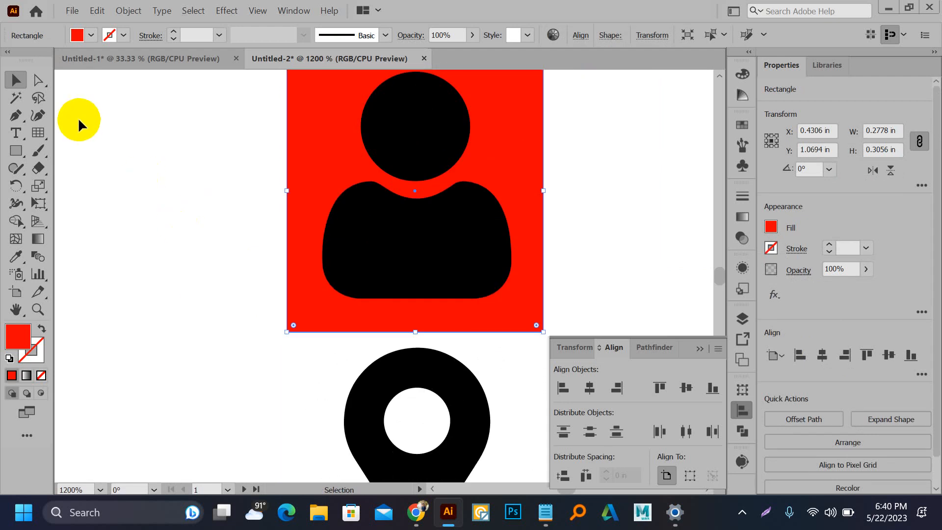
# Step: Round all four corners of the red square with the Direct Selection corner widget
pyautogui.click(31, 81)
pyautogui.moveTo(225, 242); pyautogui.dragTo(229, 312)
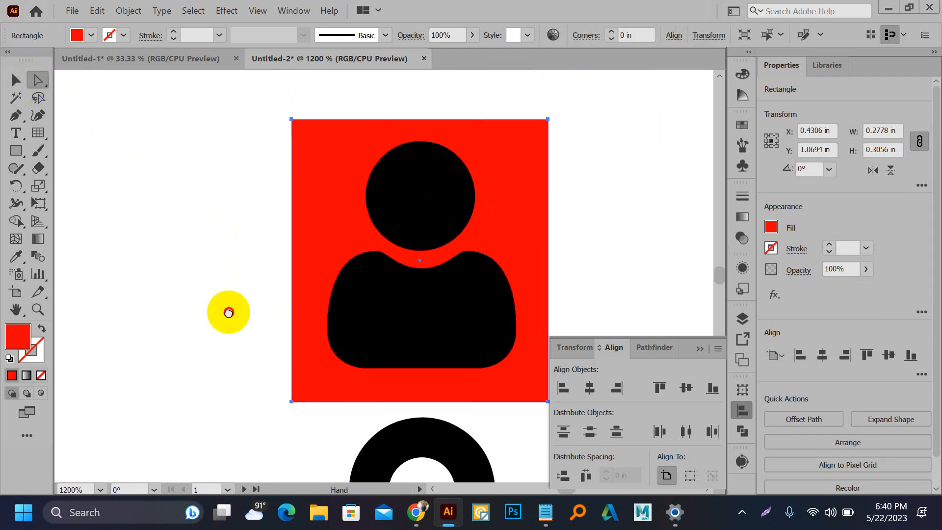
pyautogui.moveTo(298, 396); pyautogui.dragTo(299, 358)
pyautogui.click(203, 216)
# Step: Select every black icon at once with the Magic Wand
pyautogui.scroll(-2, 203, 216)
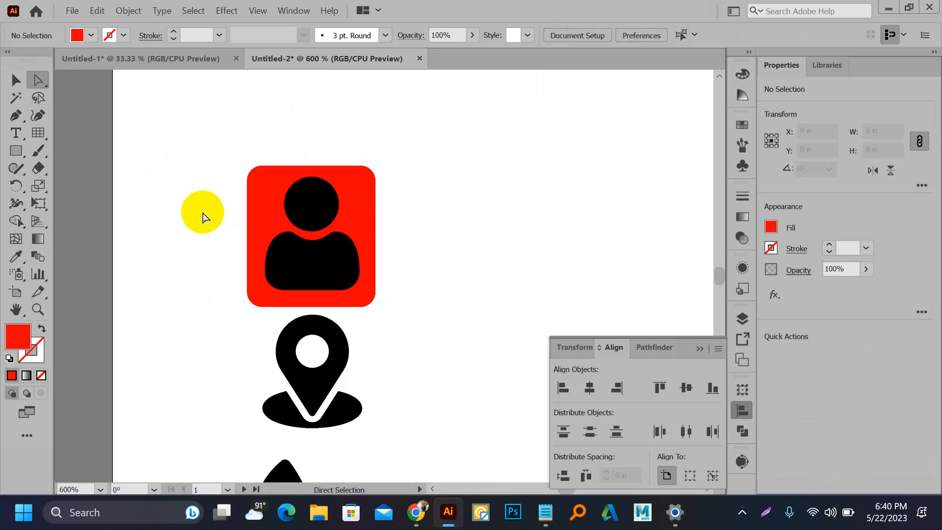
pyautogui.scroll(-1, 294, 231)
pyautogui.press('y')
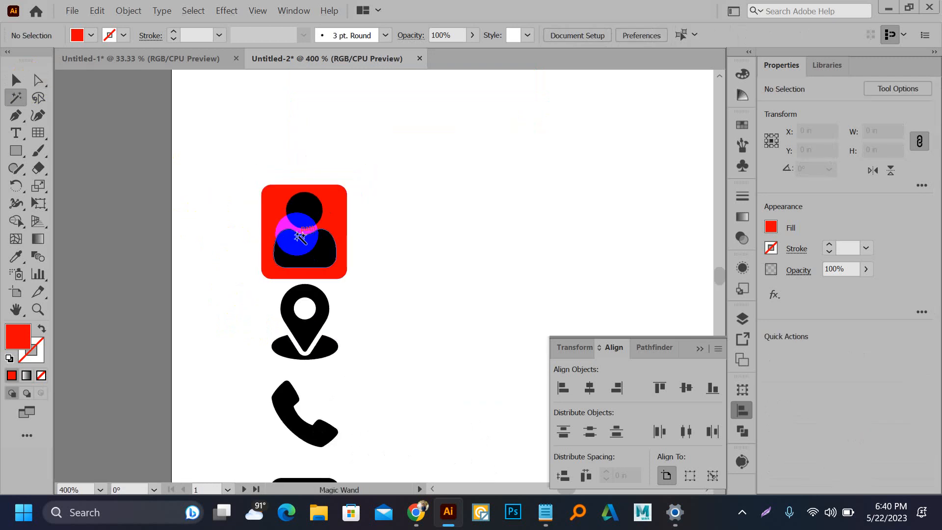
pyautogui.click(293, 230)
# Step: Make the selected black icons white from the Color panel
pyautogui.click(743, 73)
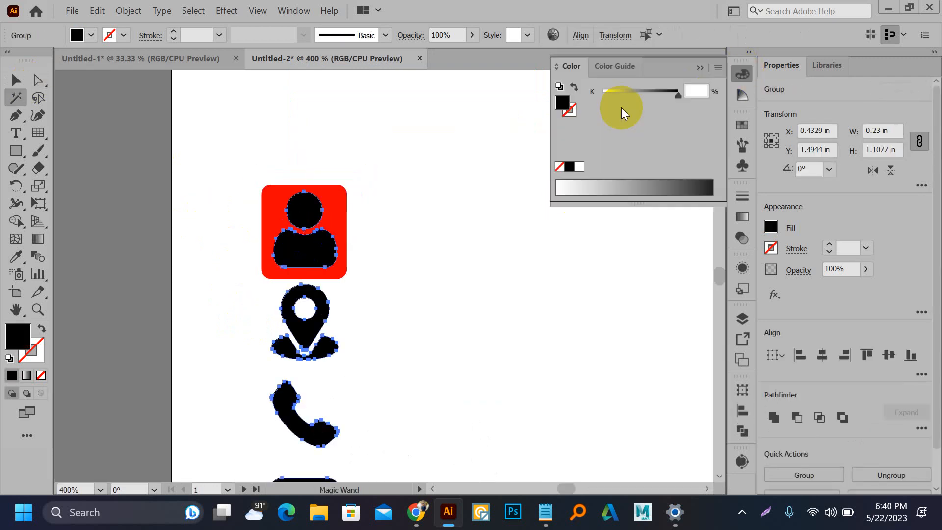
pyautogui.click(579, 168)
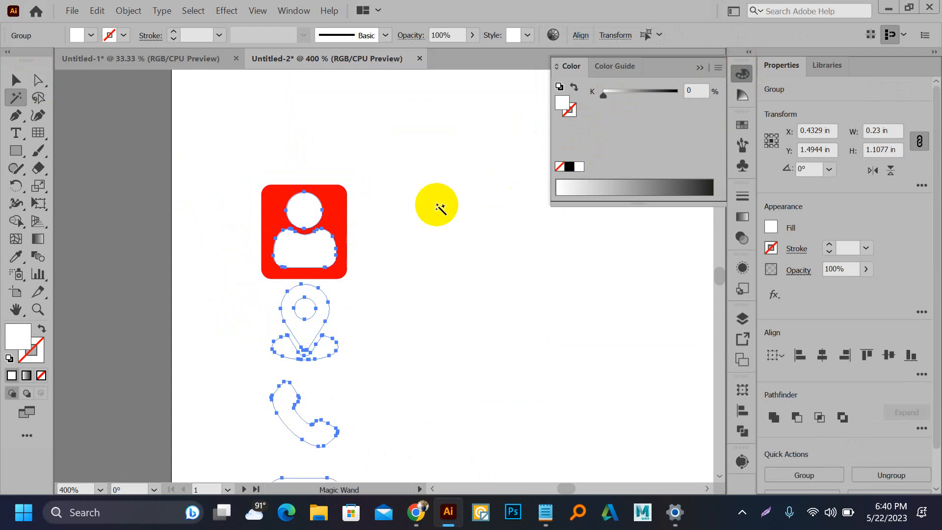
pyautogui.press('v')
pyautogui.click(396, 182)
# Step: Copy the red tile down behind the pin, phone and envelope icons
pyautogui.scroll(-1, 391, 171)
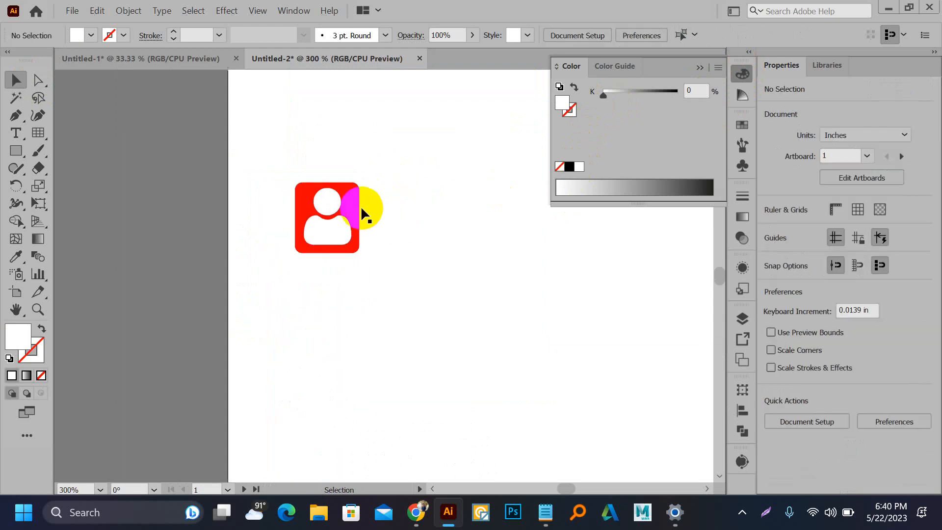
pyautogui.moveTo(361, 208); pyautogui.dragTo(370, 293)
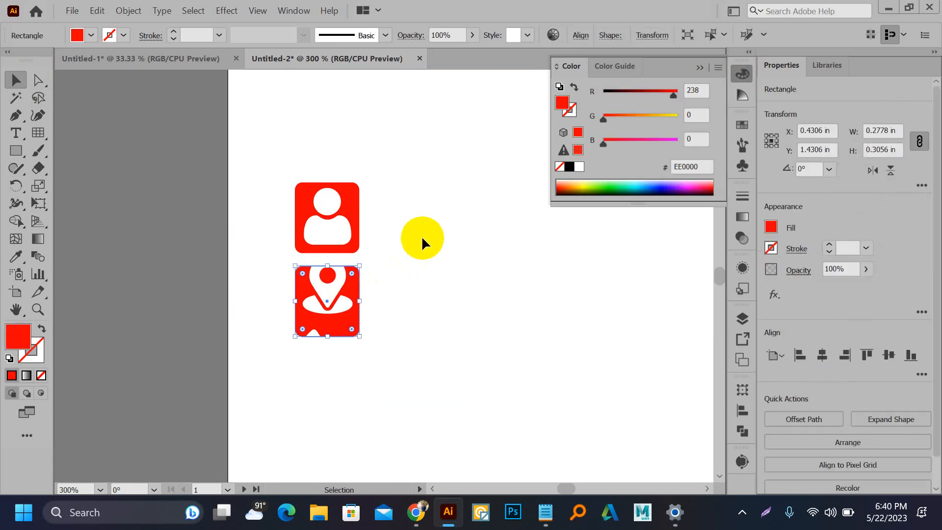
pyautogui.keyDown('alt'); pyautogui.scroll(2, 358, 281); pyautogui.keyUp('alt')
pyautogui.hotkey('ctrl', 'z')
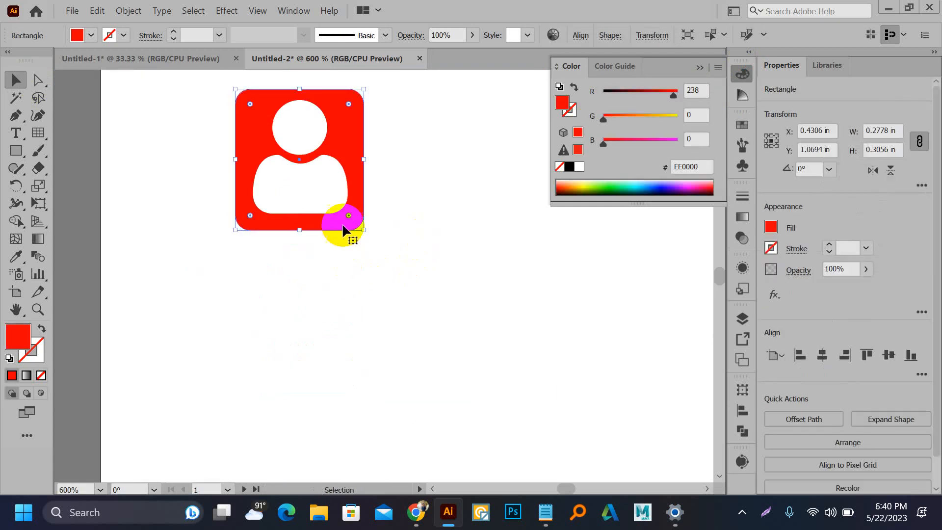
pyautogui.moveTo(347, 137); pyautogui.dragTo(356, 278)
pyautogui.hotkey('ctrl', 'd')
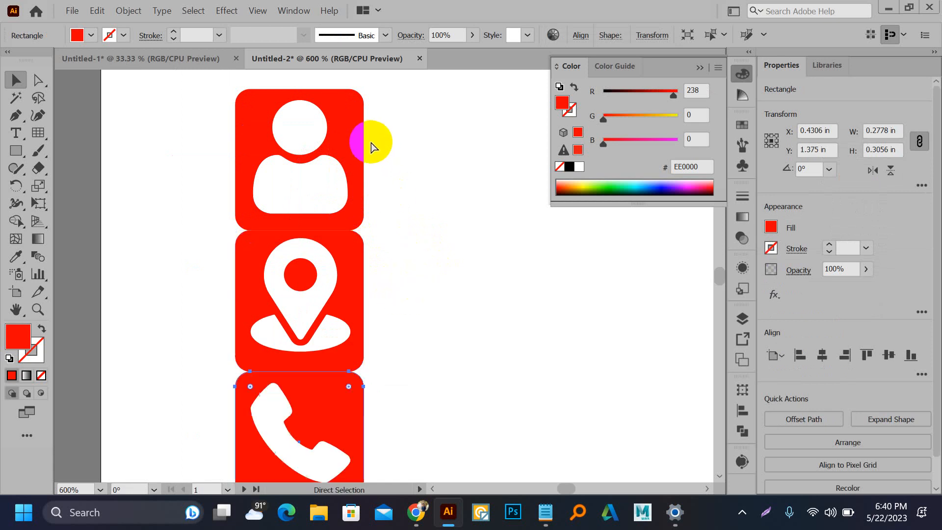
pyautogui.hotkey('ctrl', '-')
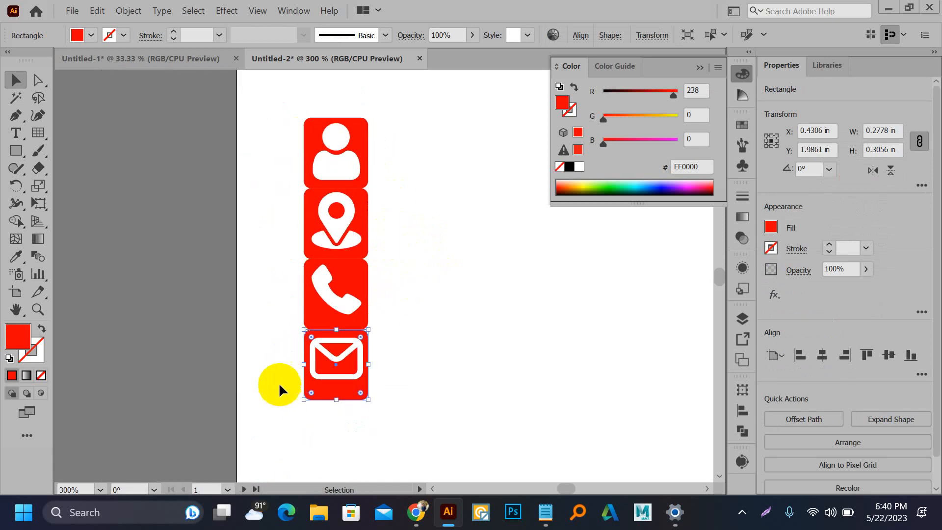
pyautogui.click(314, 388)
pyautogui.keyDown('shift'); pyautogui.click(314, 384); pyautogui.keyUp('shift')
pyautogui.scroll(3, 313, 383)
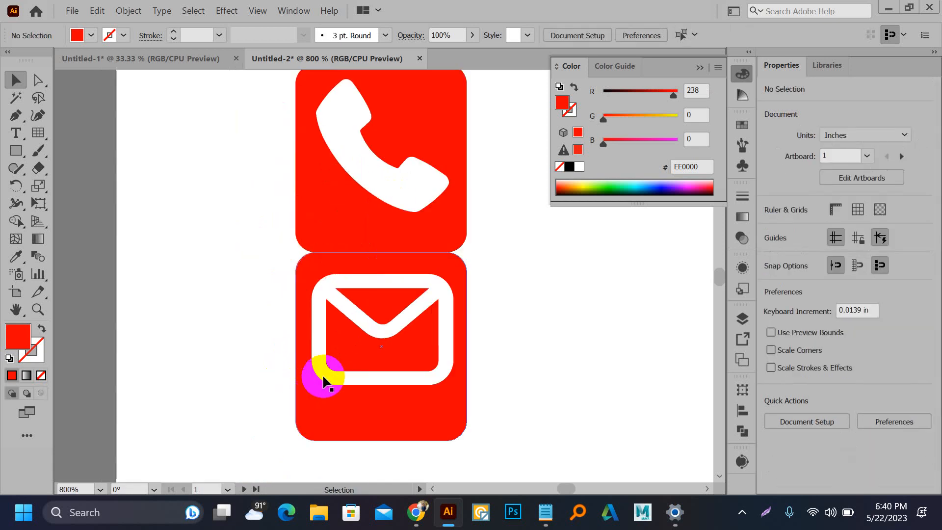
# Step: Centre the envelope and phone icons on their red tiles, group each pair, and space them apart
pyautogui.keyDown('shift'); pyautogui.click(388, 423); pyautogui.keyUp('shift')
pyautogui.moveTo(387, 423); pyautogui.dragTo(388, 415)
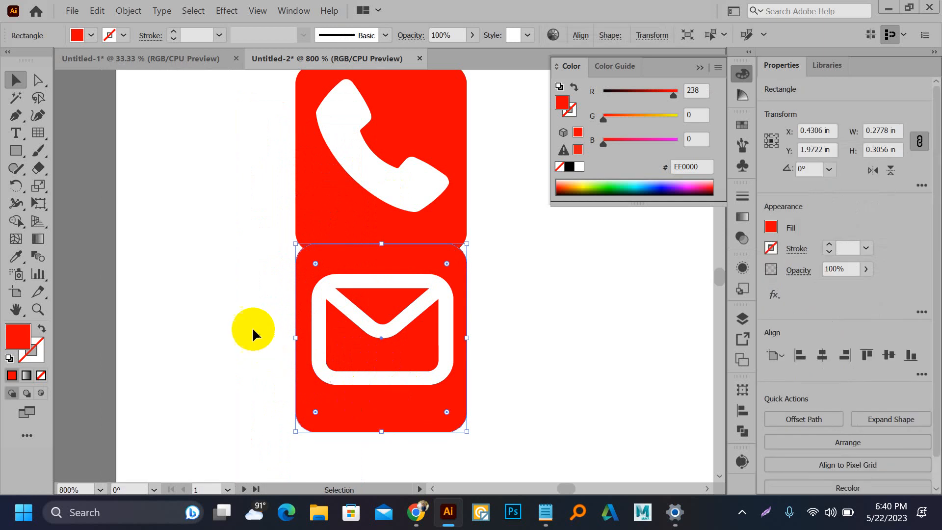
pyautogui.moveTo(254, 328); pyautogui.dragTo(382, 384)
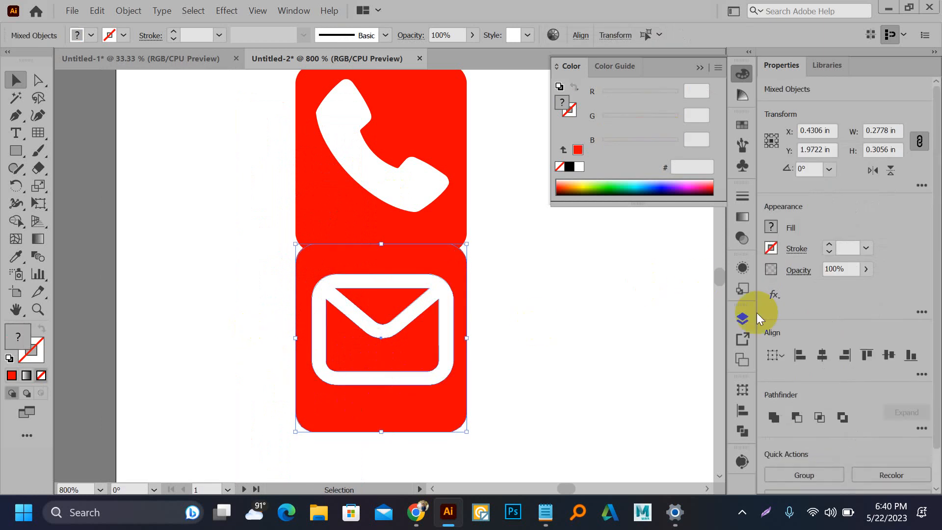
pyautogui.click(891, 360)
pyautogui.hotkey('ctrl', 'g')
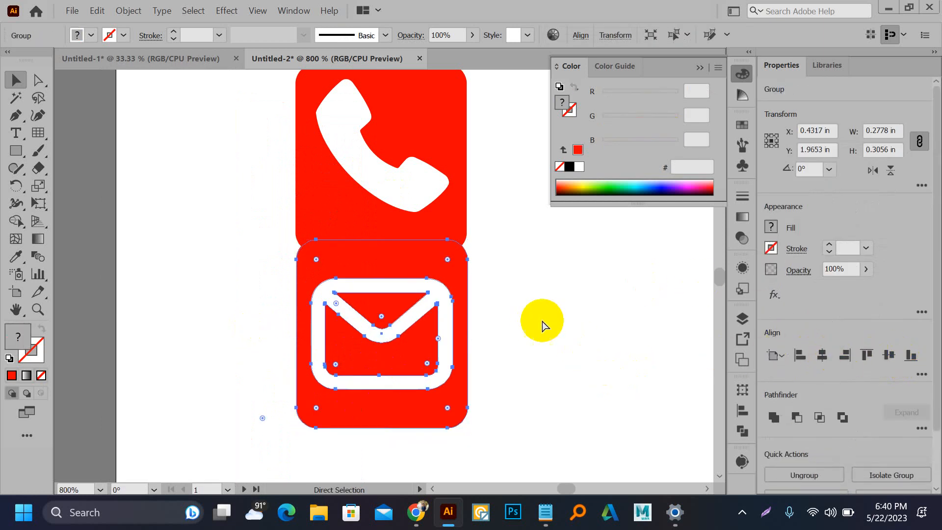
pyautogui.scroll(-1, 499, 271)
pyautogui.moveTo(448, 301); pyautogui.dragTo(420, 380)
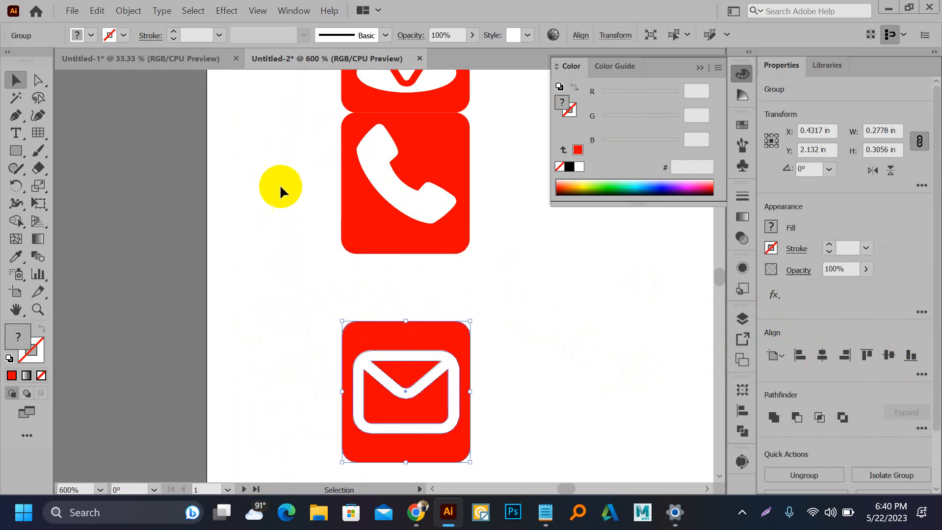
pyautogui.moveTo(286, 167); pyautogui.dragTo(426, 224)
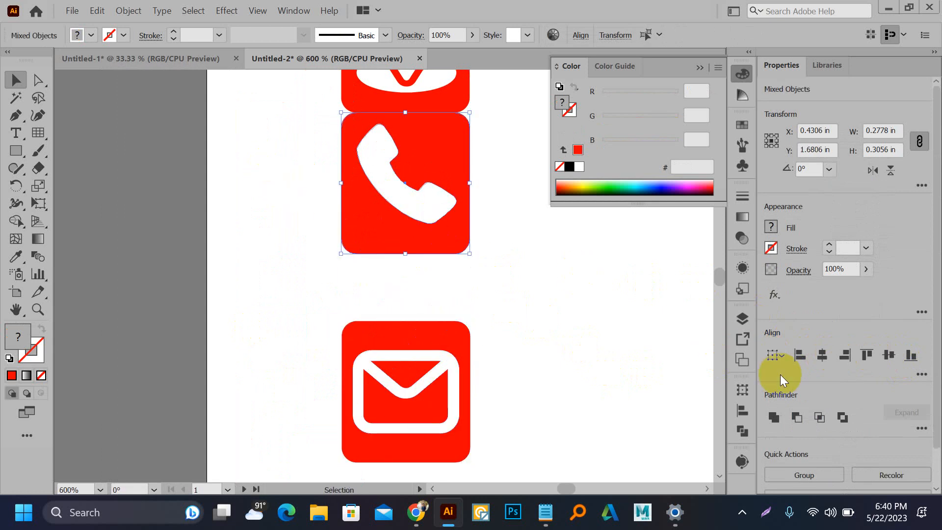
pyautogui.click(820, 358)
pyautogui.click(887, 357)
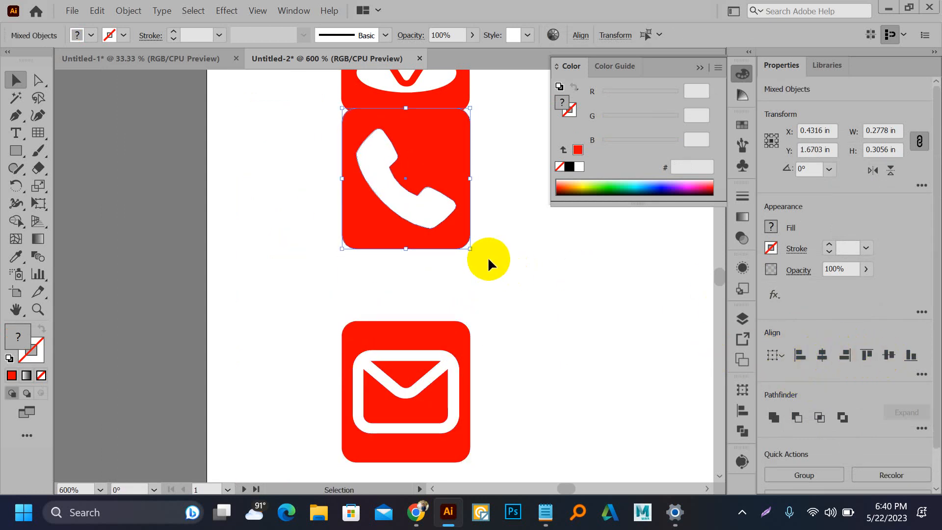
pyautogui.hotkey('ctrl', 'g')
pyautogui.moveTo(402, 182); pyautogui.dragTo(409, 226)
# Step: Centre and group the pin and person icons with their tiles, moving the pin down
pyautogui.moveTo(278, 177); pyautogui.dragTo(432, 216)
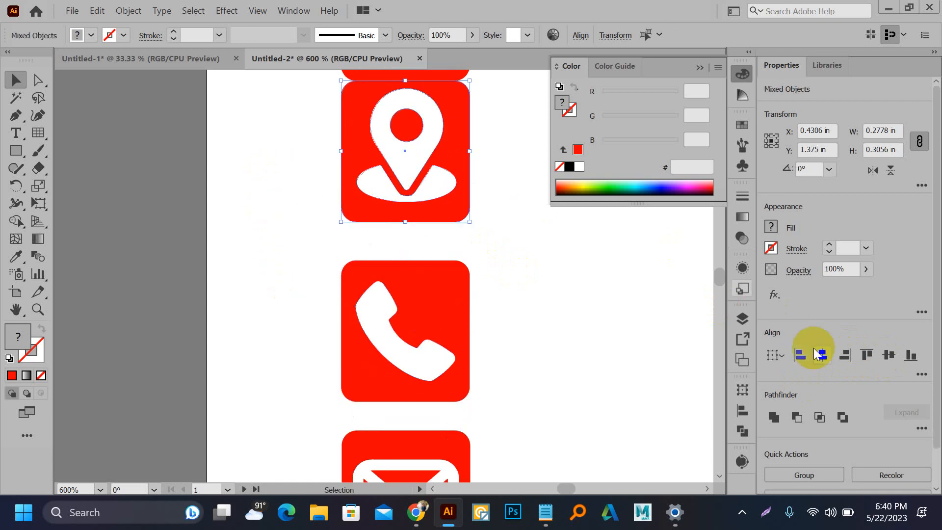
pyautogui.click(821, 355)
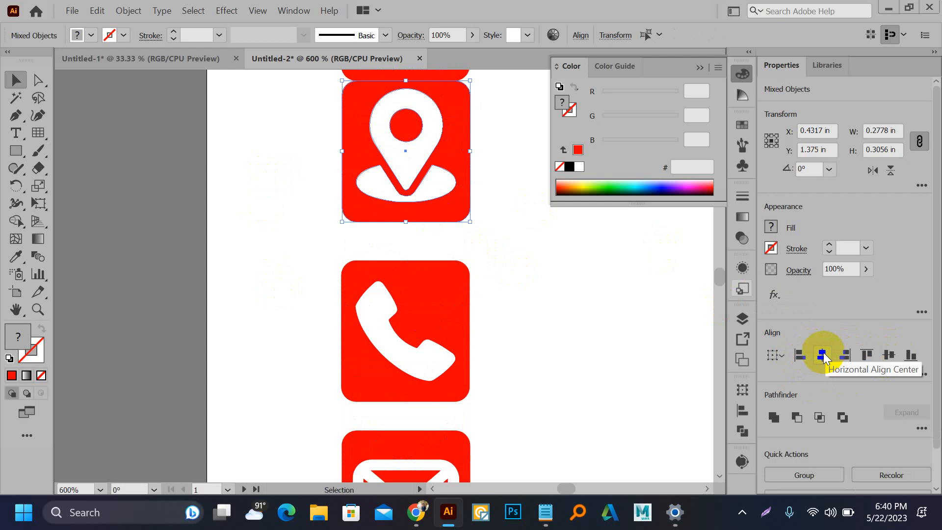
pyautogui.click(880, 360)
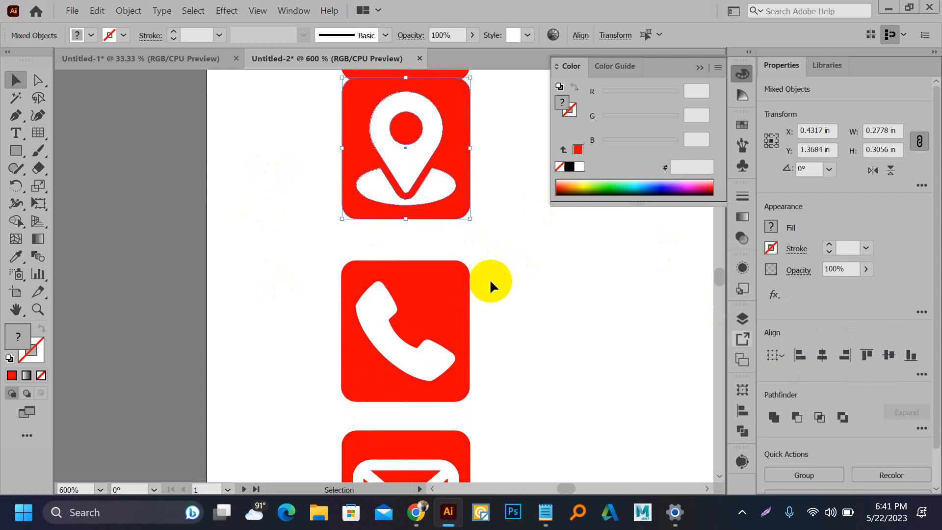
pyautogui.hotkey('ctrl', 'g')
pyautogui.moveTo(384, 211); pyautogui.dragTo(396, 322)
pyautogui.moveTo(408, 288); pyautogui.dragTo(408, 319)
pyautogui.moveTo(304, 118); pyautogui.dragTo(426, 176)
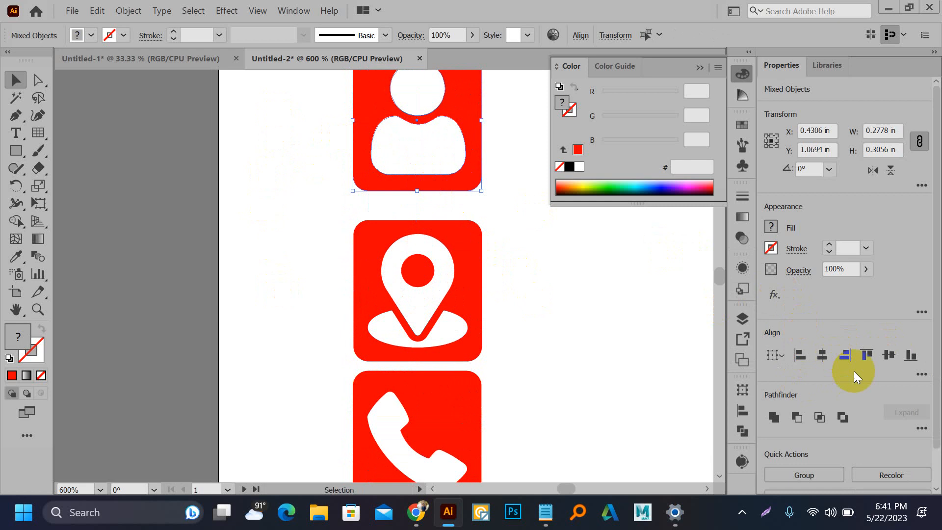
pyautogui.click(826, 357)
pyautogui.click(888, 355)
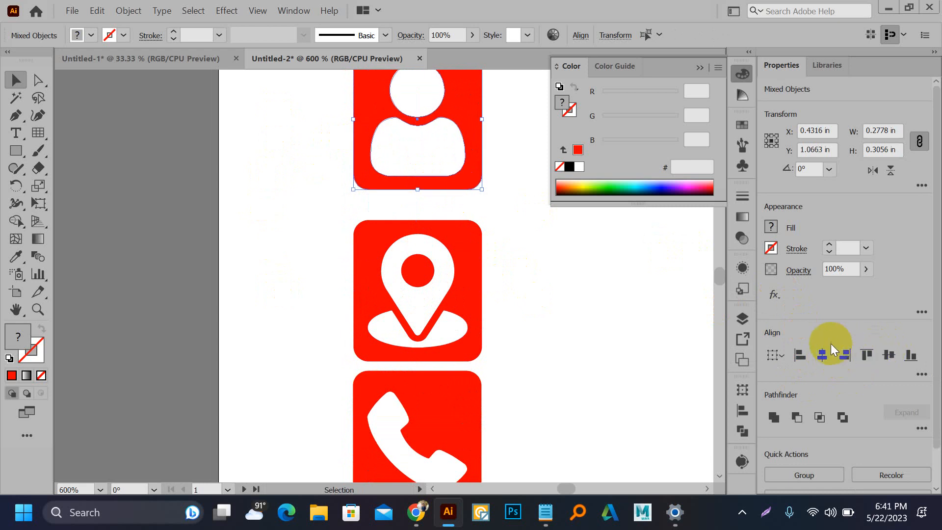
pyautogui.hotkey('ctrl', 'g')
pyautogui.hotkey('ctrl', '-')
pyautogui.hotkey('ctrl', '-')
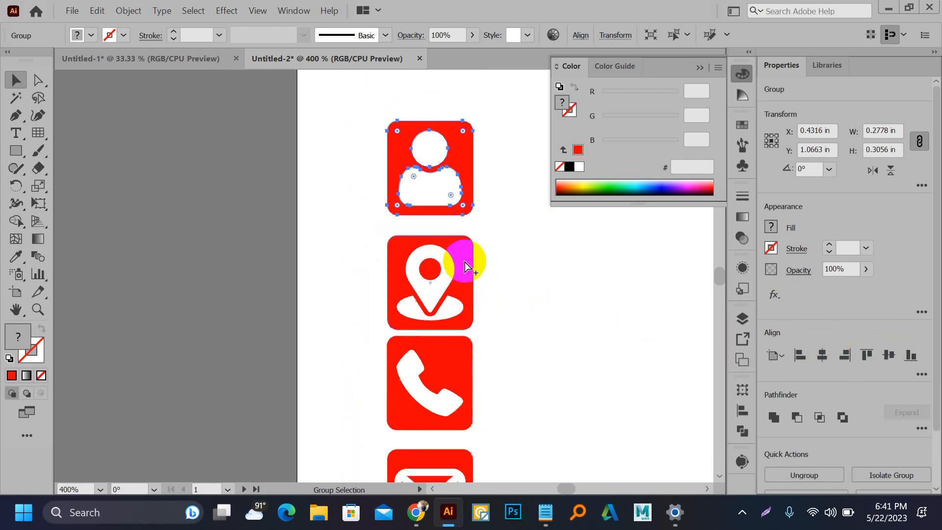
pyautogui.hotkey('ctrl', '-')
pyautogui.hotkey('ctrl', '-')
# Step: Roughly position the person tile at the top with the three lower tiles beneath it
pyautogui.moveTo(426, 254); pyautogui.dragTo(425, 192)
pyautogui.click(440, 246)
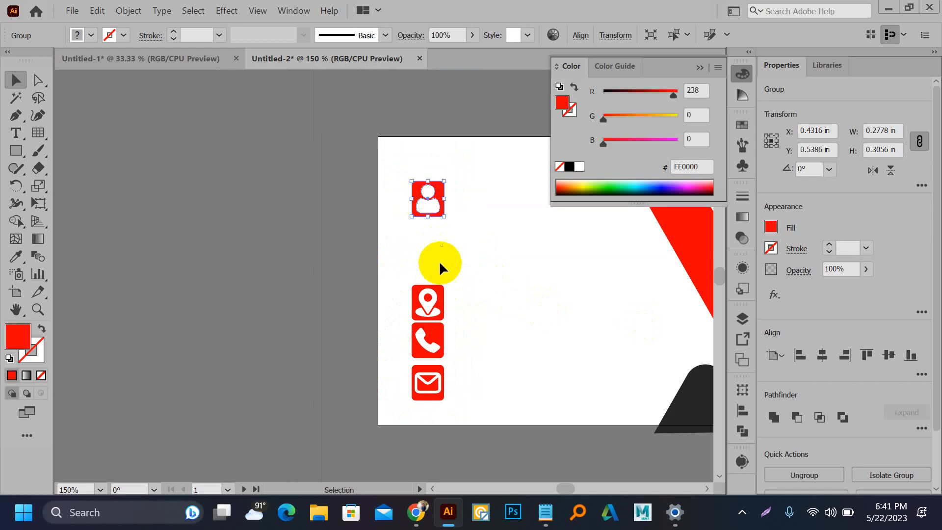
pyautogui.moveTo(435, 332); pyautogui.dragTo(472, 409)
pyautogui.moveTo(425, 352); pyautogui.dragTo(425, 343)
pyautogui.moveTo(390, 205); pyautogui.dragTo(449, 370)
pyautogui.click(477, 345)
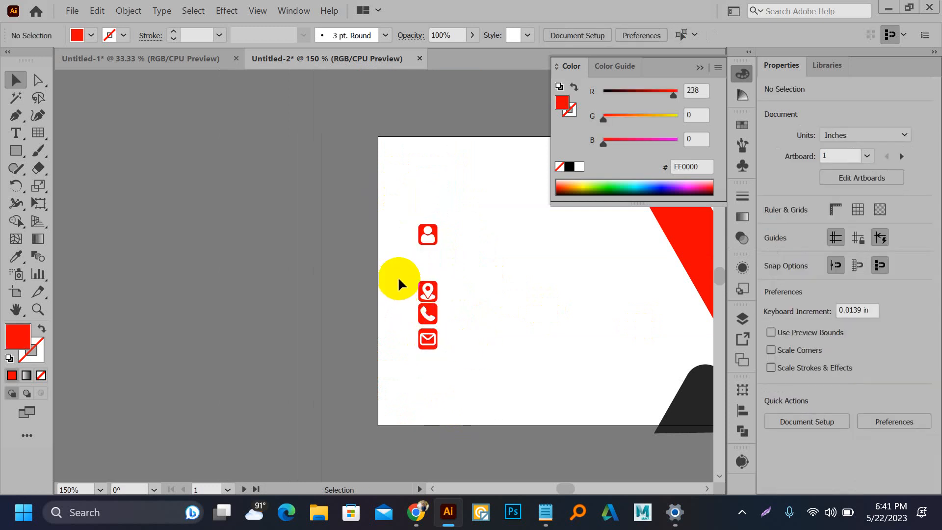
pyautogui.moveTo(398, 277); pyautogui.dragTo(426, 354)
pyautogui.moveTo(428, 313); pyautogui.dragTo(413, 346)
pyautogui.moveTo(431, 236); pyautogui.dragTo(411, 202)
pyautogui.moveTo(396, 290); pyautogui.dragTo(441, 381)
pyautogui.moveTo(424, 354); pyautogui.dragTo(435, 349)
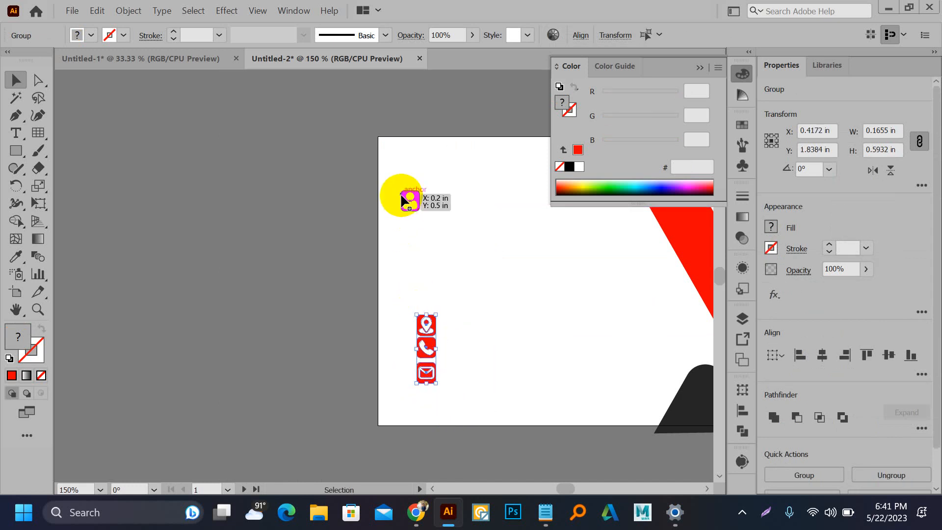
pyautogui.moveTo(405, 204); pyautogui.dragTo(425, 206)
pyautogui.click(466, 239)
# Step: Move the location, phone and mail icons higher and drop the mail icon lower
pyautogui.scroll(-2, 466, 238)
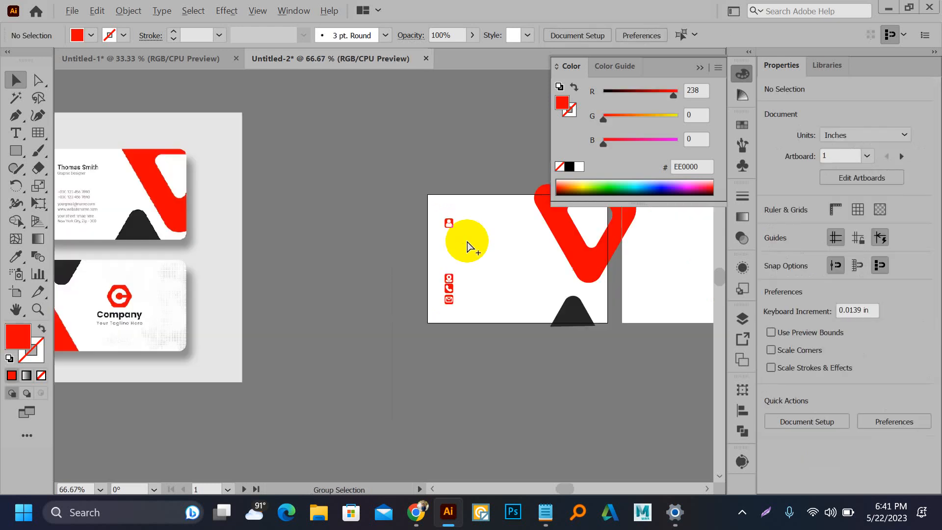
pyautogui.scroll(-1, 466, 238)
pyautogui.scroll(4, 467, 245)
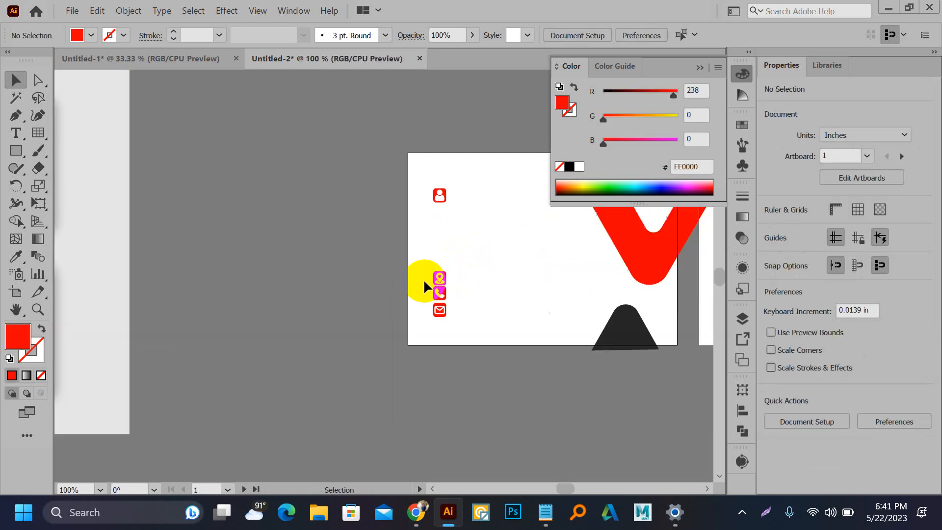
pyautogui.moveTo(441, 280); pyautogui.dragTo(481, 364)
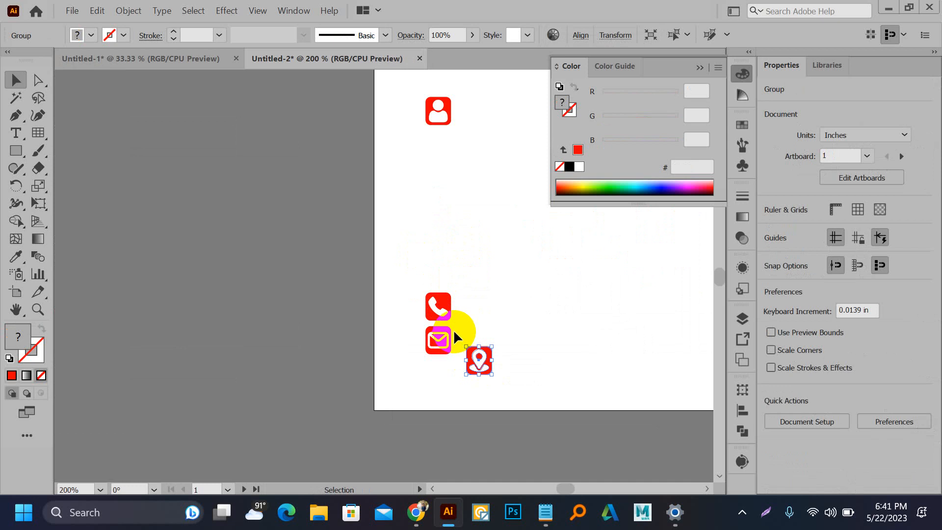
pyautogui.hotkey('ctrl', 'z')
pyautogui.keyDown('shift'); pyautogui.click(434, 301); pyautogui.keyUp('shift')
pyautogui.keyDown('shift'); pyautogui.click(438, 342); pyautogui.keyUp('shift')
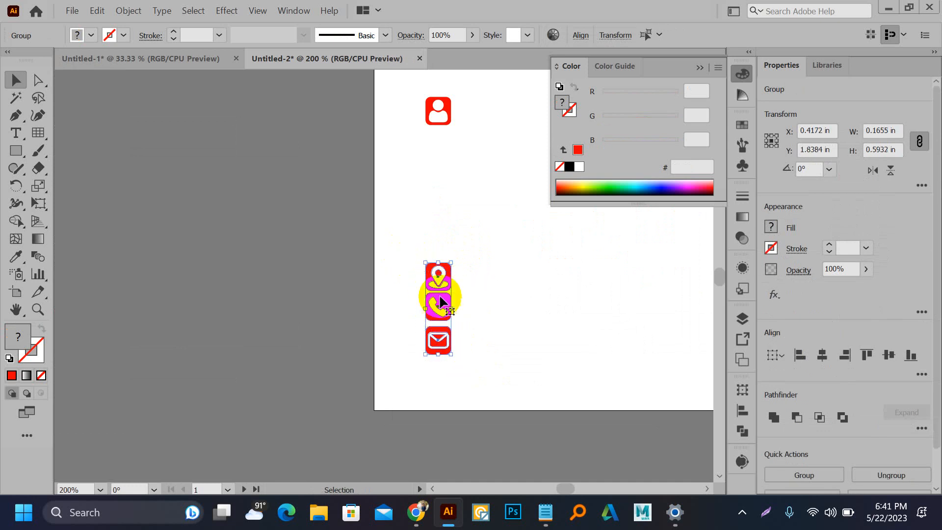
pyautogui.moveTo(438, 272); pyautogui.dragTo(444, 215)
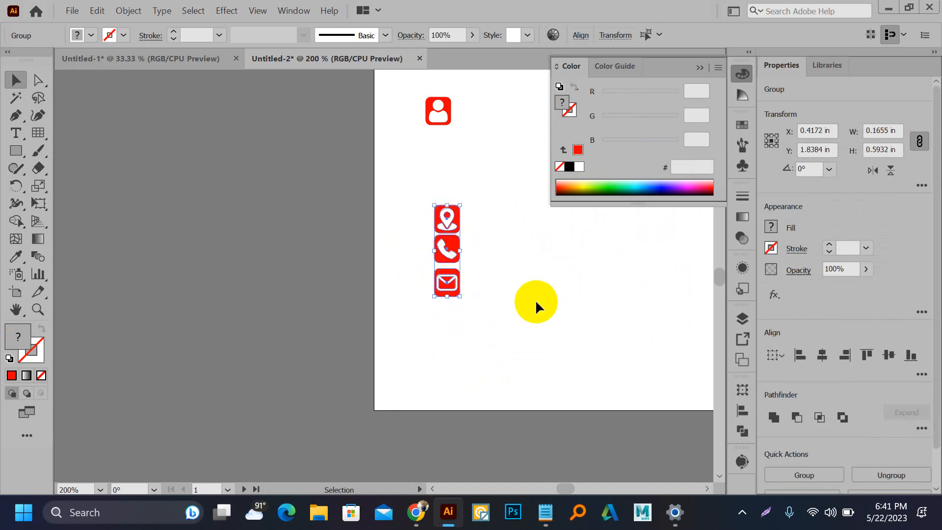
pyautogui.click(537, 305)
pyautogui.scroll(1, 452, 284)
pyautogui.moveTo(452, 284); pyautogui.dragTo(451, 342)
# Step: Distribute the three contact icons evenly by vertical centre and align the person icon above
pyautogui.moveTo(406, 178); pyautogui.dragTo(474, 362)
pyautogui.click(743, 411)
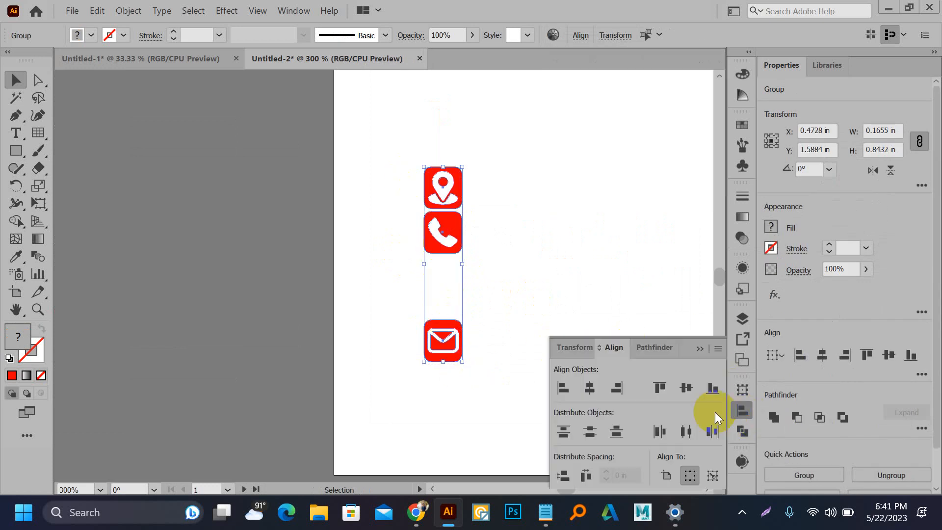
pyautogui.click(591, 432)
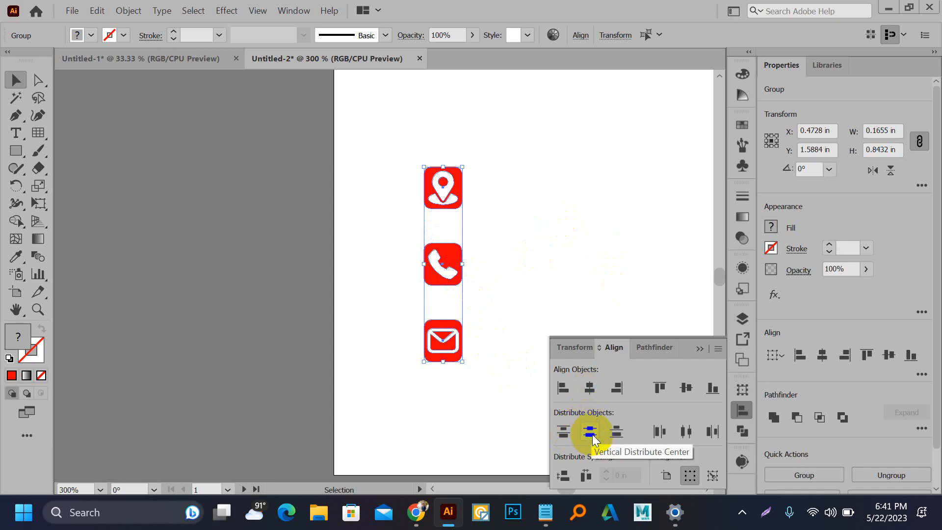
pyautogui.click(439, 212)
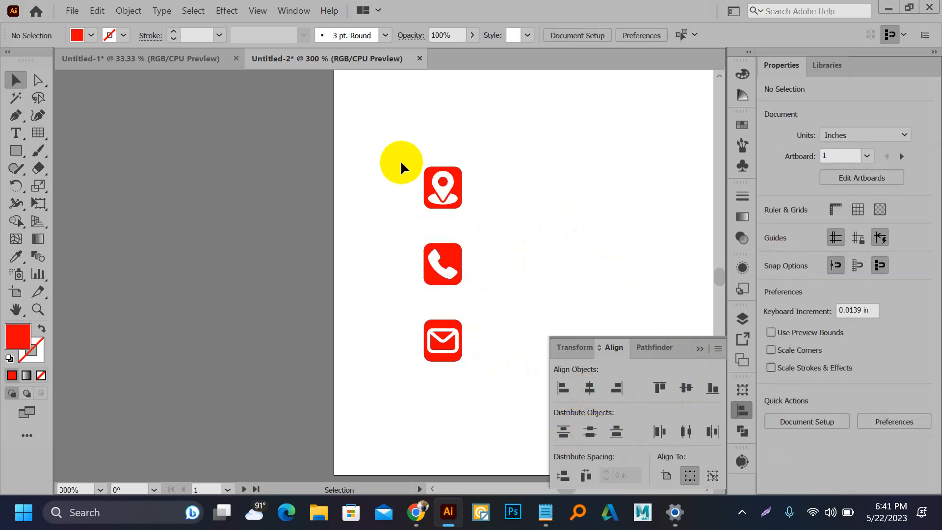
pyautogui.scroll(-2, 423, 191)
pyautogui.moveTo(461, 175); pyautogui.dragTo(458, 207)
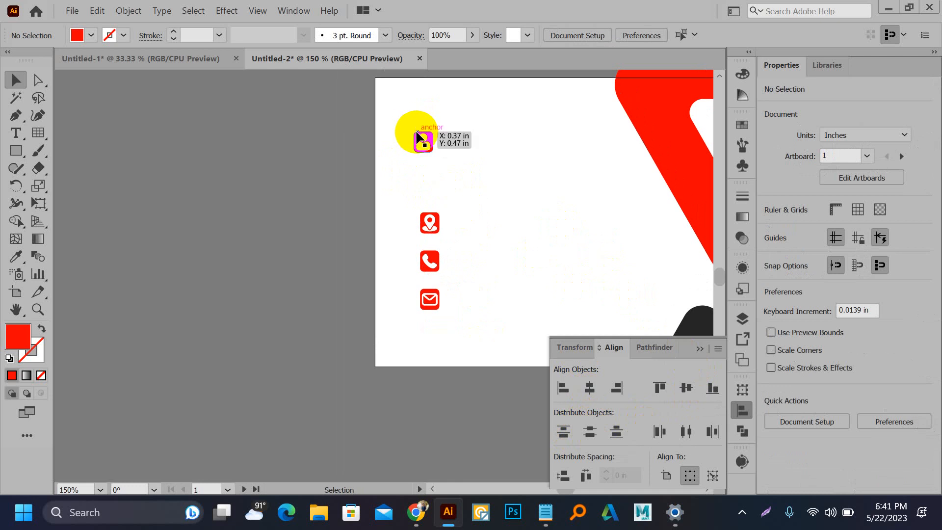
pyautogui.moveTo(418, 138); pyautogui.dragTo(428, 142)
# Step: Type the person's name beside the person icon and level it with the icon
pyautogui.click(477, 166)
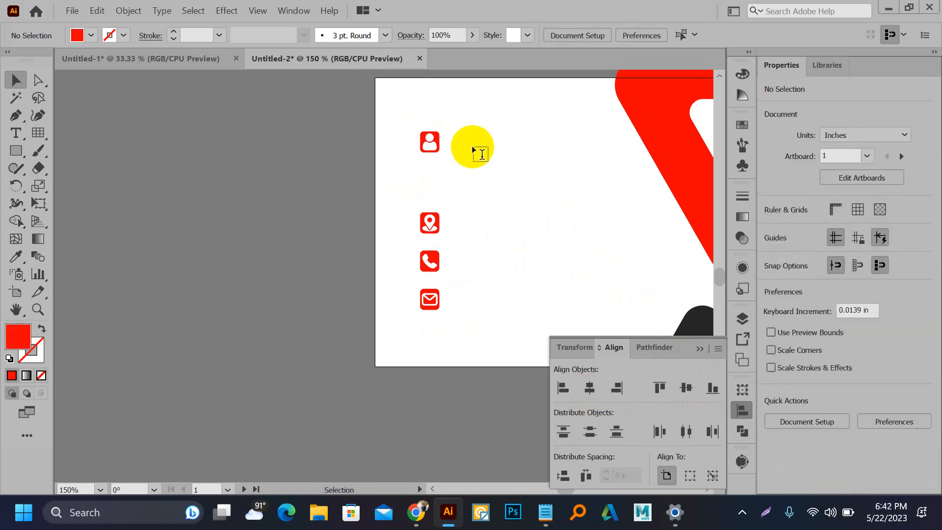
pyautogui.press('t')
pyautogui.click(497, 171)
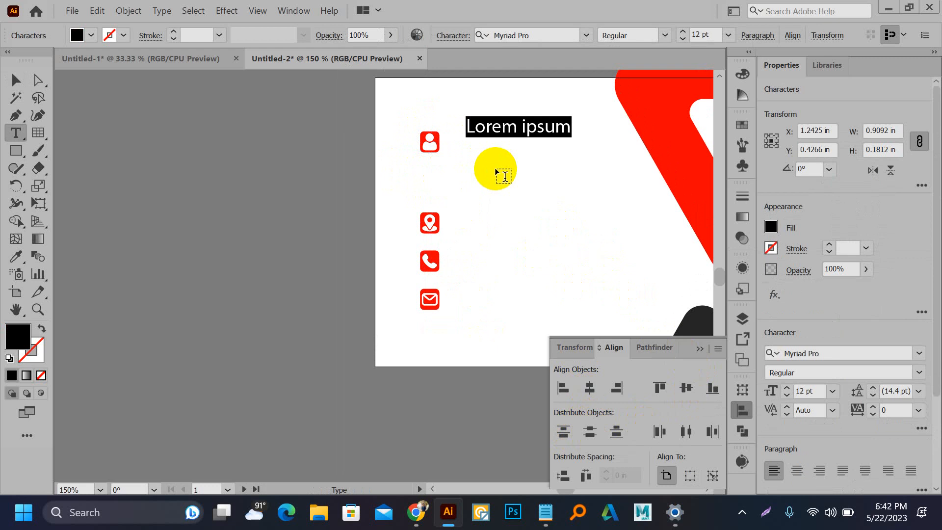
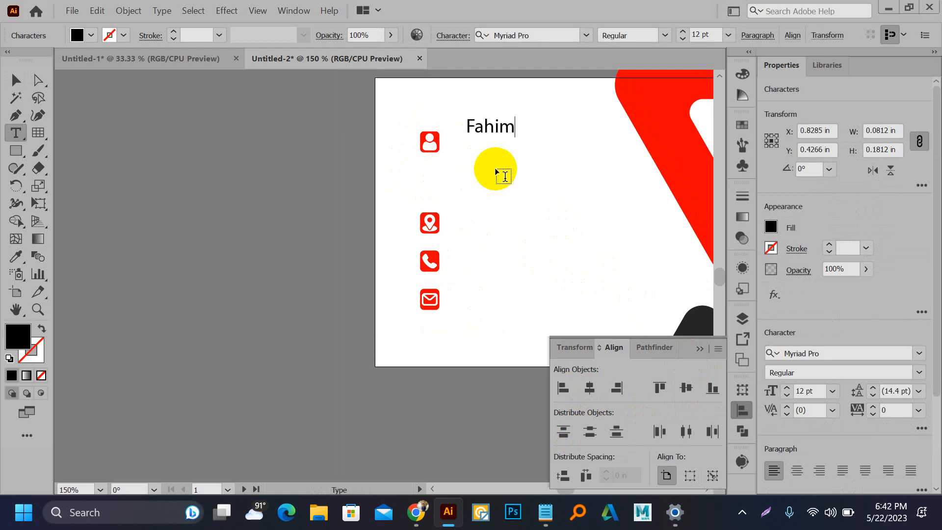
pyautogui.click(15, 80)
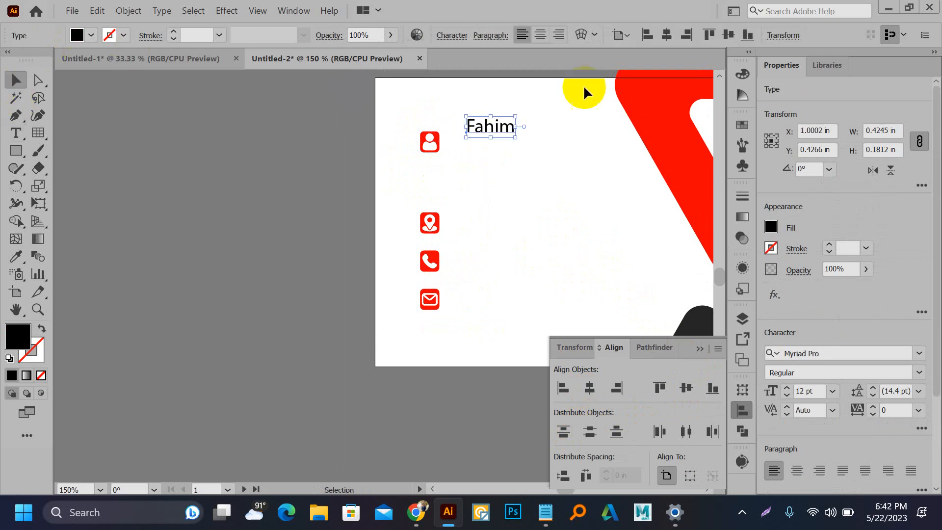
pyautogui.scroll(1, 515, 119)
pyautogui.moveTo(465, 136); pyautogui.dragTo(446, 155)
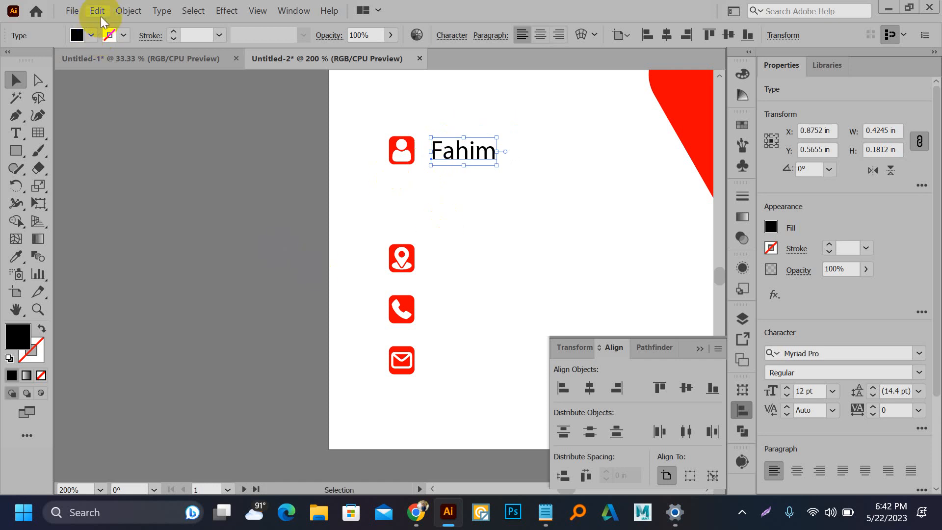
# Step: Set the name text to Myriad Pro Bold and nudge it slightly left
pyautogui.click(449, 40)
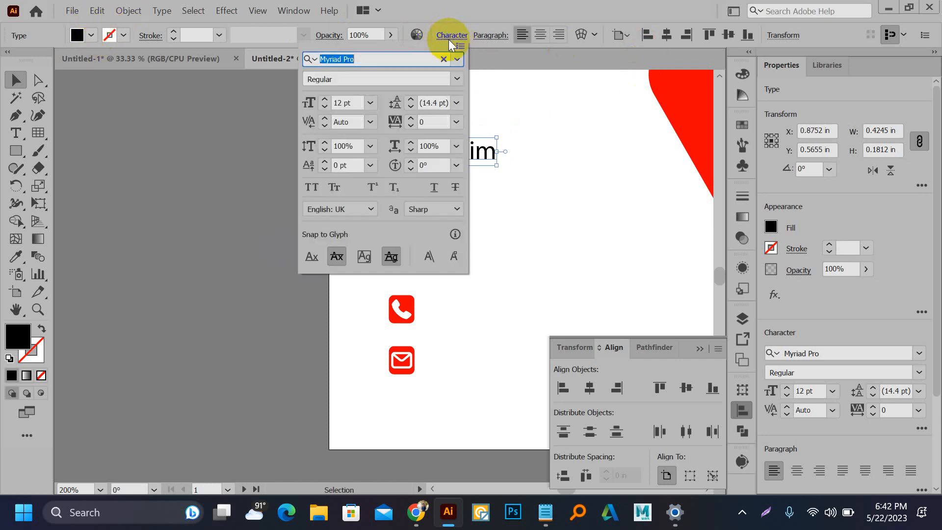
pyautogui.click(457, 79)
pyautogui.click(358, 112)
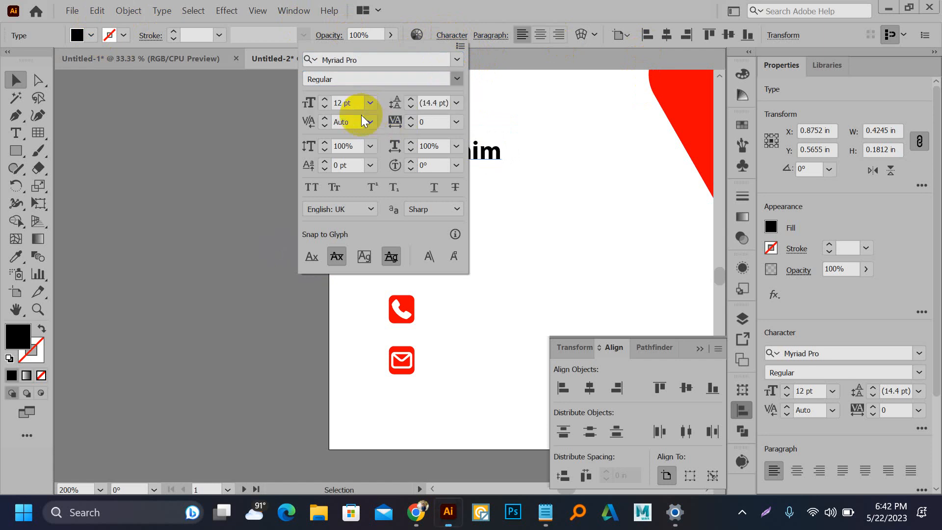
pyautogui.click(214, 177)
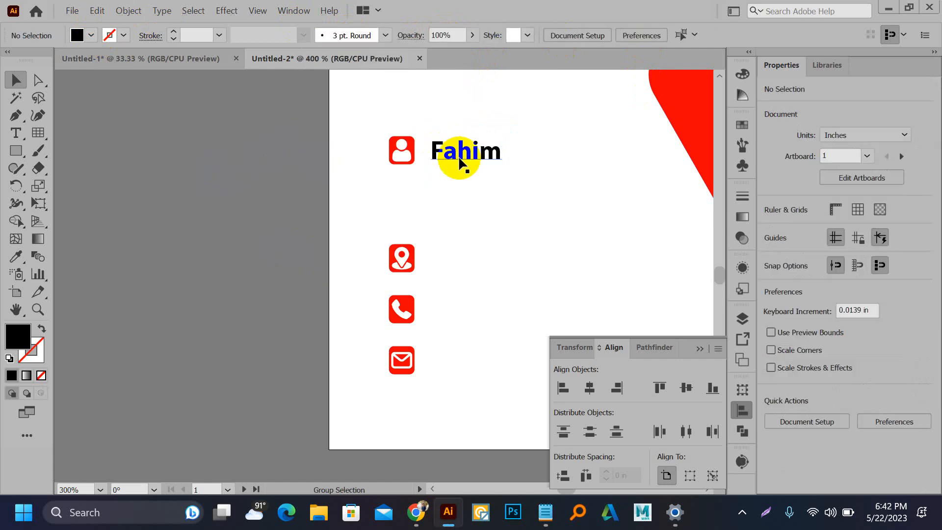
pyautogui.scroll(2, 456, 154)
pyautogui.moveTo(464, 157); pyautogui.dragTo(448, 158)
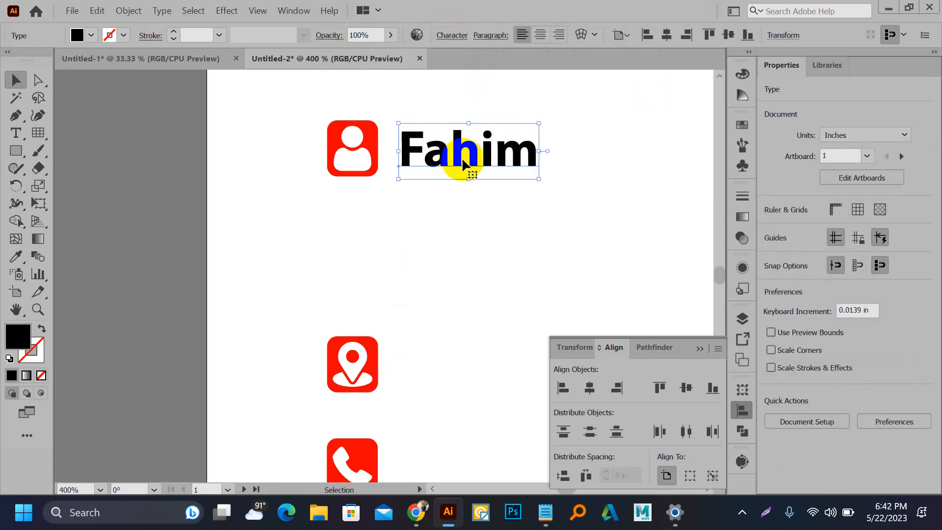
pyautogui.click(214, 159)
# Step: Duplicate the name onto a line below and start retyping it as 'Graphic'
pyautogui.scroll(-2, 214, 160)
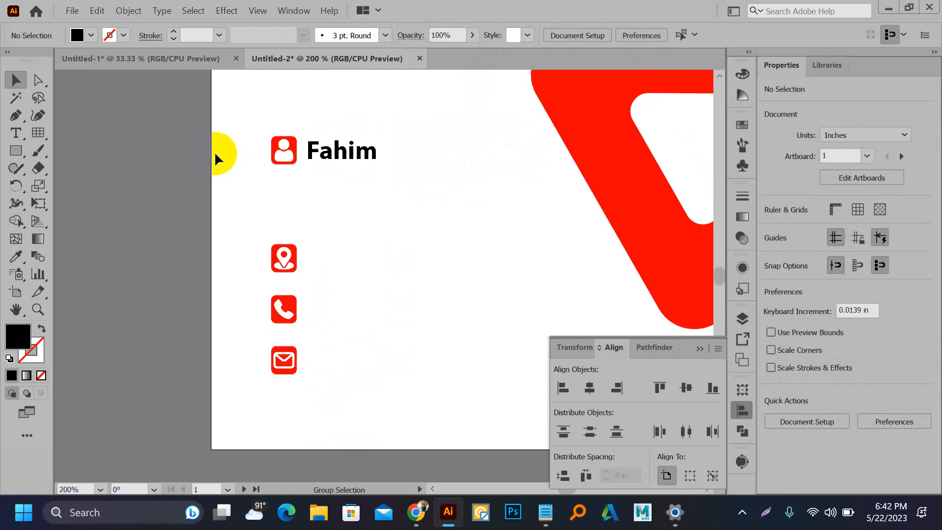
pyautogui.moveTo(332, 158); pyautogui.dragTo(333, 177)
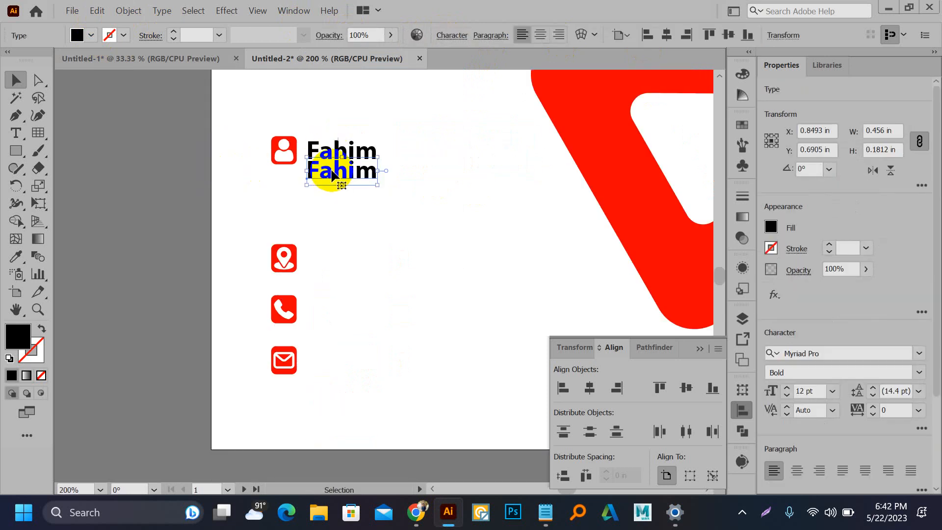
pyautogui.press('t')
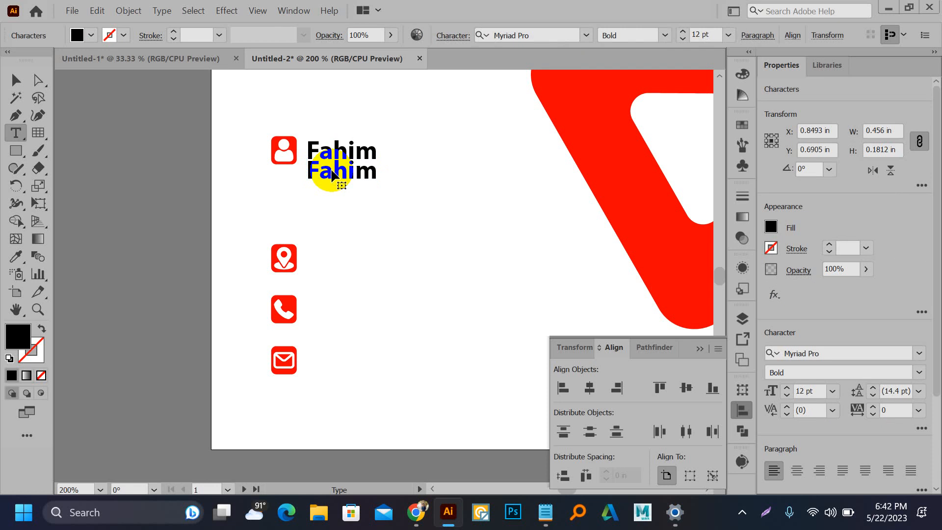
pyautogui.doubleClick(332, 173)
pyautogui.write('Graphic Designer')
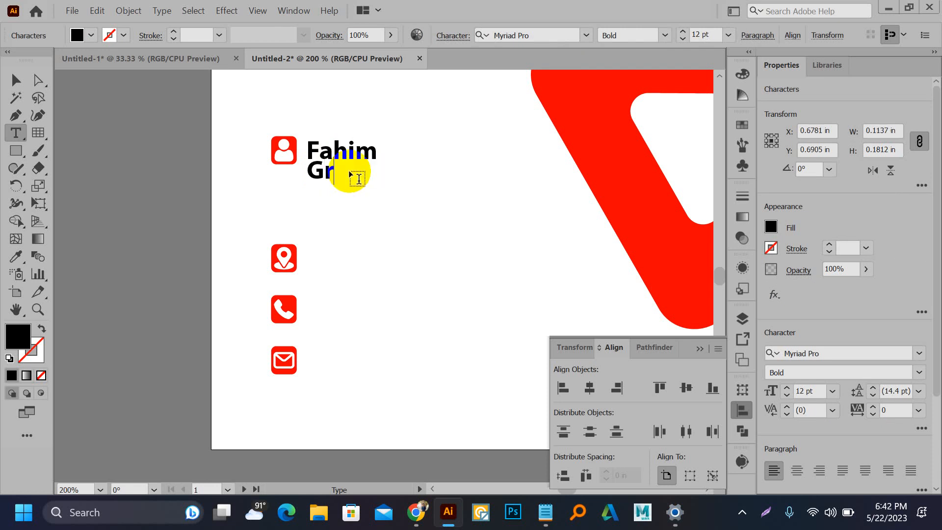
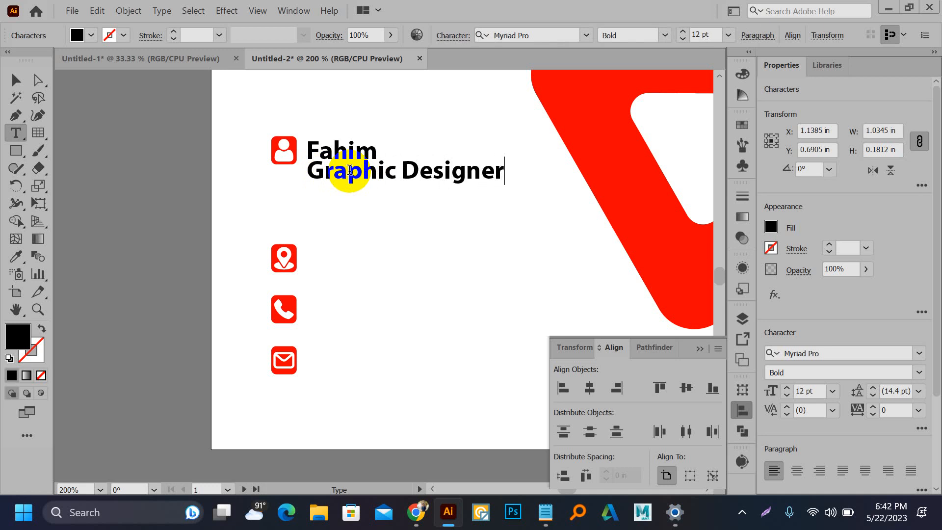
# Step: Add the first names in front of the name text so it reads as the person's full three-word name
pyautogui.click(15, 80)
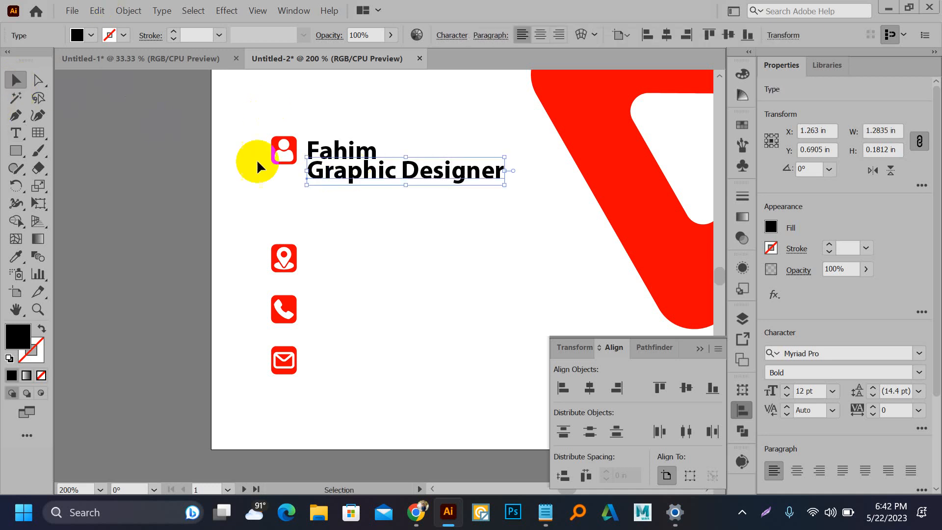
pyautogui.doubleClick(322, 149)
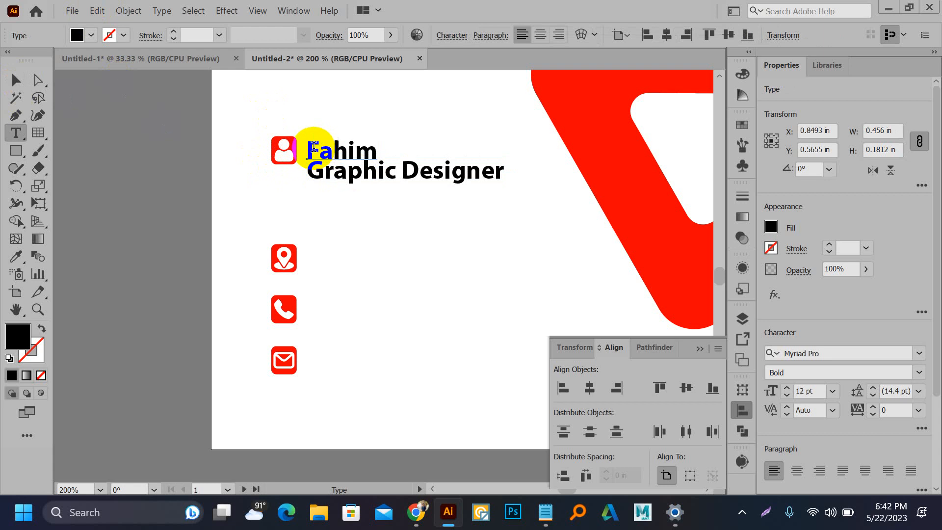
pyautogui.click(310, 147)
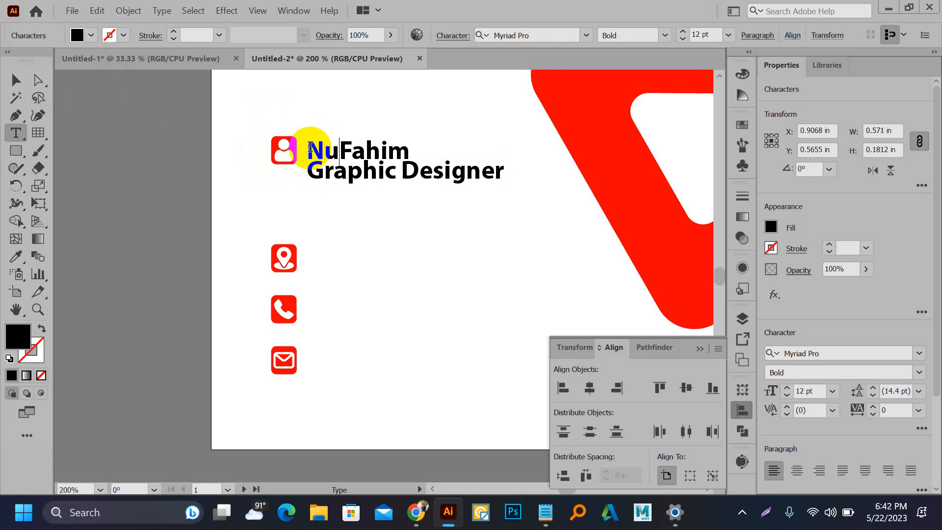
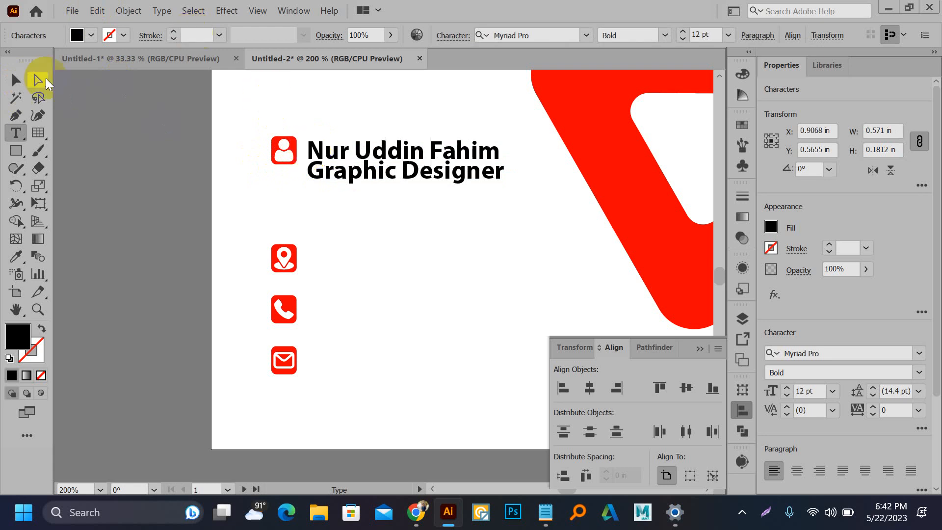
pyautogui.click(16, 80)
pyautogui.click(375, 175)
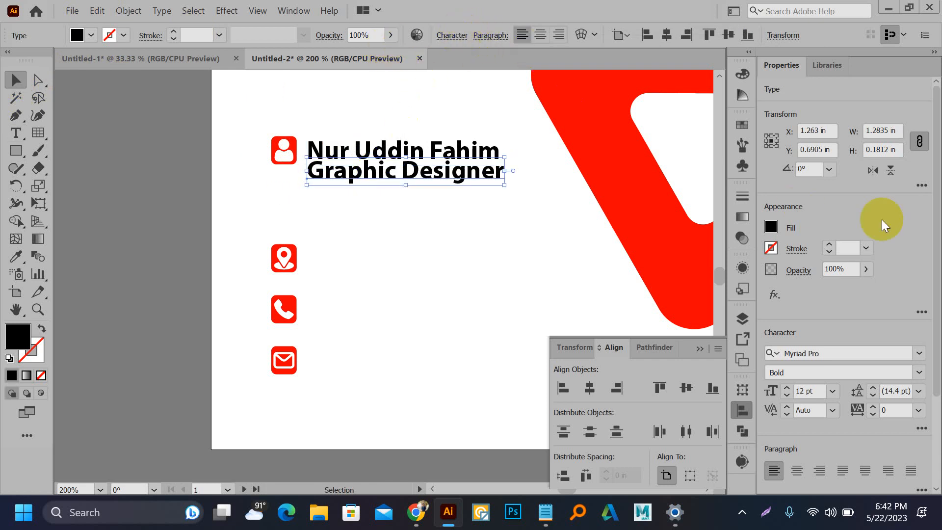
# Step: Set the Graphic Designer subtitle to Regular font weight
pyautogui.click(920, 373)
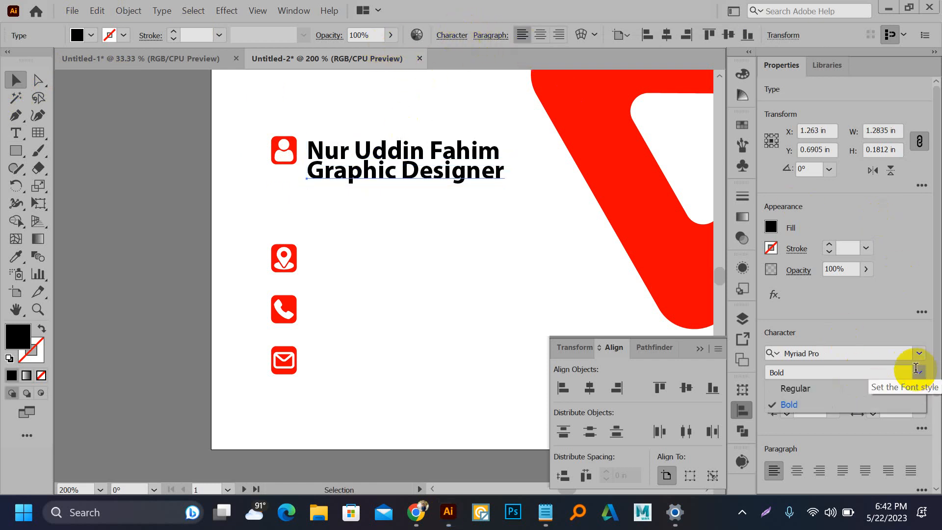
pyautogui.click(847, 390)
pyautogui.scroll(1, 398, 185)
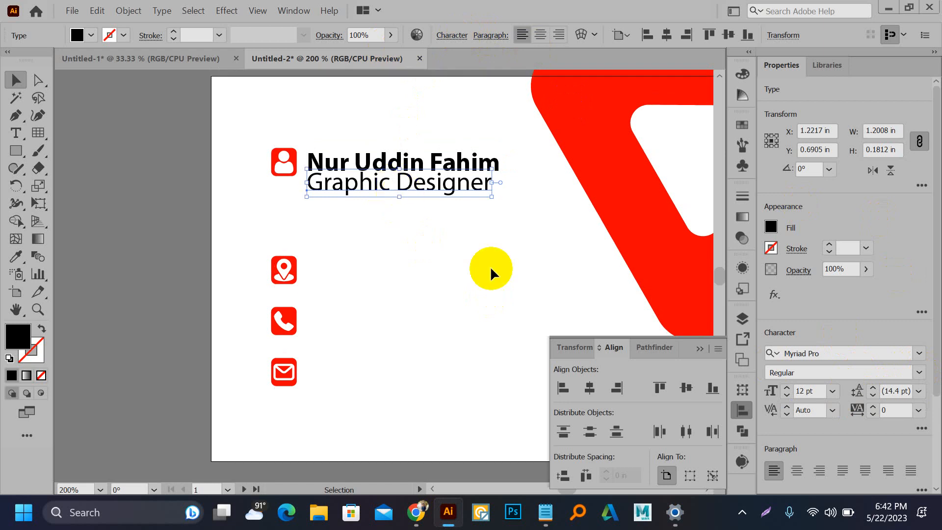
pyautogui.scroll(-3, 463, 252)
pyautogui.moveTo(264, 193); pyautogui.dragTo(345, 163)
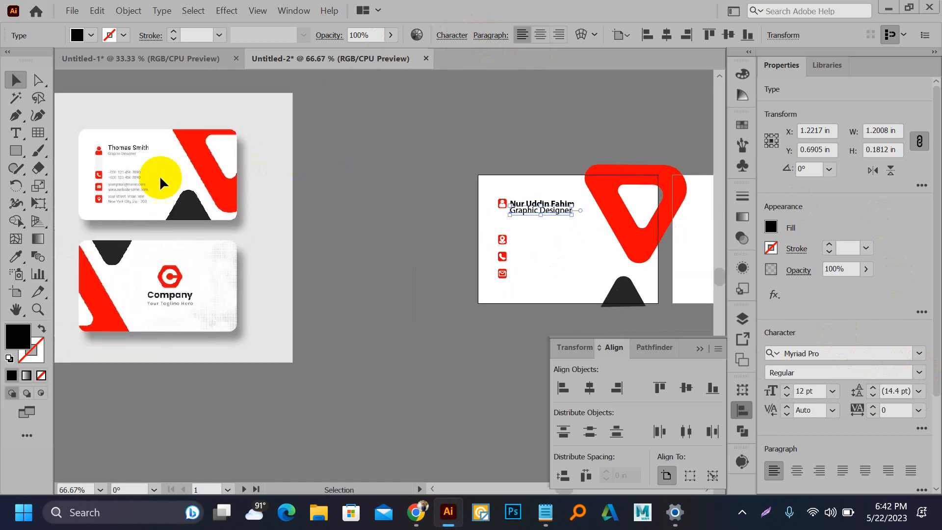
pyautogui.scroll(5, 119, 169)
pyautogui.scroll(-3, 152, 186)
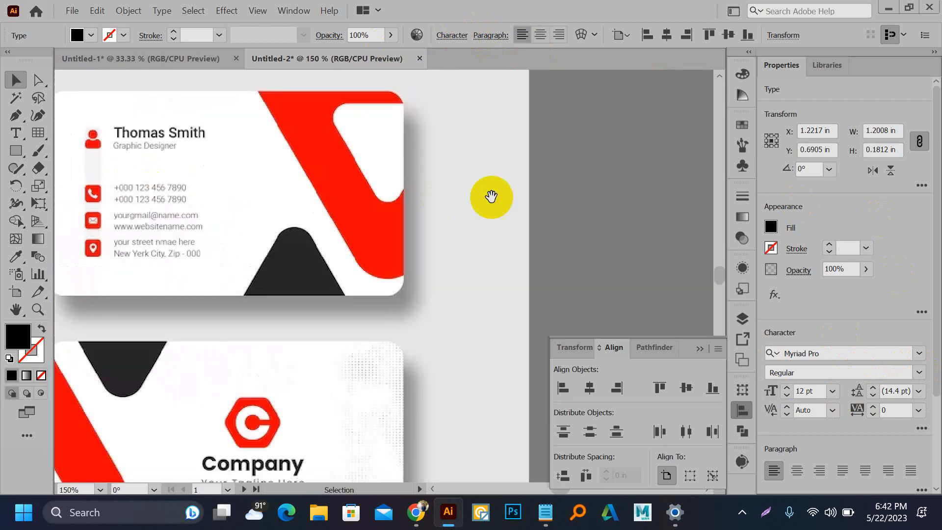
pyautogui.moveTo(493, 197); pyautogui.dragTo(238, 164)
pyautogui.moveTo(471, 179); pyautogui.dragTo(232, 167)
pyautogui.scroll(3, 616, 238)
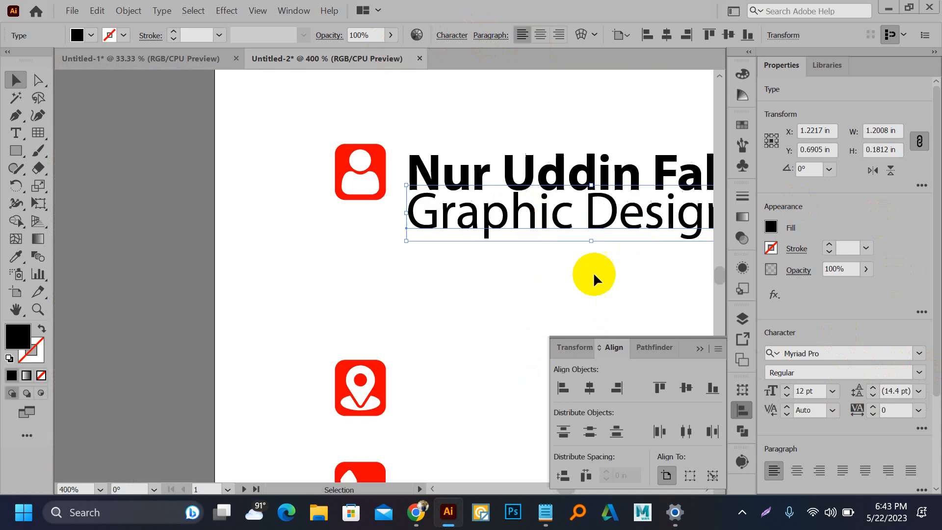
pyautogui.moveTo(593, 272); pyautogui.dragTo(357, 278)
# Step: Colour the subtitle dark grey using the fill swatches
pyautogui.click(90, 37)
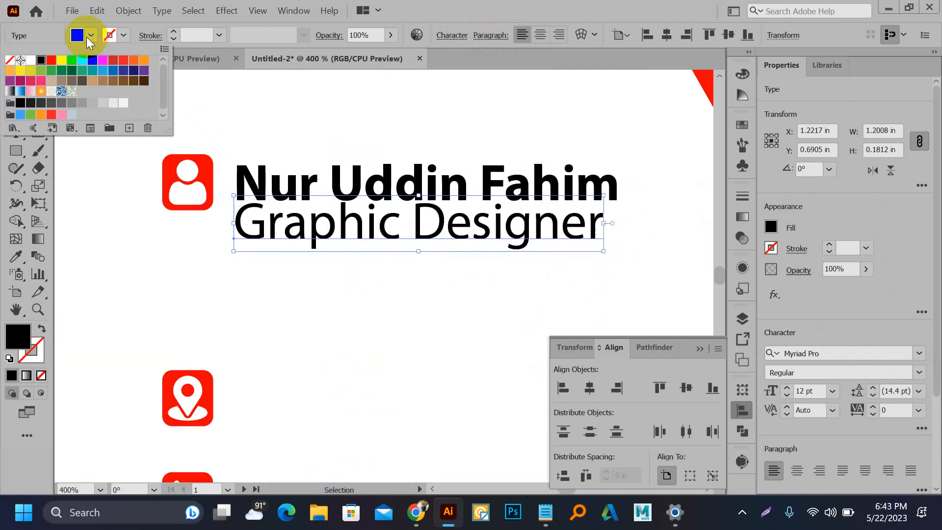
pyautogui.click(100, 105)
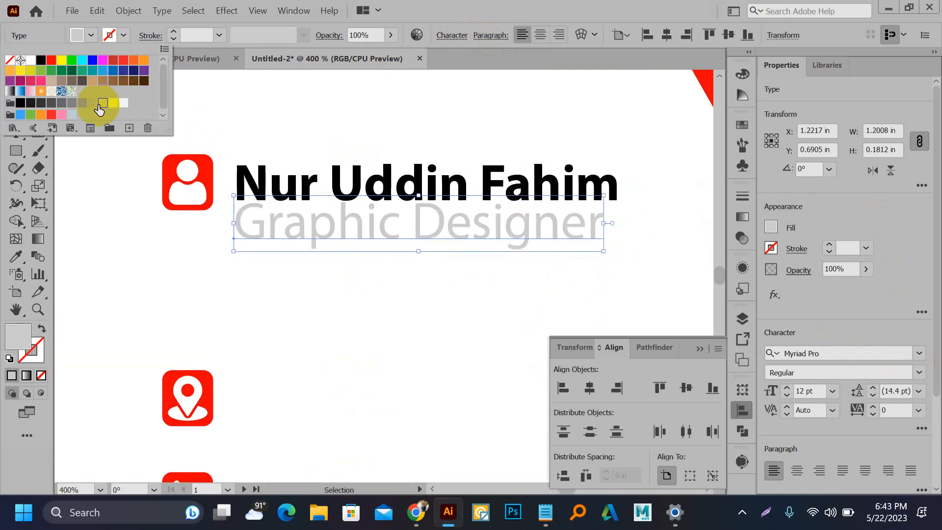
pyautogui.click(62, 104)
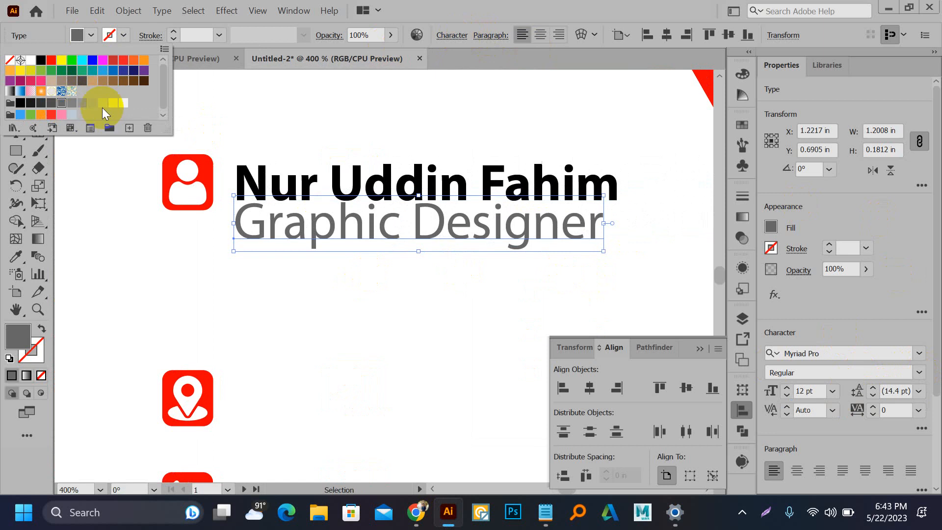
pyautogui.click(373, 125)
pyautogui.scroll(-2, 319, 144)
pyautogui.click(343, 236)
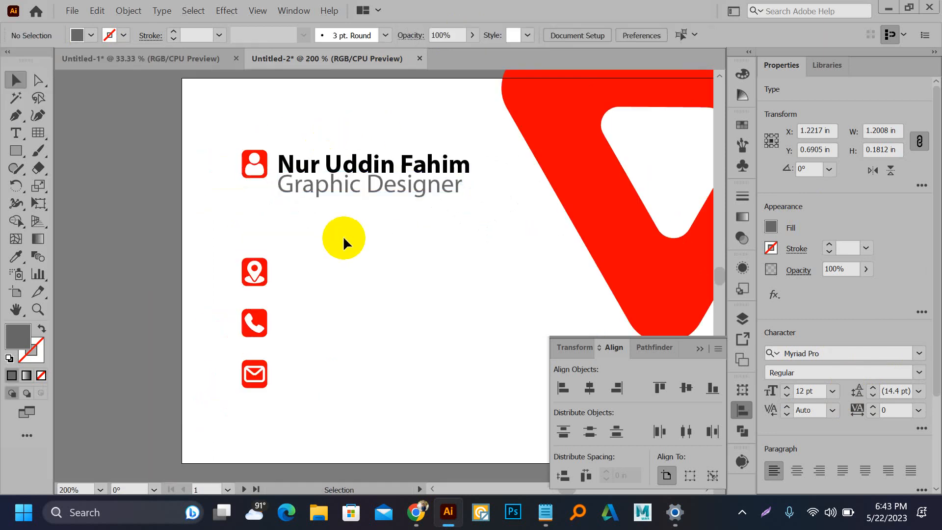
# Step: Shrink the subtitle under the name, change it to UPPERCASE, and widen its letter spacing
pyautogui.click(316, 190)
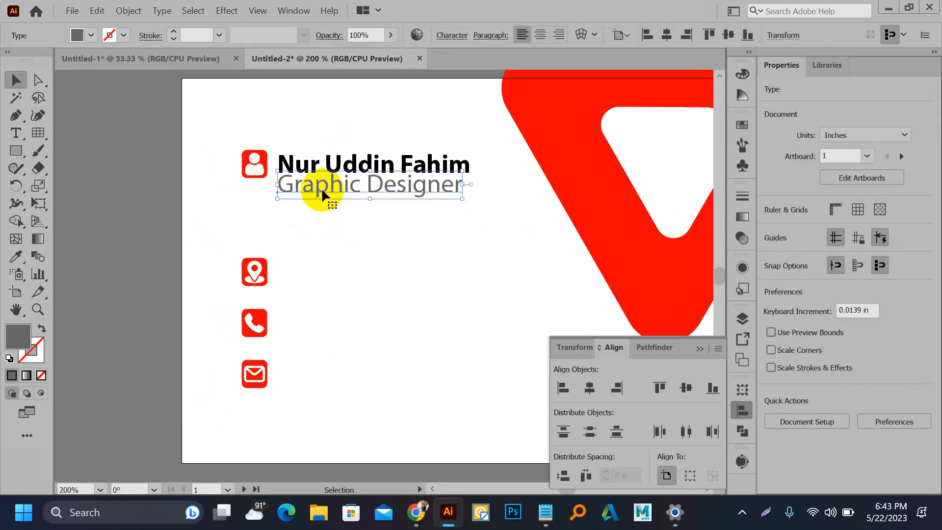
pyautogui.scroll(2, 432, 199)
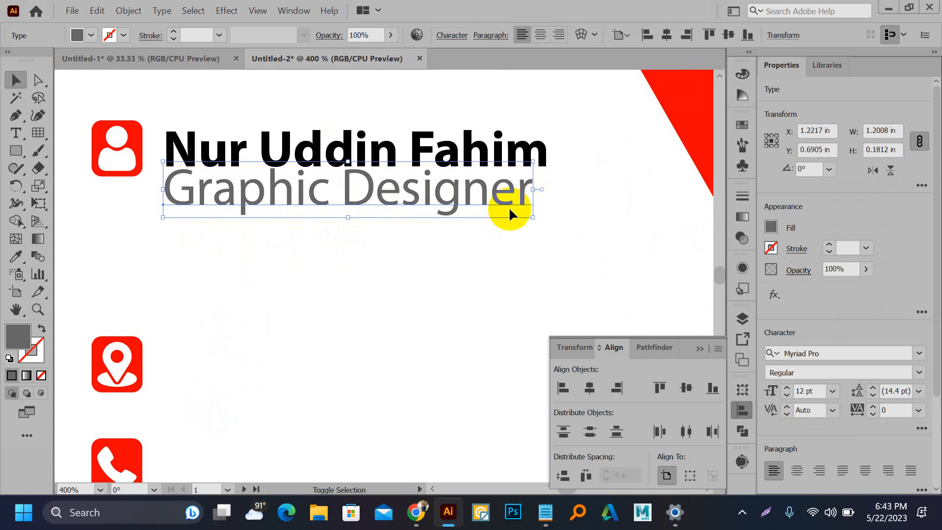
pyautogui.moveTo(534, 216); pyautogui.dragTo(503, 197)
pyautogui.moveTo(379, 190); pyautogui.dragTo(386, 199)
pyautogui.click(162, 11)
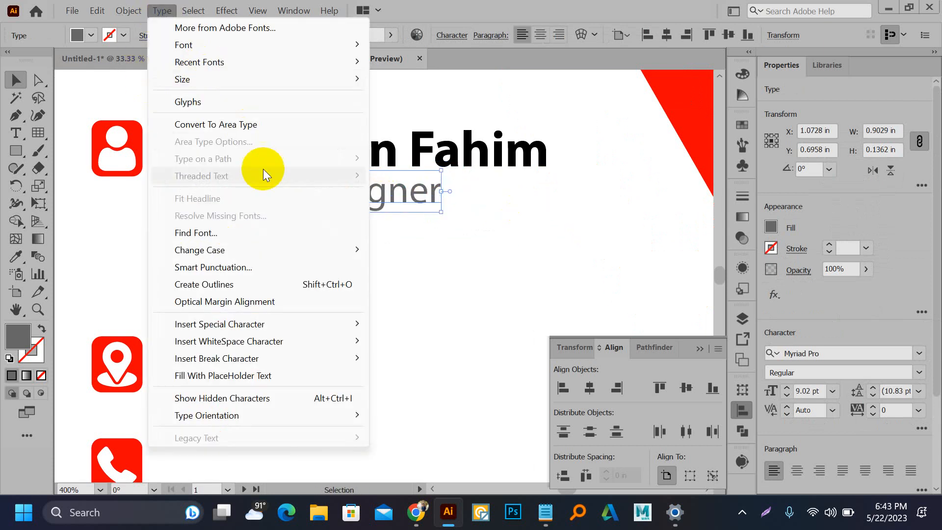
pyautogui.moveTo(221, 249)
pyautogui.click(417, 251)
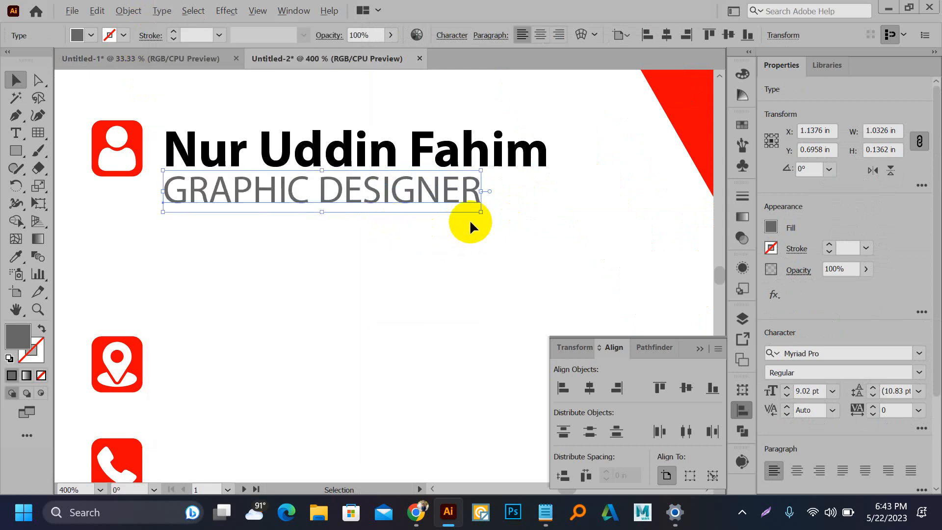
pyautogui.hotkey('alt', 'Right')
pyautogui.hotkey('alt', 'Right')
pyautogui.hotkey('alt', 'Right')
pyautogui.hotkey('alt', 'Right')
pyautogui.hotkey('alt', 'Right')
pyautogui.hotkey('alt', 'Right')
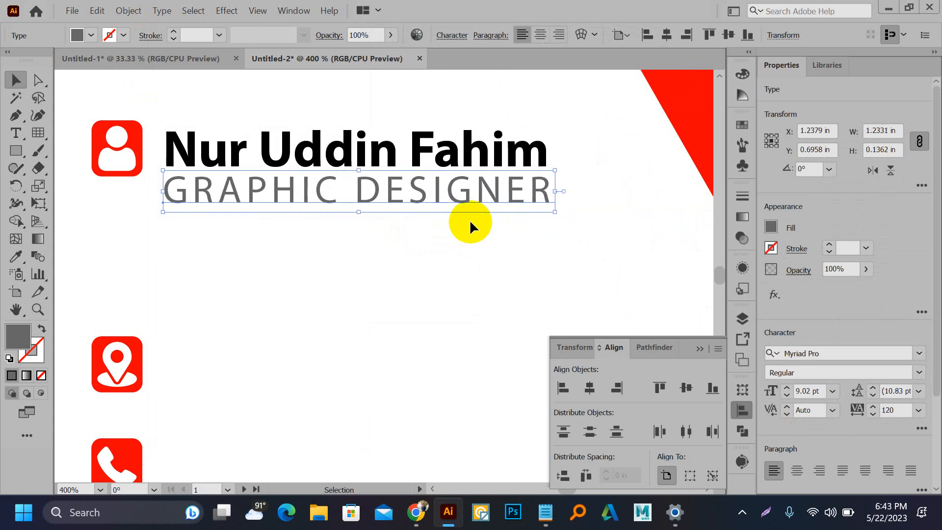
pyautogui.click(459, 257)
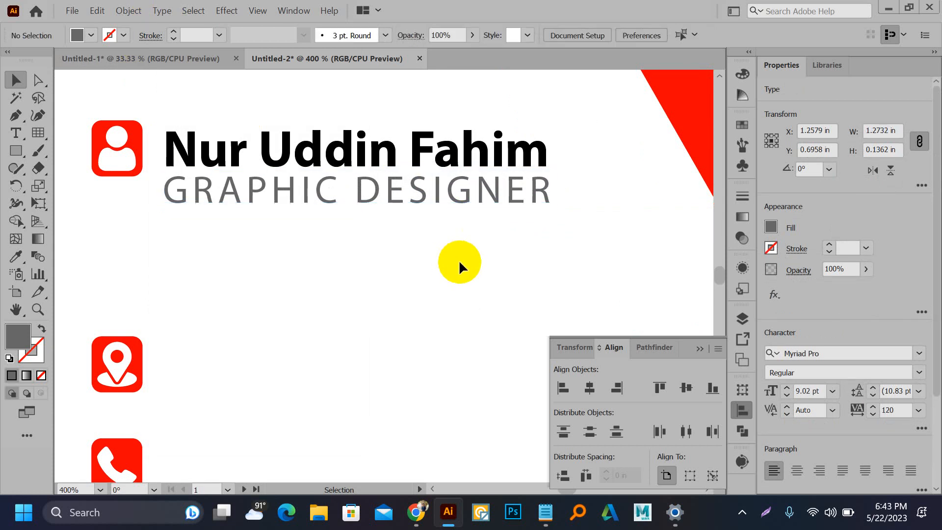
# Step: Convert the name text to UPPERCASE with Change Case
pyautogui.click(332, 145)
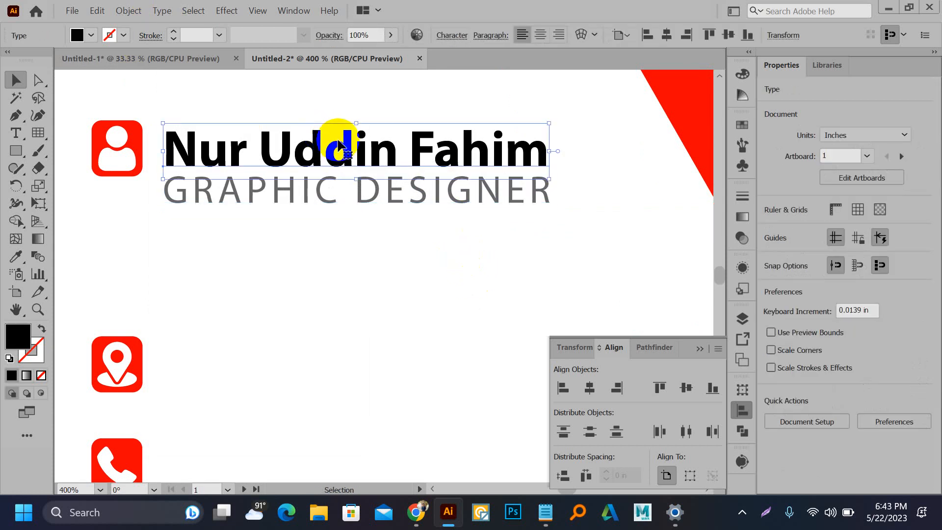
pyautogui.click(122, 15)
pyautogui.click(98, 11)
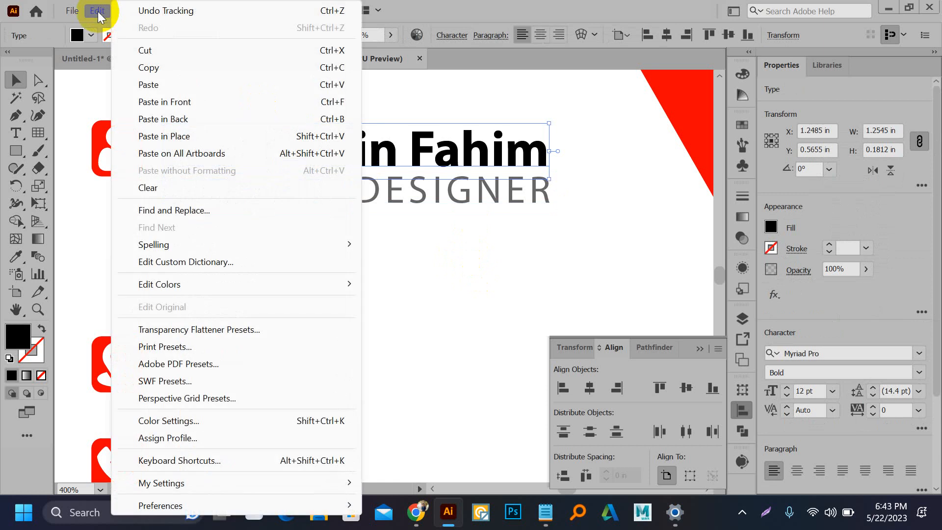
pyautogui.click(463, 86)
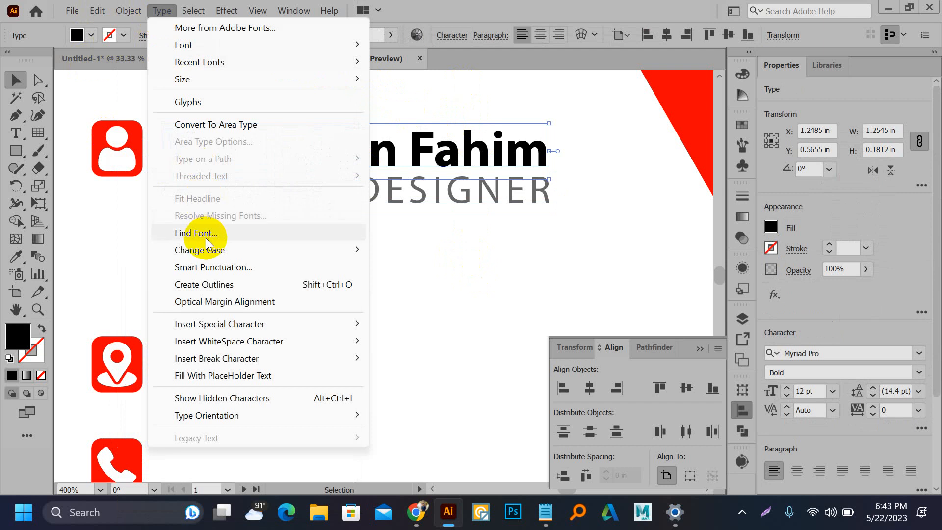
pyautogui.moveTo(217, 250)
pyautogui.click(417, 250)
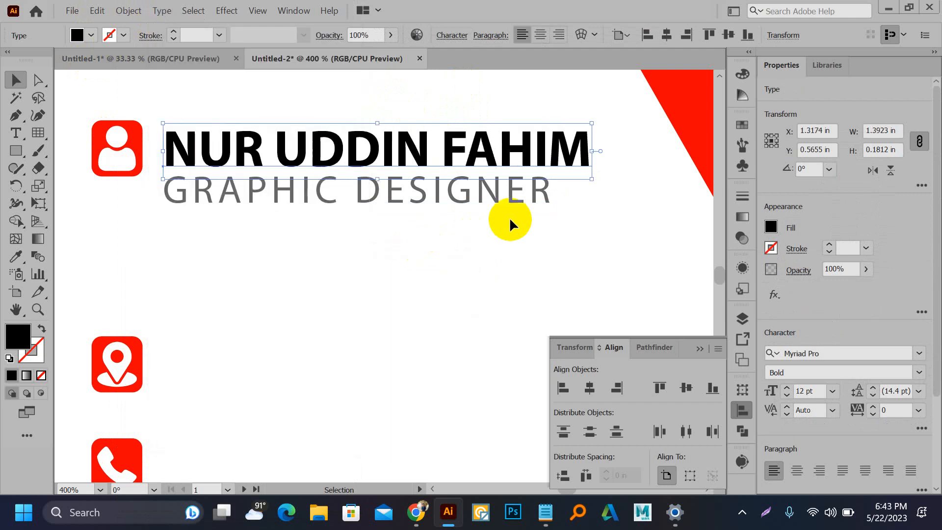
pyautogui.click(532, 216)
# Step: Enlarge the GRAPHIC DESIGNER subtitle to match the name's width
pyautogui.click(522, 200)
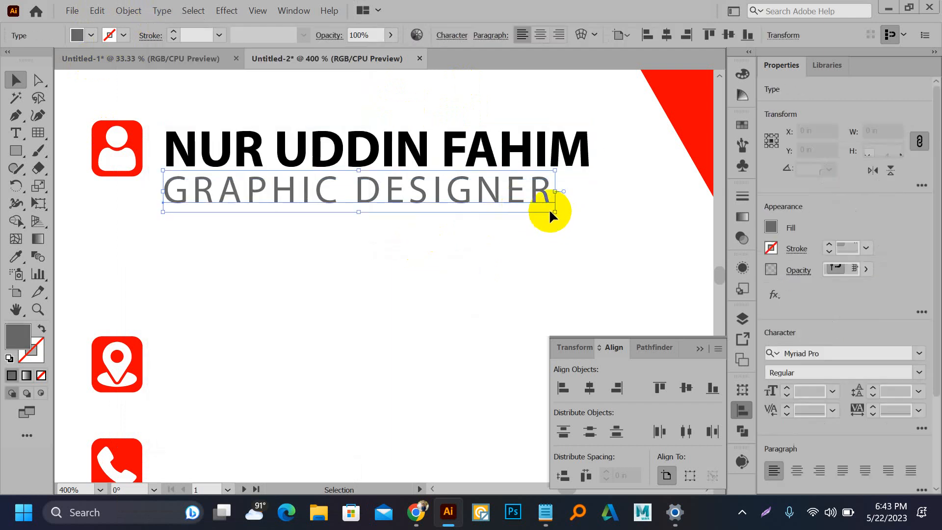
pyautogui.moveTo(553, 212); pyautogui.dragTo(581, 224)
pyautogui.click(466, 282)
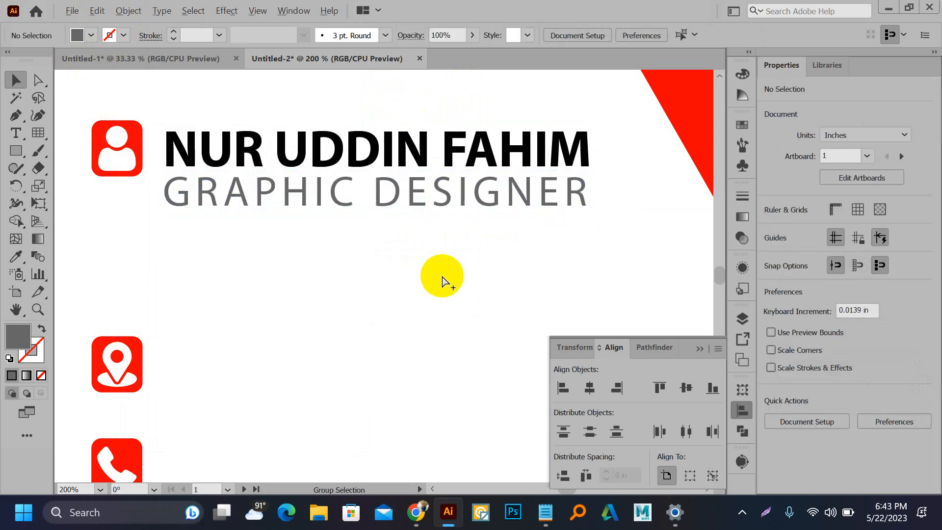
pyautogui.scroll(-2, 441, 273)
pyautogui.scroll(-3, 441, 273)
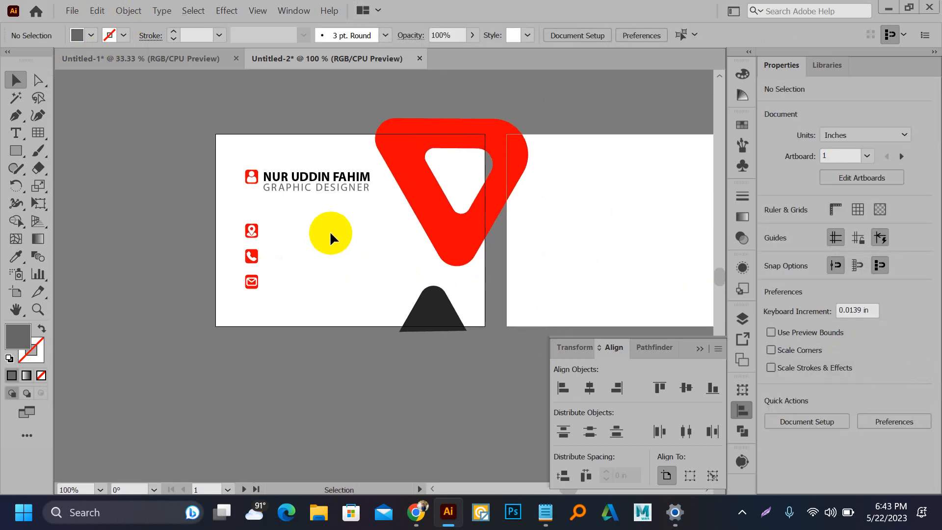
# Step: Duplicate the name line into three lines beside the contact icons and set them to Regular
pyautogui.scroll(2, 305, 215)
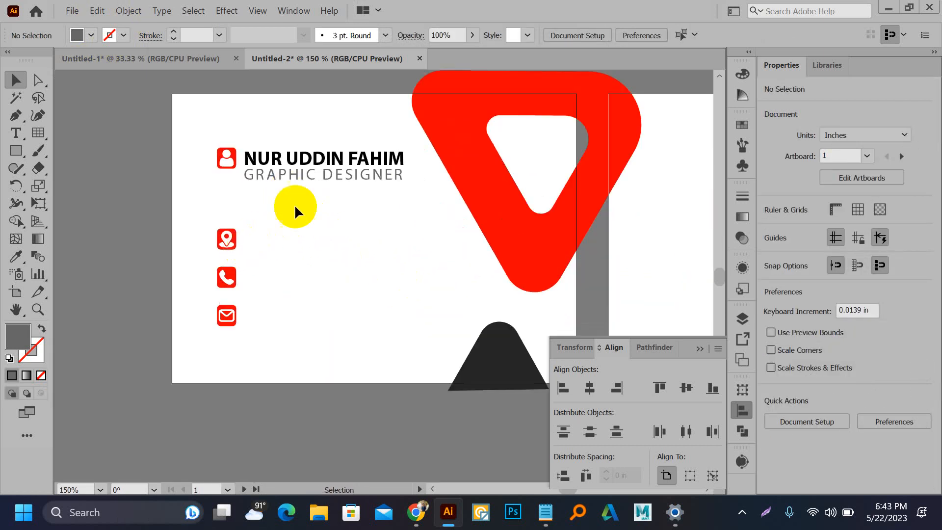
pyautogui.moveTo(308, 161); pyautogui.dragTo(303, 318)
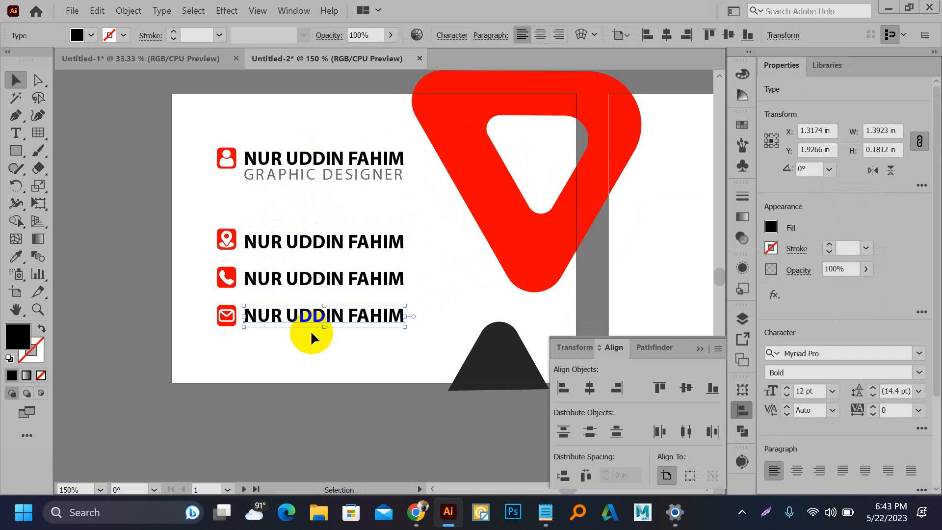
pyautogui.click(282, 295)
pyautogui.moveTo(274, 222); pyautogui.dragTo(318, 347)
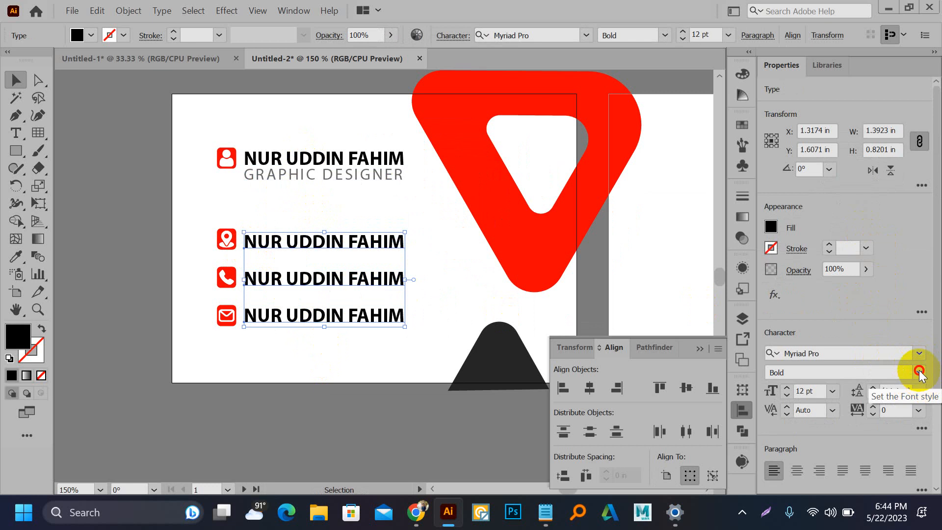
pyautogui.click(919, 372)
pyautogui.click(847, 390)
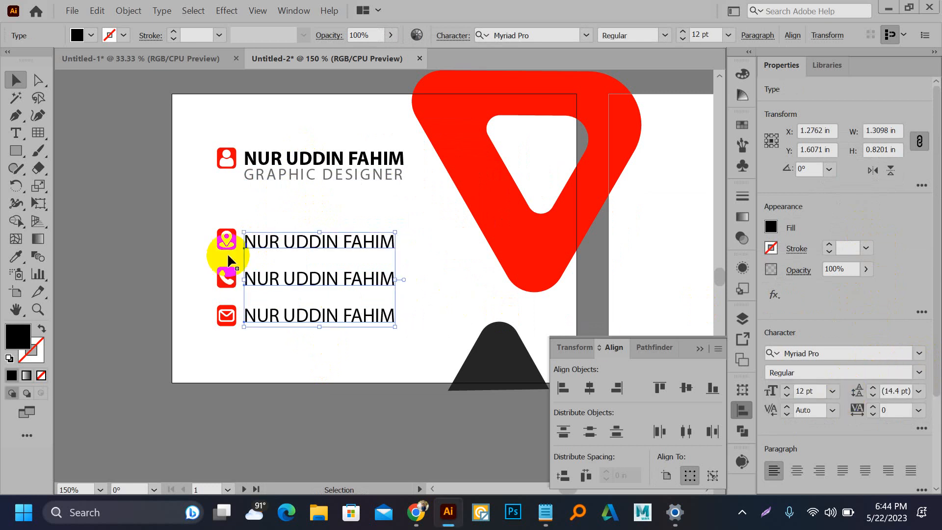
# Step: Replace the first contact line with the street address
pyautogui.doubleClick(276, 238)
pyautogui.tripleClick(276, 239)
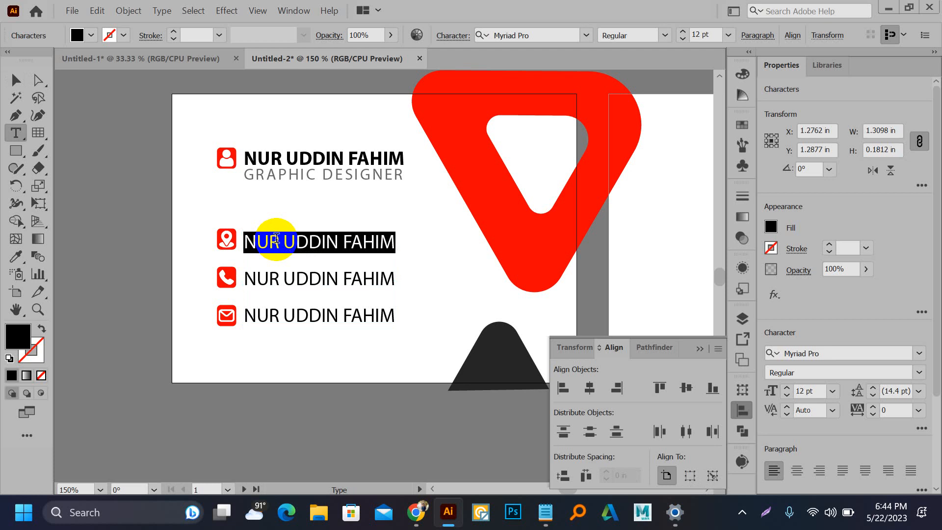
pyautogui.write('Mulatol,')
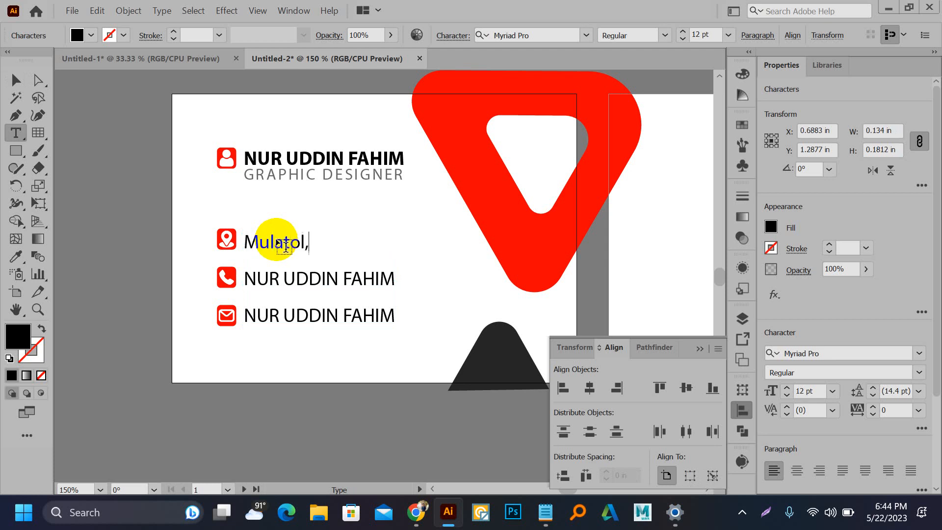
pyautogui.write('Pa')
pyautogui.press('BackSpace')
pyautogui.press('BackSpace')
pyautogui.write('karmatha')
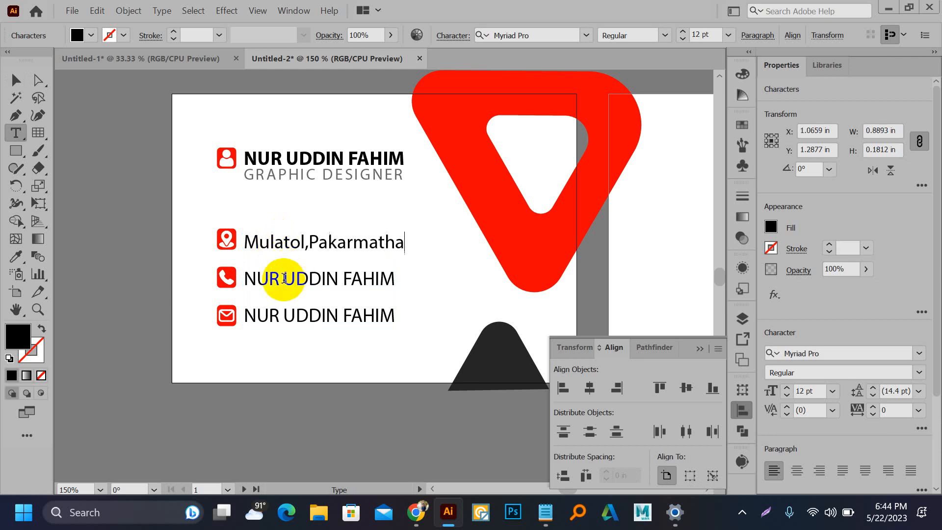
# Step: Replace the second contact line with the phone number
pyautogui.tripleClick(285, 278)
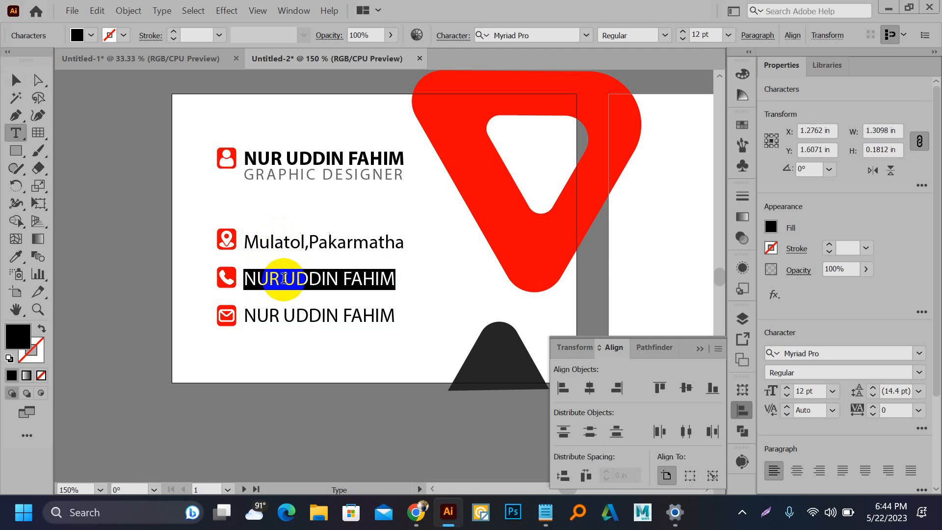
pyautogui.write('=88')
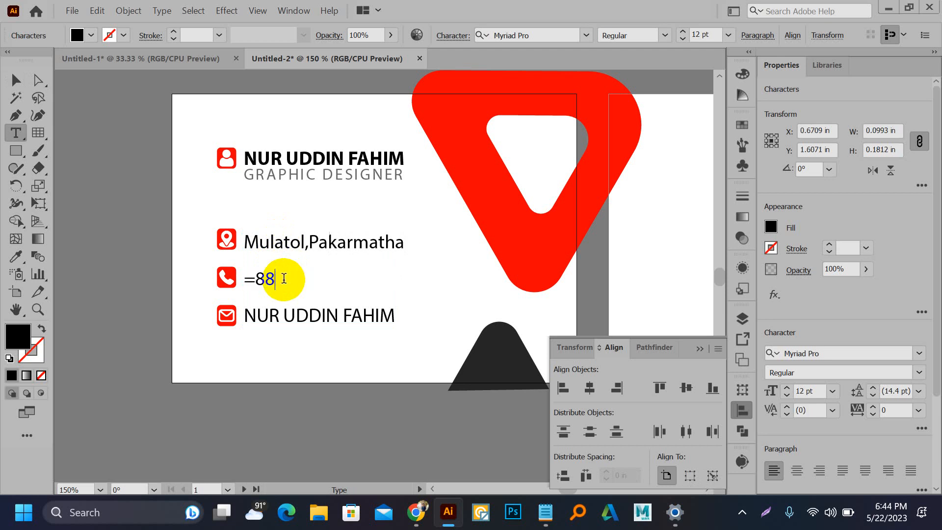
pyautogui.press('BackSpace')
pyautogui.press('BackSpace')
pyautogui.press('BackSpace')
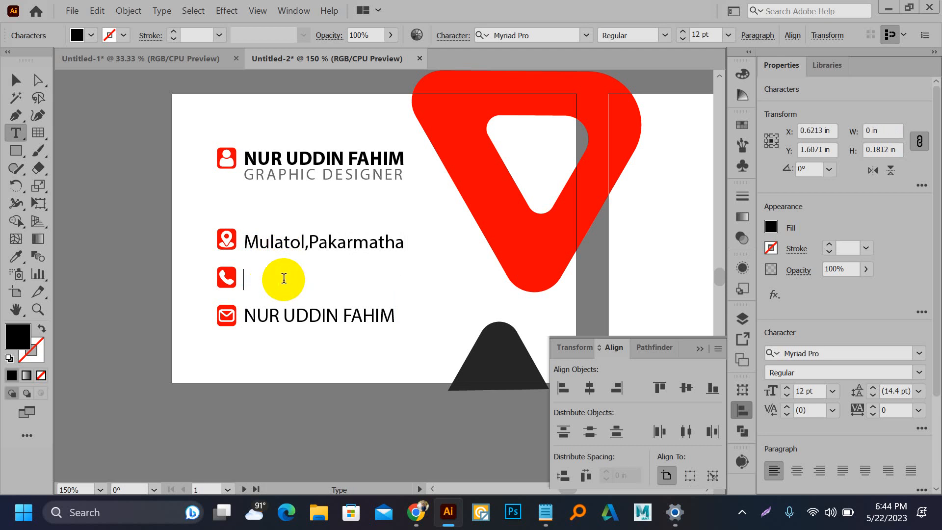
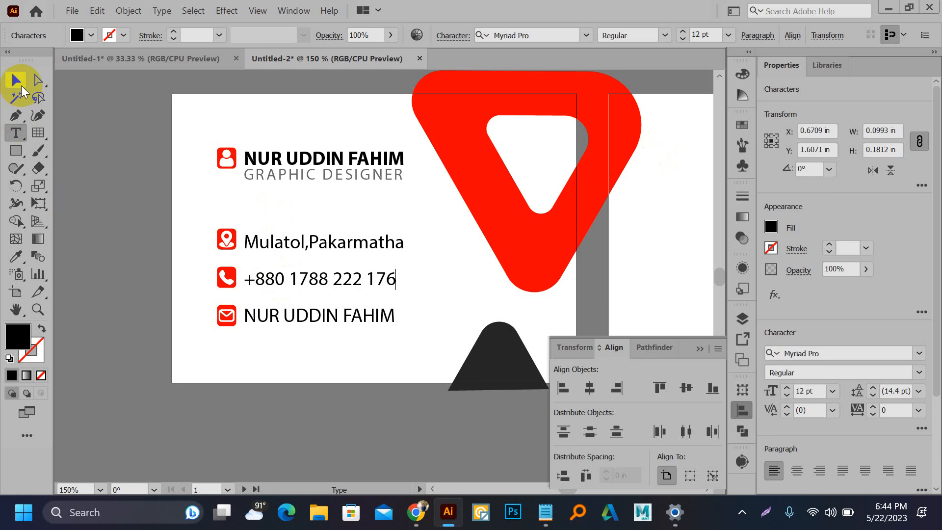
pyautogui.click(17, 80)
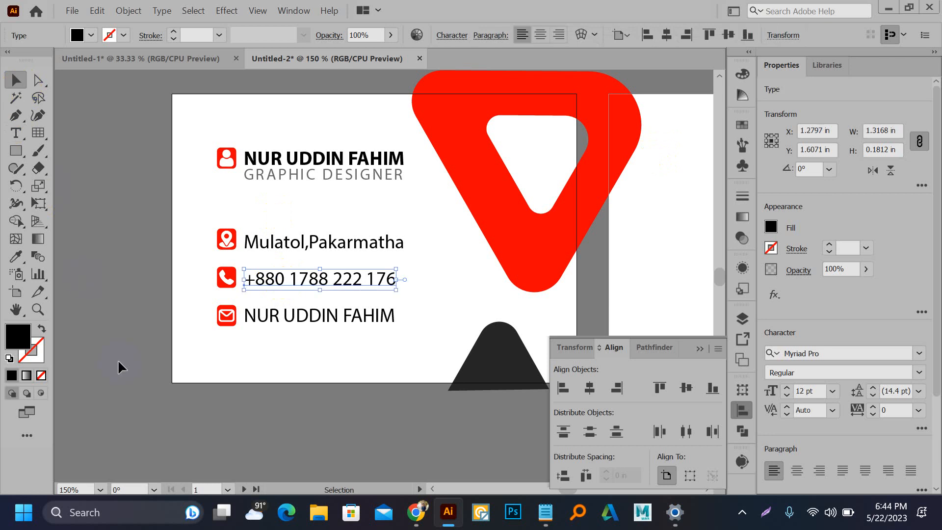
# Step: Replace the third contact line with the e-mail address and deselect everything
pyautogui.click(299, 318)
pyautogui.doubleClick(299, 318)
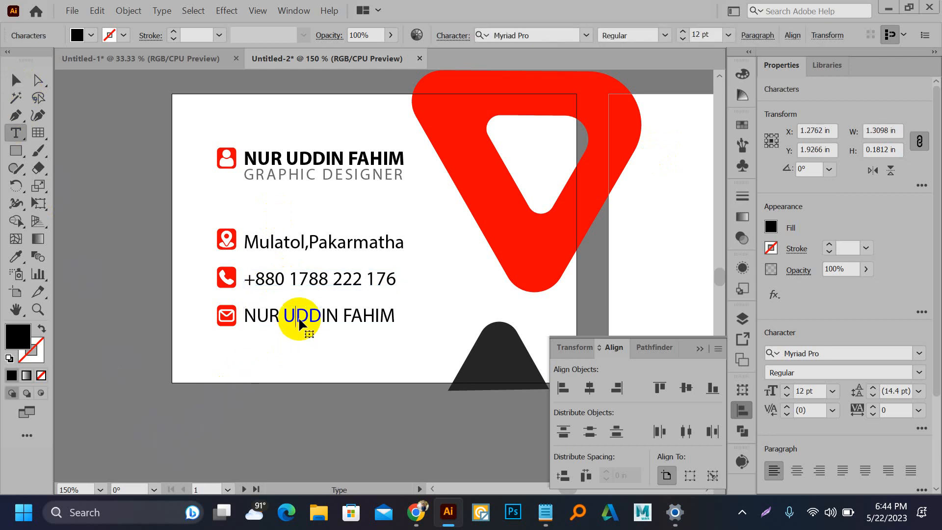
pyautogui.doubleClick(299, 317)
pyautogui.tripleClick(299, 317)
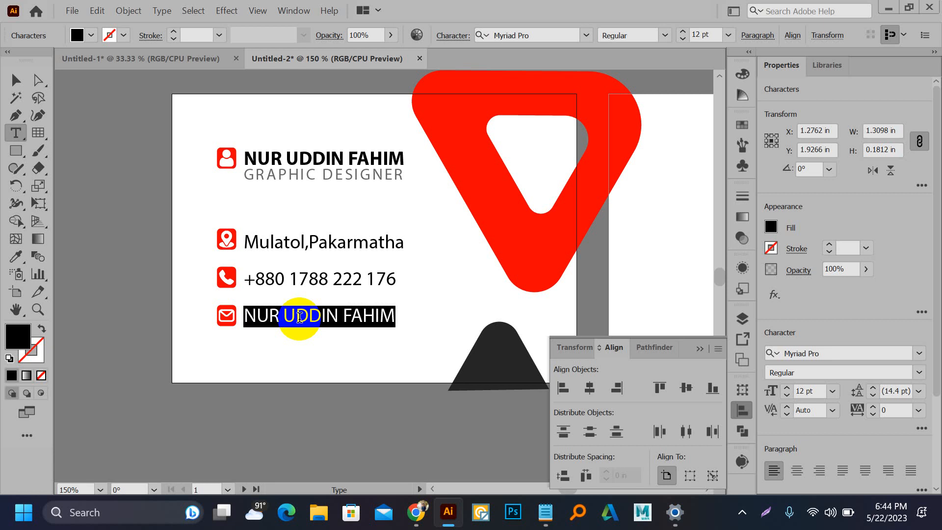
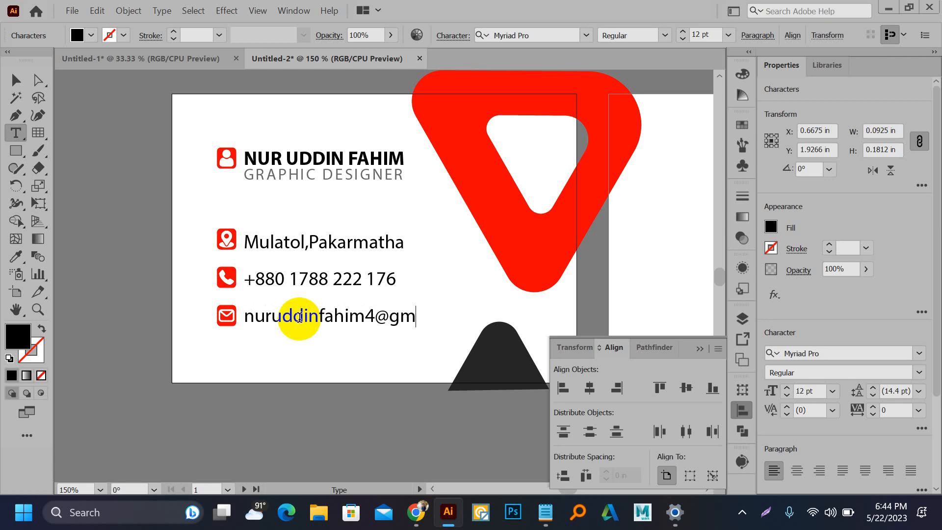
pyautogui.click(17, 80)
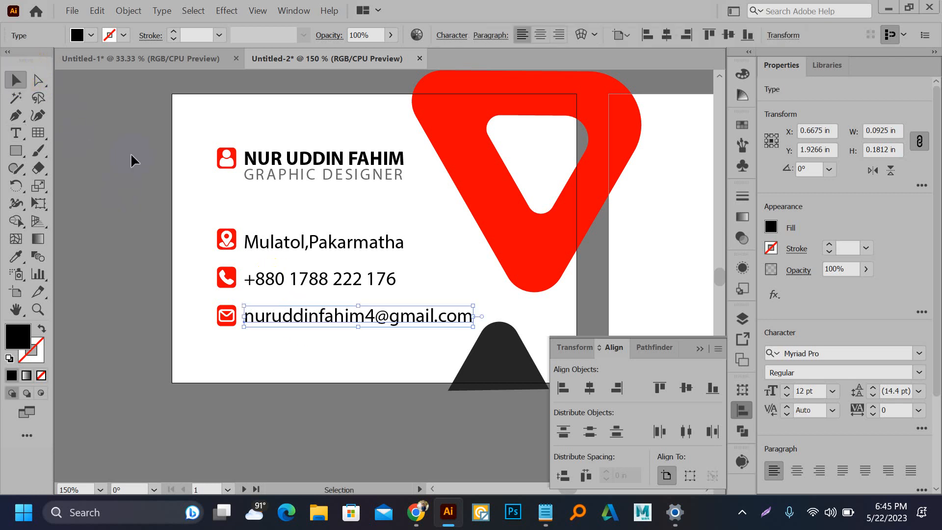
pyautogui.click(173, 201)
# Step: Reduce the three-line contact text from 12 pt to 9 pt
pyautogui.scroll(-2, 338, 356)
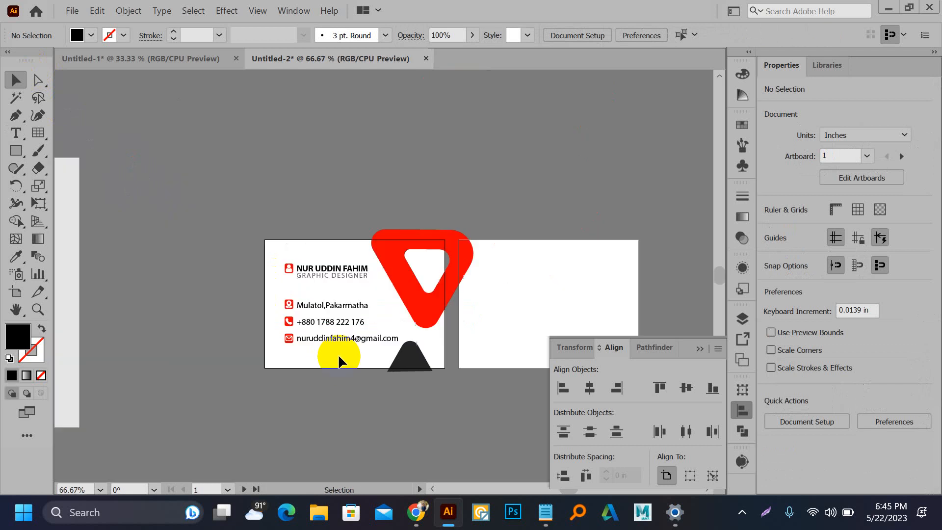
pyautogui.moveTo(335, 376); pyautogui.dragTo(506, 301)
pyautogui.scroll(4, 515, 242)
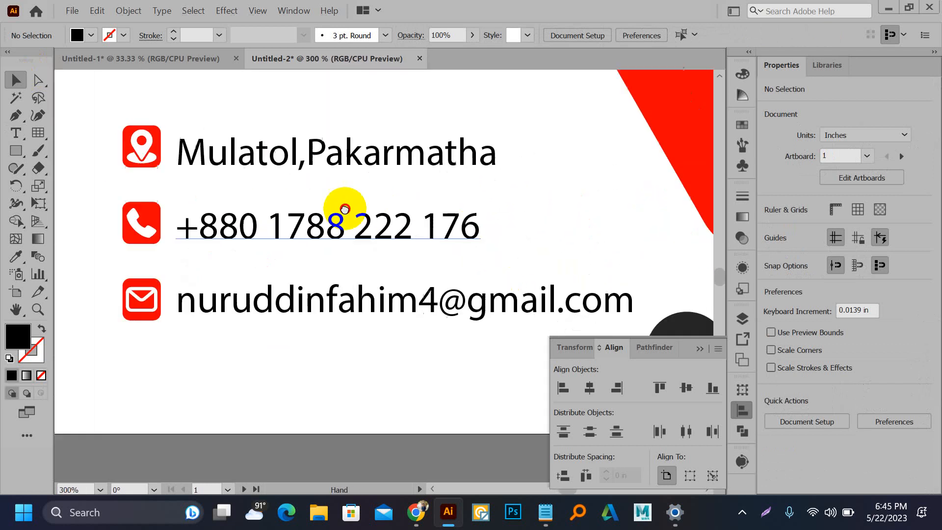
pyautogui.click(400, 314)
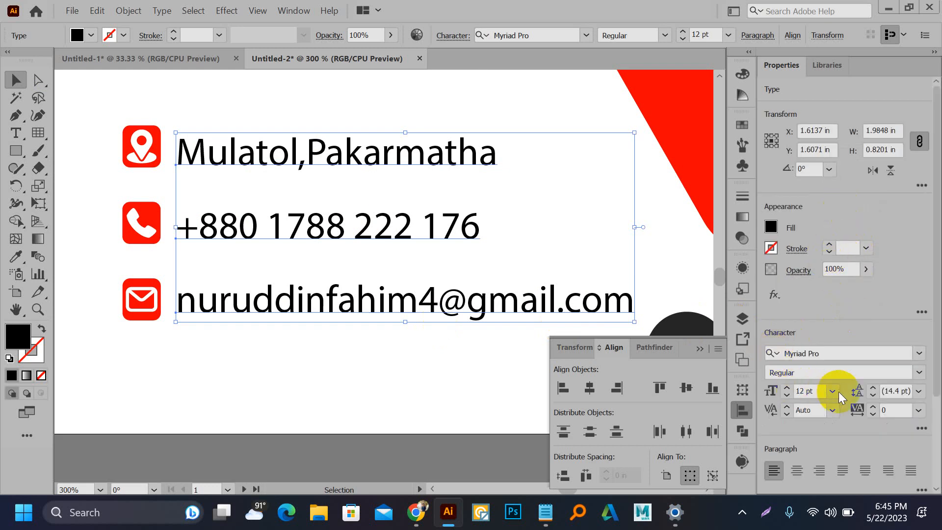
pyautogui.click(787, 396)
pyautogui.click(787, 396)
pyautogui.click(787, 396)
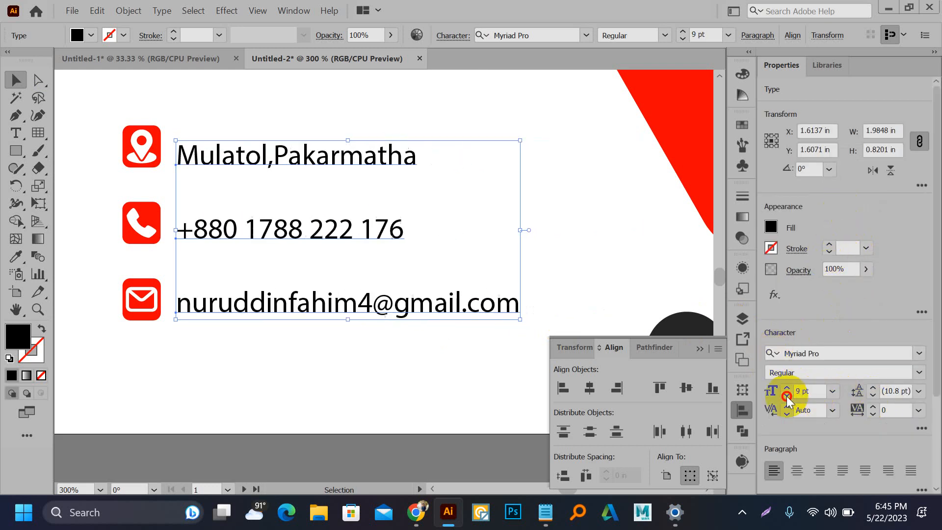
pyautogui.click(787, 396)
# Step: Nudge the address, phone and e-mail lines slightly upward beside their icons
pyautogui.click(300, 361)
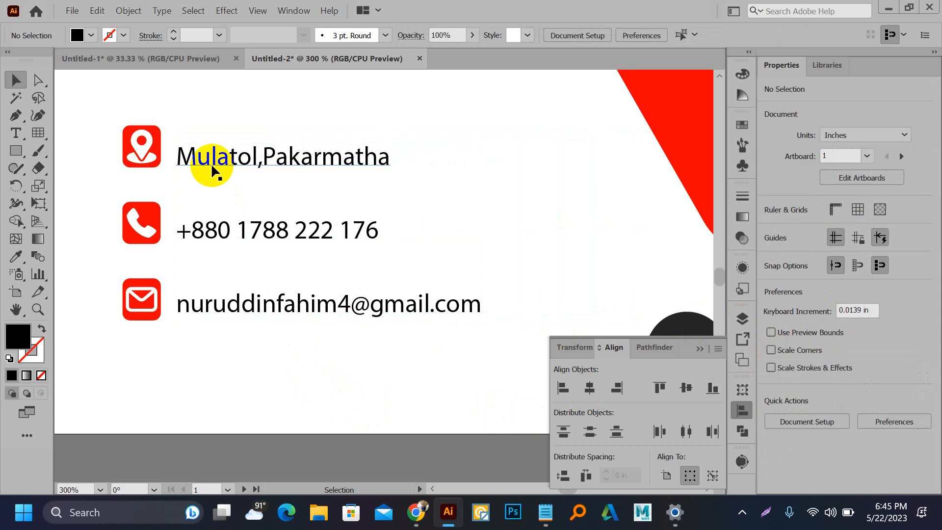
pyautogui.moveTo(212, 162); pyautogui.dragTo(216, 158)
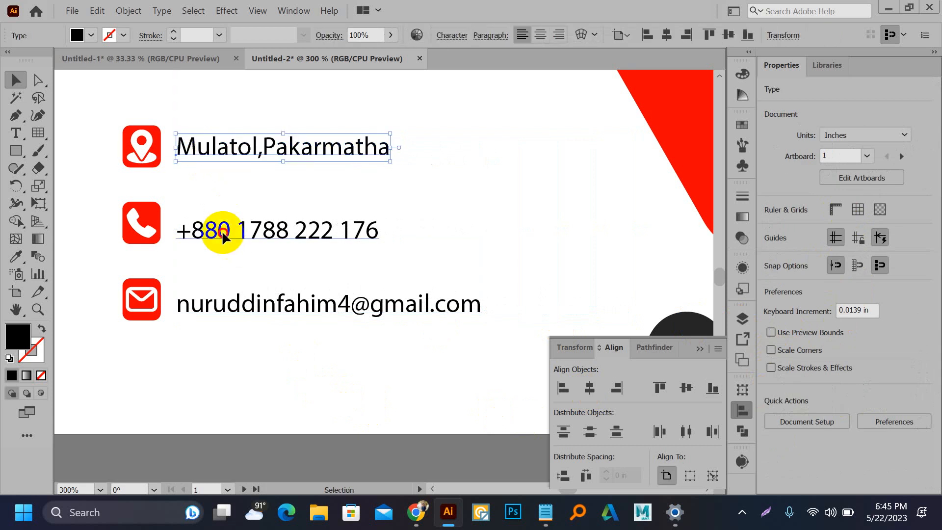
pyautogui.moveTo(222, 232); pyautogui.dragTo(222, 228)
pyautogui.moveTo(231, 309); pyautogui.dragTo(234, 302)
pyautogui.click(243, 264)
pyautogui.scroll(-2, 248, 265)
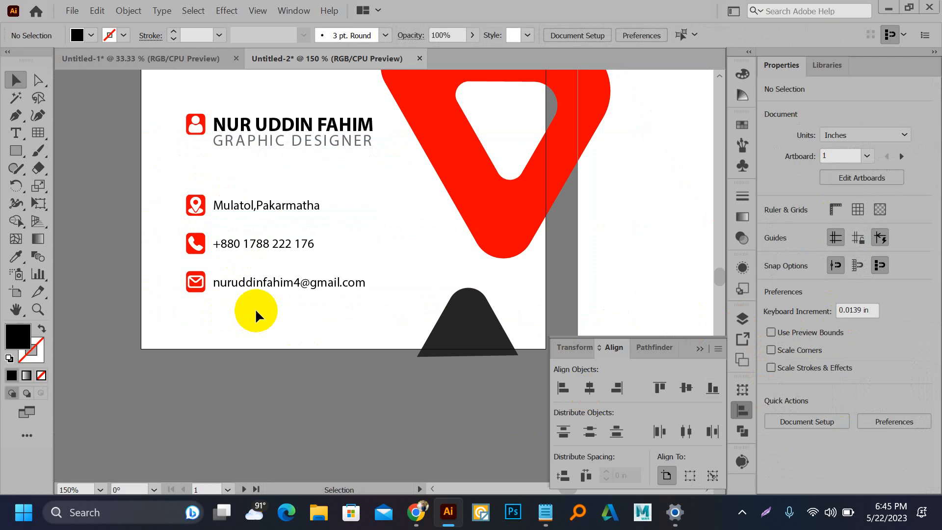
# Step: Vertically centre and group each icon with its text: e-mail, phone and address
pyautogui.moveTo(172, 263); pyautogui.dragTo(295, 304)
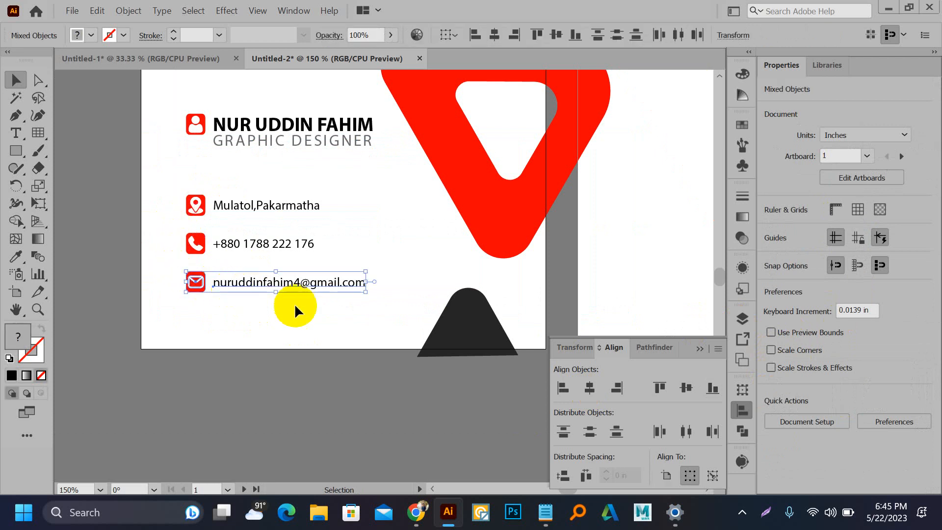
pyautogui.click(891, 354)
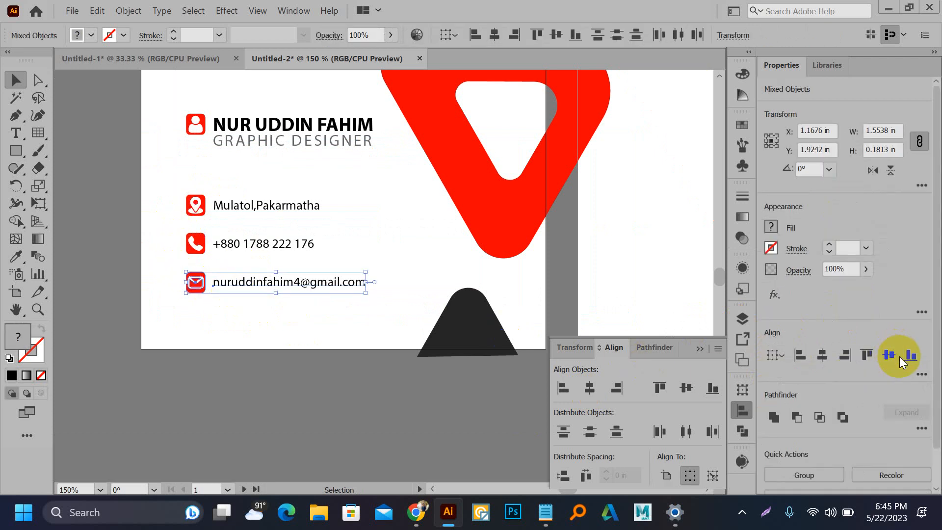
pyautogui.hotkey('ctrl', 'g')
pyautogui.moveTo(224, 251); pyautogui.dragTo(237, 251)
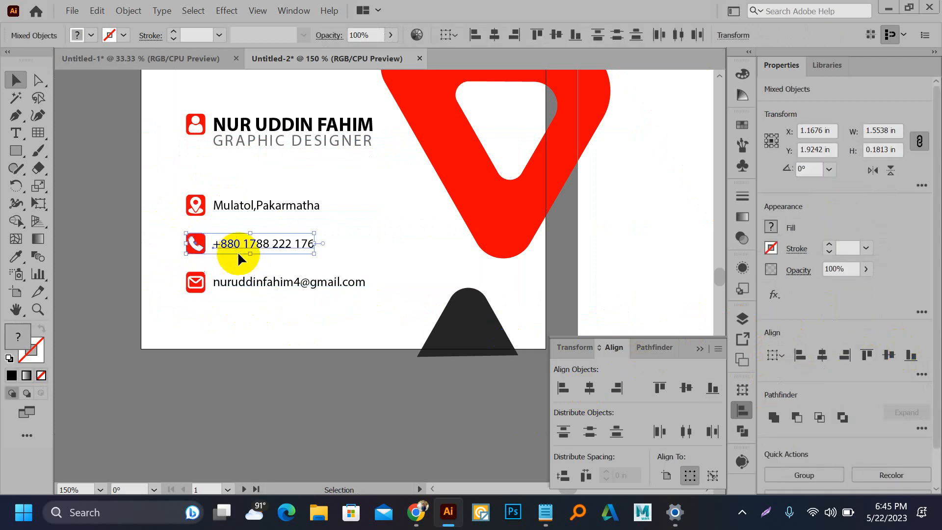
pyautogui.click(891, 354)
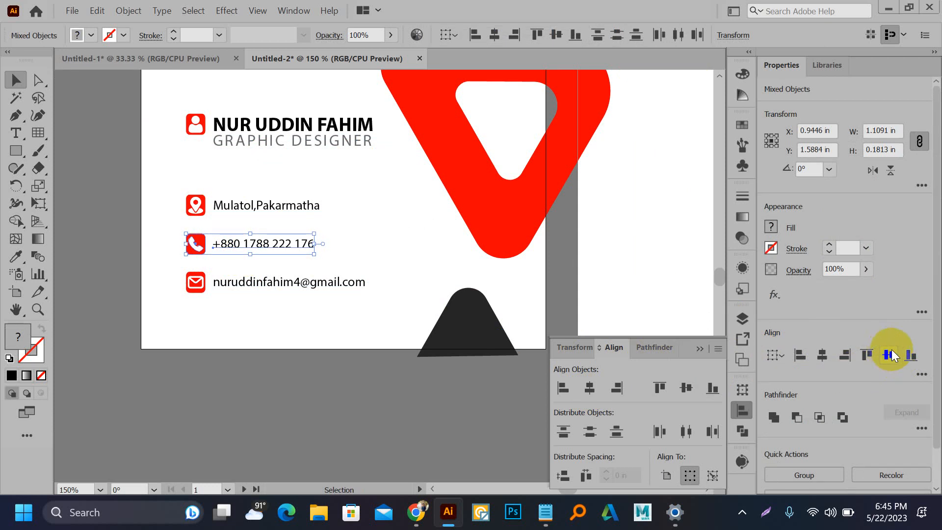
pyautogui.hotkey('ctrl', 'g')
pyautogui.moveTo(257, 214); pyautogui.dragTo(258, 215)
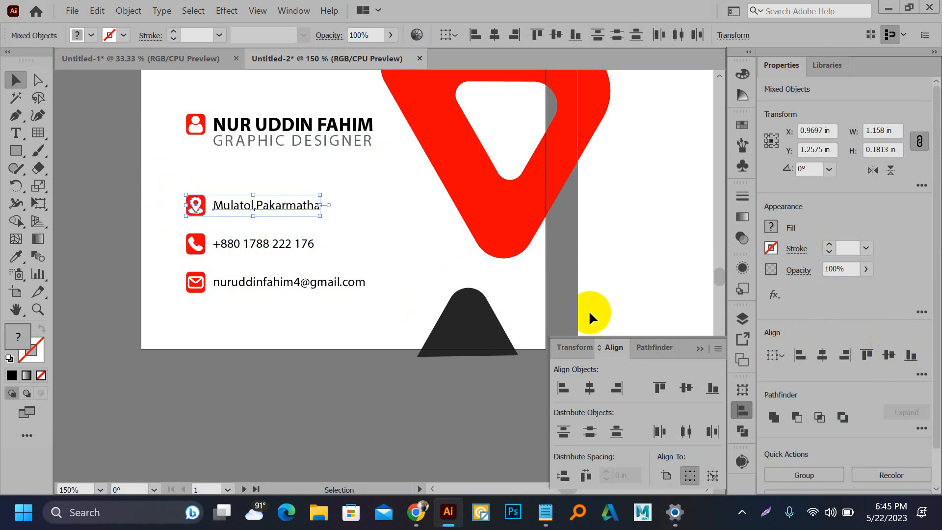
pyautogui.click(891, 355)
pyautogui.hotkey('ctrl', 'g')
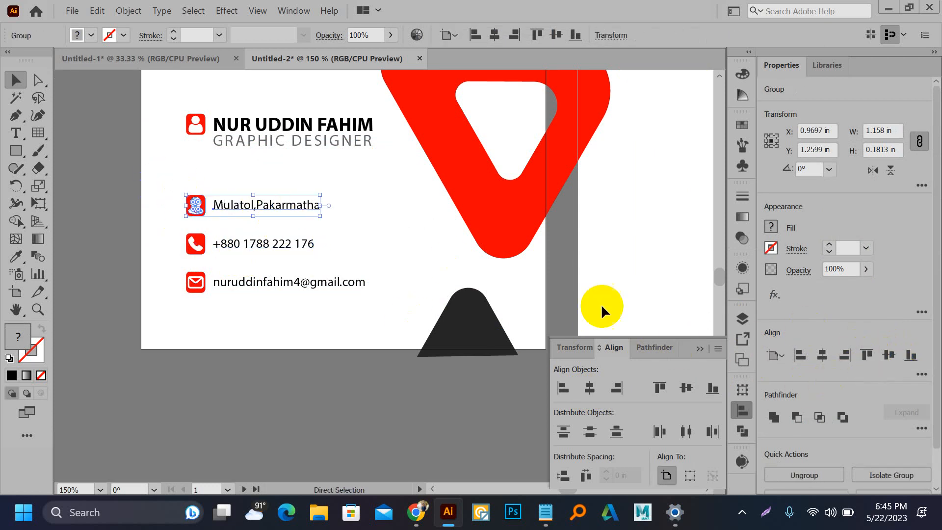
pyautogui.scroll(2, 217, 246)
# Step: Raise the e-mail row and distribute the three contact rows by vertical centres
pyautogui.moveTo(216, 316); pyautogui.dragTo(217, 305)
pyautogui.moveTo(101, 148); pyautogui.dragTo(293, 323)
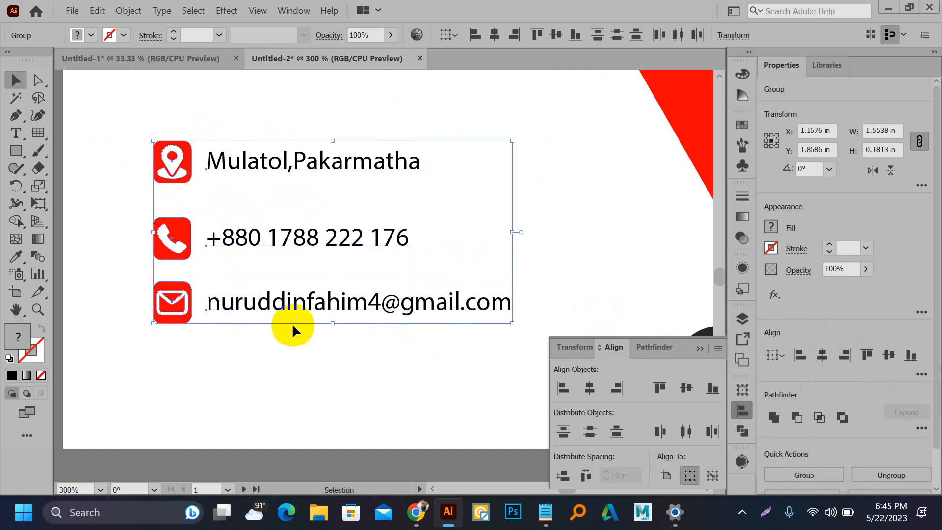
pyautogui.click(588, 436)
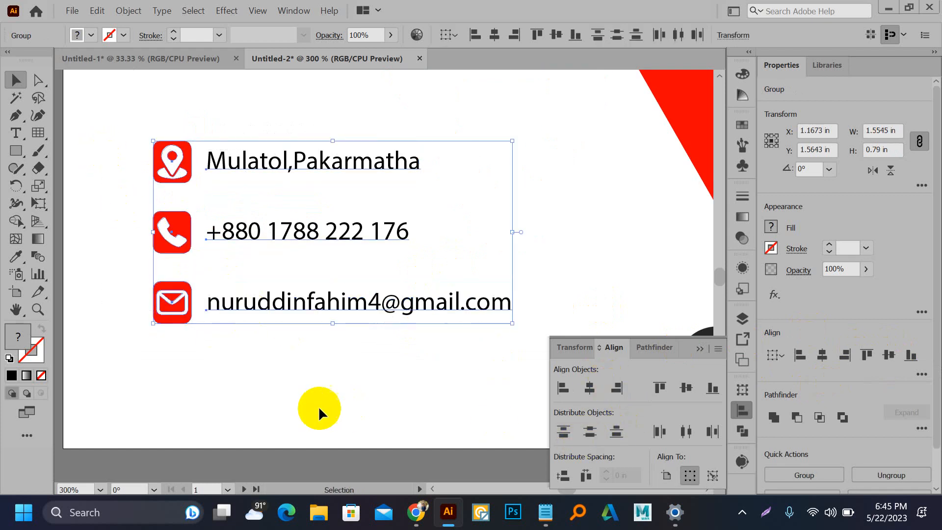
pyautogui.click(319, 409)
pyautogui.scroll(-3, 239, 328)
pyautogui.moveTo(196, 241); pyautogui.dragTo(264, 316)
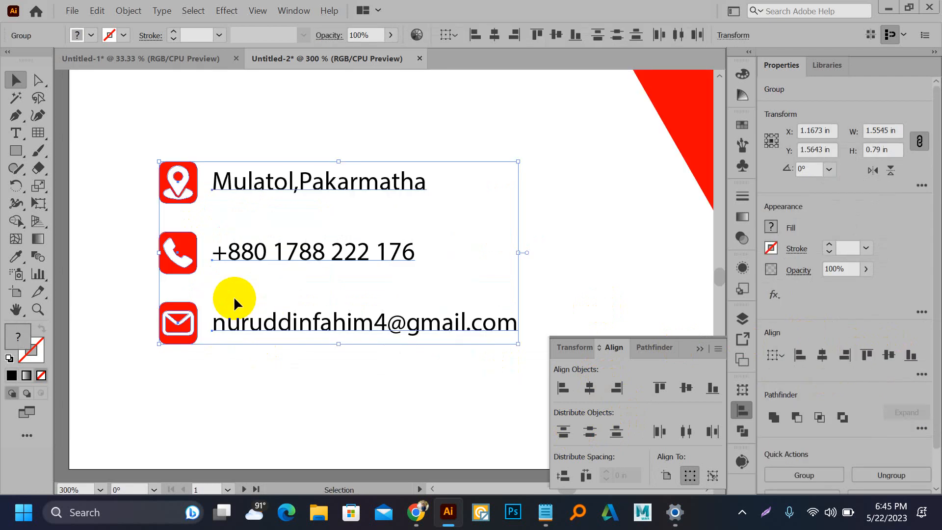
pyautogui.click(222, 275)
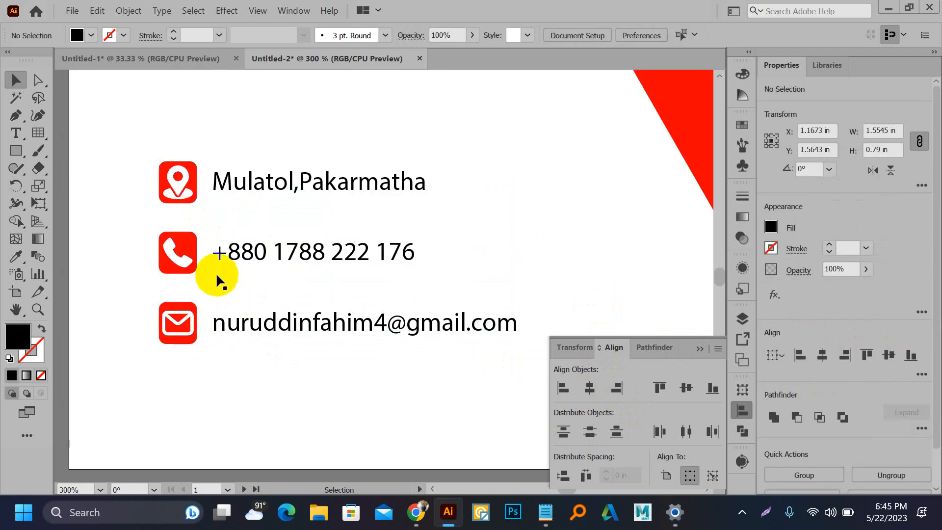
# Step: Adjust the phone and e-mail rows, redistribute all three evenly, and group them into one block
pyautogui.moveTo(216, 253); pyautogui.dragTo(213, 245)
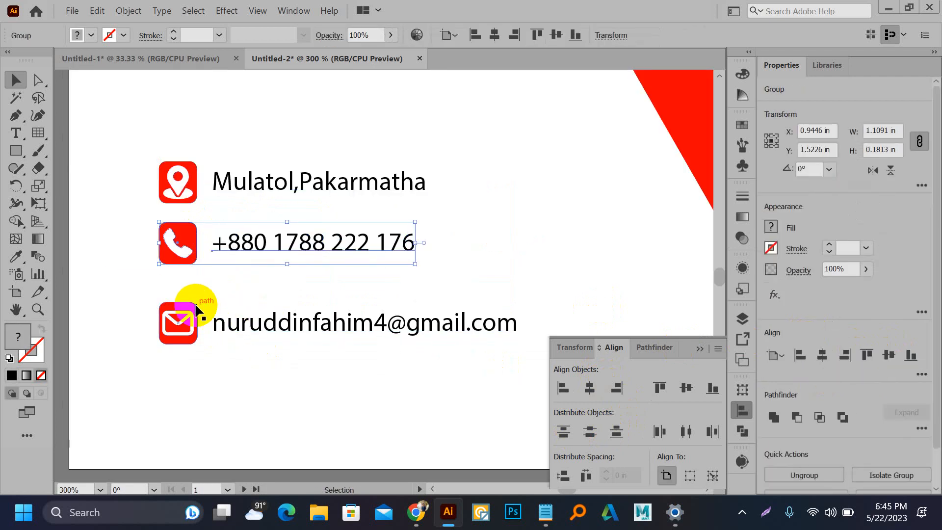
pyautogui.moveTo(249, 331); pyautogui.dragTo(249, 317)
pyautogui.moveTo(110, 173); pyautogui.dragTo(221, 319)
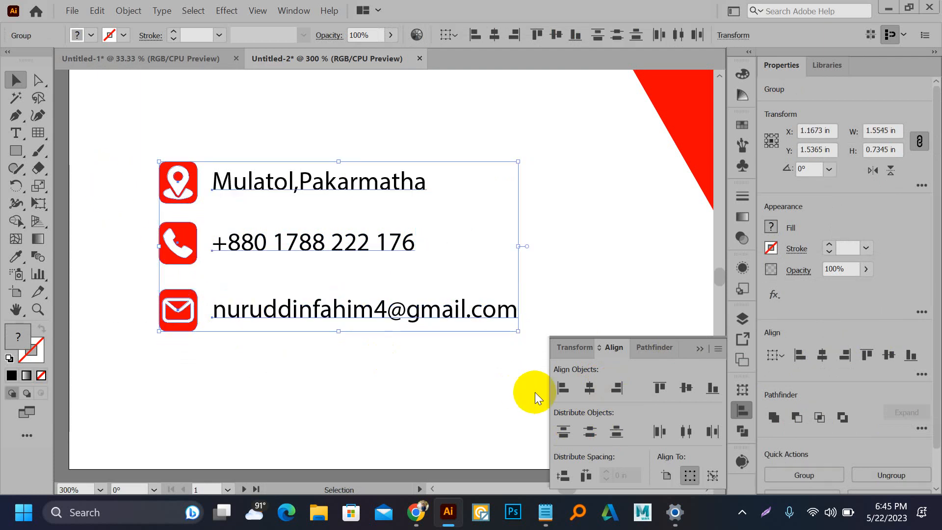
pyautogui.click(589, 431)
pyautogui.hotkey('ctrl', 'g')
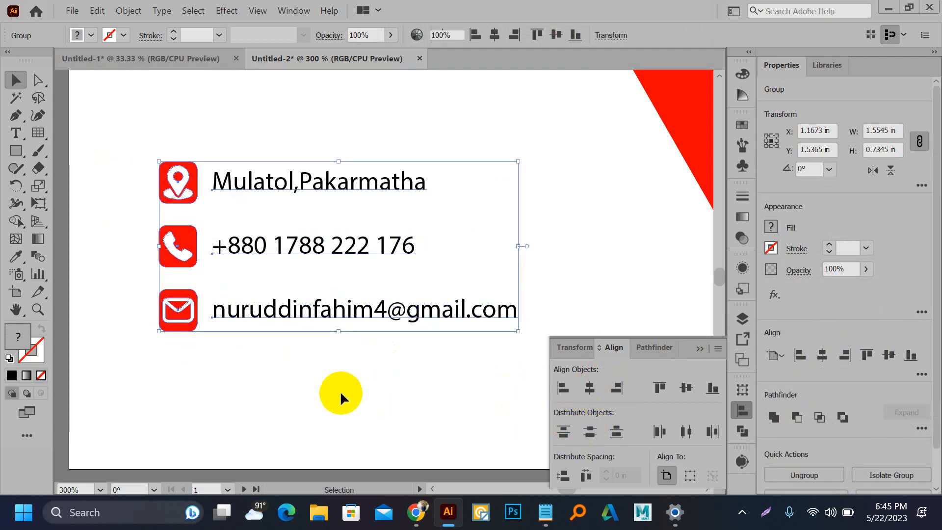
pyautogui.click(340, 391)
pyautogui.scroll(-2, 340, 391)
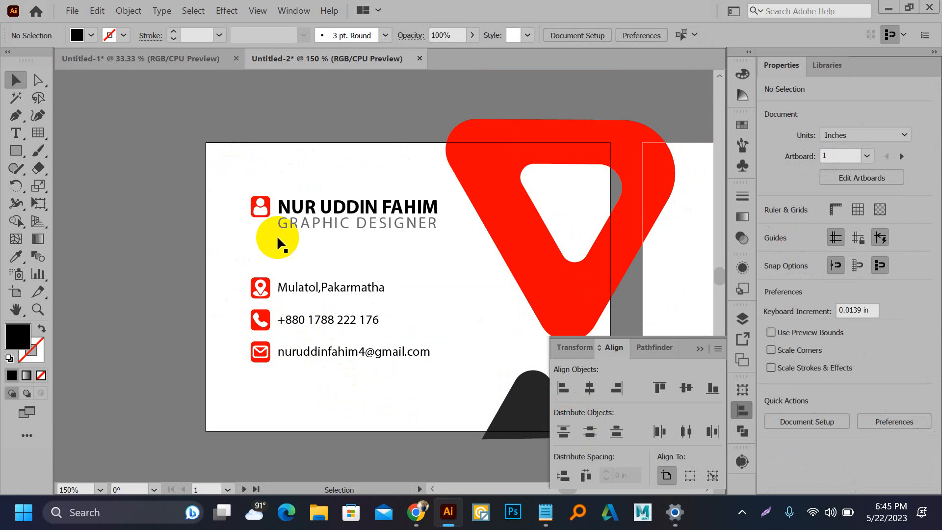
# Step: Enter the contact group and select the address text line
pyautogui.moveTo(329, 267); pyautogui.dragTo(356, 392)
pyautogui.scroll(1, 305, 288)
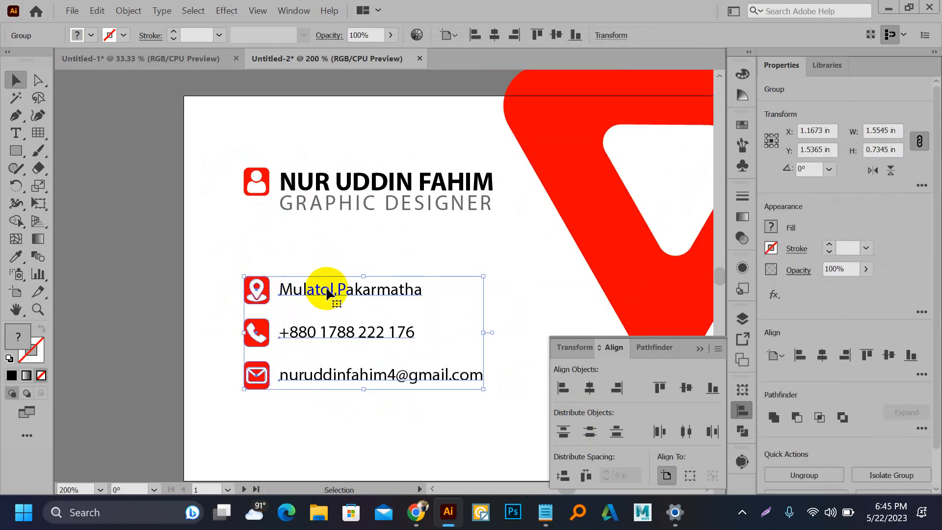
pyautogui.doubleClick(327, 292)
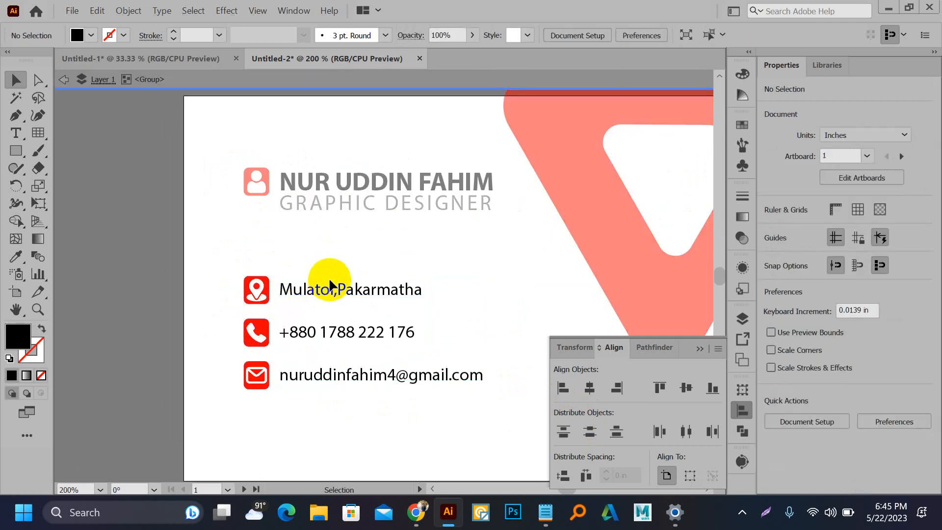
pyautogui.click(402, 398)
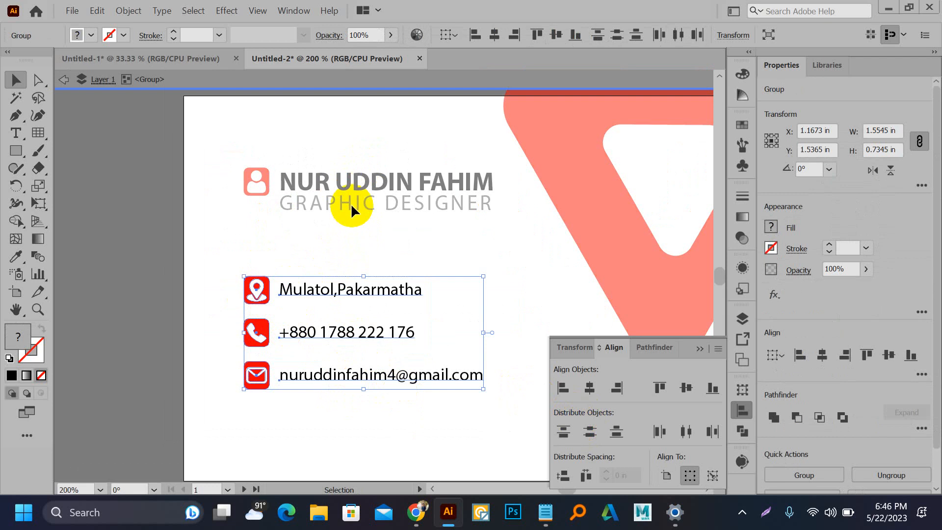
pyautogui.doubleClick(380, 288)
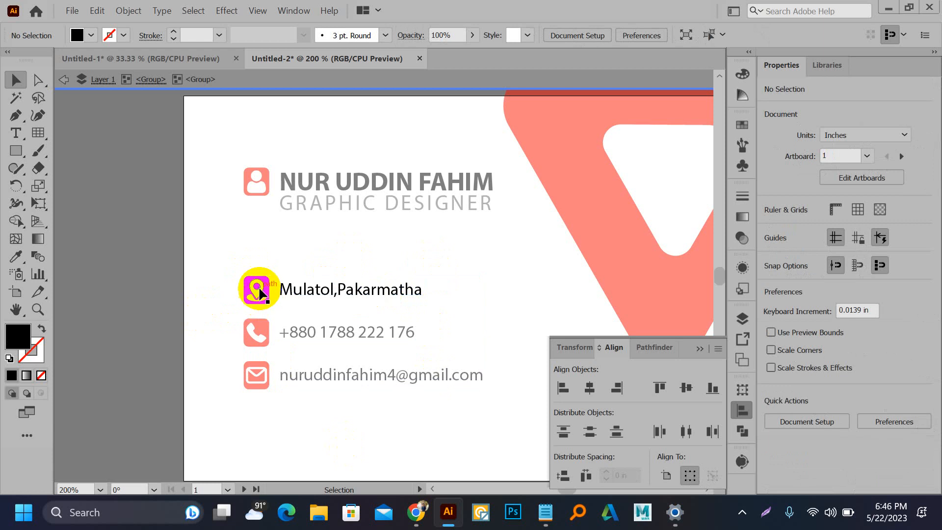
pyautogui.click(321, 290)
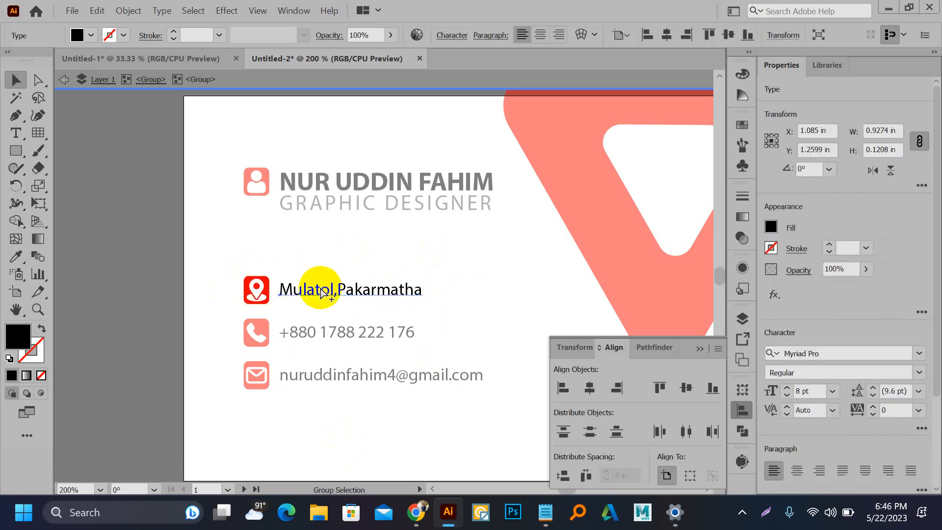
# Step: Give the address line the GRAPHIC DESIGNER subtitle's grey with the Eyedropper
pyautogui.scroll(2, 320, 290)
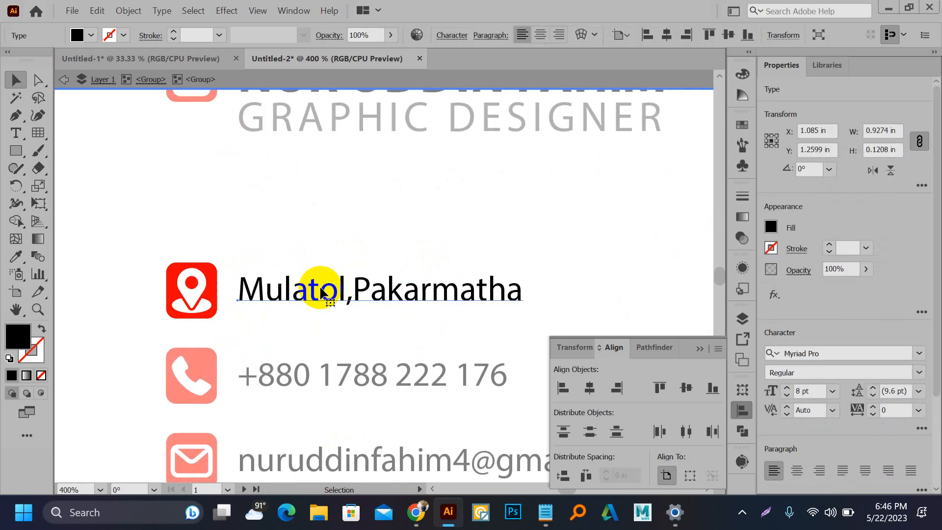
pyautogui.click(17, 256)
pyautogui.click(338, 107)
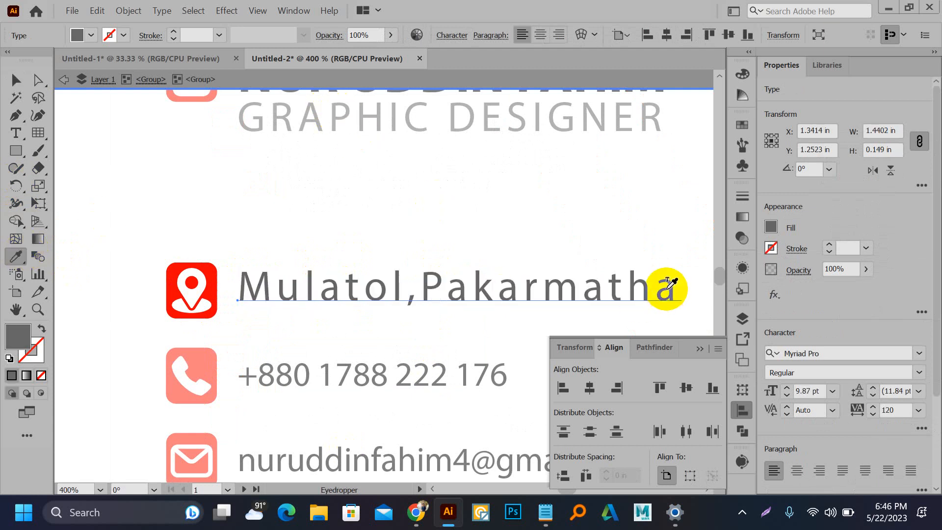
pyautogui.hotkey('ctrl', 'z')
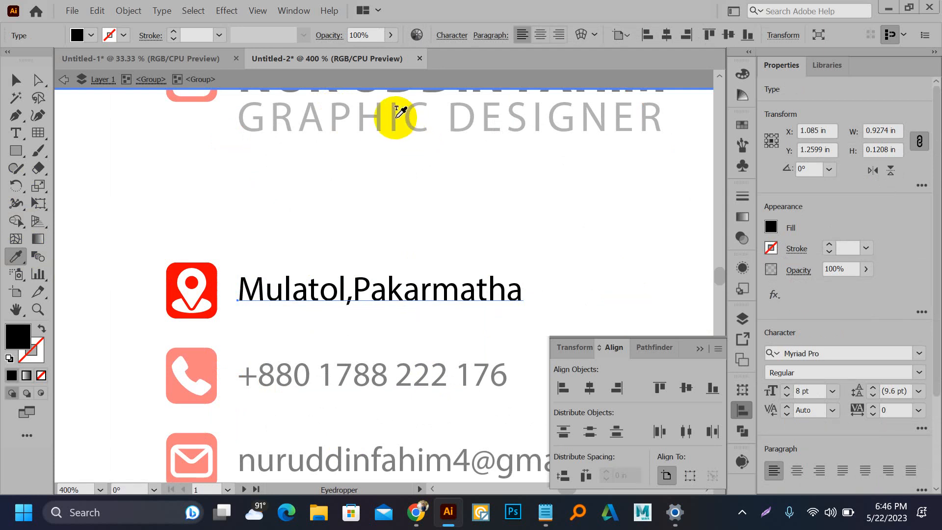
pyautogui.click(397, 117)
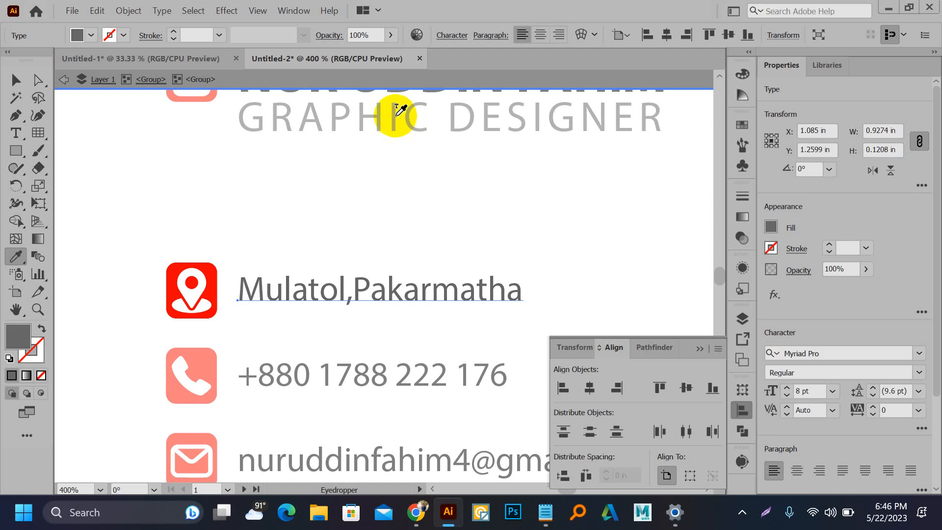
pyautogui.scroll(-1, 319, 204)
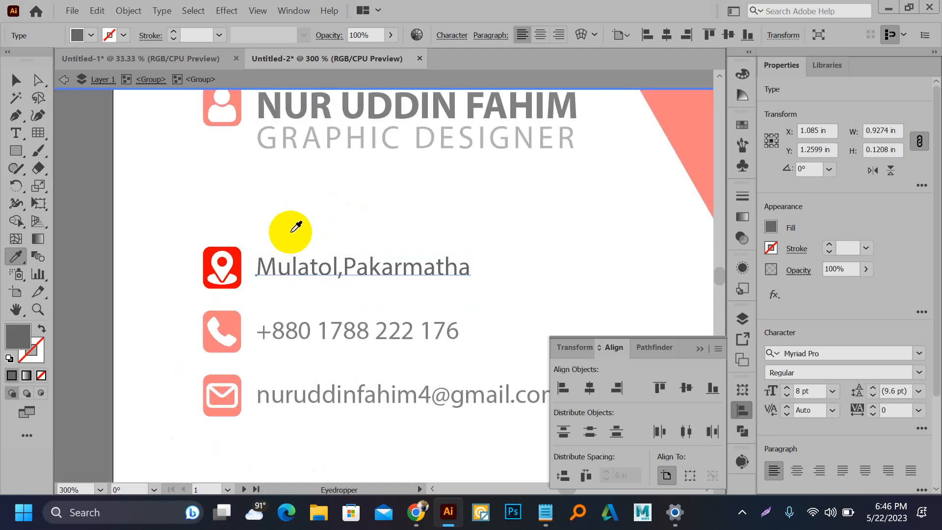
# Step: Leave the group and apply the address line's grey to the phone number
pyautogui.click(16, 80)
pyautogui.click(167, 226)
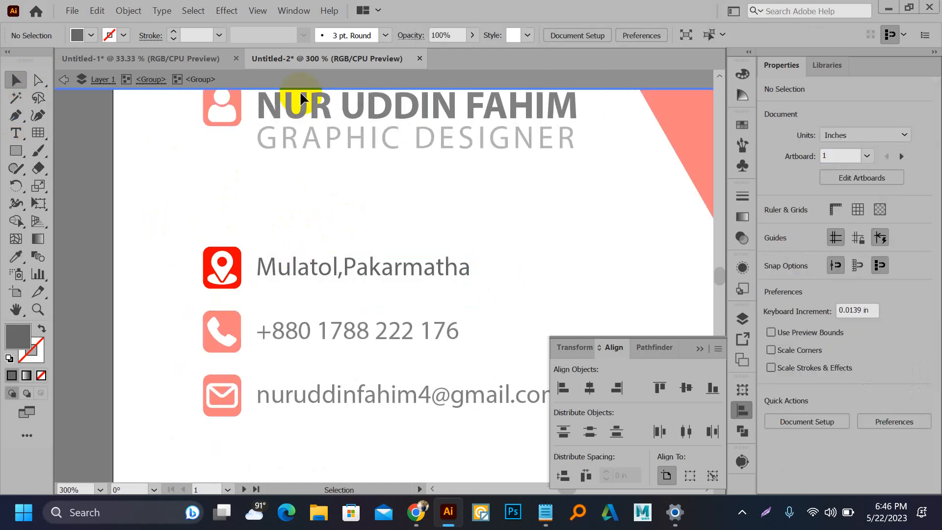
pyautogui.click(300, 82)
pyautogui.press('a')
pyautogui.click(336, 342)
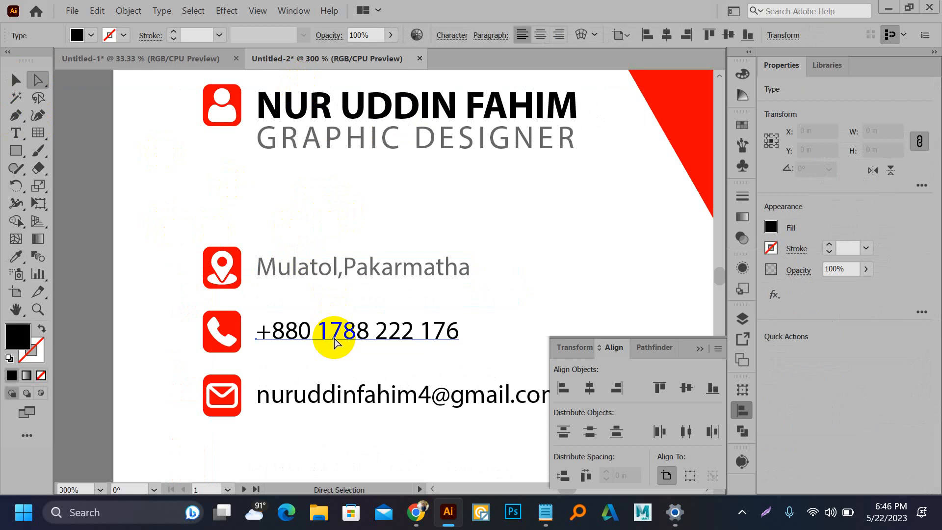
pyautogui.press('i')
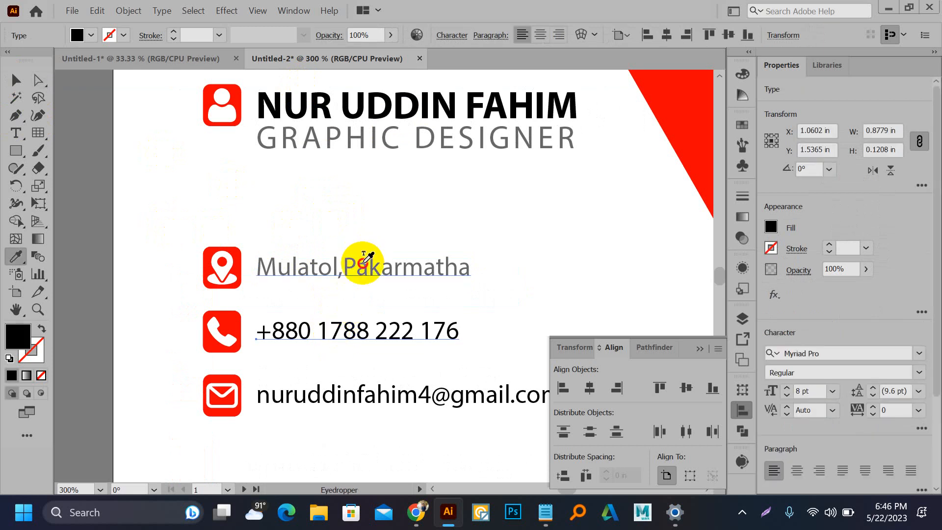
pyautogui.click(363, 261)
# Step: Apply the same grey to the e-mail text, then zoom out to view the whole card
pyautogui.press('a')
pyautogui.click(387, 398)
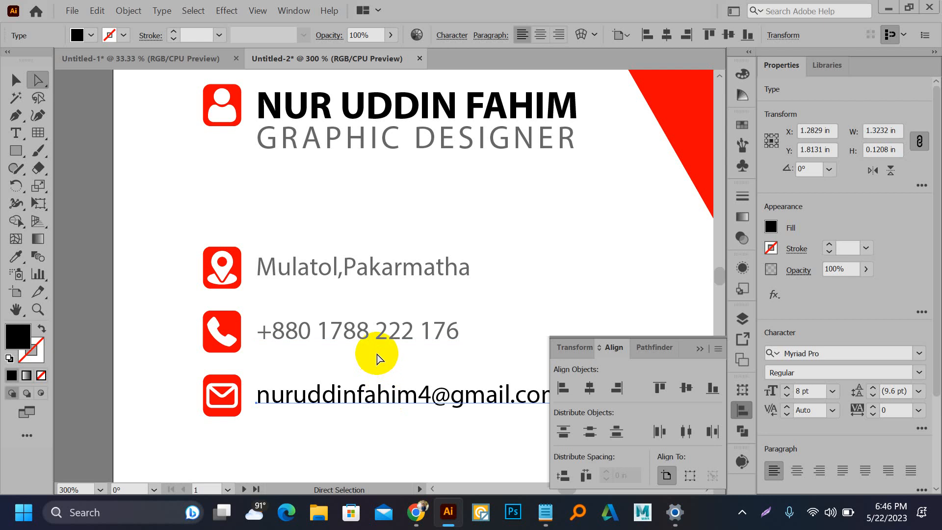
pyautogui.press('i')
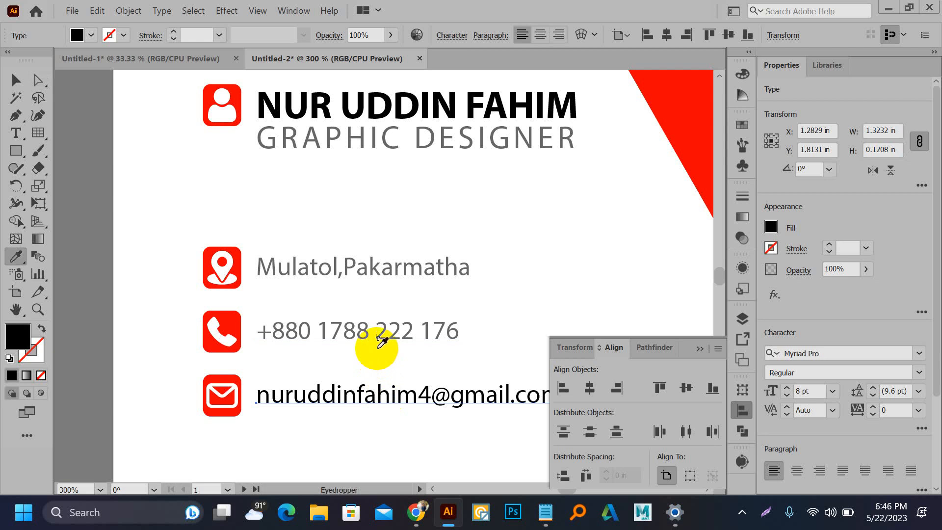
pyautogui.click(345, 260)
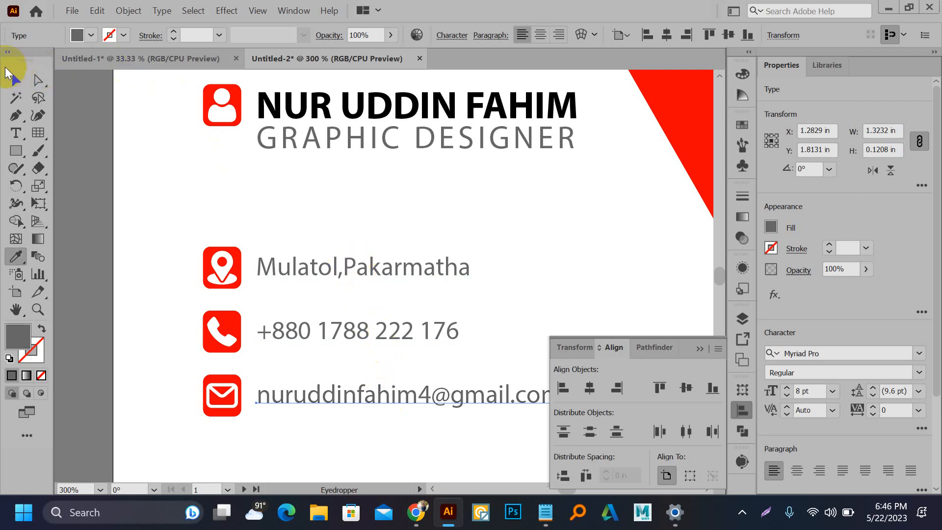
pyautogui.click(15, 80)
pyautogui.click(122, 143)
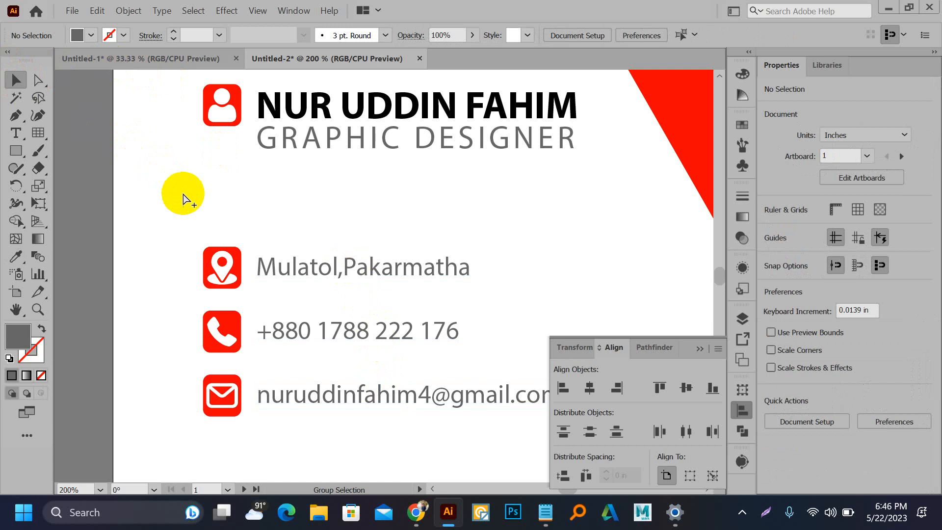
pyautogui.hotkey('ctrl', '1')
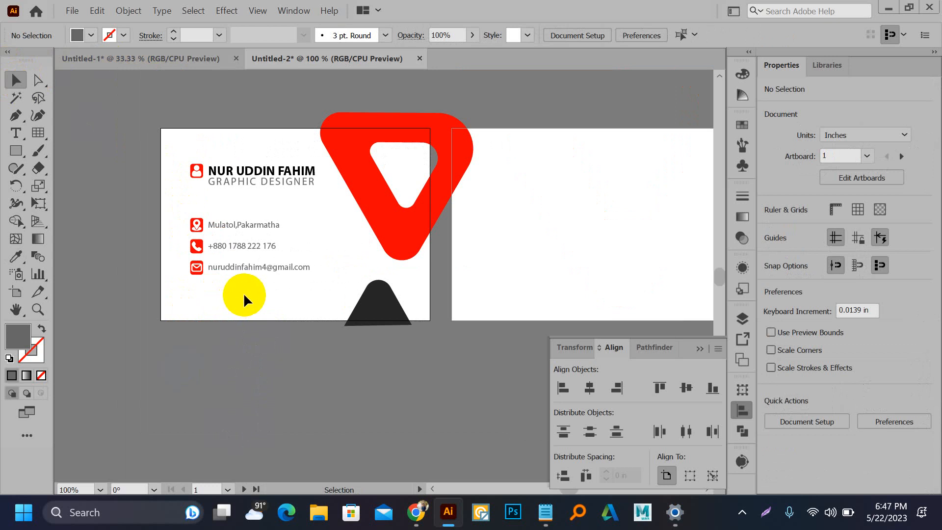
# Step: Draw a grey rectangle covering the whole card and move it off to the card's left
pyautogui.scroll(-1, 202, 184)
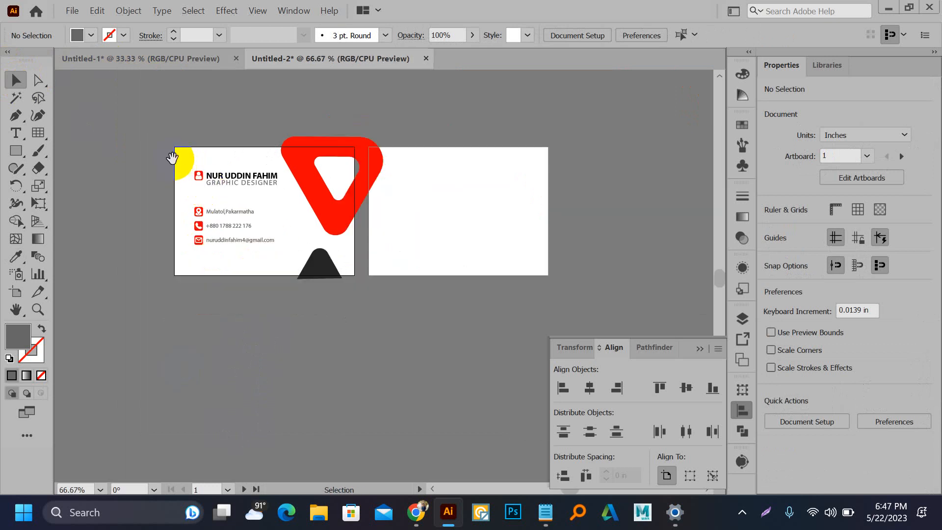
pyautogui.moveTo(172, 157); pyautogui.dragTo(403, 129)
pyautogui.scroll(-1, 353, 159)
pyautogui.scroll(1, 482, 187)
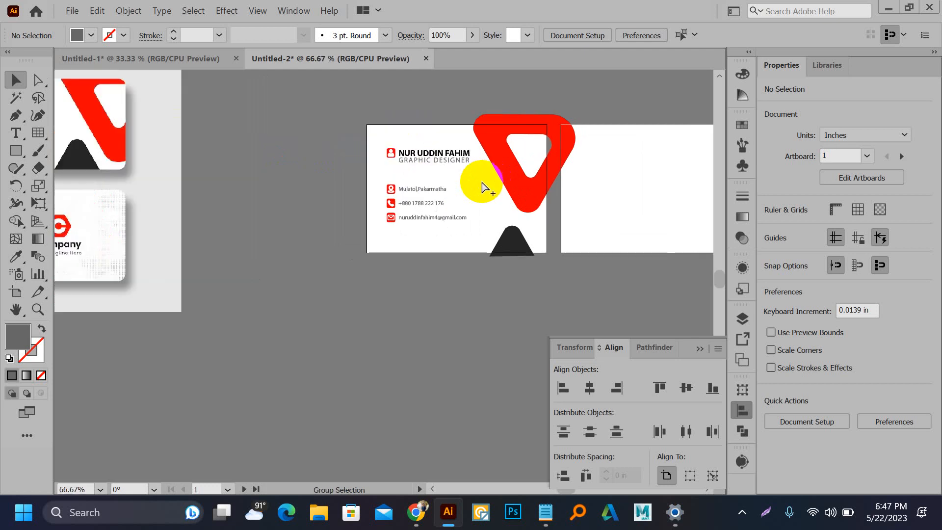
pyautogui.press('m')
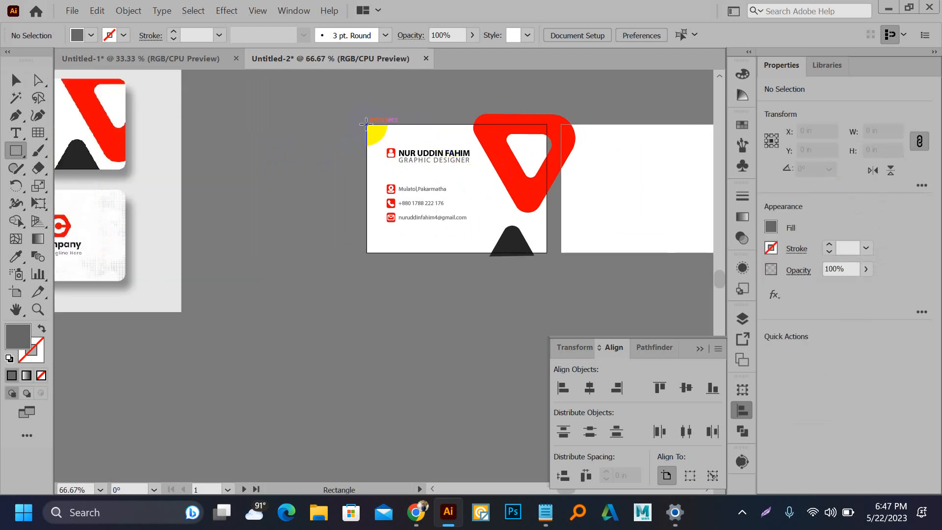
pyautogui.moveTo(365, 124); pyautogui.dragTo(547, 255)
pyautogui.scroll(-1, 502, 257)
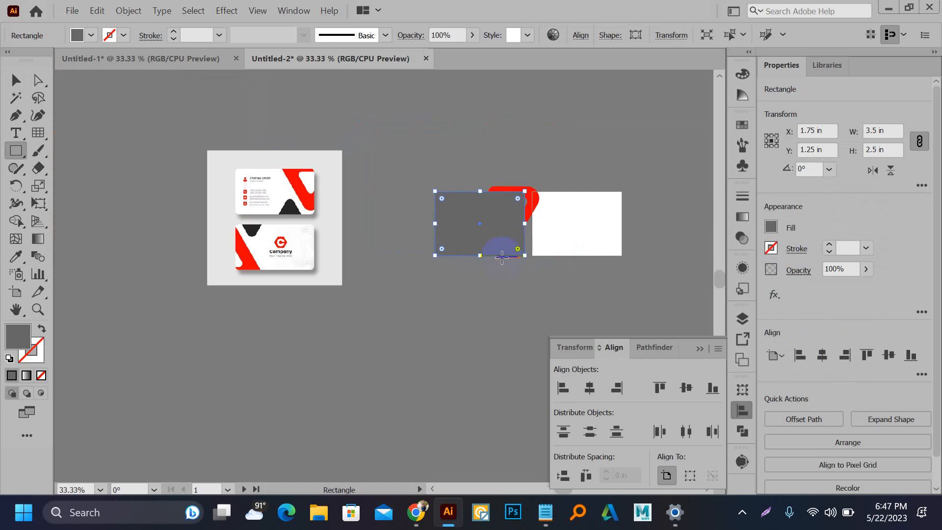
pyautogui.scroll(1, 502, 257)
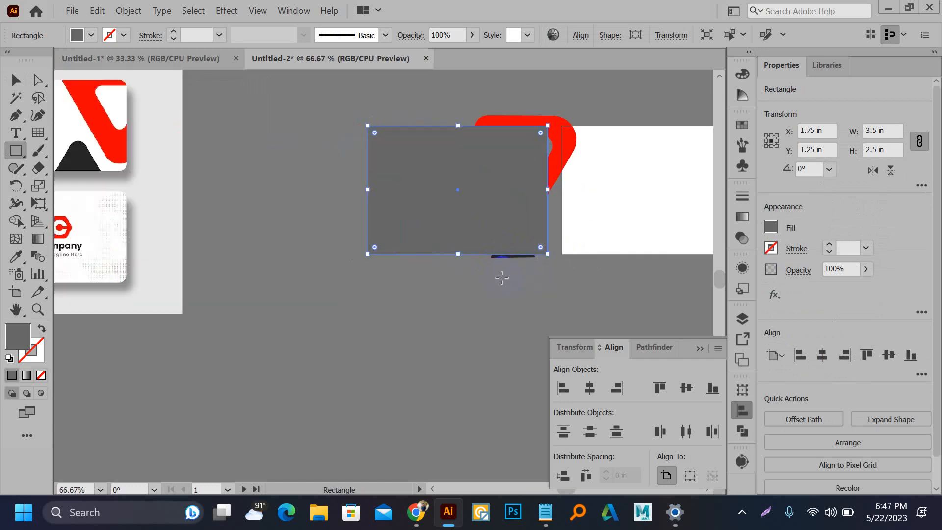
pyautogui.press('v')
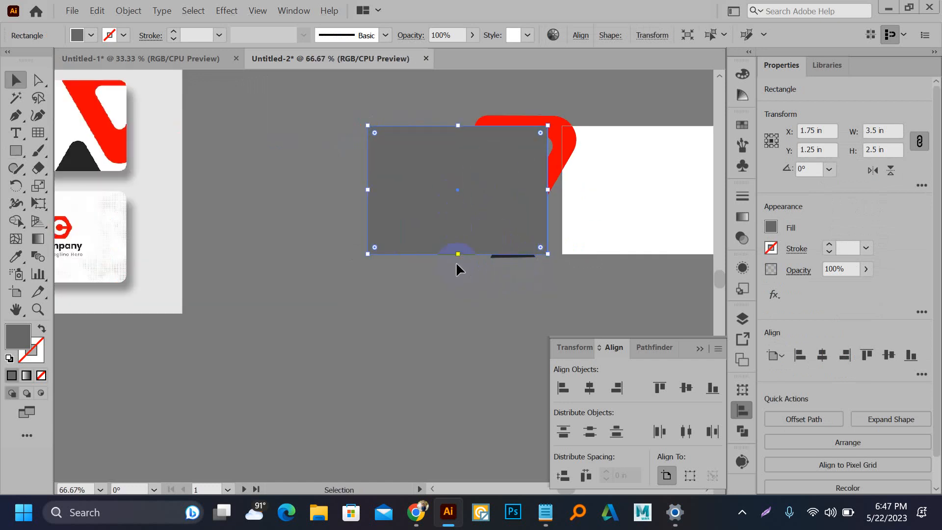
pyautogui.moveTo(458, 255); pyautogui.dragTo(458, 223)
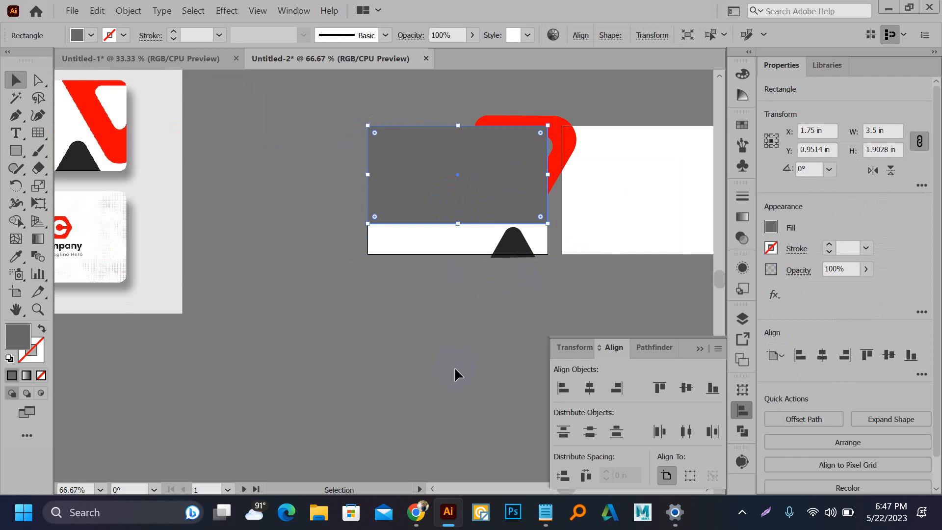
pyautogui.hotkey('ctrl', 'z')
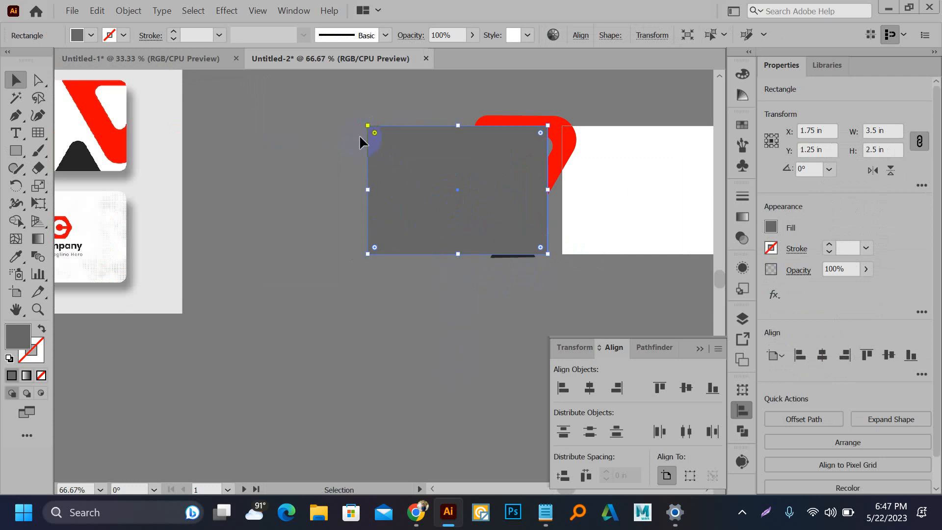
pyautogui.moveTo(368, 190); pyautogui.dragTo(151, 192)
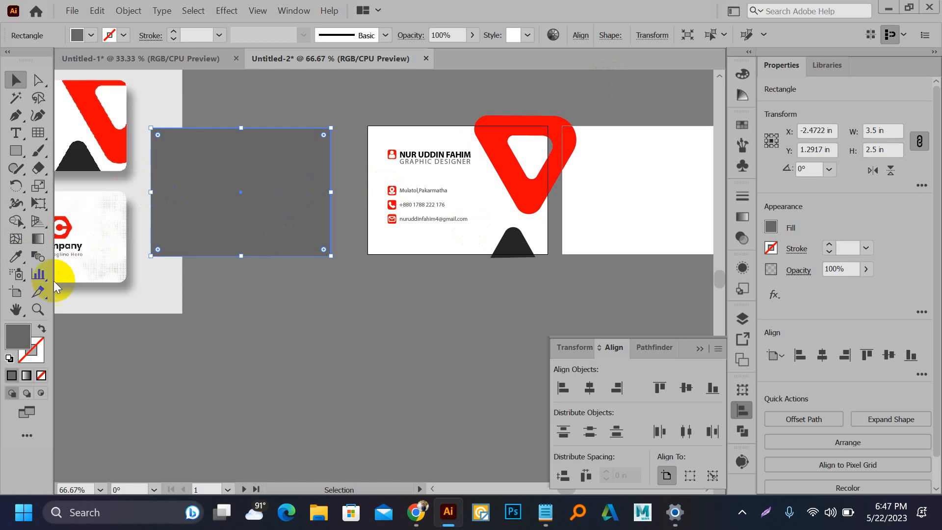
# Step: Switch to the Artboard tool and change Artboard 1's height to 2 in
pyautogui.click(15, 292)
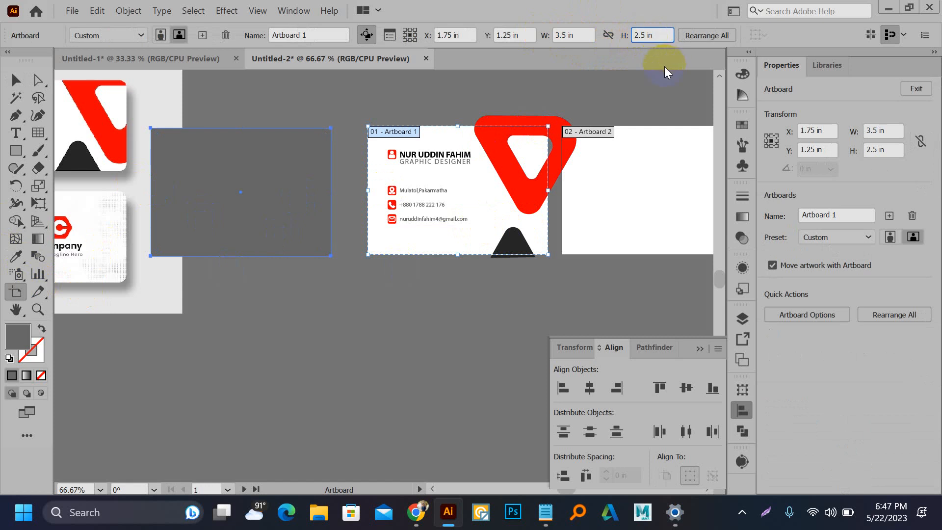
pyautogui.write('-')
pyautogui.press('BackSpace')
pyautogui.press('BackSpace')
pyautogui.press('BackSpace')
# Step: Confirm the 2 in artboard height, then shrink the red triangle and nudge it left
pyautogui.press('Return')
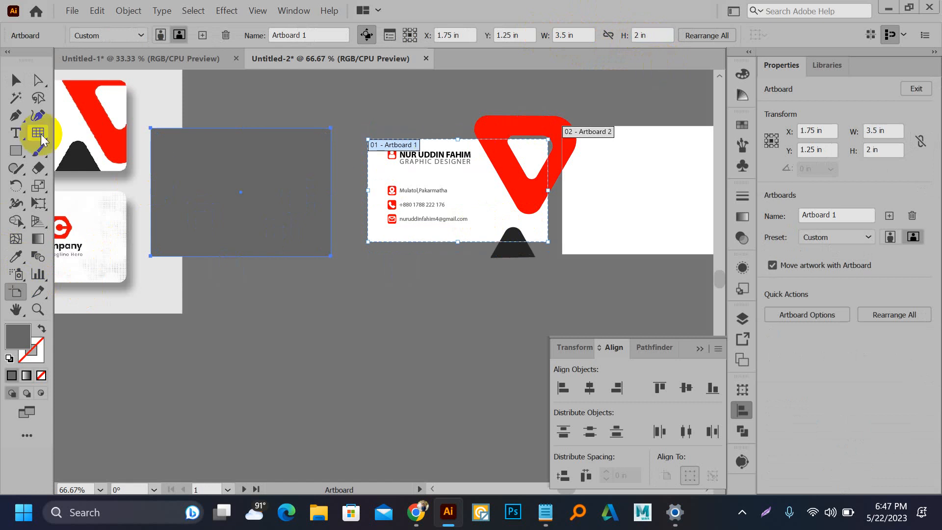
pyautogui.click(17, 86)
pyautogui.click(397, 93)
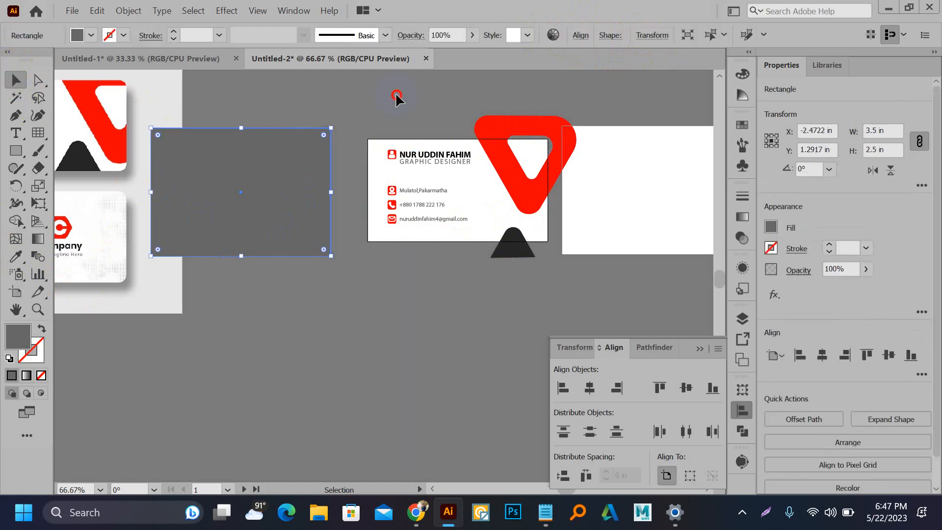
pyautogui.scroll(3, 541, 154)
pyautogui.click(487, 243)
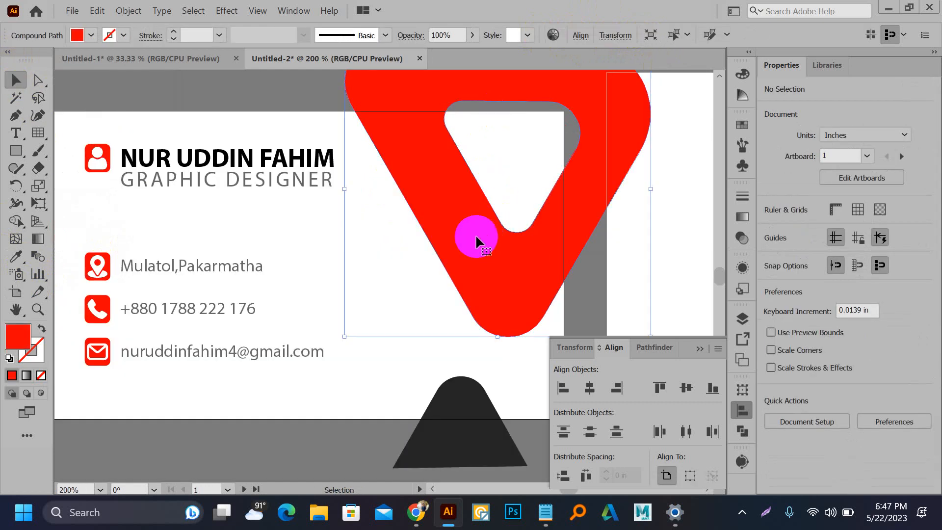
pyautogui.press('space')
pyautogui.moveTo(364, 251); pyautogui.dragTo(318, 376)
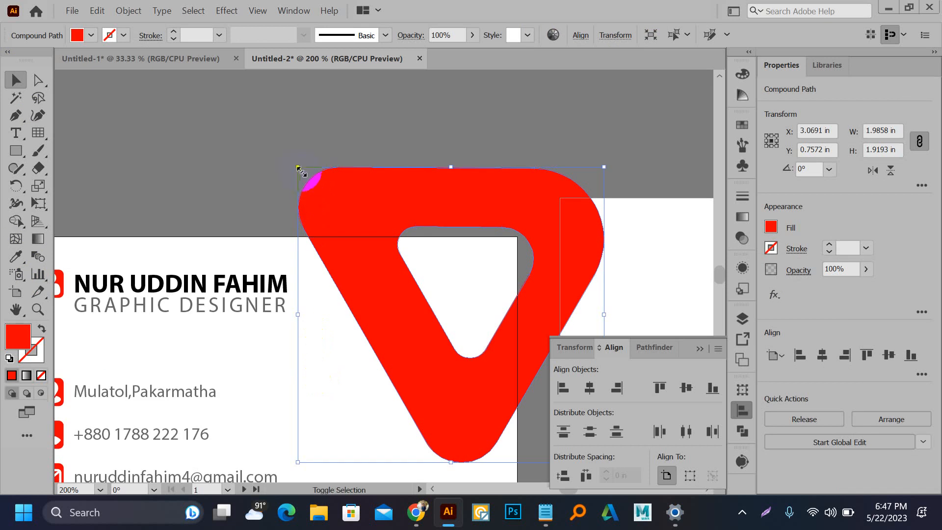
pyautogui.moveTo(302, 172); pyautogui.dragTo(315, 206)
pyautogui.moveTo(432, 309); pyautogui.dragTo(417, 305)
# Step: Move the dark triangle upward onto the card
pyautogui.press('space')
pyautogui.moveTo(406, 273); pyautogui.dragTo(458, 114)
pyautogui.scroll(-1, 445, 208)
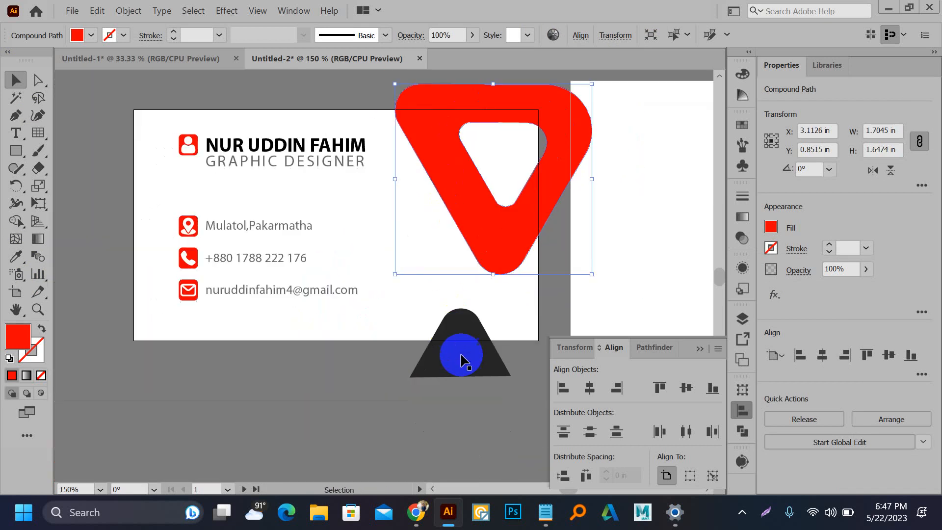
pyautogui.moveTo(461, 360); pyautogui.dragTo(458, 275)
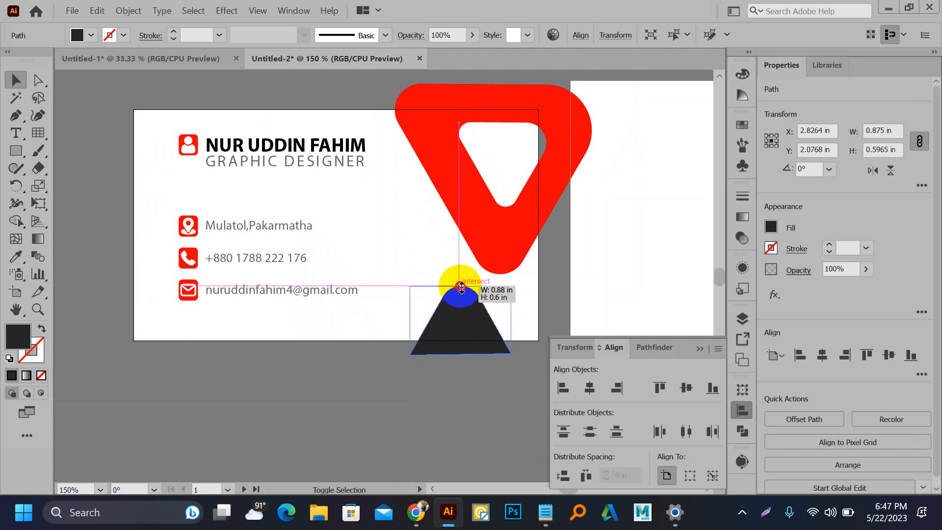
pyautogui.click(331, 215)
# Step: Lower the contact details group and the icon, name and title block slightly
pyautogui.moveTo(166, 201); pyautogui.dragTo(233, 290)
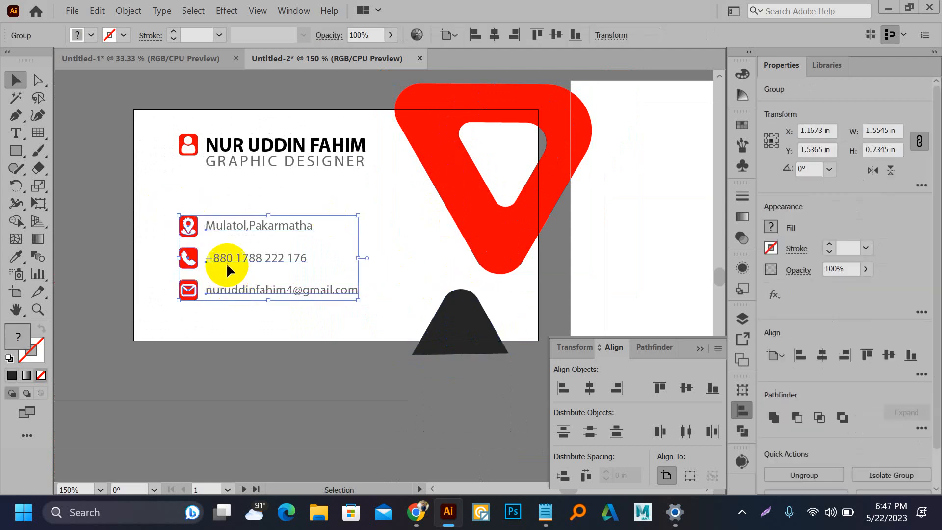
pyautogui.scroll(2, 227, 265)
pyautogui.moveTo(219, 232); pyautogui.dragTo(220, 243)
pyautogui.scroll(-2, 260, 244)
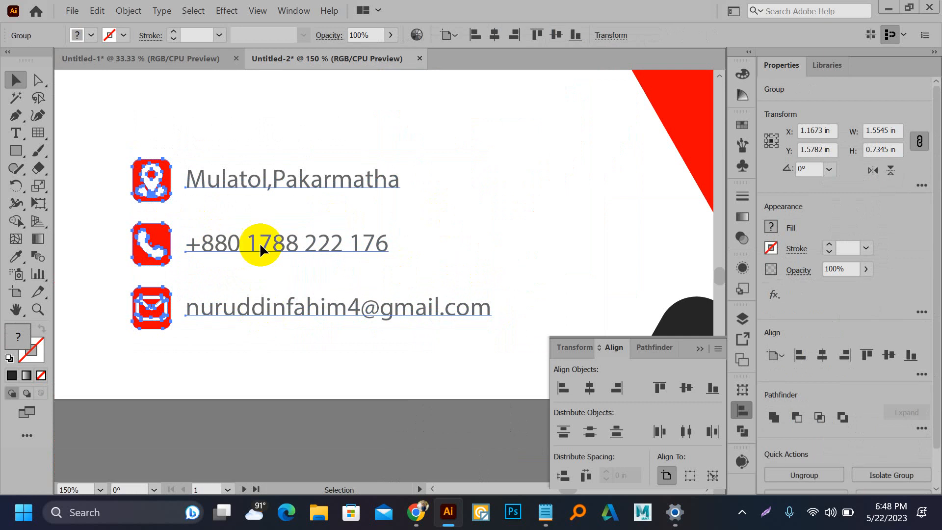
pyautogui.moveTo(182, 147); pyautogui.dragTo(312, 195)
pyautogui.click(293, 148)
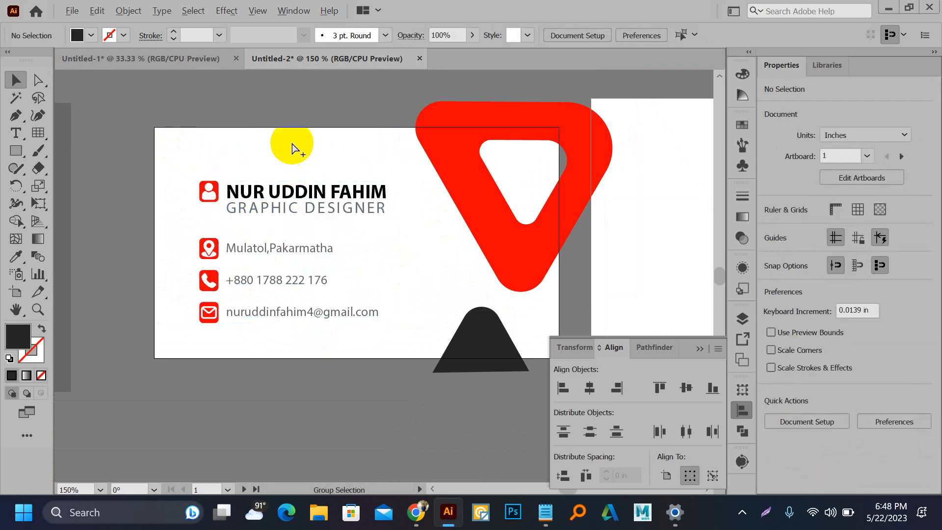
pyautogui.keyDown('alt'); pyautogui.scroll(-1, 292, 148); pyautogui.keyUp('alt')
# Step: Place a 3.5 × 2 in rectangle at the card's top-left corner
pyautogui.press('m')
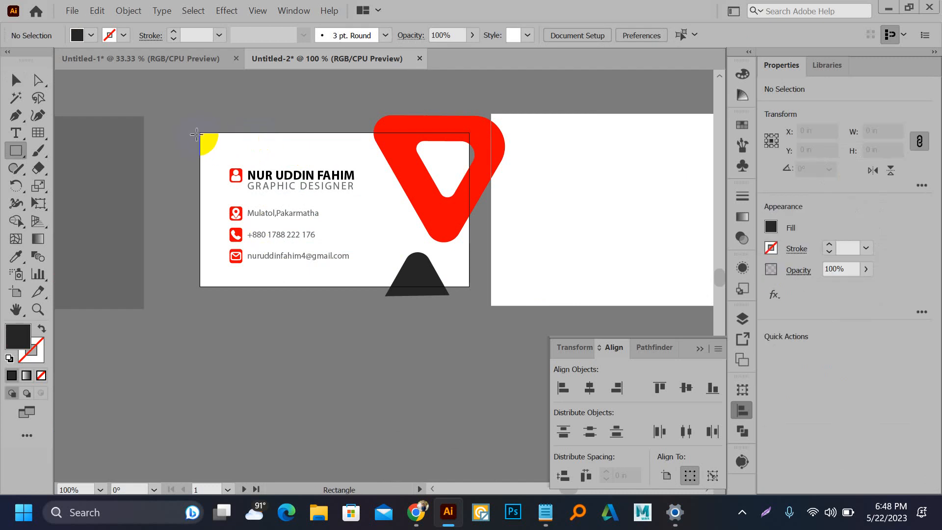
pyautogui.click(202, 134)
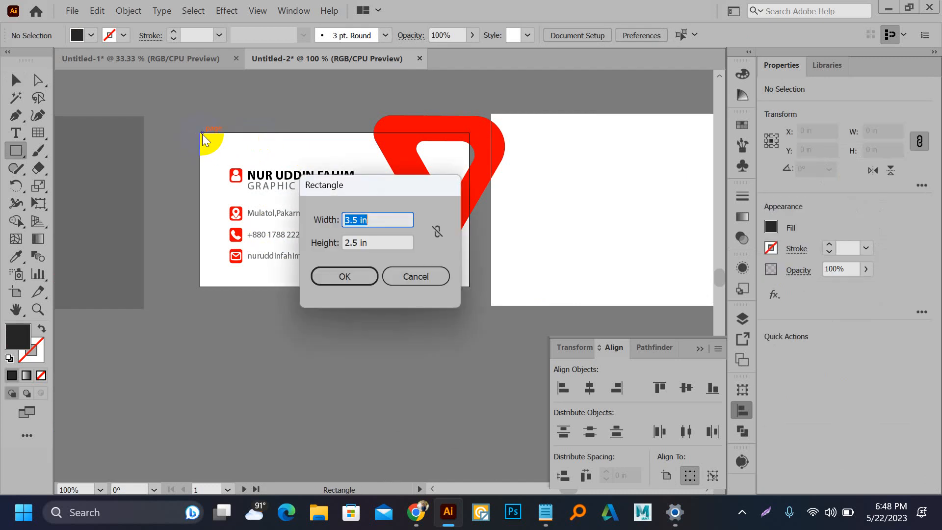
pyautogui.click(357, 243)
pyautogui.click(367, 276)
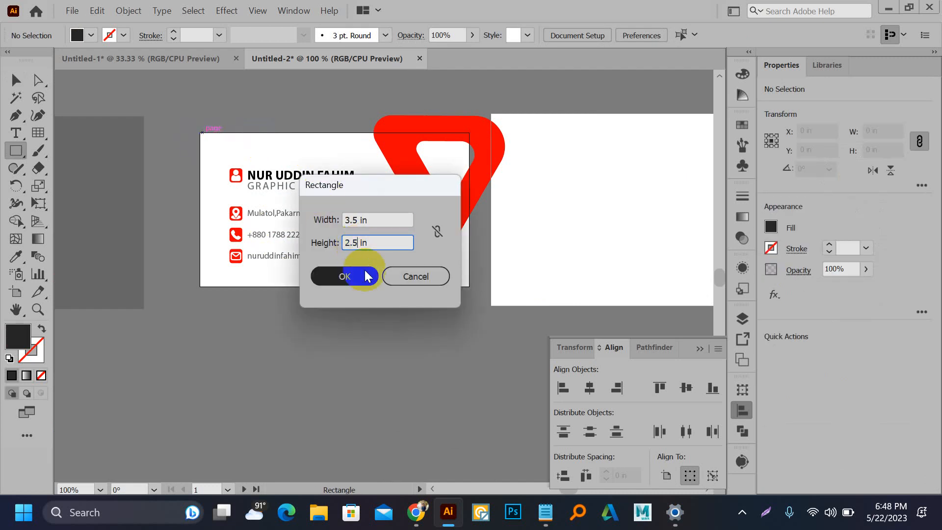
pyautogui.click(367, 277)
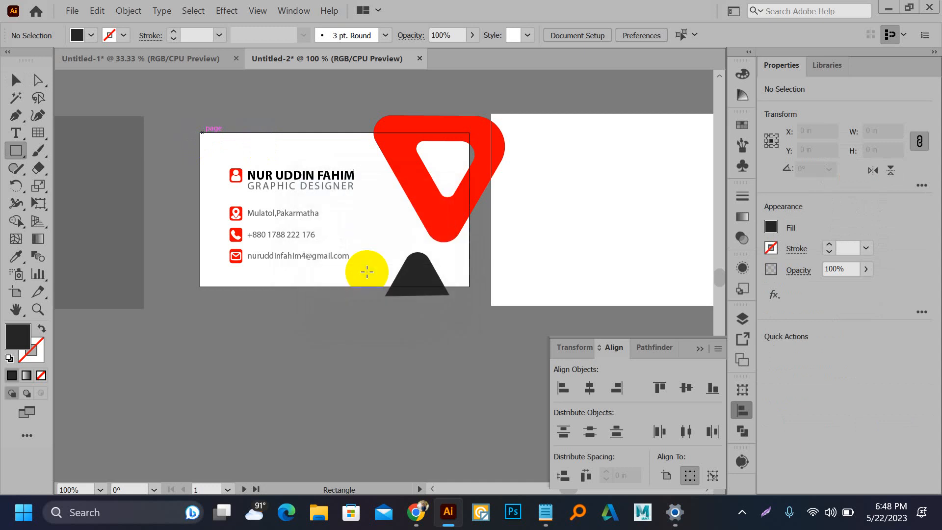
# Step: Extend the dark rectangle's left edge out to the card edge
pyautogui.press('v')
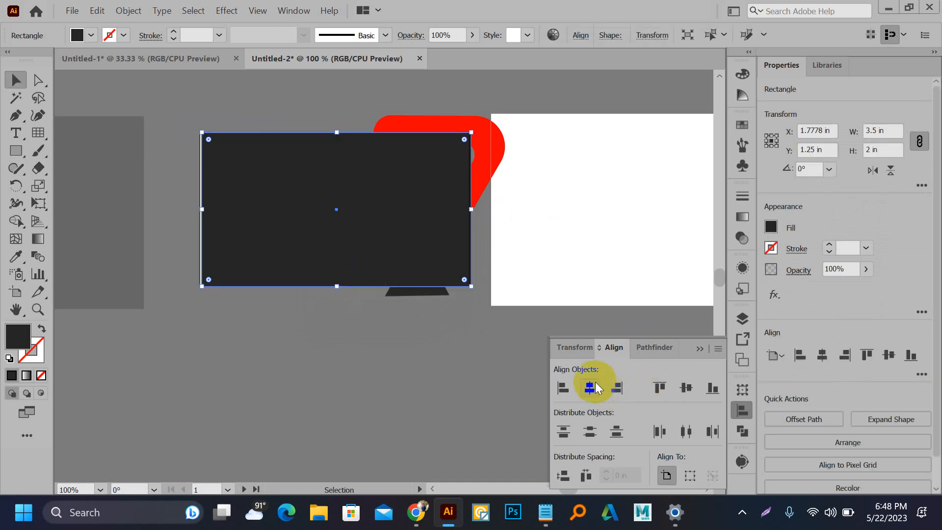
pyautogui.click(226, 164)
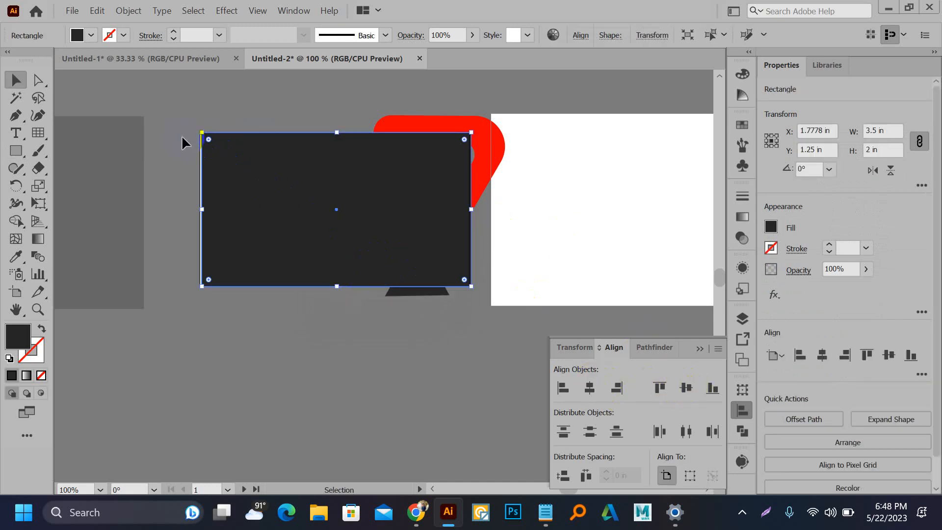
pyautogui.click(182, 101)
pyautogui.scroll(1, 207, 210)
pyautogui.click(209, 216)
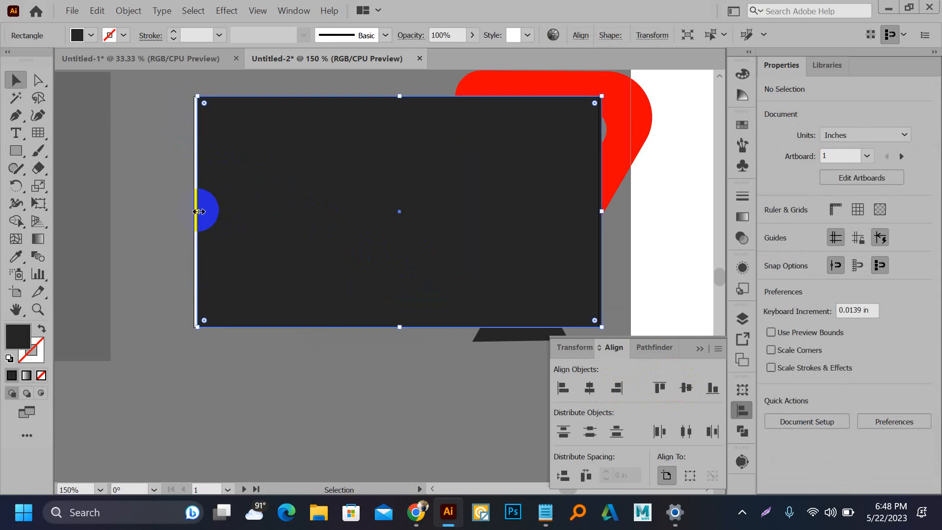
pyautogui.scroll(4, 199, 334)
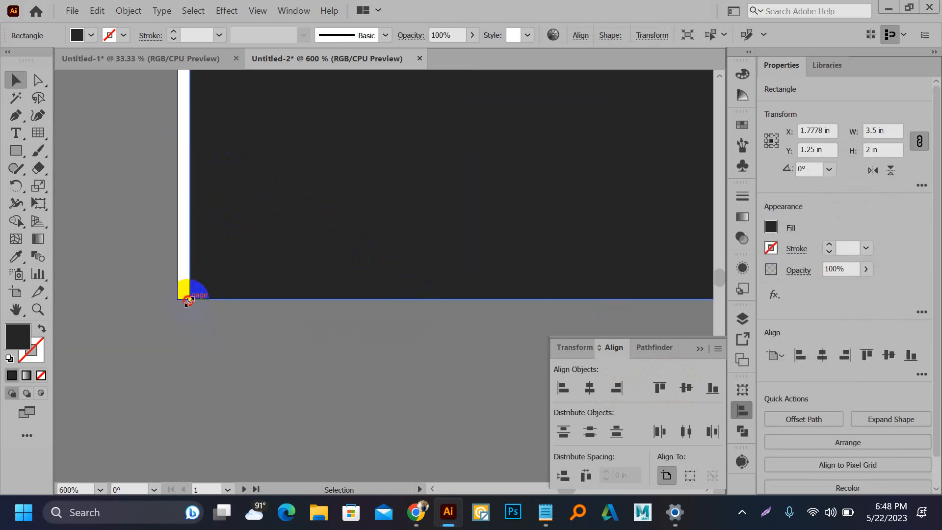
pyautogui.moveTo(189, 299); pyautogui.dragTo(178, 299)
pyautogui.click(186, 335)
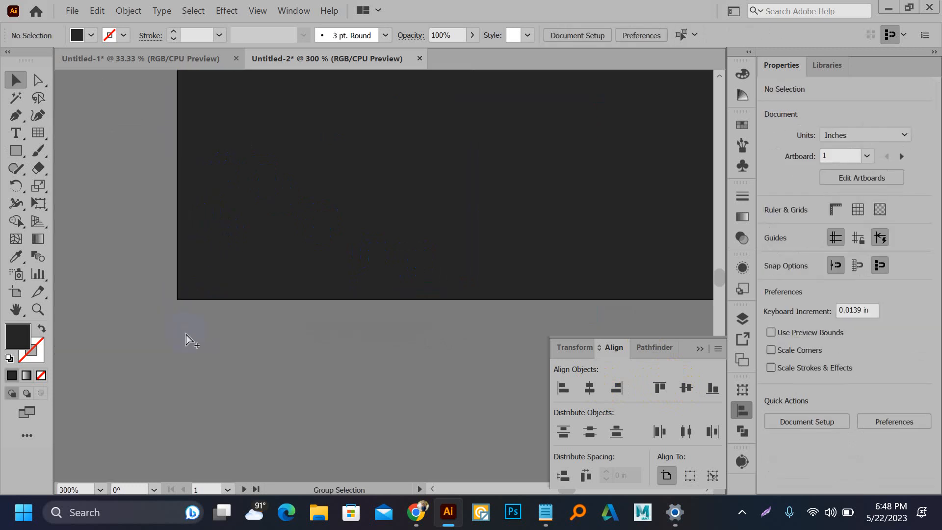
pyautogui.scroll(-6, 169, 304)
# Step: Select all the card artwork and make a clipping mask from the rectangle
pyautogui.moveTo(148, 124); pyautogui.dragTo(435, 347)
pyautogui.rightClick(384, 265)
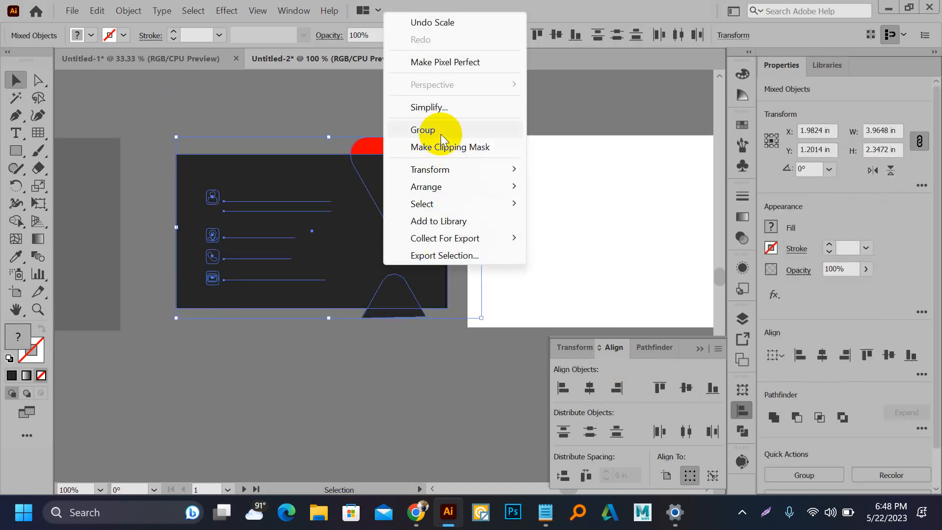
pyautogui.click(417, 145)
pyautogui.click(357, 127)
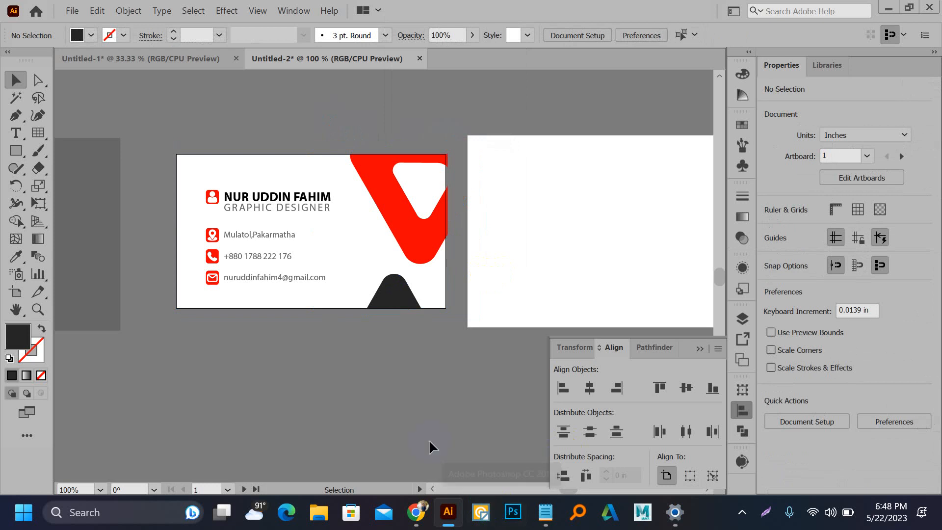
# Step: Set Artboard 2's height to 2 in so it matches the card's 3.5 × 2 in
pyautogui.scroll(-2, 332, 322)
pyautogui.moveTo(320, 322); pyautogui.dragTo(449, 219)
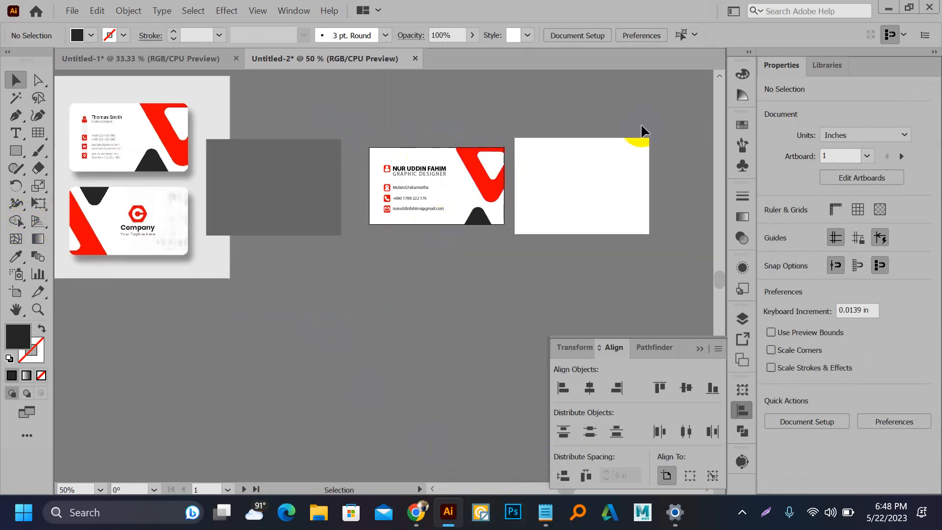
pyautogui.click(473, 181)
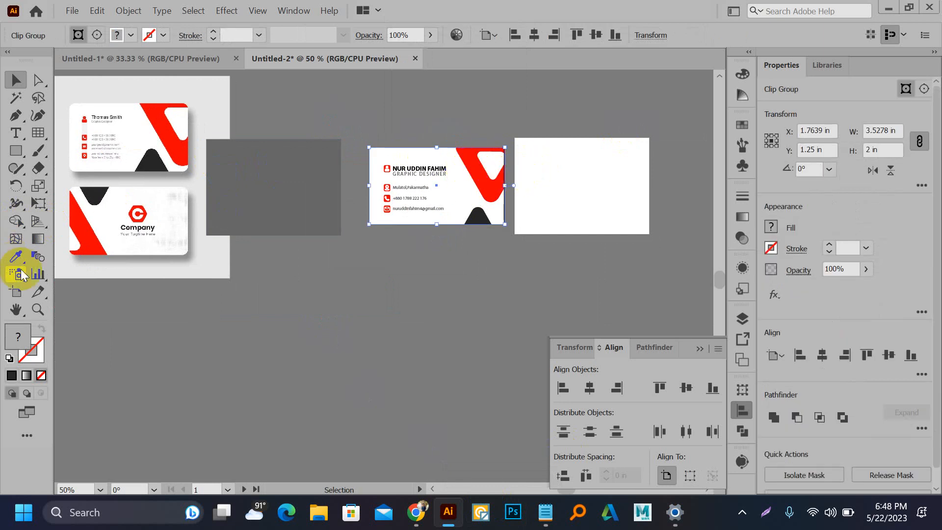
pyautogui.click(15, 292)
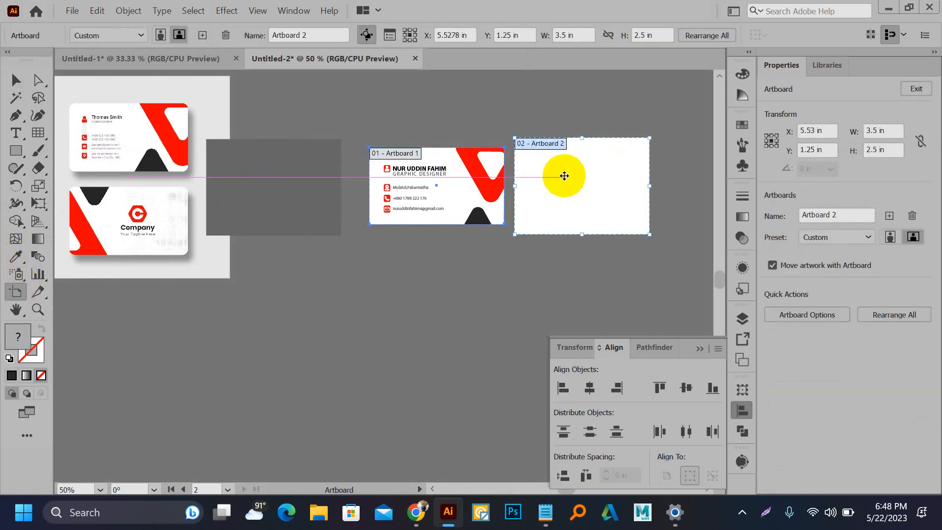
pyautogui.click(647, 35)
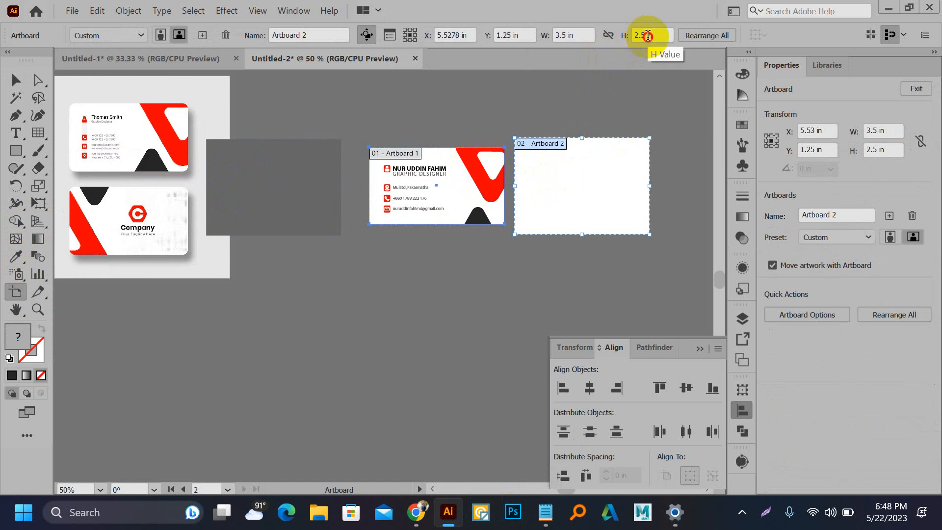
pyautogui.press('BackSpace')
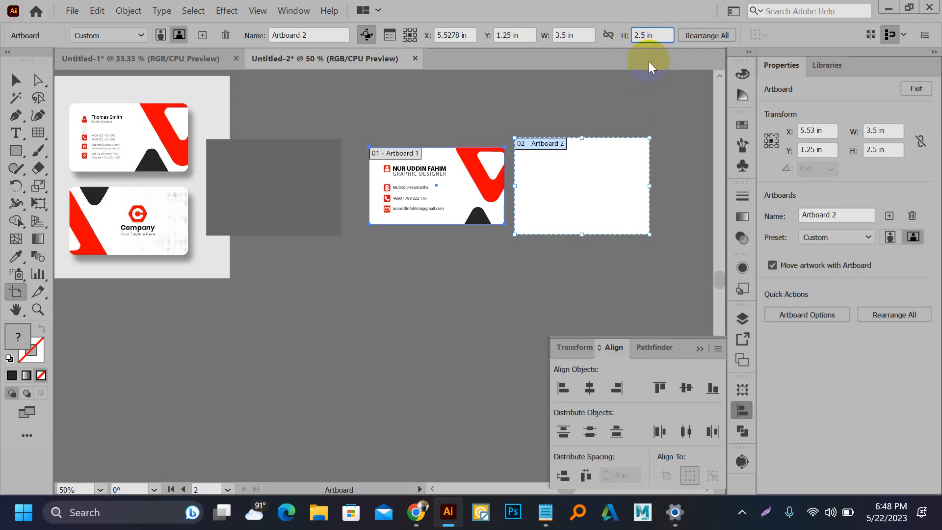
pyautogui.press('Return')
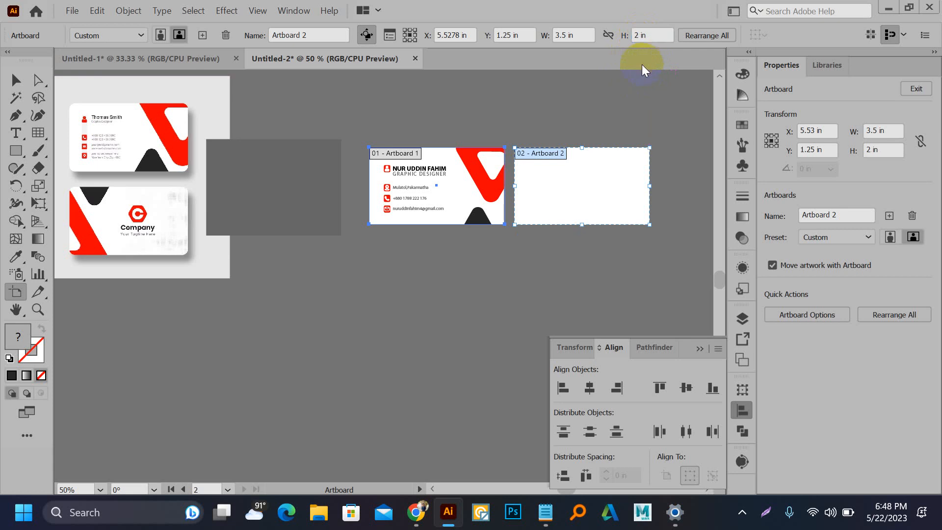
pyautogui.click(16, 80)
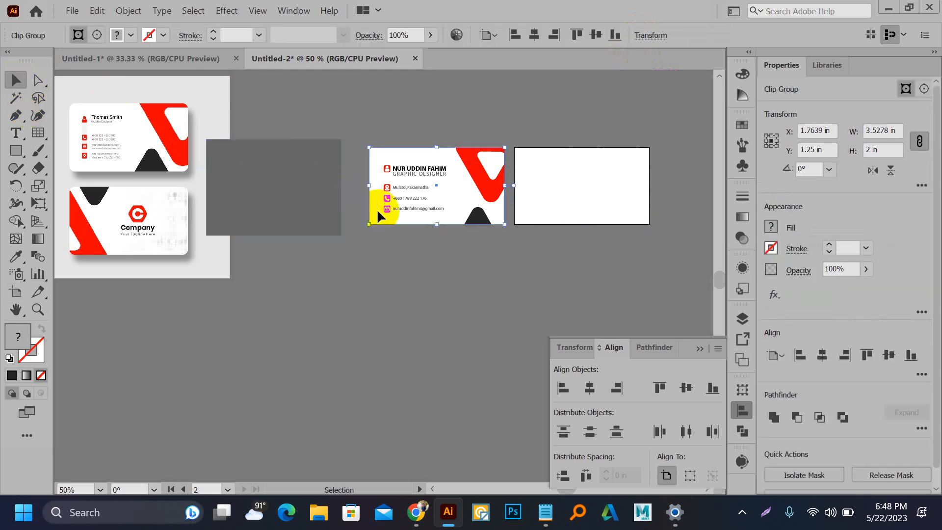
# Step: Copy the business card onto Artboard 2
pyautogui.click(370, 239)
pyautogui.click(376, 200)
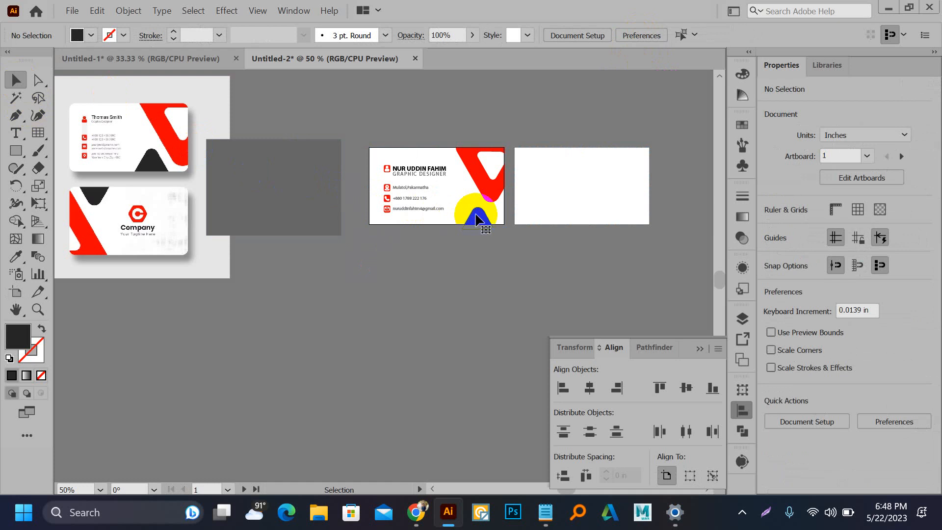
pyautogui.moveTo(459, 206); pyautogui.dragTo(619, 188)
pyautogui.click(572, 225)
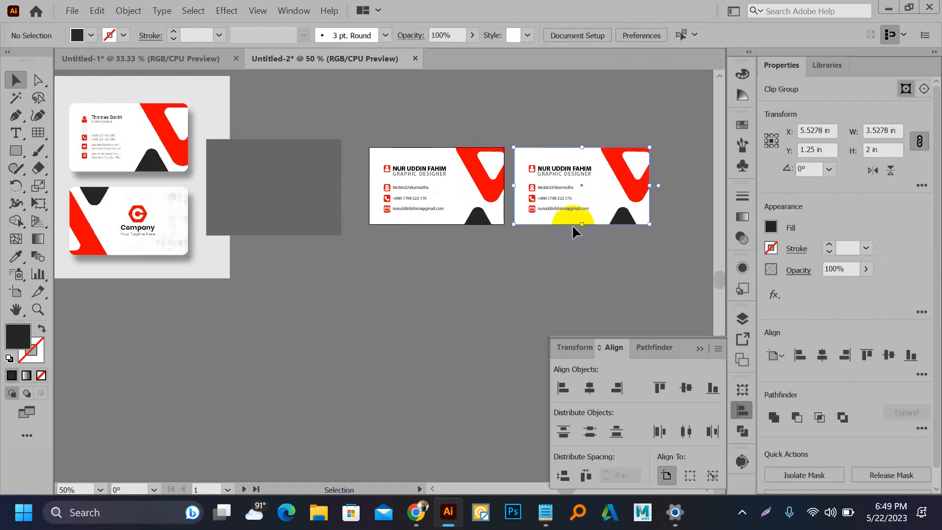
pyautogui.click(556, 166)
pyautogui.rightClick(557, 168)
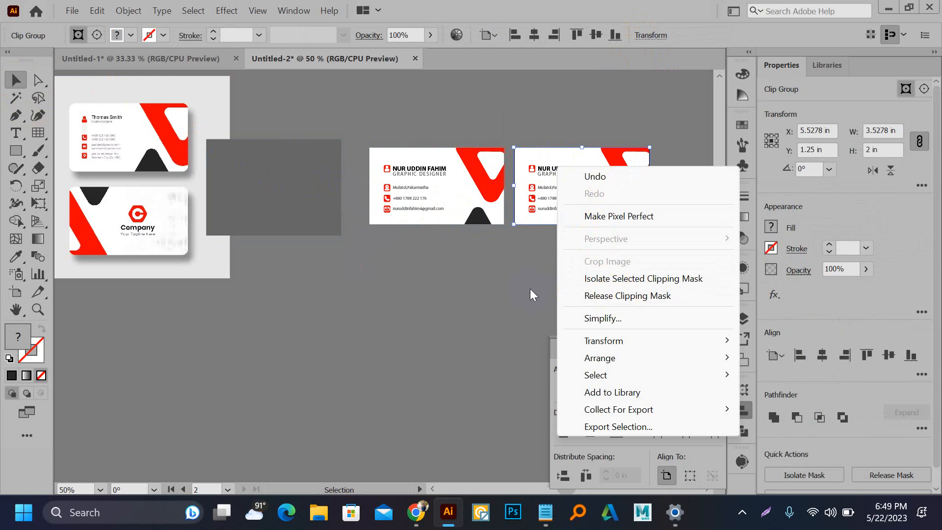
pyautogui.click(525, 266)
pyautogui.scroll(2, 546, 218)
# Step: Delete the text lines and icons from the copied card
pyautogui.press('a')
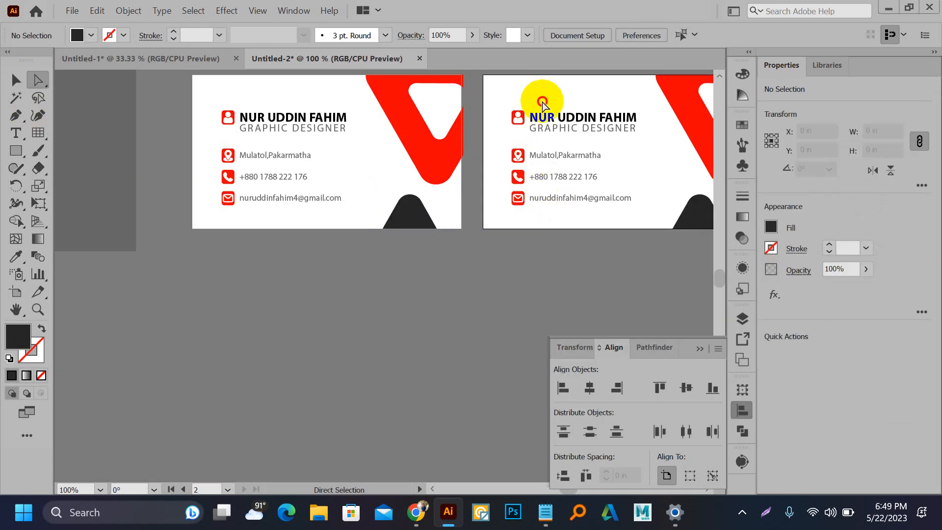
pyautogui.moveTo(543, 103); pyautogui.dragTo(598, 216)
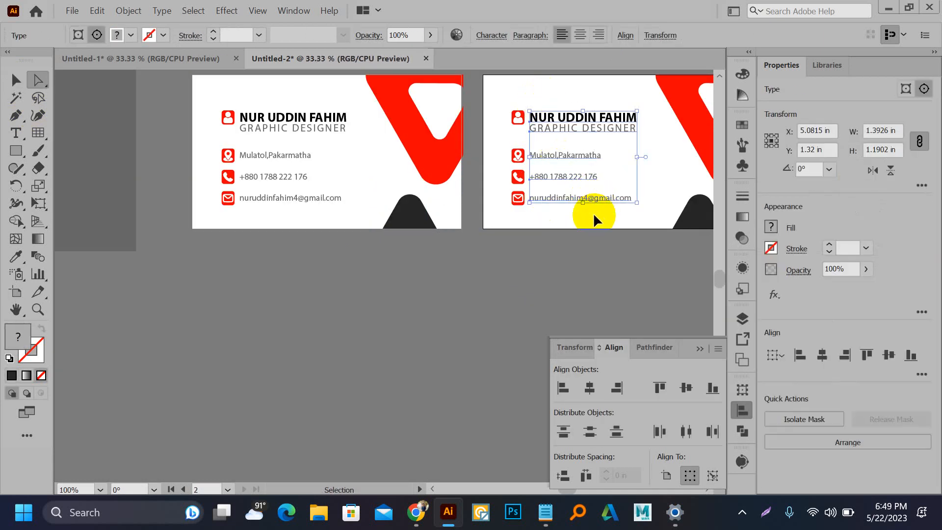
pyautogui.scroll(-4, 594, 212)
pyautogui.scroll(3, 594, 205)
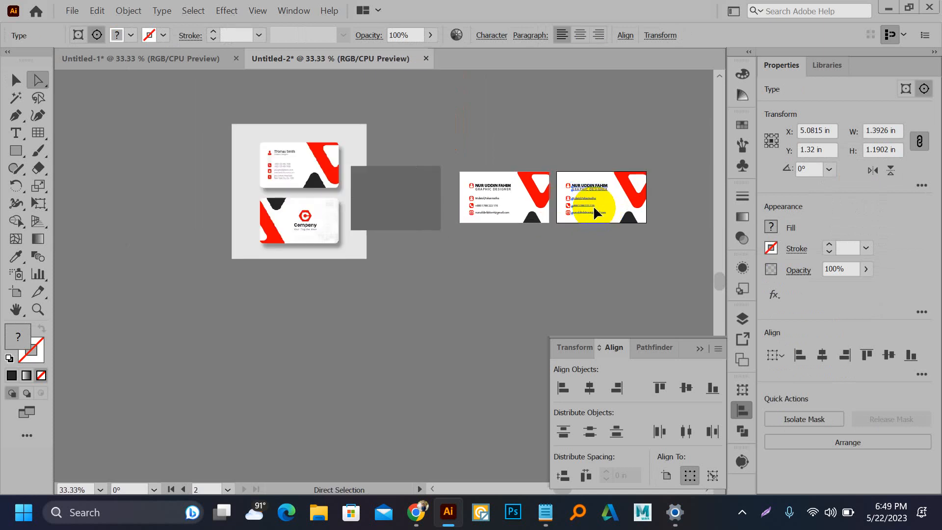
pyautogui.press('Delete')
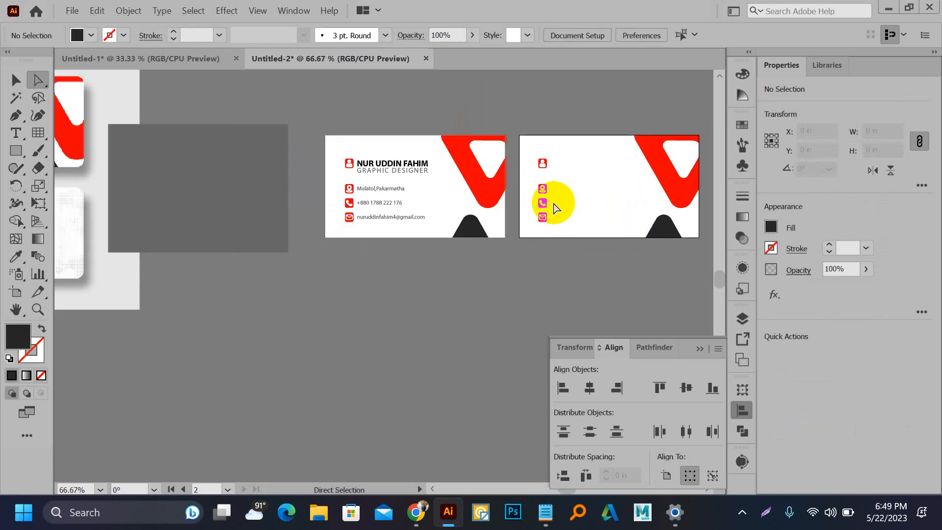
pyautogui.moveTo(532, 155); pyautogui.dragTo(569, 234)
pyautogui.press('v')
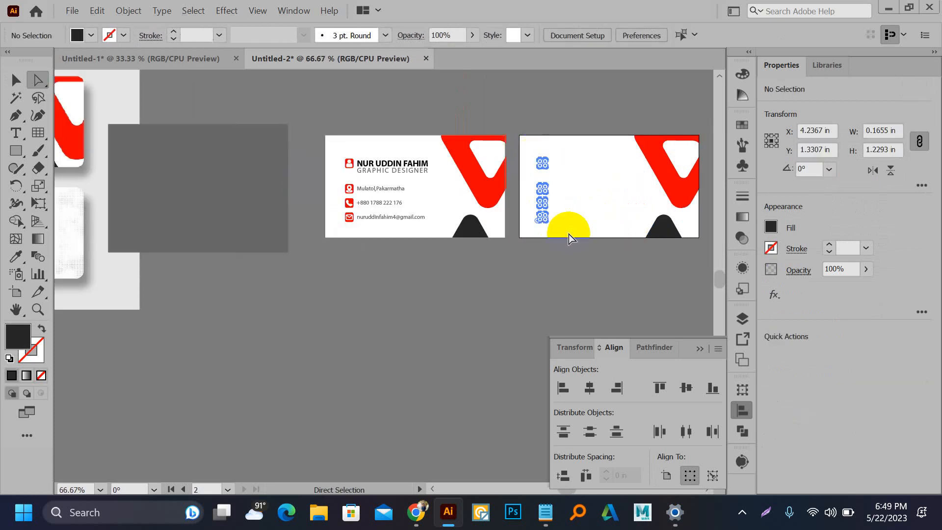
pyautogui.press('Delete')
# Step: Flip the copy's red corner graphic horizontally and vertically
pyautogui.click(660, 147)
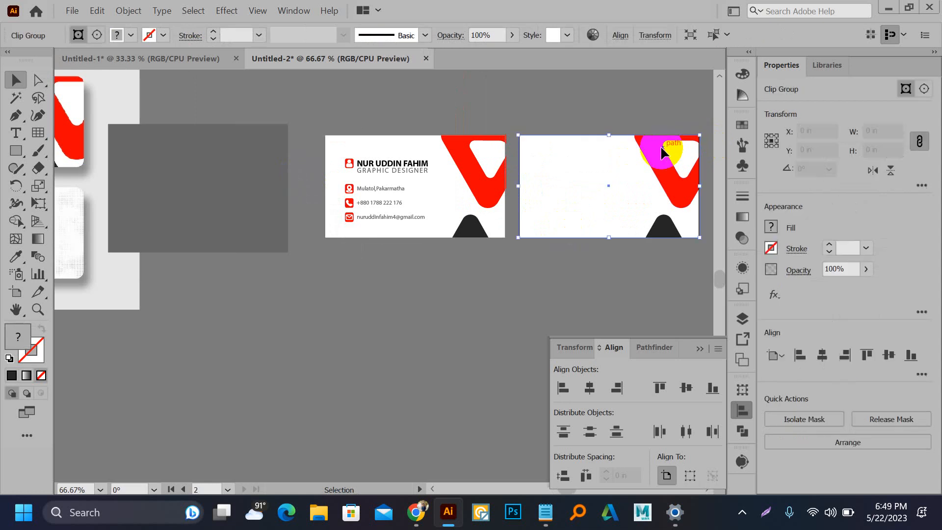
pyautogui.click(873, 170)
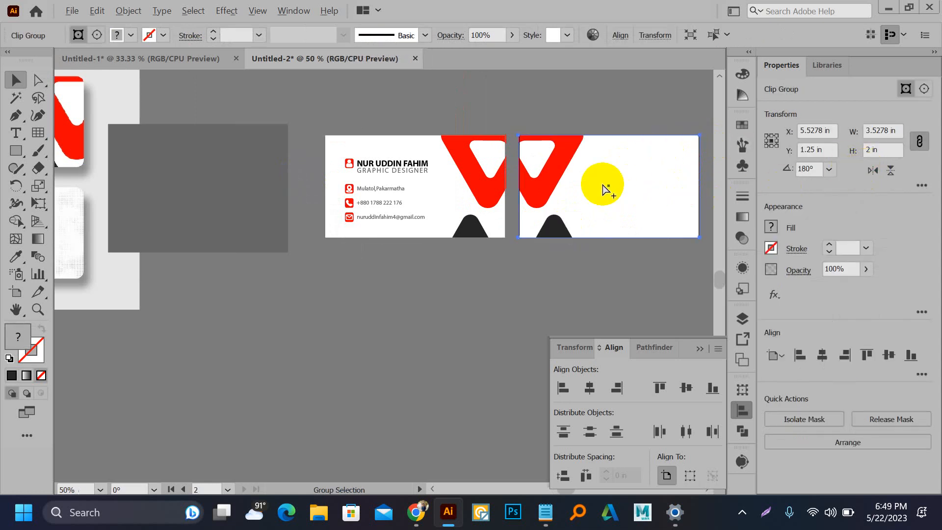
pyautogui.scroll(-2, 606, 190)
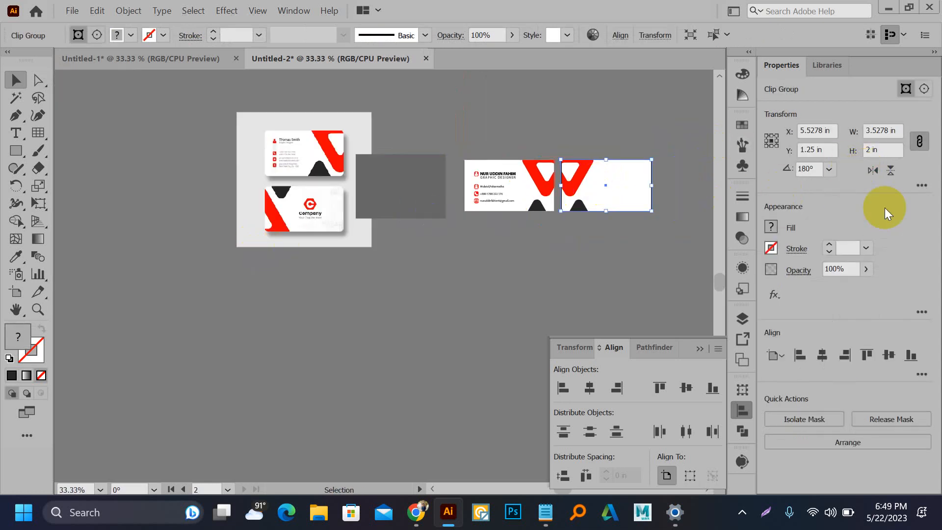
pyautogui.click(891, 171)
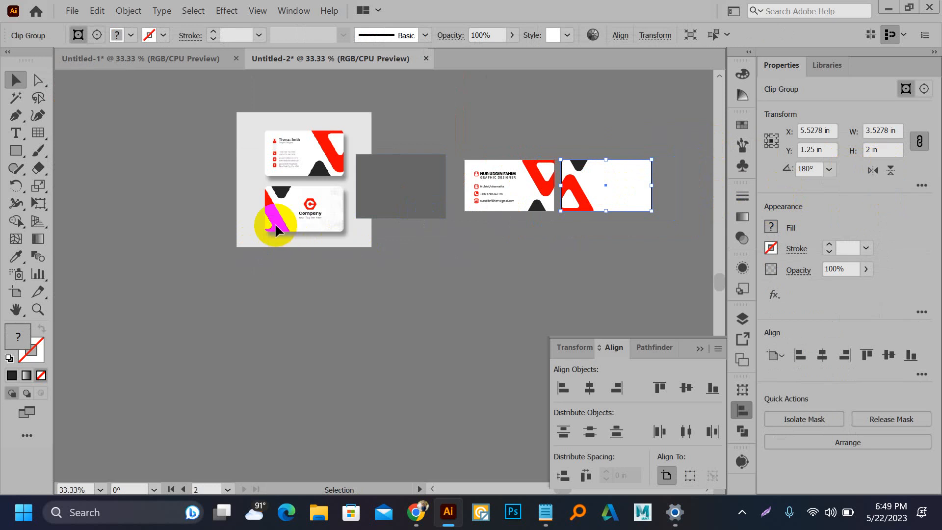
pyautogui.click(598, 137)
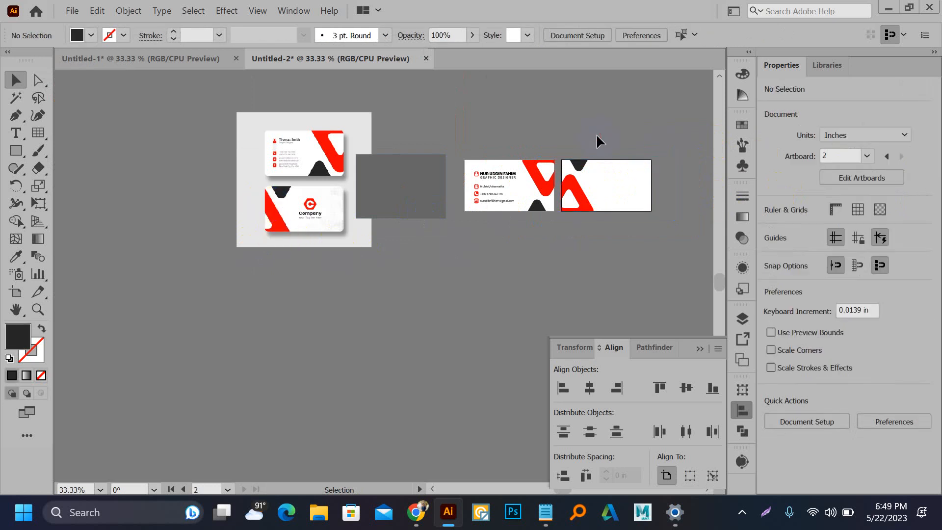
pyautogui.scroll(2, 597, 137)
pyautogui.moveTo(612, 196); pyautogui.dragTo(577, 164)
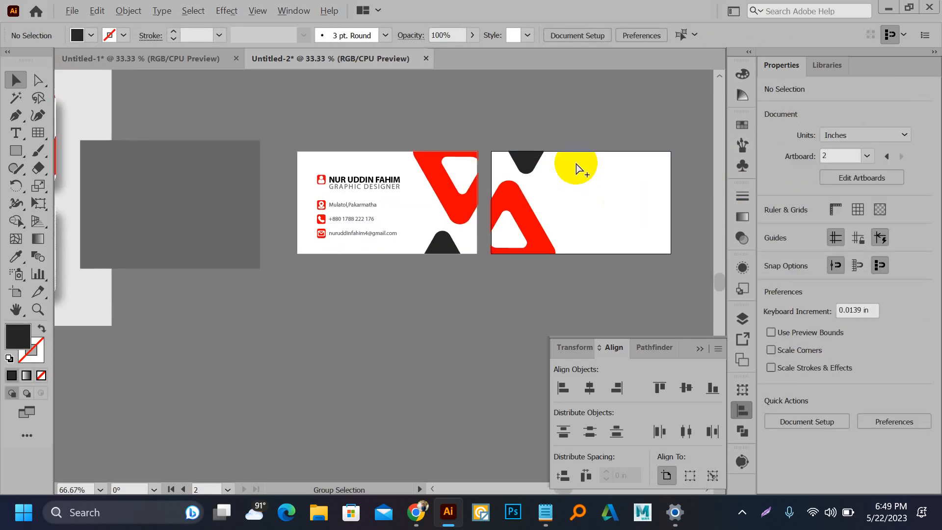
# Step: Draw a hexagon with the Polygon tool on the dark rectangle
pyautogui.scroll(-2, 578, 164)
pyautogui.scroll(1, 593, 178)
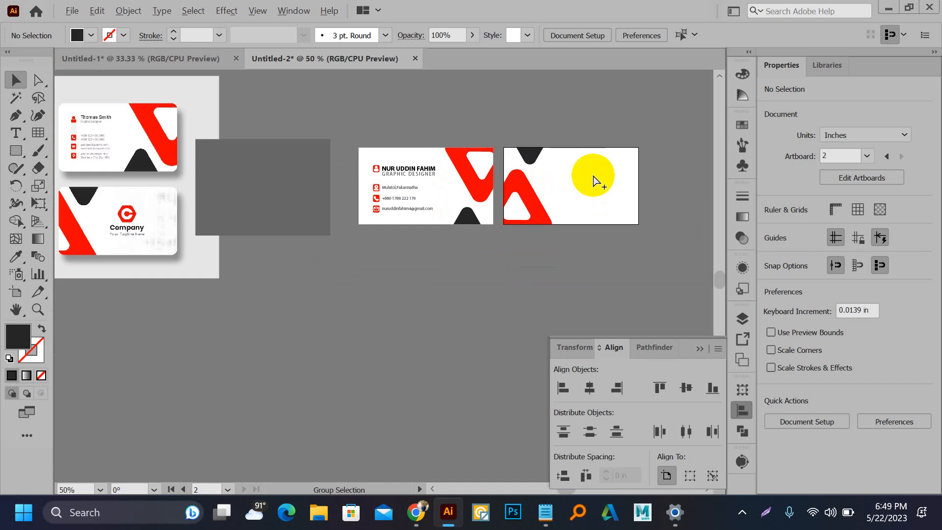
pyautogui.moveTo(186, 213); pyautogui.dragTo(282, 210)
pyautogui.scroll(3, 279, 210)
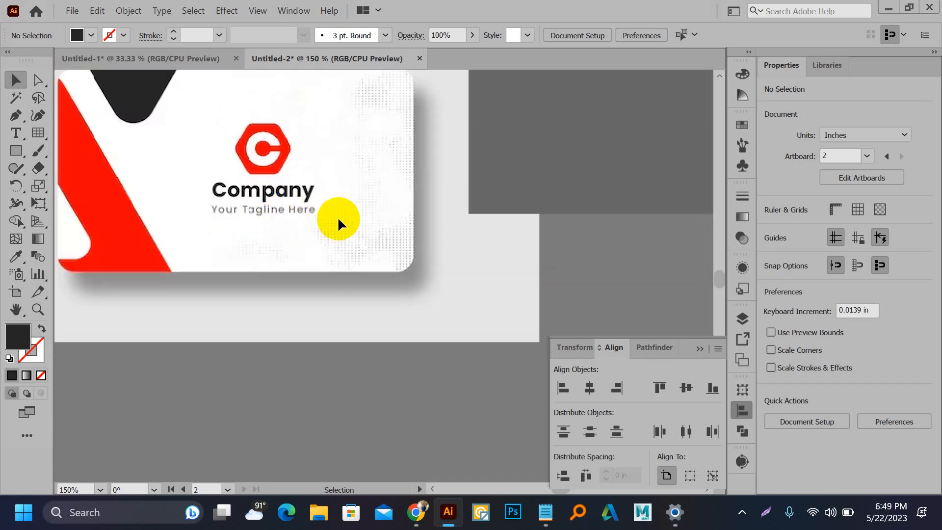
pyautogui.moveTo(338, 217); pyautogui.dragTo(222, 307)
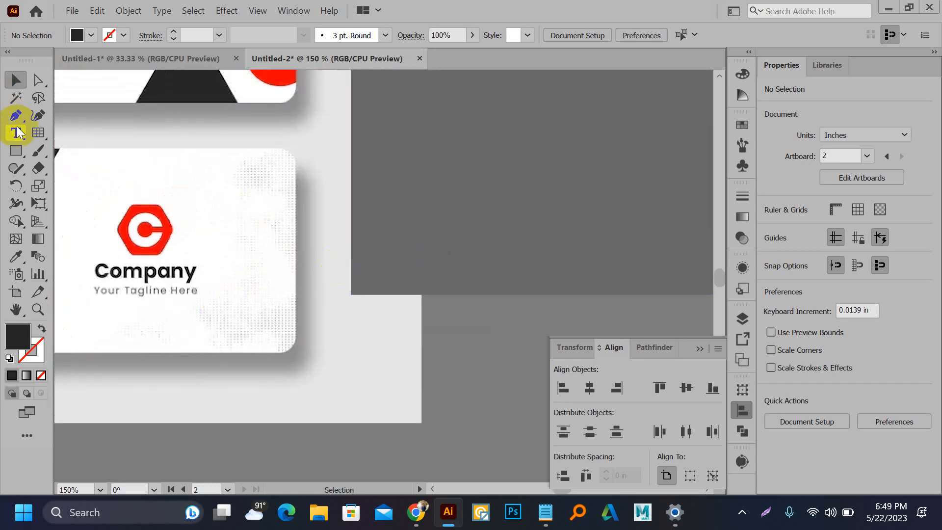
pyautogui.moveTo(18, 153); pyautogui.dragTo(76, 210)
pyautogui.moveTo(434, 160); pyautogui.dragTo(450, 186)
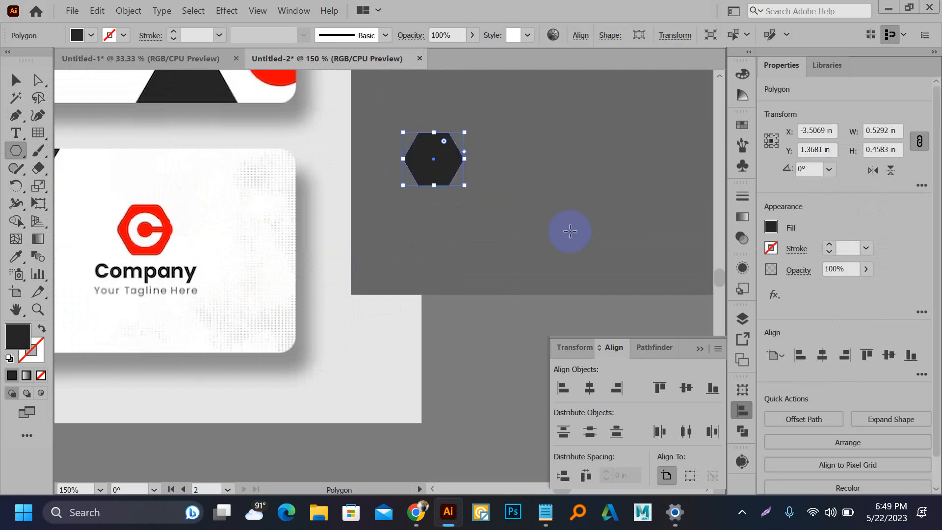
# Step: Fill the hexagon with the Company logo's red, enlarge it, and put a copy behind it
pyautogui.press('v')
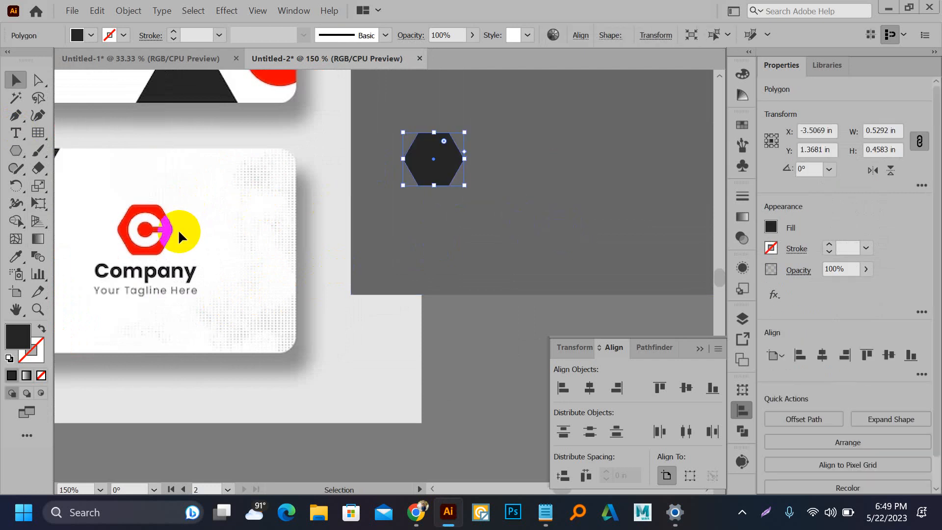
pyautogui.press('i')
pyautogui.click(149, 217)
pyautogui.press('v')
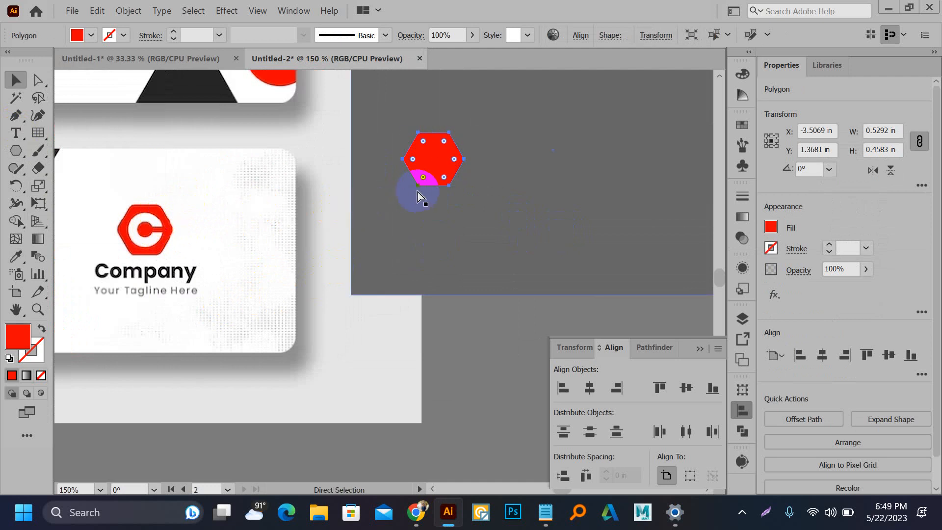
pyautogui.moveTo(461, 185); pyautogui.dragTo(480, 196)
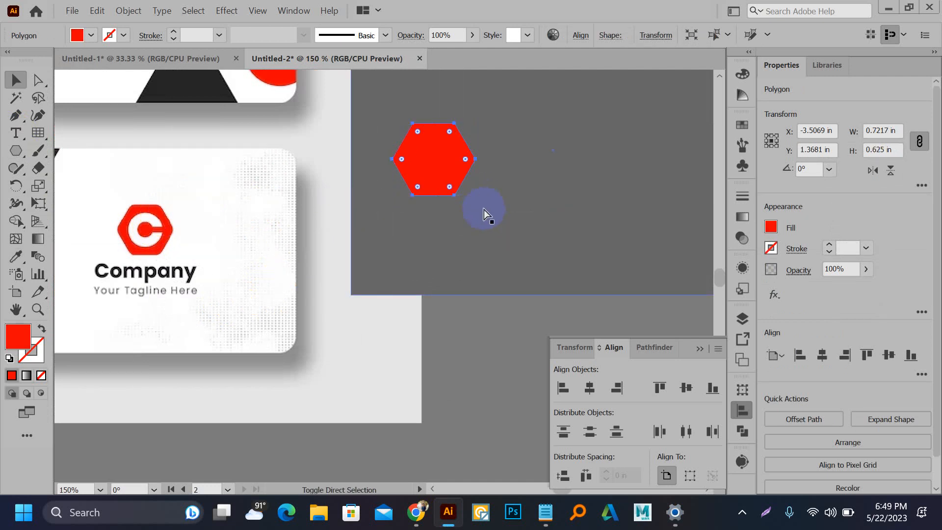
pyautogui.hotkey('ctrl', '[')
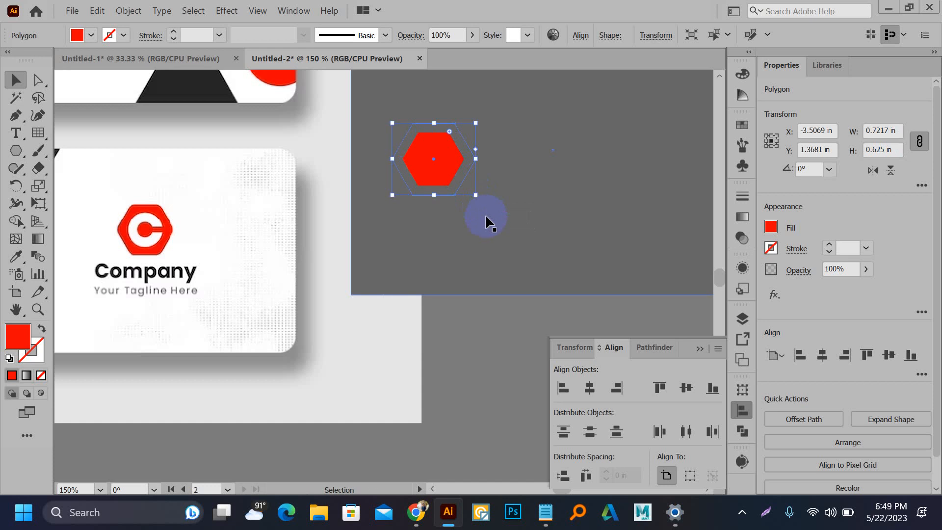
# Step: Cut the small hexagon out of the large one with Minus Front to make a ring
pyautogui.scroll(-2, 331, 299)
pyautogui.moveTo(435, 196); pyautogui.dragTo(210, 175)
pyautogui.scroll(3, 329, 200)
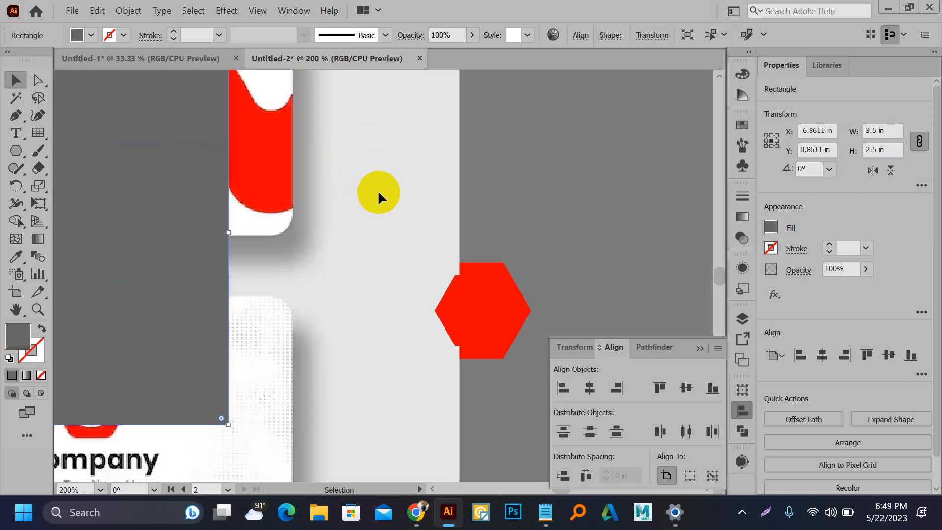
pyautogui.moveTo(490, 235); pyautogui.dragTo(523, 319)
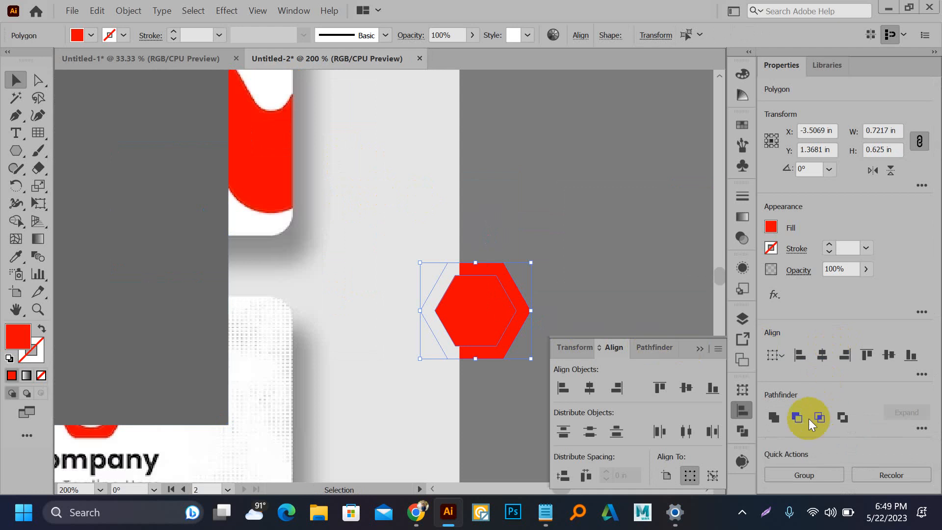
pyautogui.click(797, 417)
# Step: Move the hexagon ring onto the blank back card
pyautogui.moveTo(524, 310); pyautogui.dragTo(599, 264)
pyautogui.scroll(-3, 388, 161)
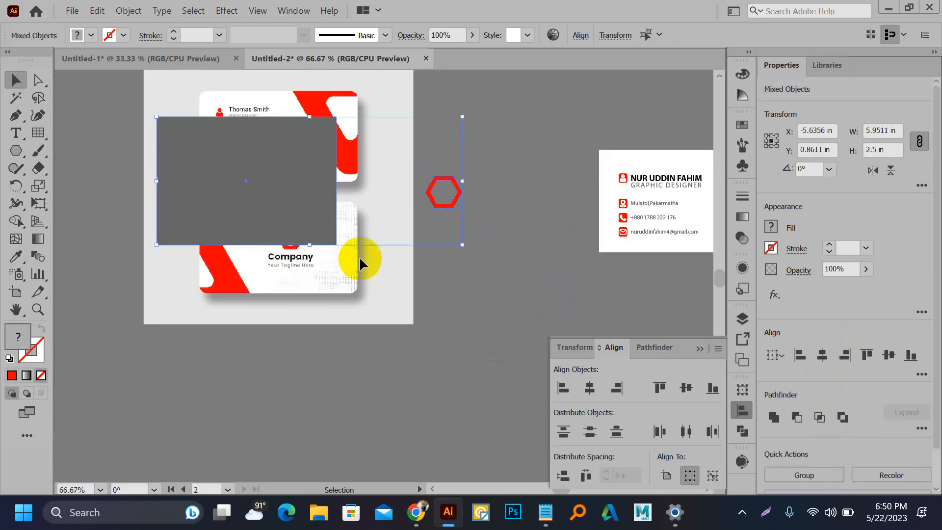
pyautogui.click(475, 296)
pyautogui.moveTo(449, 195); pyautogui.dragTo(651, 194)
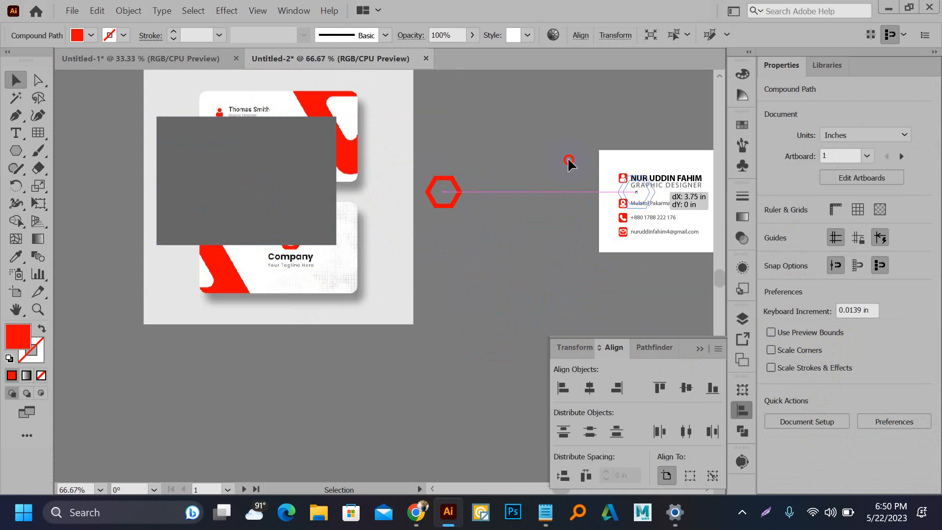
pyautogui.moveTo(568, 162); pyautogui.dragTo(217, 173)
pyautogui.moveTo(302, 210); pyautogui.dragTo(611, 219)
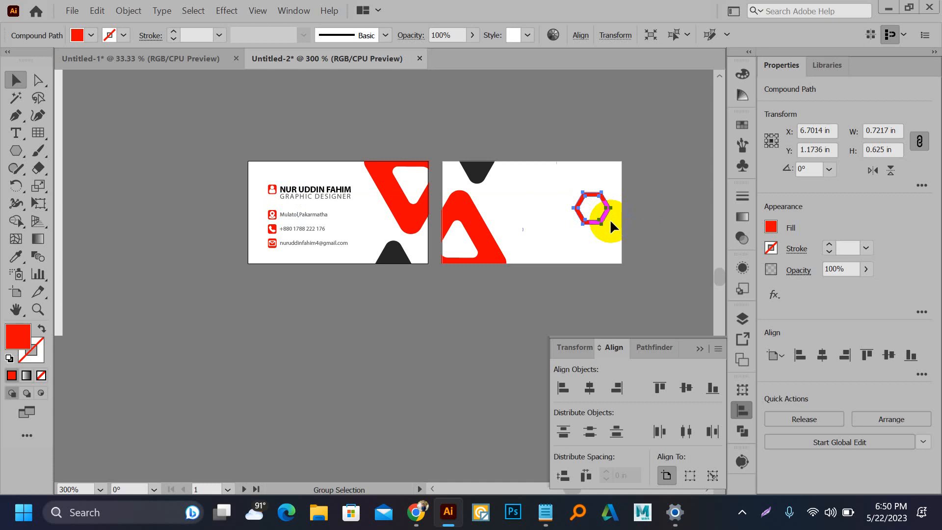
# Step: Shrink the ring, then type a bold letter C and place it, enlarged, inside the hexagon
pyautogui.scroll(4, 610, 219)
pyautogui.moveTo(609, 251); pyautogui.dragTo(587, 233)
pyautogui.press('t')
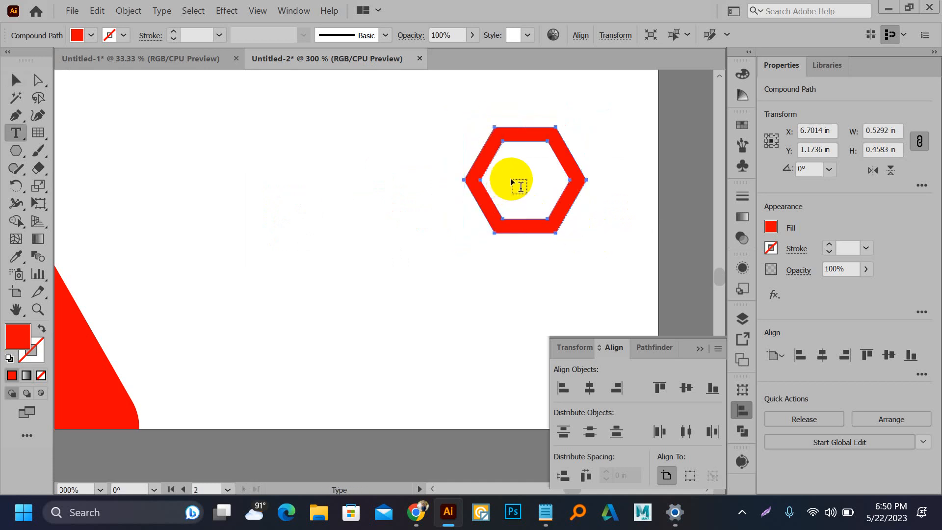
pyautogui.click(512, 177)
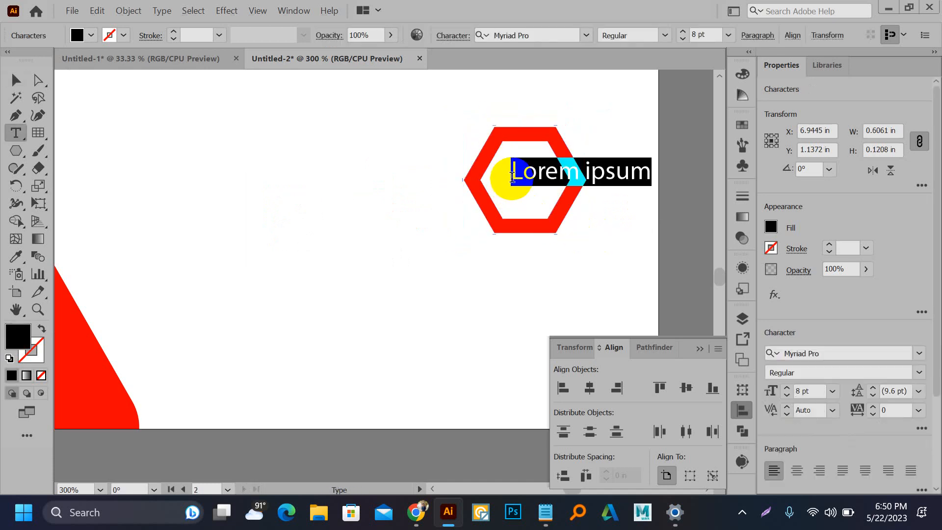
pyautogui.write('C')
pyautogui.click(15, 80)
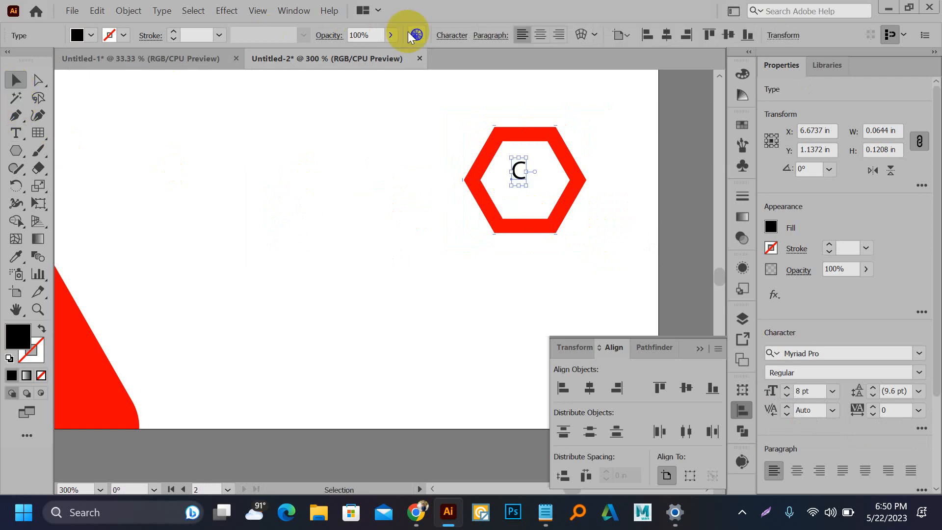
pyautogui.click(919, 372)
pyautogui.click(809, 405)
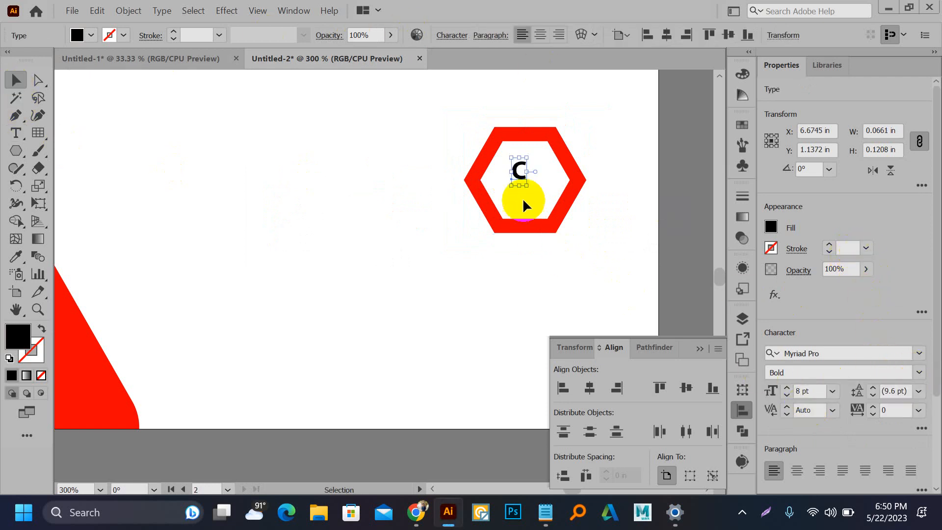
pyautogui.moveTo(526, 185); pyautogui.dragTo(564, 242)
pyautogui.moveTo(530, 185); pyautogui.dragTo(499, 141)
# Step: Colour the C with the dark grey of the card's top shape
pyautogui.click(371, 293)
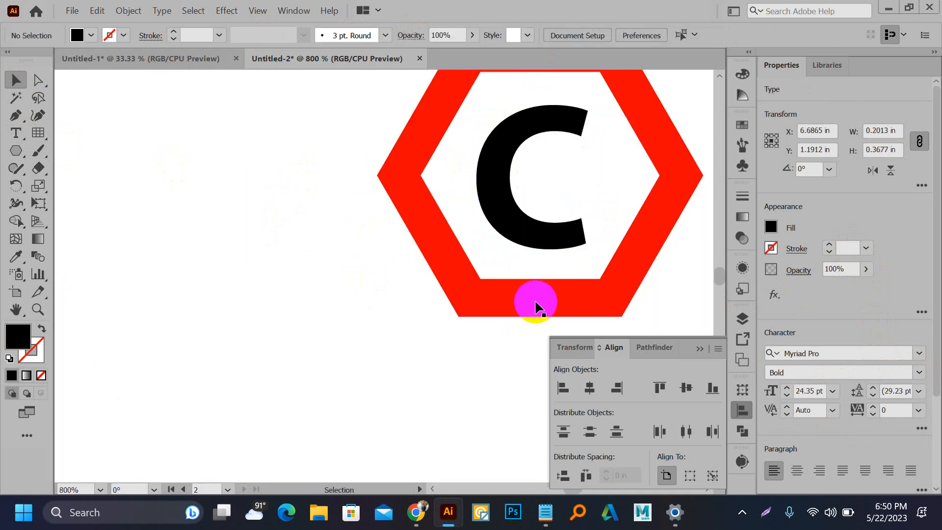
pyautogui.scroll(-3, 536, 300)
pyautogui.click(526, 256)
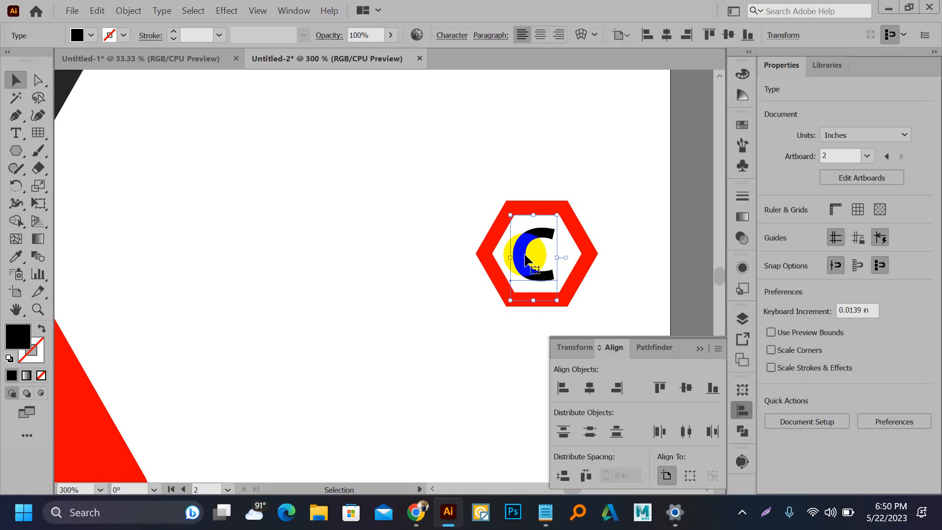
pyautogui.press('i')
pyautogui.click(64, 87)
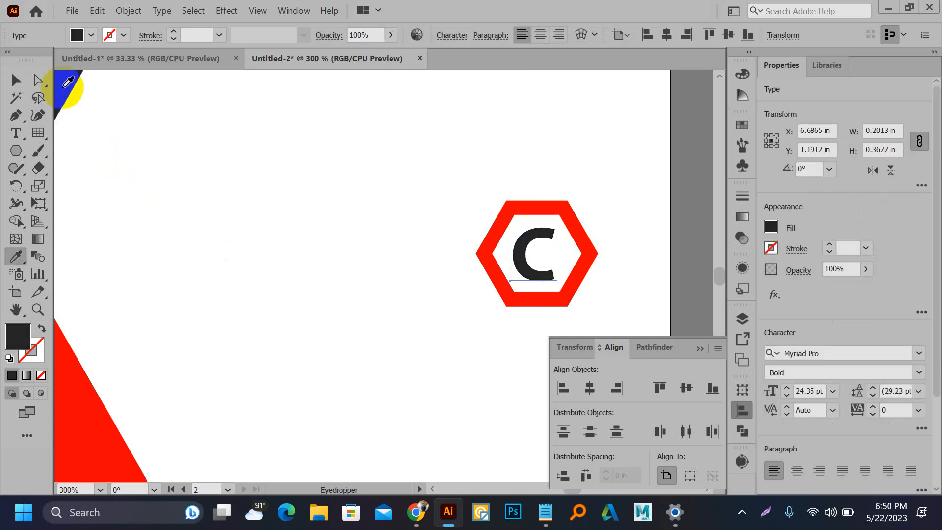
pyautogui.press('v')
pyautogui.click(288, 214)
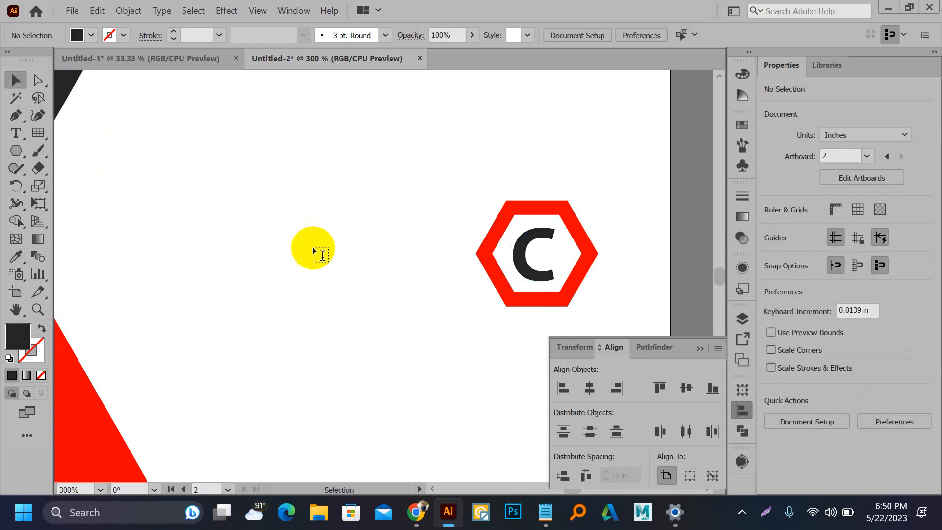
pyautogui.press('t')
pyautogui.click(180, 250)
# Step: Finish the Company Name text, then enlarge it and place it beside the hexagon logo
pyautogui.write('CompanyName')
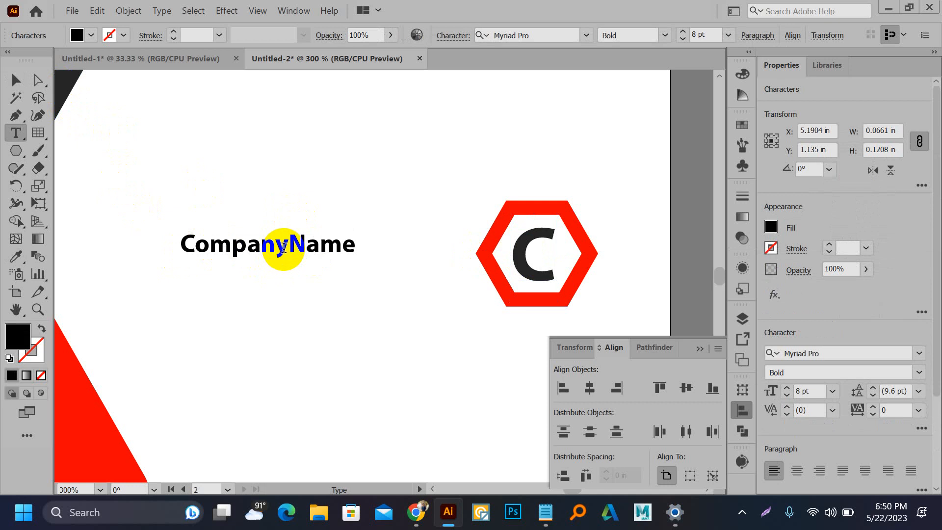
pyautogui.click(289, 247)
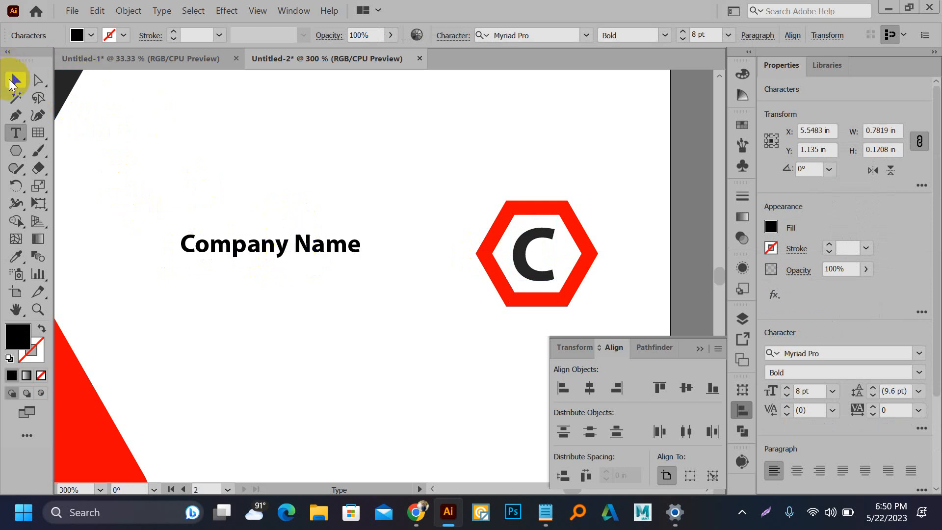
pyautogui.click(16, 80)
pyautogui.moveTo(284, 237); pyautogui.dragTo(388, 220)
pyautogui.moveTo(283, 242); pyautogui.dragTo(118, 252)
pyautogui.moveTo(224, 251); pyautogui.dragTo(121, 284)
pyautogui.moveTo(409, 244); pyautogui.dragTo(431, 230)
# Step: Shrink the hexagon C logo proportionally and move it up beside Company Name
pyautogui.click(572, 206)
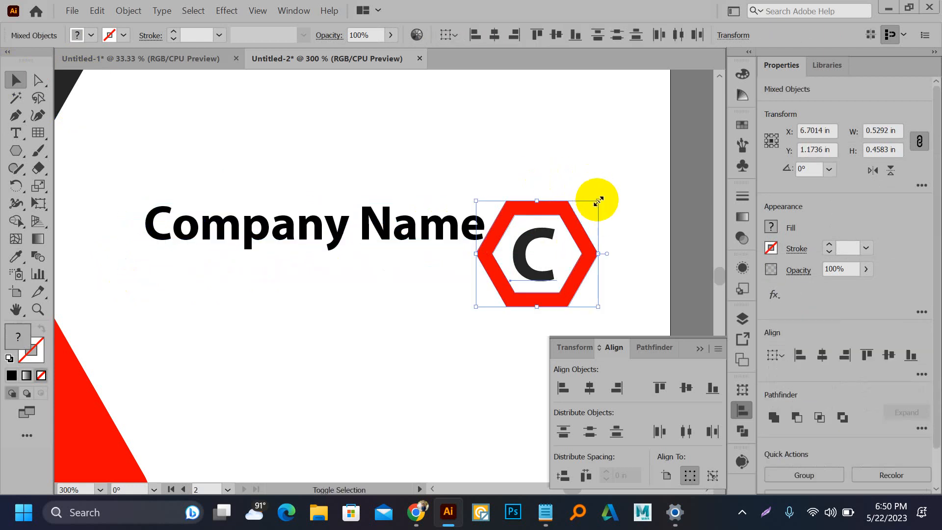
pyautogui.moveTo(599, 201); pyautogui.dragTo(557, 236)
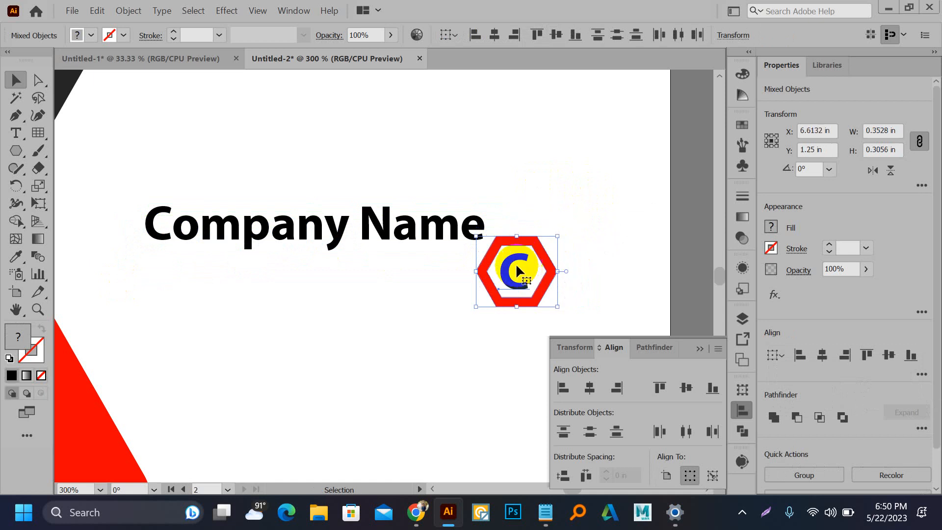
pyautogui.moveTo(518, 267); pyautogui.dragTo(534, 239)
# Step: Duplicate Company Name below itself and retype the copy as 'Tagline Here'
pyautogui.moveTo(337, 242); pyautogui.dragTo(337, 281)
pyautogui.doubleClick(337, 281)
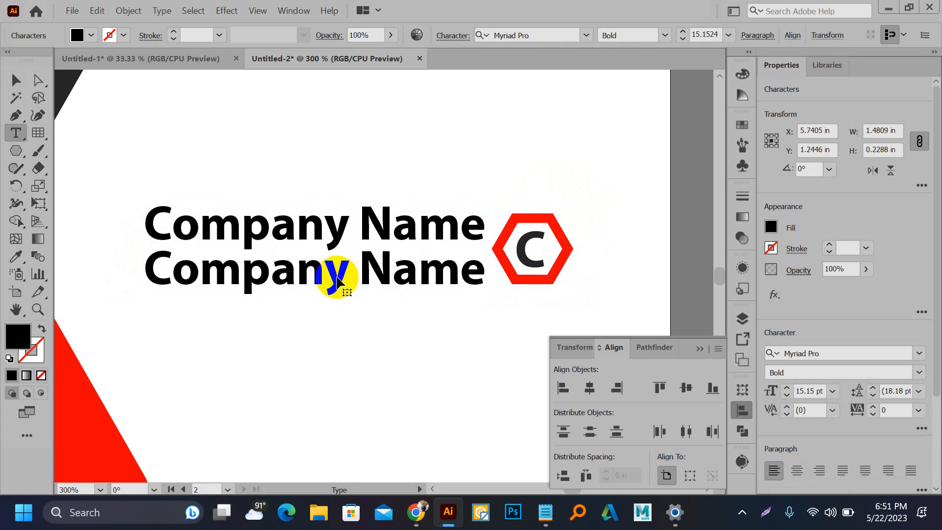
pyautogui.tripleClick(337, 283)
pyautogui.write('Ta')
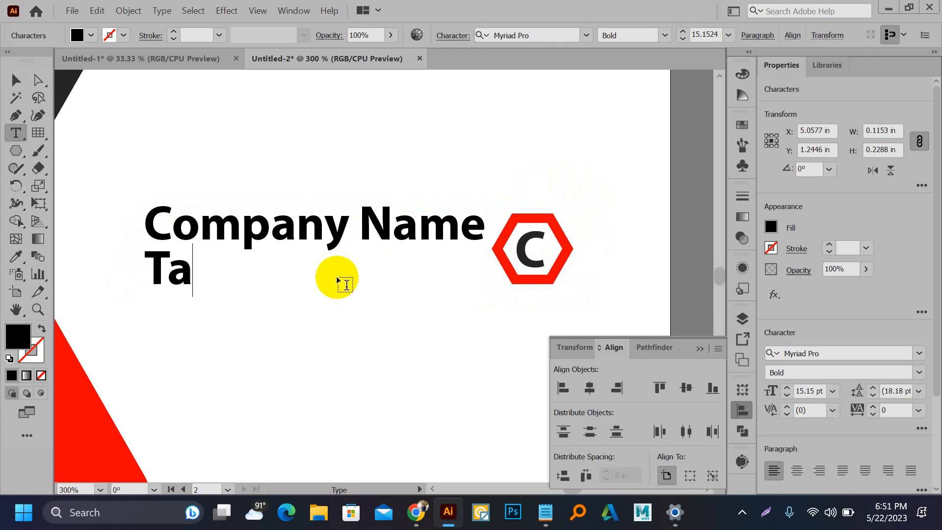
pyautogui.write('gline here')
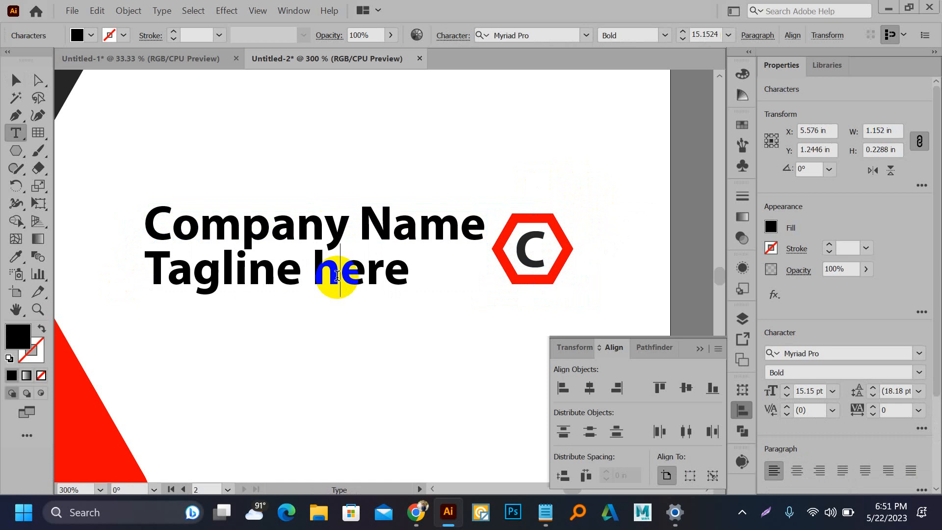
pyautogui.write('H')
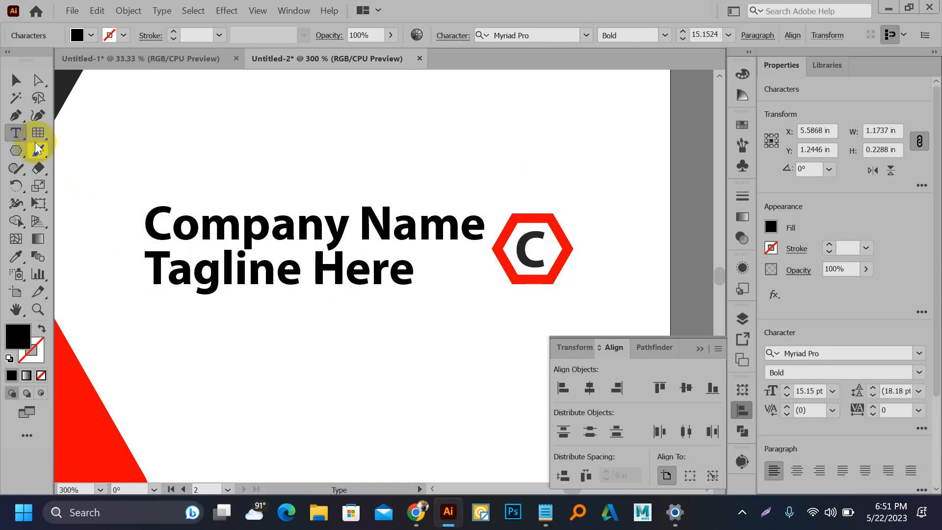
pyautogui.click(16, 79)
# Step: Give the tagline the first card's grey subtitle style, wider tracking, and Company Name's width
pyautogui.scroll(-3, 859, 299)
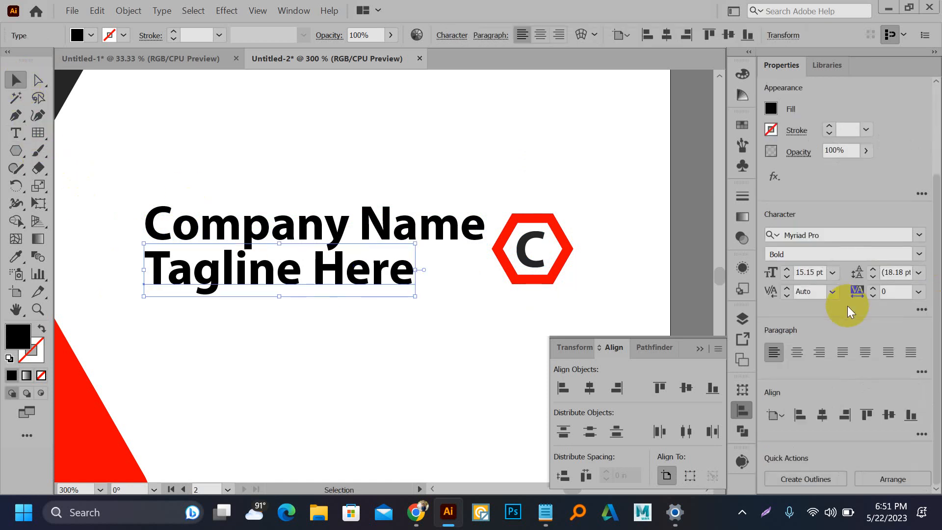
pyautogui.hotkey('ctrl', '1')
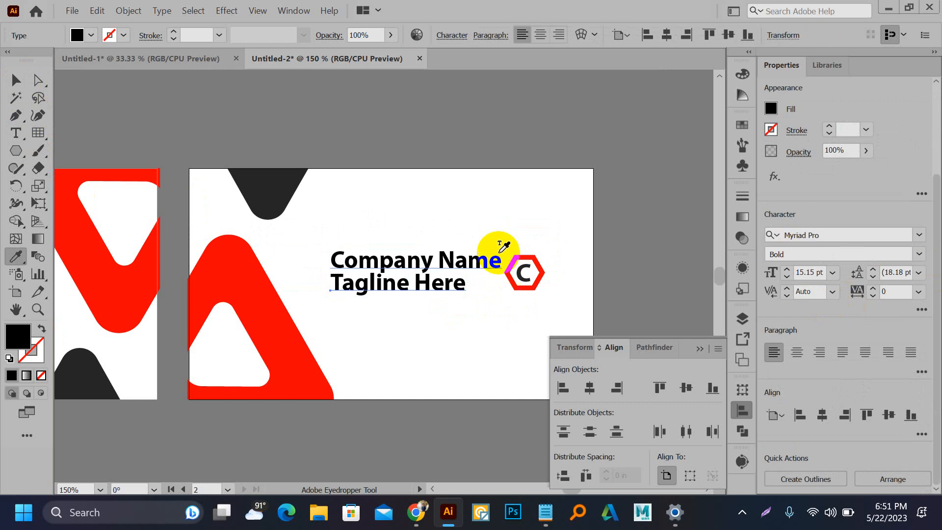
pyautogui.press('i')
pyautogui.click(76, 250)
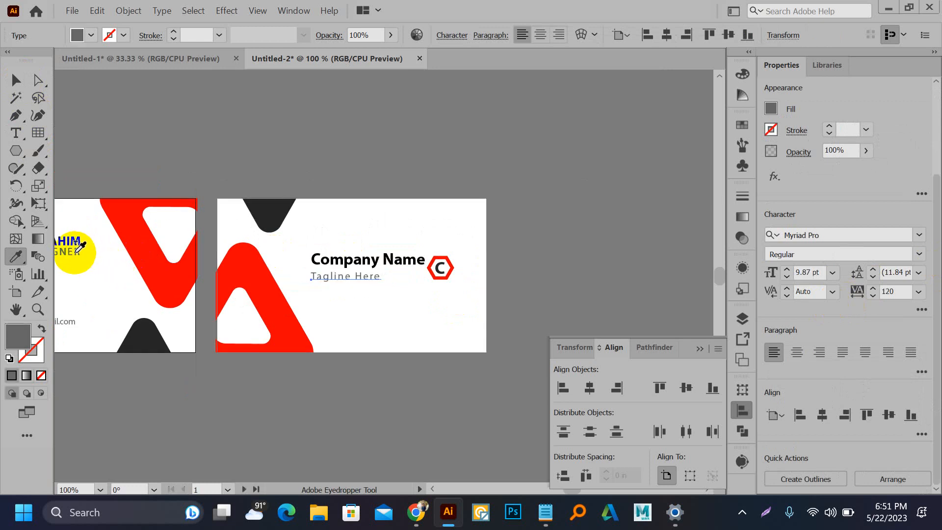
pyautogui.press('v')
pyautogui.scroll(3, 358, 280)
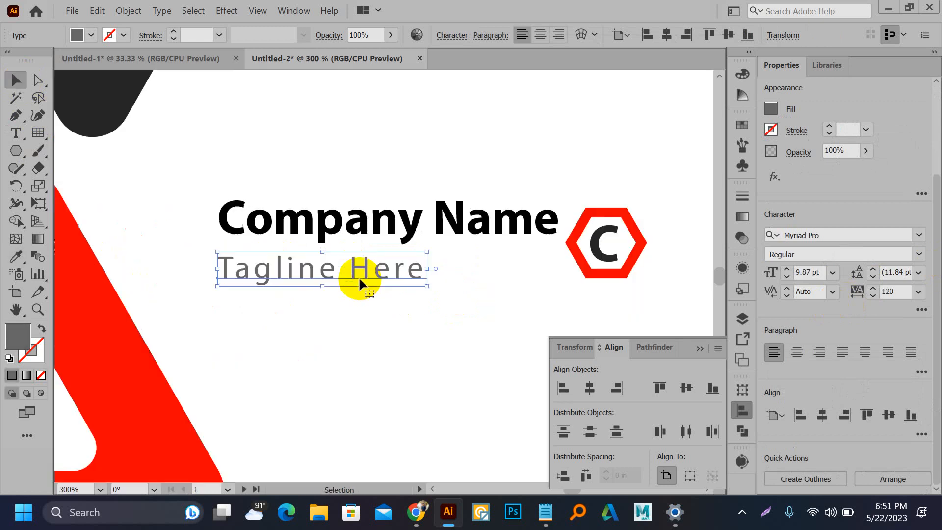
pyautogui.moveTo(430, 291); pyautogui.dragTo(465, 290)
pyautogui.hotkey('alt', 'Right')
pyautogui.hotkey('alt', 'Right')
pyautogui.hotkey('alt', 'Right')
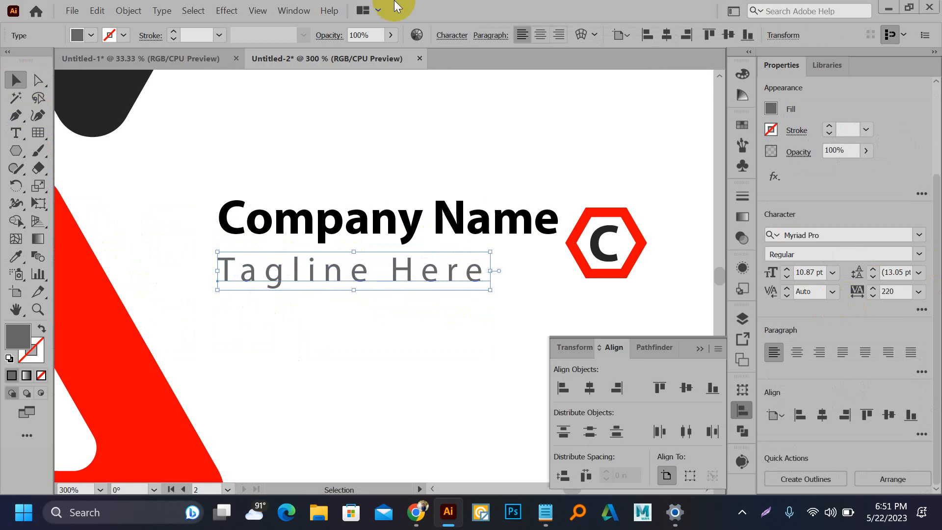
pyautogui.moveTo(421, 270)
pyautogui.mouseDown()
pyautogui.moveTo(427, 255)
pyautogui.moveTo(414, 264)
pyautogui.moveTo(423, 279)
pyautogui.mouseUp()
pyautogui.moveTo(501, 279); pyautogui.dragTo(564, 289)
pyautogui.click(420, 326)
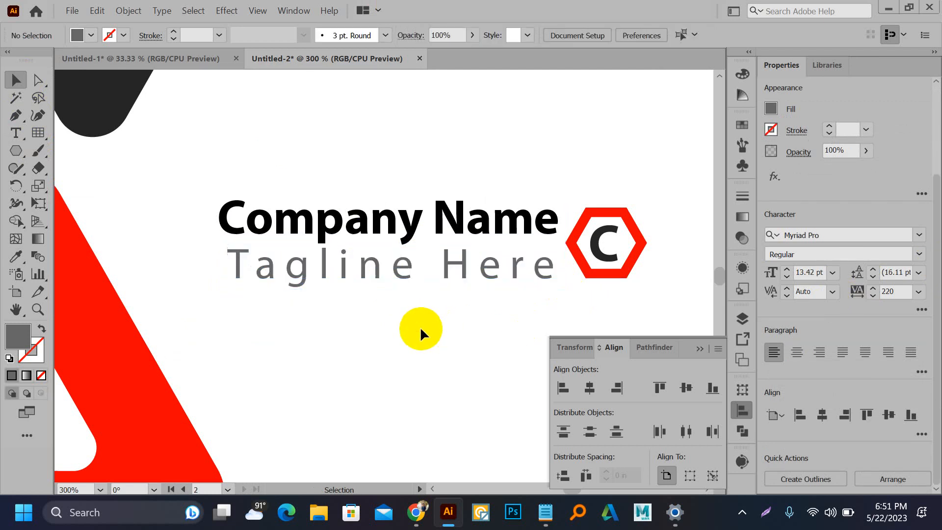
# Step: Vertically centre the logo with the text, group them, and centre the group on the card
pyautogui.scroll(-5, 420, 326)
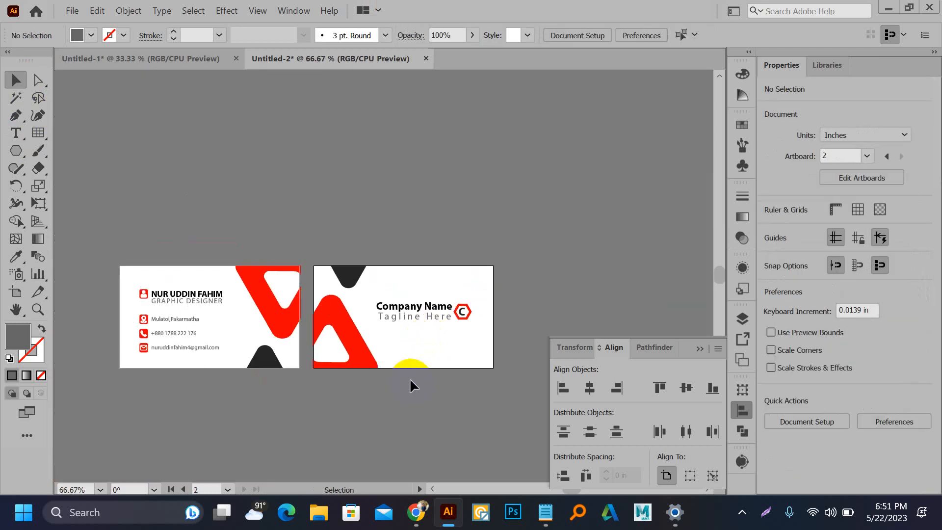
pyautogui.scroll(1, 423, 308)
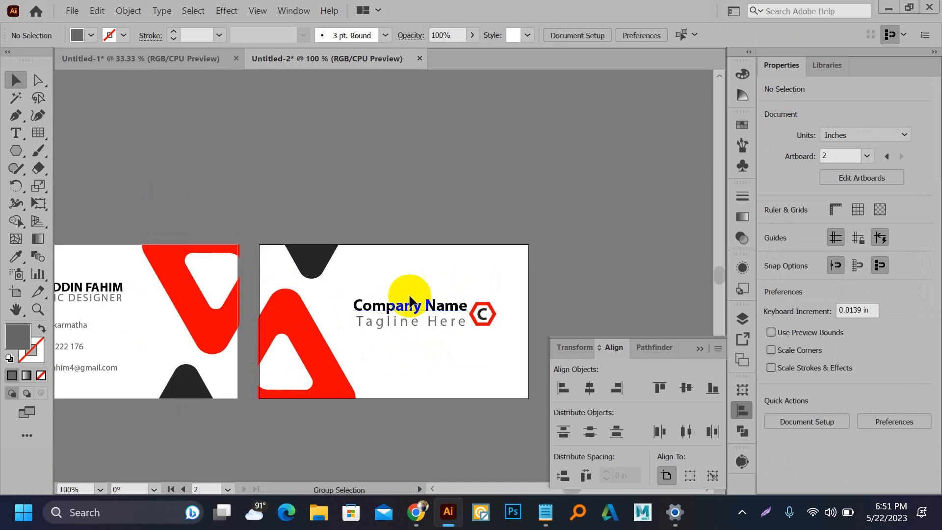
pyautogui.click(421, 332)
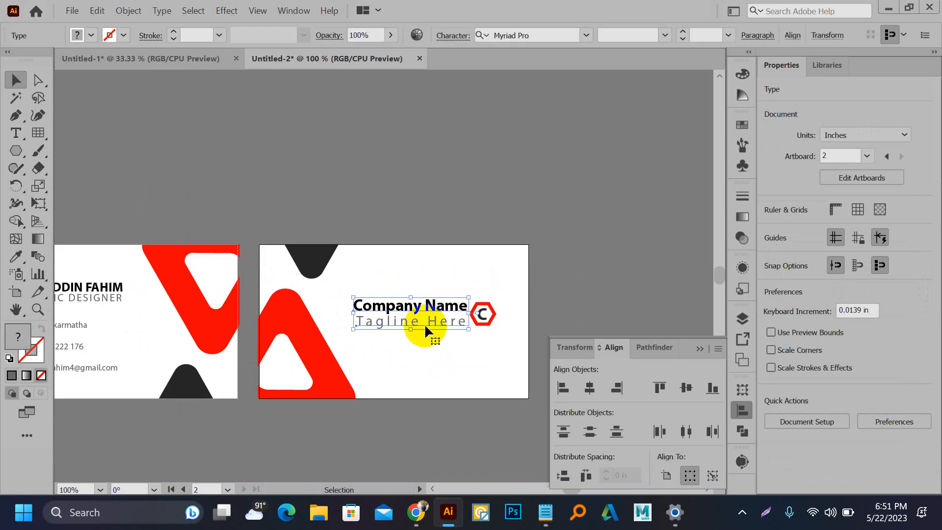
pyautogui.keyDown('shift'); pyautogui.click(487, 316); pyautogui.keyUp('shift')
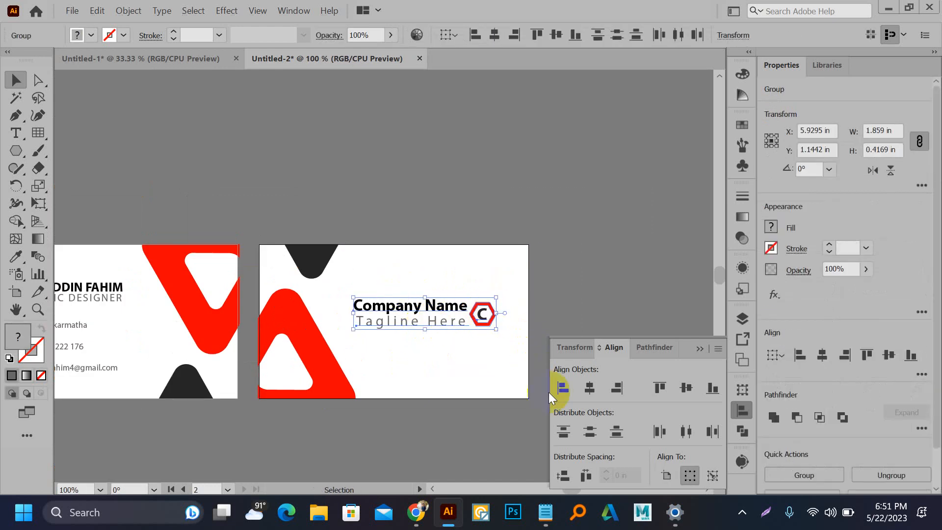
pyautogui.click(887, 356)
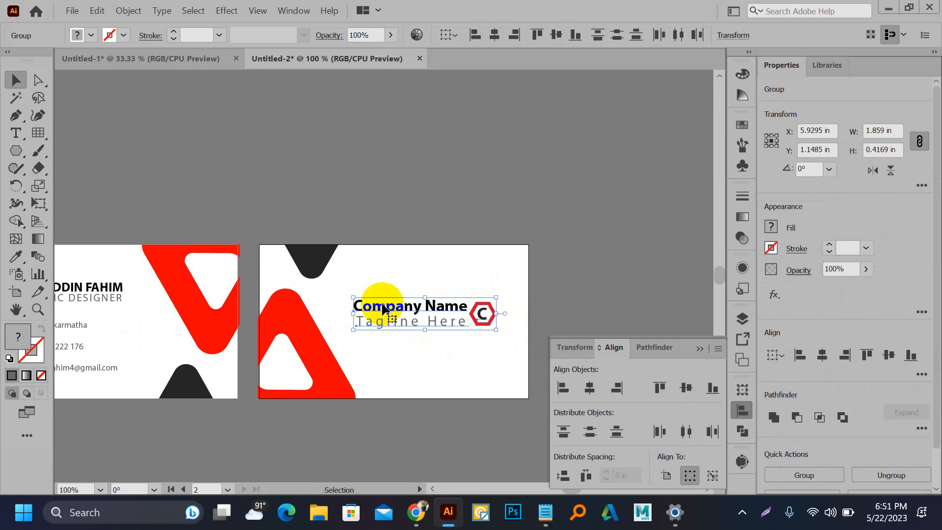
pyautogui.hotkey('ctrl', 'g')
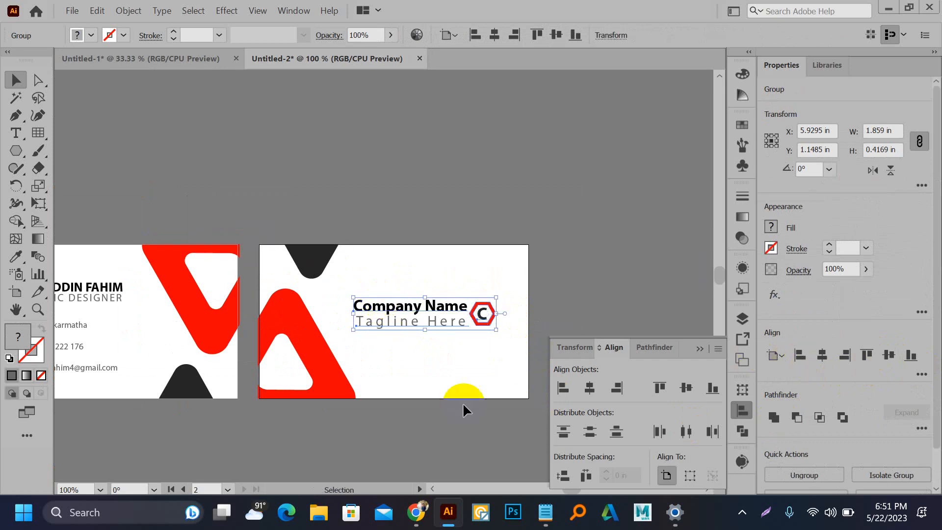
pyautogui.click(883, 357)
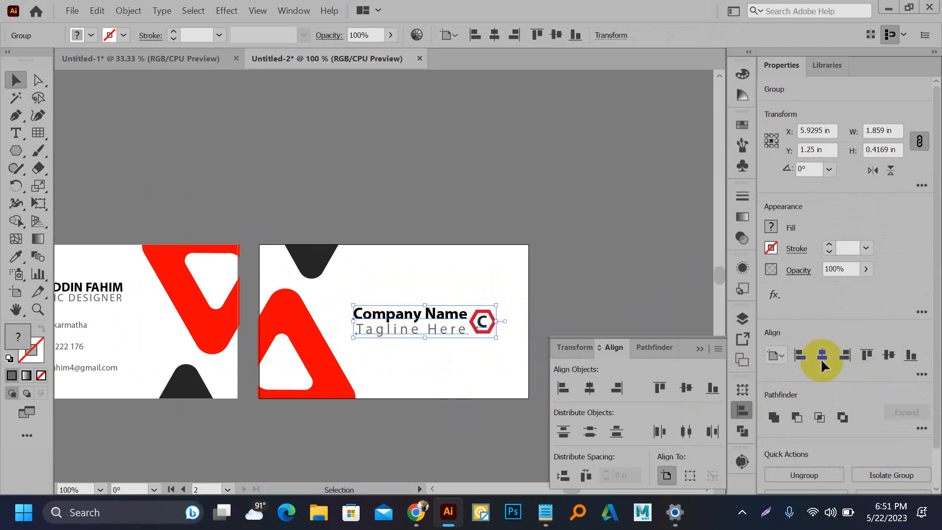
pyautogui.click(455, 202)
pyautogui.scroll(-2, 457, 203)
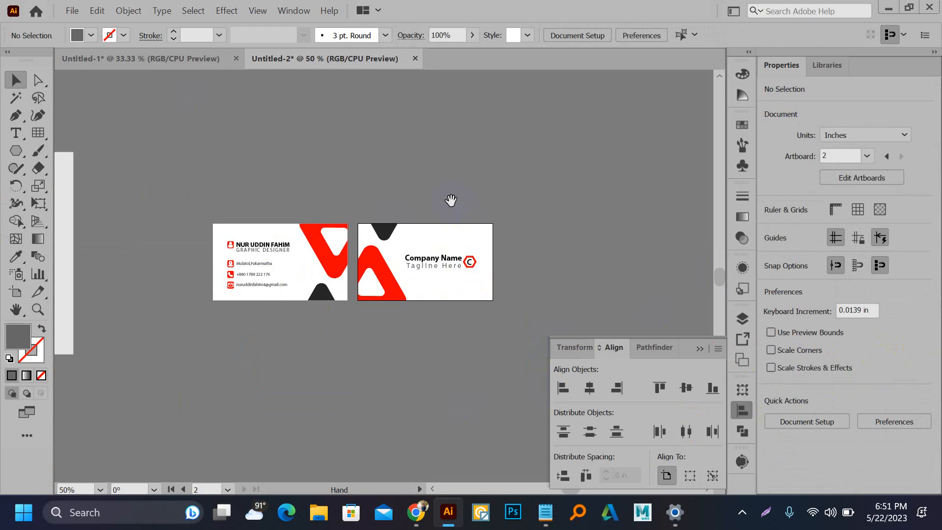
# Step: Export both card artboards as separate JPEG files named Untitled-2 to the Desktop
pyautogui.moveTo(450, 201); pyautogui.dragTo(461, 189)
pyautogui.click(73, 13)
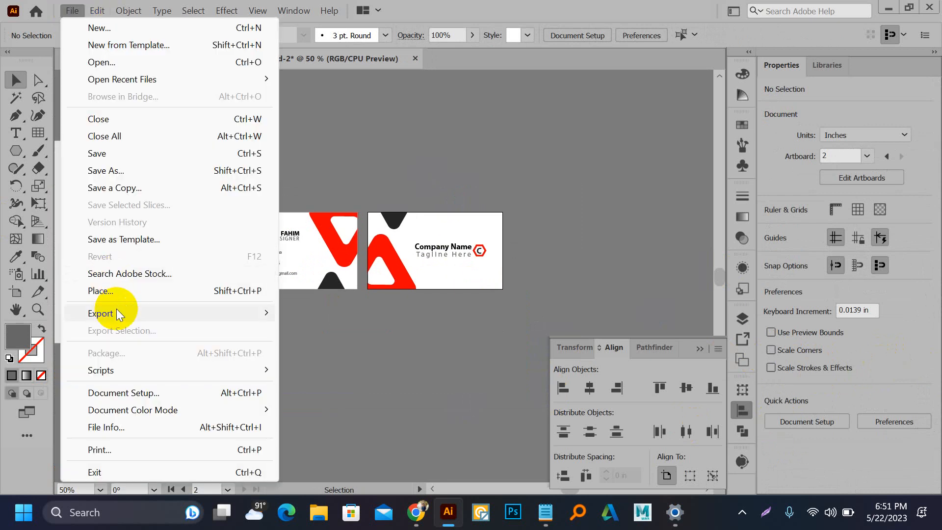
pyautogui.moveTo(118, 314)
pyautogui.click(315, 332)
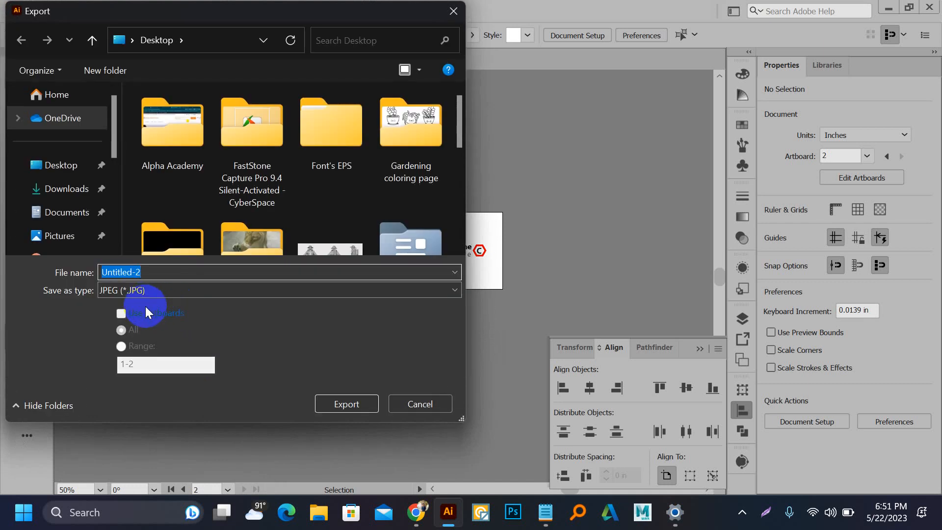
pyautogui.click(145, 307)
pyautogui.click(343, 405)
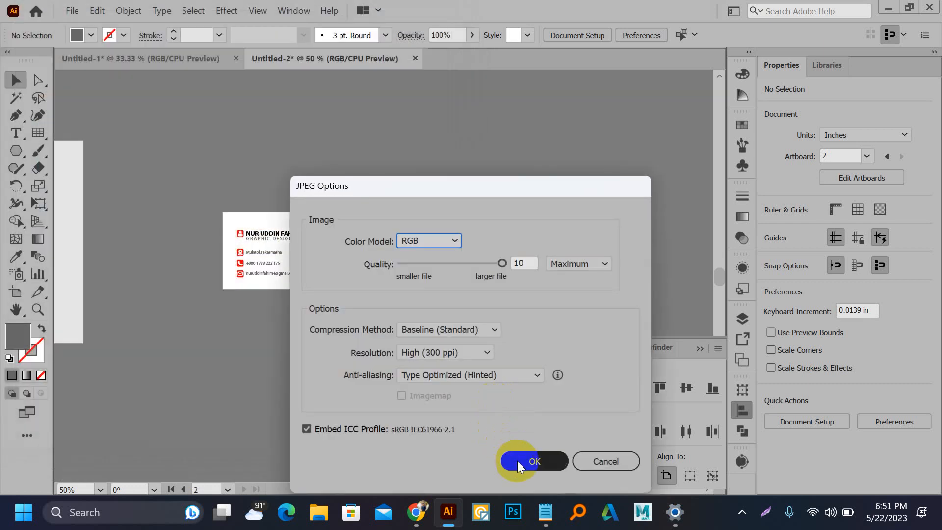
pyautogui.click(512, 459)
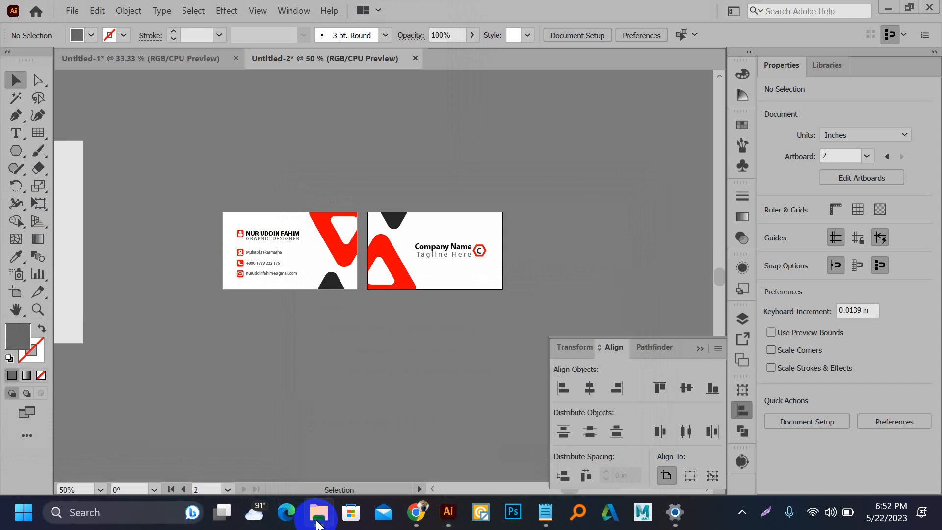
pyautogui.click(317, 521)
# Step: Maximize File Explorer and open Untitled-2-01.jpg from the Desktop folder
pyautogui.doubleClick(346, 14)
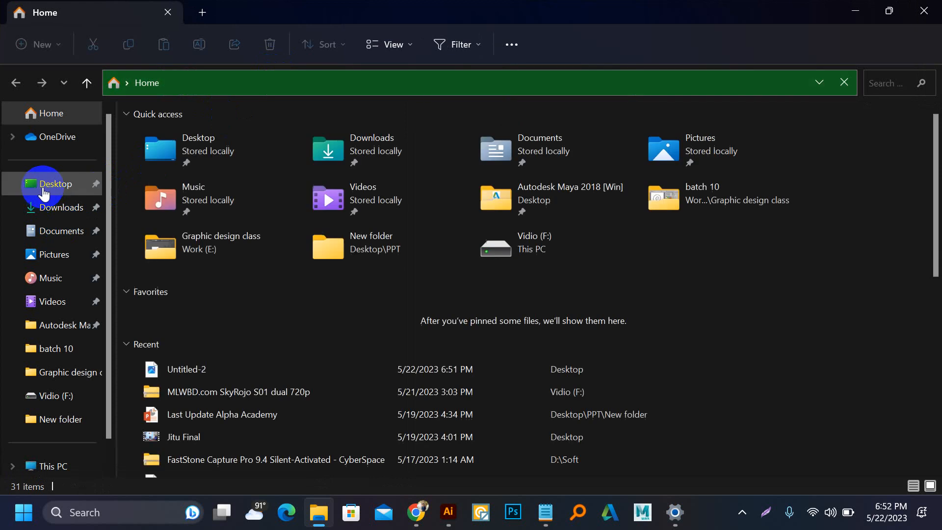
pyautogui.click(45, 187)
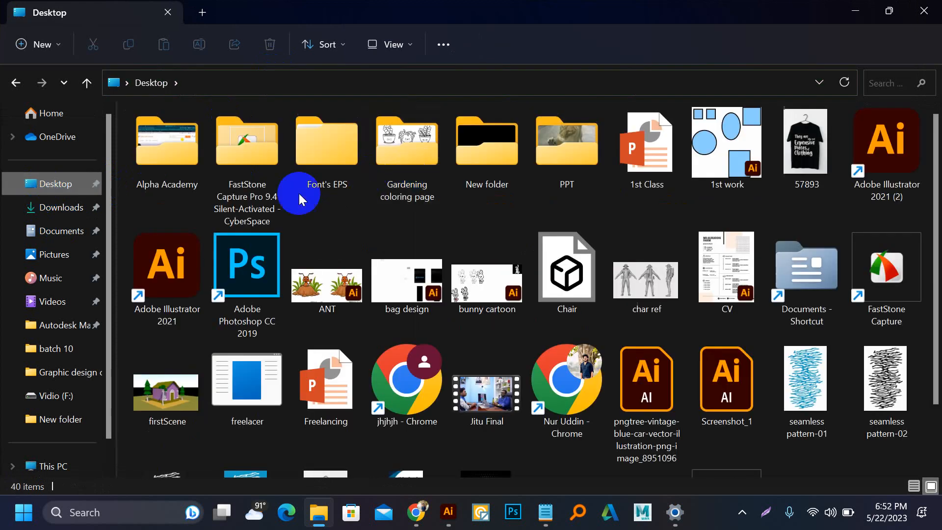
pyautogui.scroll(-2, 687, 255)
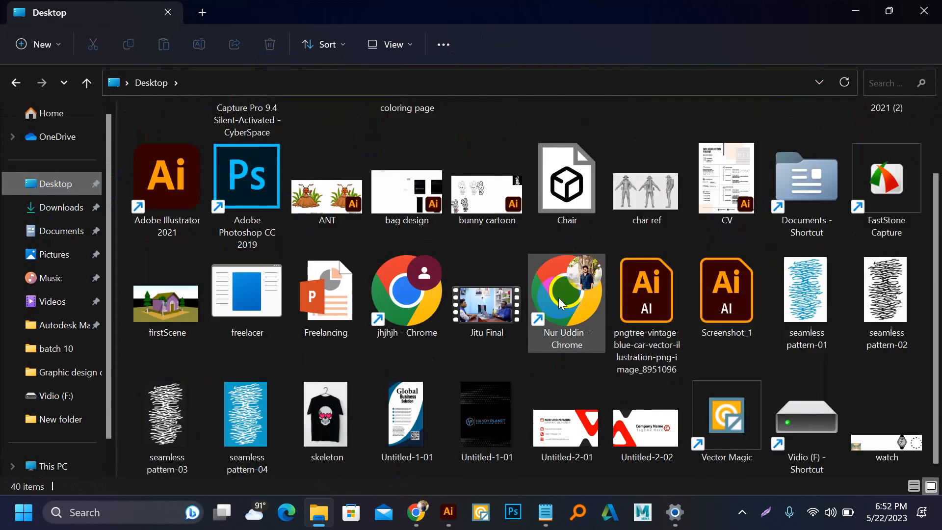
pyautogui.click(593, 410)
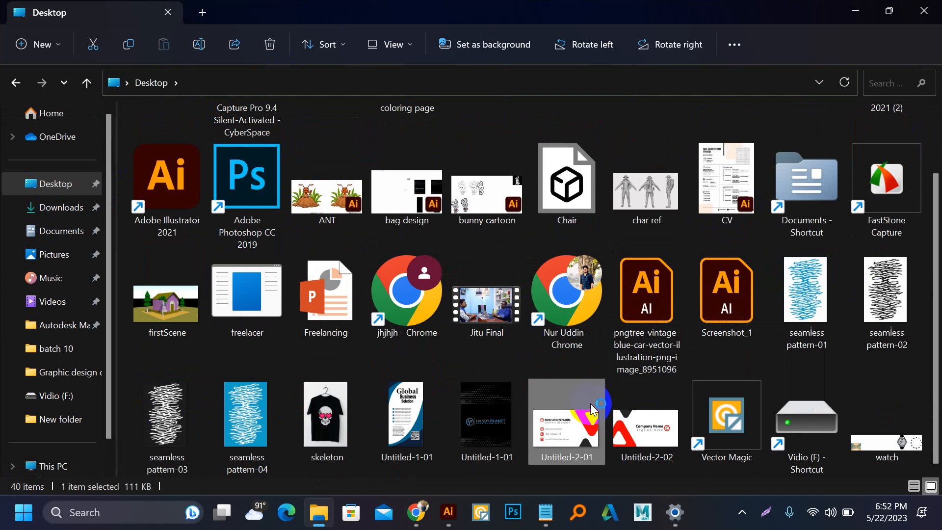
pyautogui.doubleClick(592, 404)
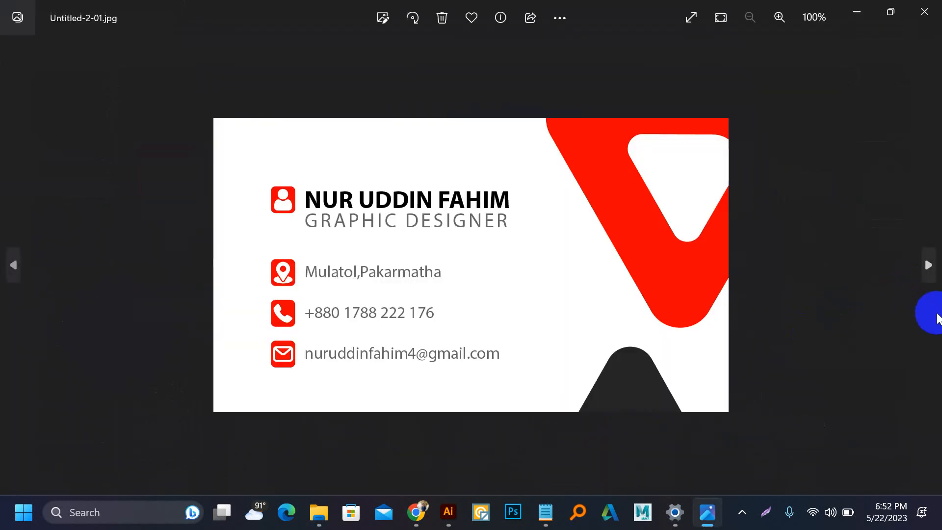
# Step: View Untitled-2-02.jpg, then minimize Photos and bring Chrome back to the front
pyautogui.click(925, 271)
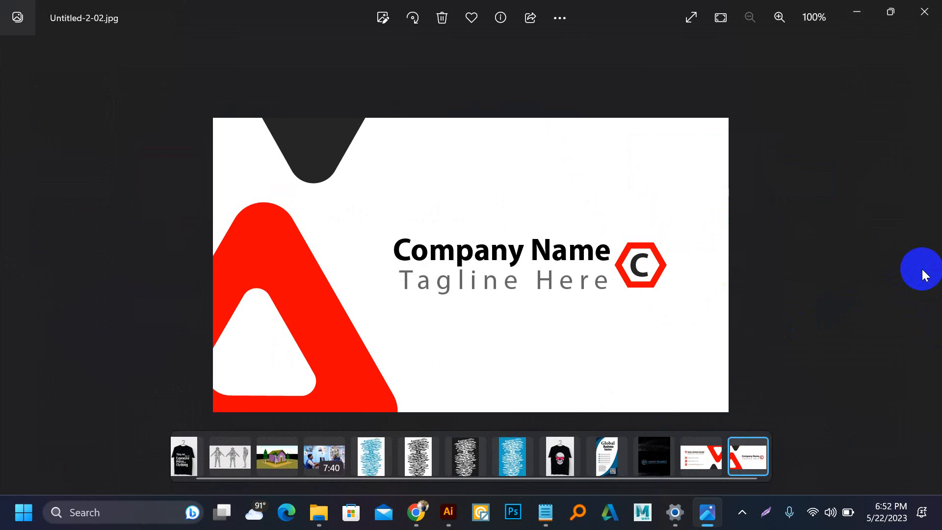
pyautogui.click(857, 12)
pyautogui.click(416, 523)
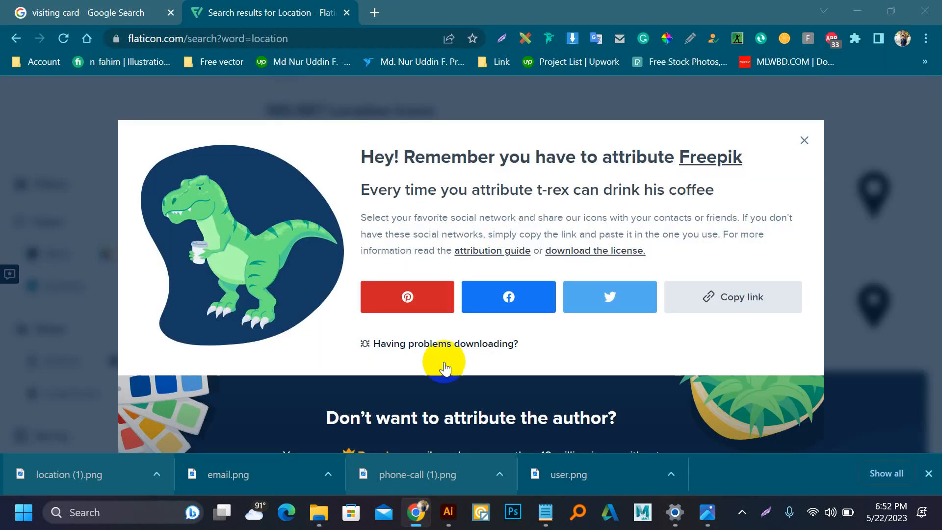
# Step: Search for PNGEgg in a new tab and open the PNGEgg site
pyautogui.click(375, 13)
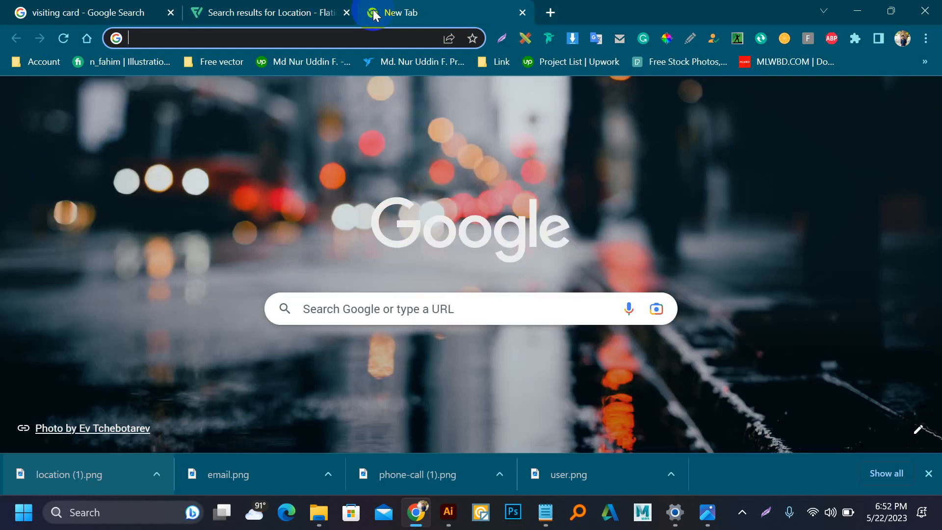
pyautogui.write('e')
pyautogui.press('Return')
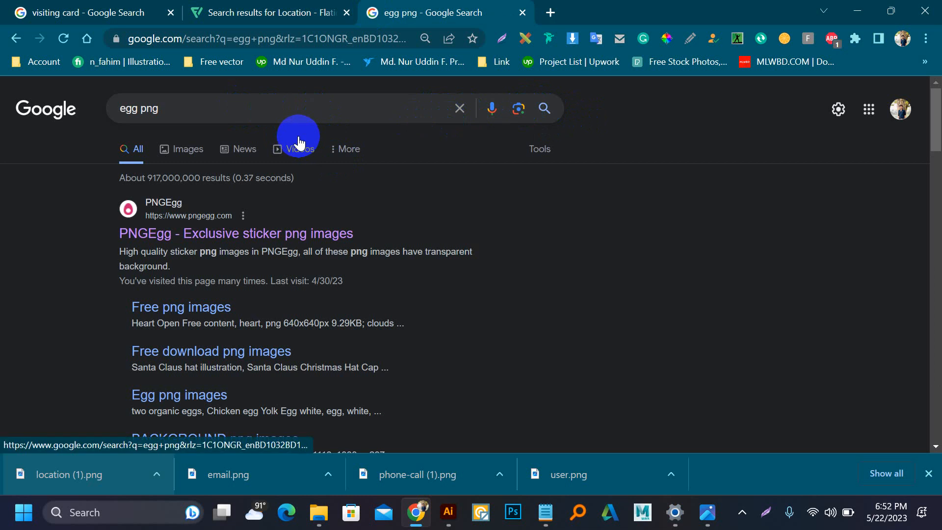
pyautogui.click(173, 234)
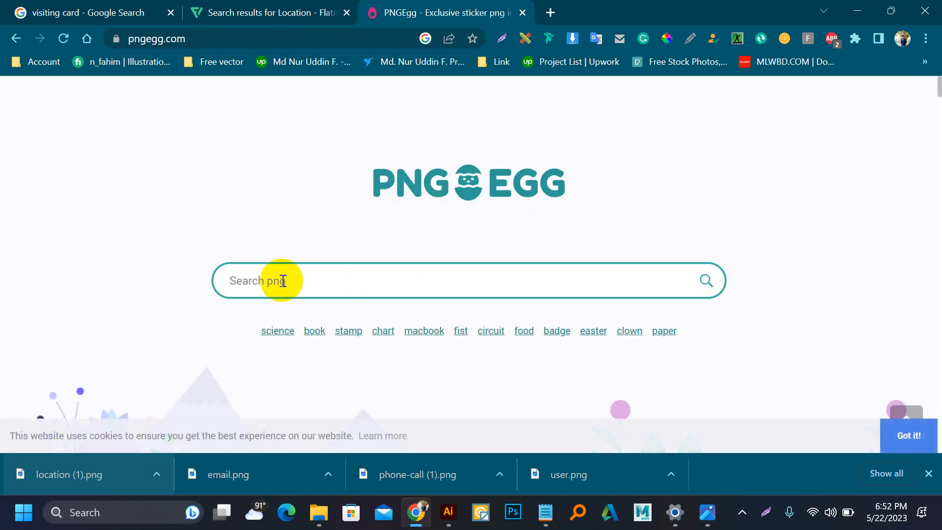
# Step: Search PNGEgg for 'abstract background' and browse the results
pyautogui.click(283, 281)
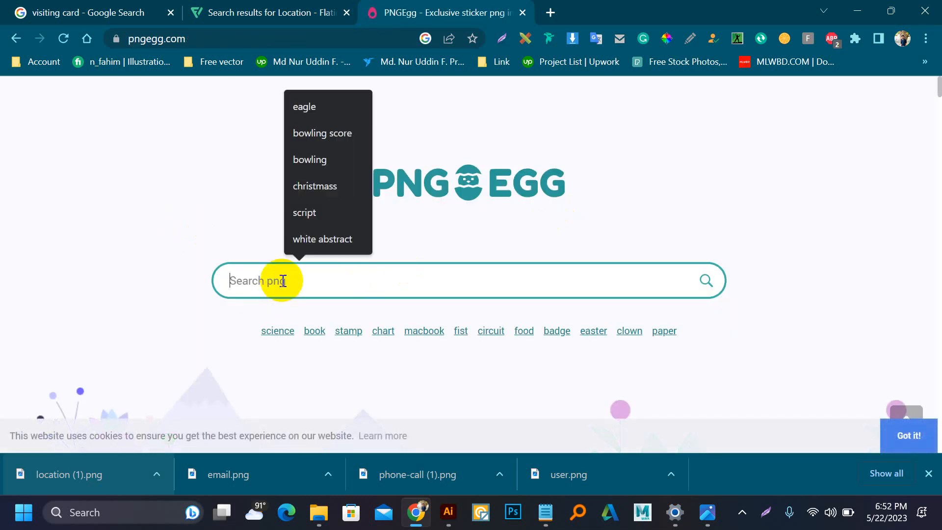
pyautogui.write('abstract background')
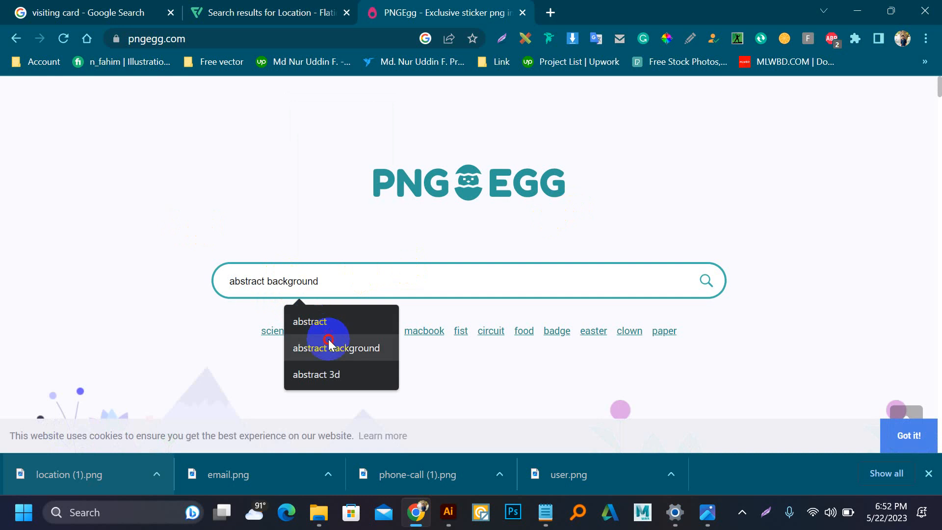
pyautogui.click(328, 347)
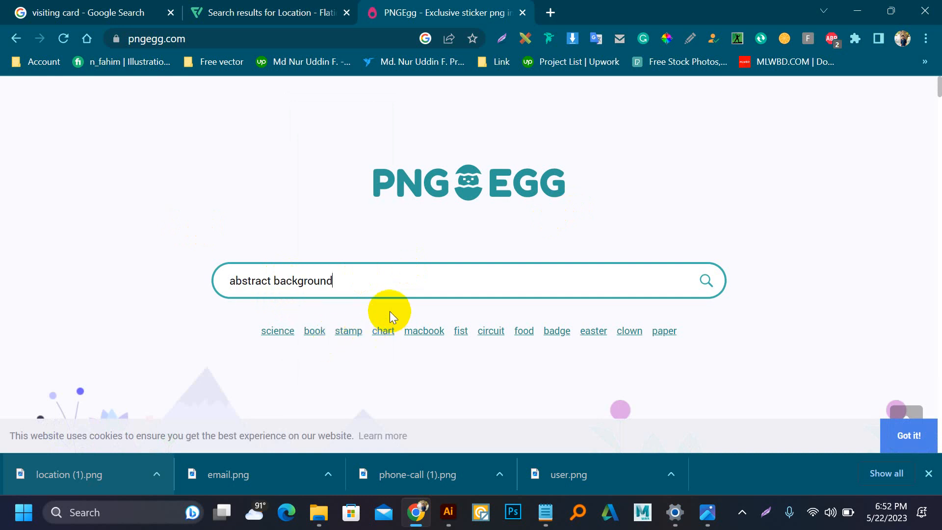
pyautogui.scroll(-3, 390, 311)
pyautogui.scroll(-3, 389, 311)
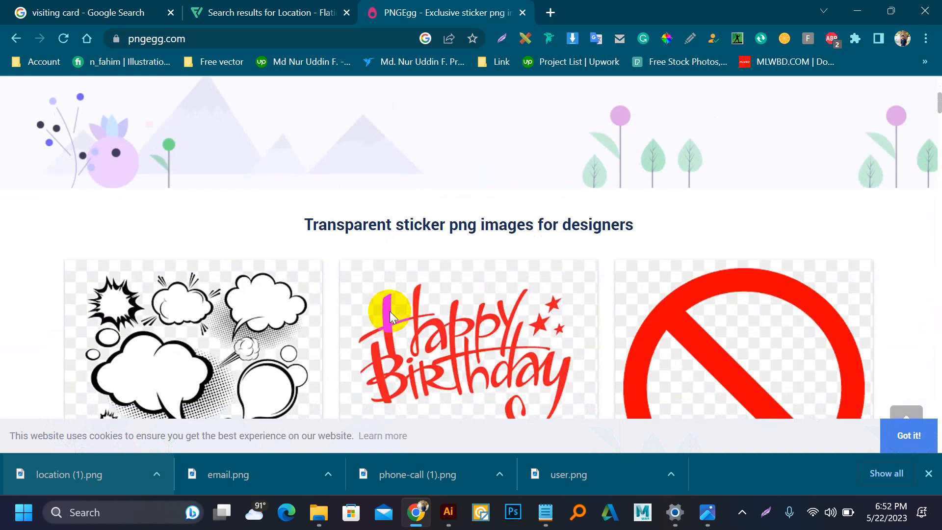
pyautogui.scroll(6, 390, 311)
pyautogui.click(707, 281)
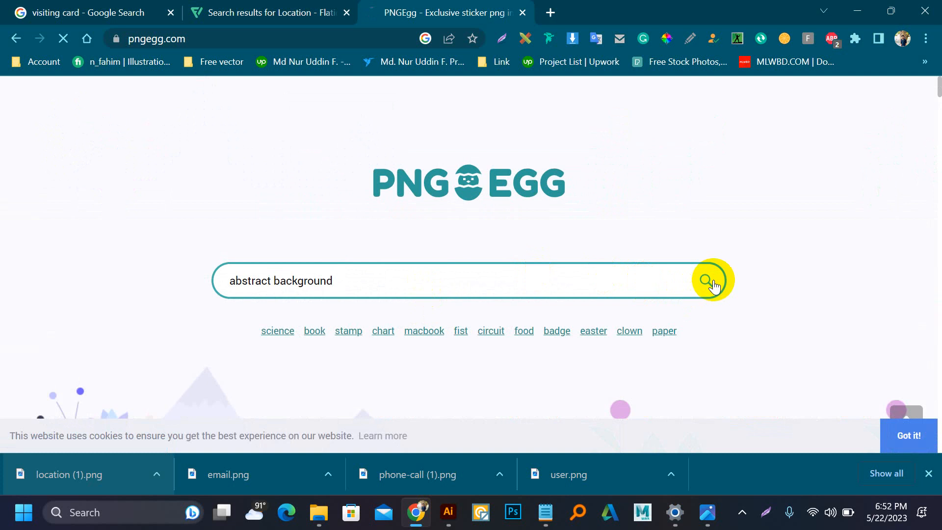
pyautogui.scroll(-10, 544, 282)
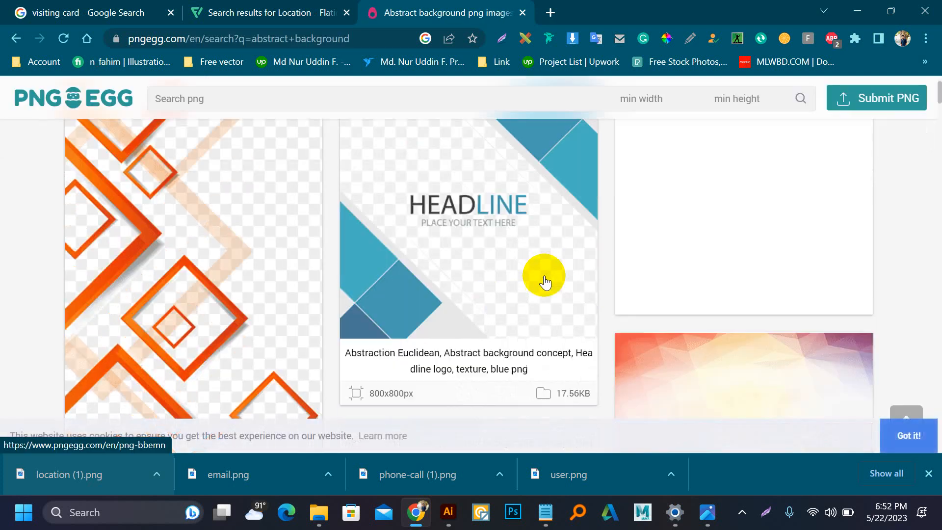
pyautogui.scroll(3, 546, 281)
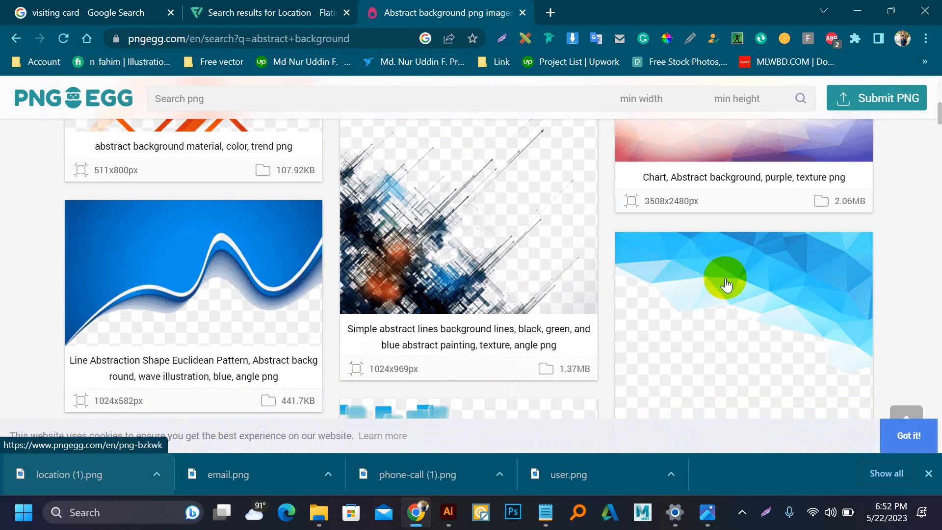
pyautogui.scroll(-11, 390, 287)
pyautogui.scroll(-10, 393, 269)
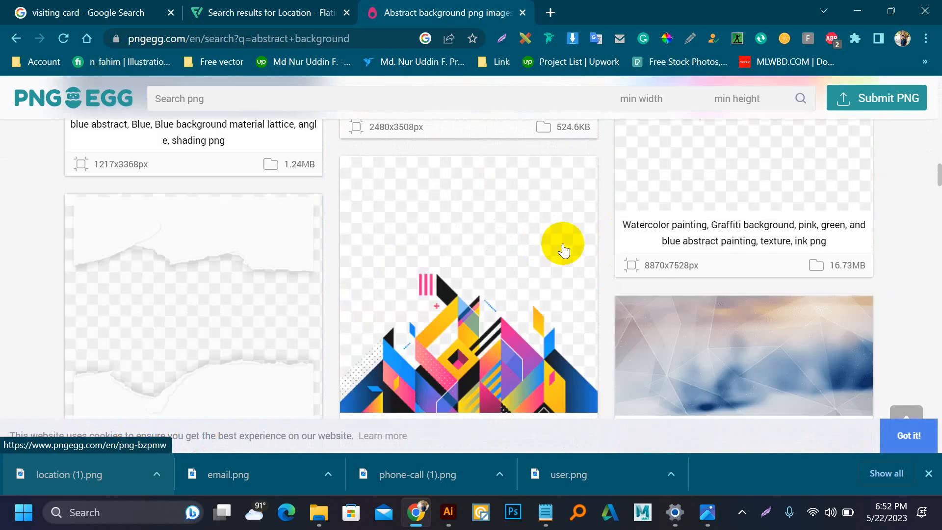
pyautogui.scroll(-6, 344, 265)
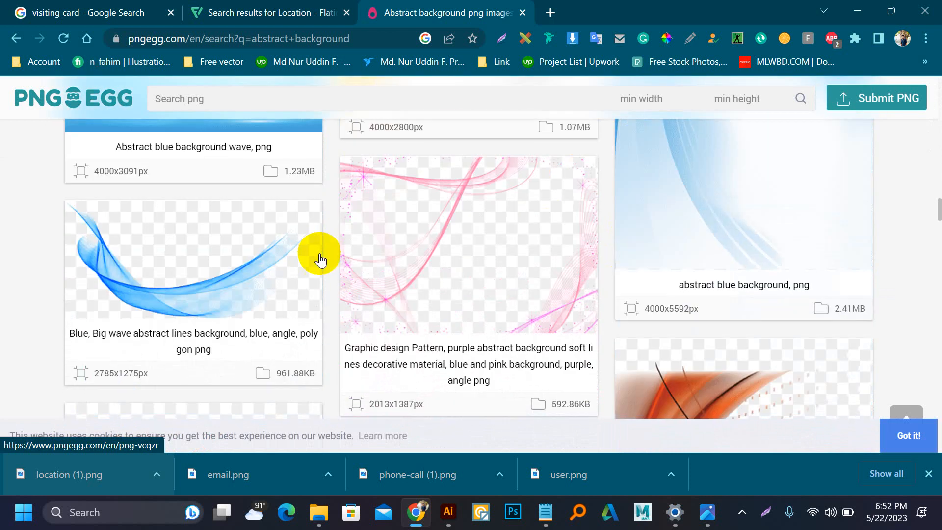
# Step: Download the blue big-wave abstract lines PNG for free, passing the human check and captcha
pyautogui.click(196, 285)
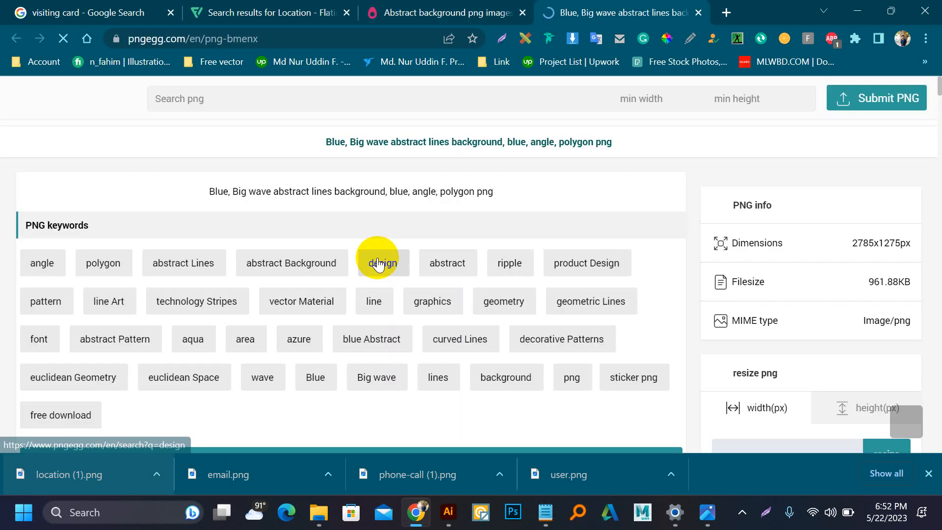
pyautogui.scroll(-2, 589, 235)
pyautogui.scroll(-6, 597, 230)
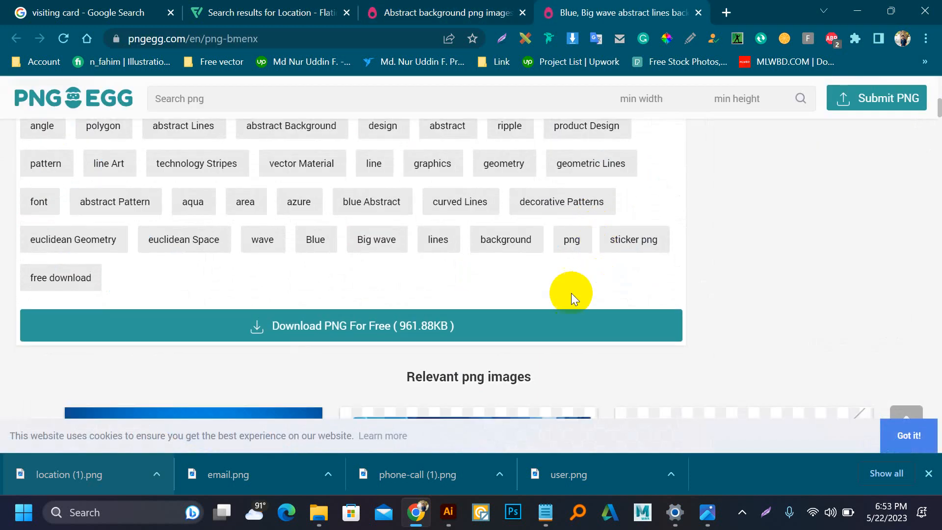
pyautogui.click(488, 325)
pyautogui.click(479, 410)
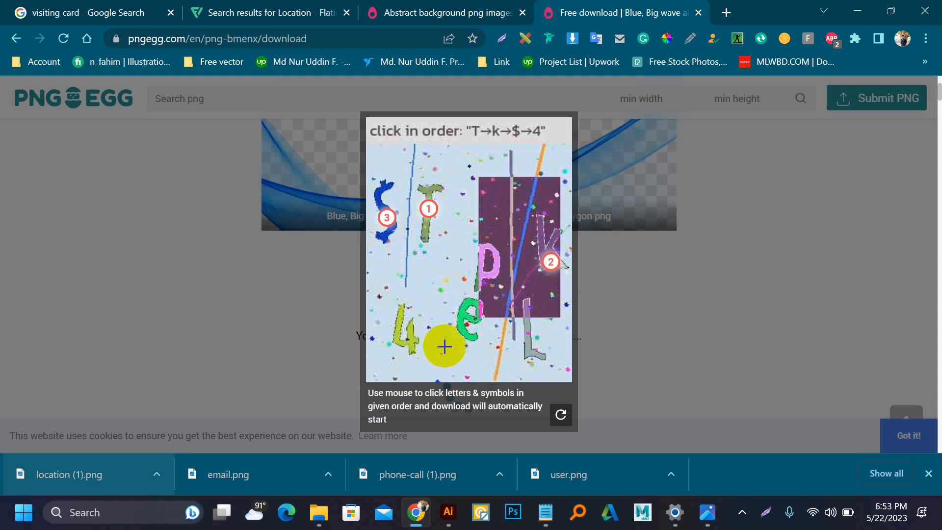
pyautogui.click(411, 329)
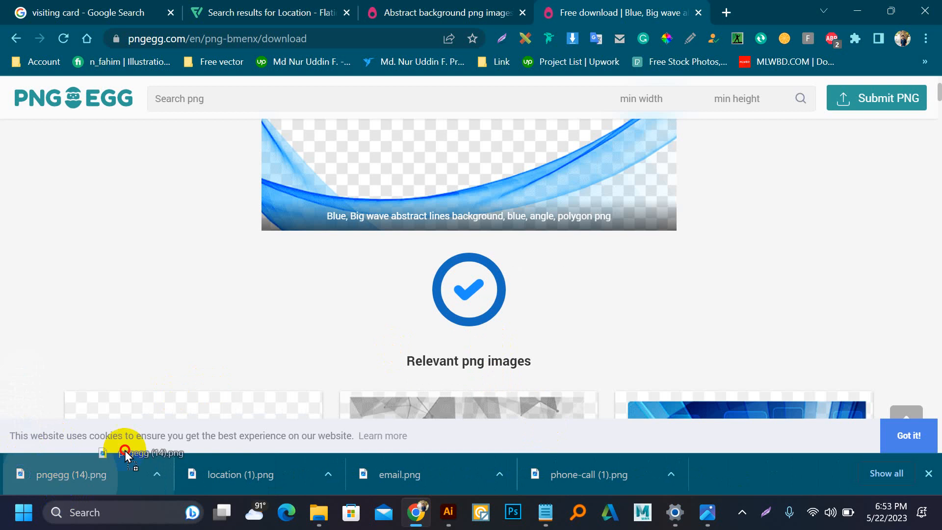
# Step: Place pngegg (14).png in Illustrator, embed it, and shrink it to about 7.83 × 3.58 in
pyautogui.moveTo(126, 469); pyautogui.dragTo(293, 290)
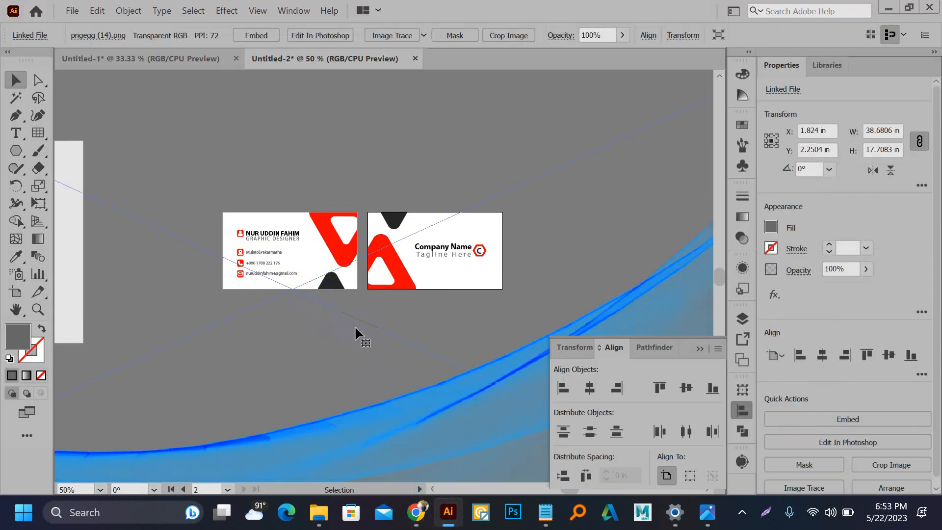
pyautogui.click(254, 34)
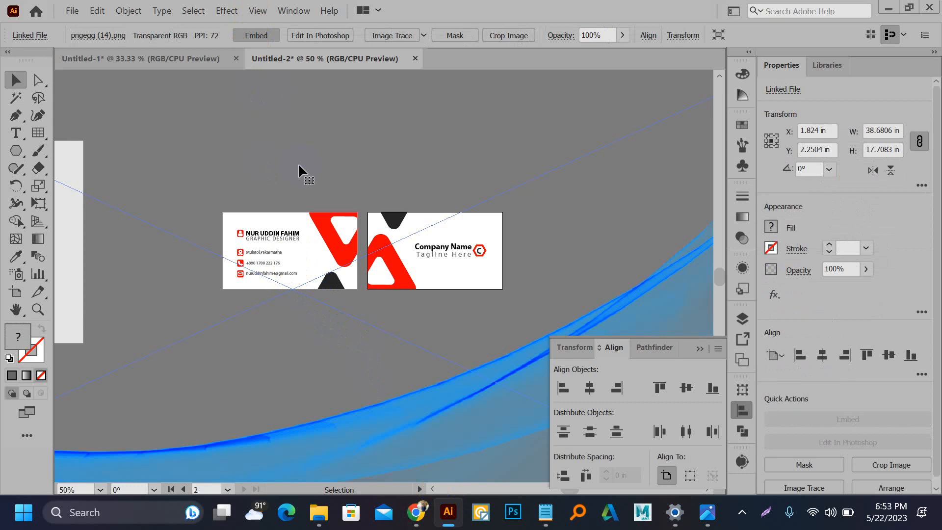
pyautogui.scroll(-3, 317, 250)
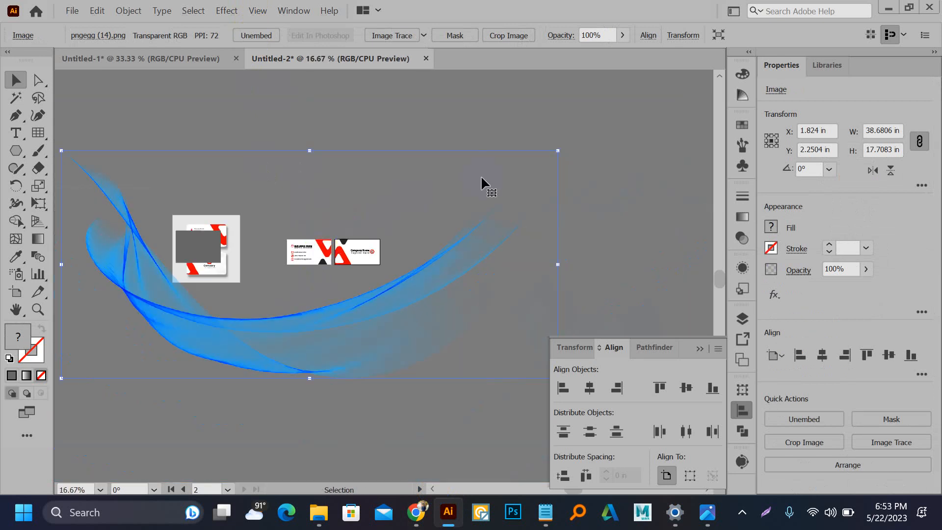
pyautogui.moveTo(558, 153); pyautogui.dragTo(365, 243)
pyautogui.scroll(3, 307, 268)
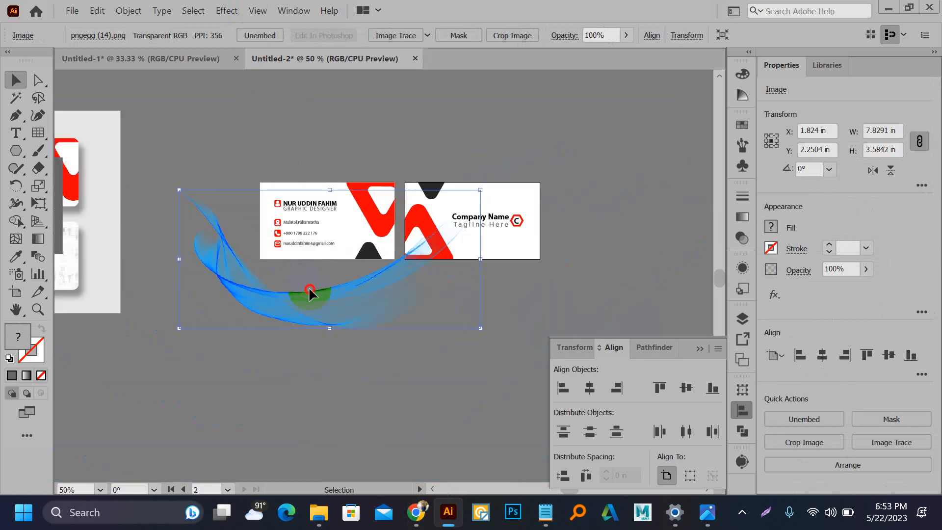
pyautogui.moveTo(311, 289); pyautogui.dragTo(317, 246)
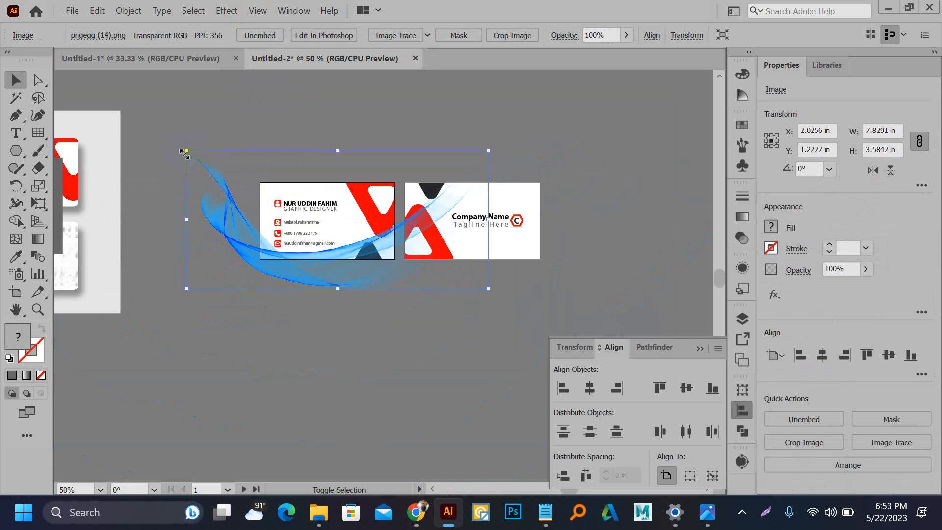
# Step: Scale and nudge the wave image onto the front card, about 4.16 × 1.90 in
pyautogui.moveTo(189, 150); pyautogui.dragTo(221, 175)
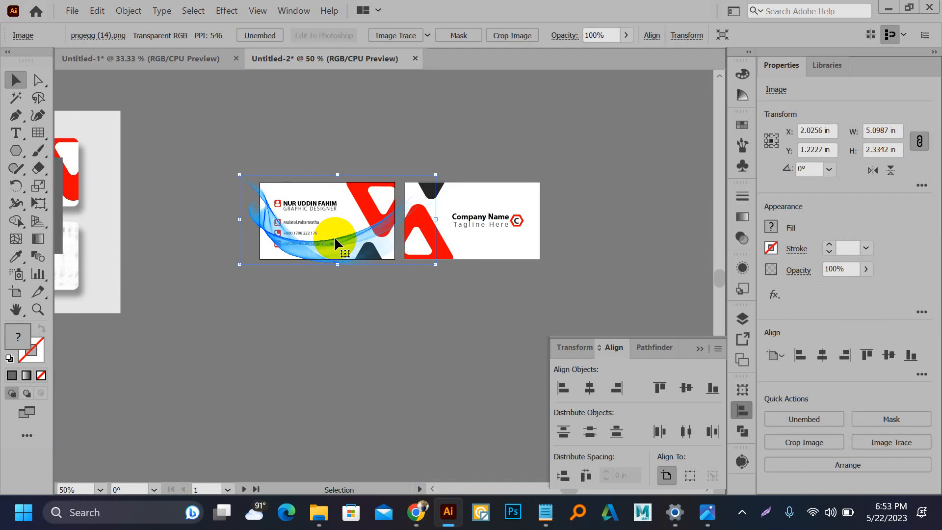
pyautogui.scroll(2, 335, 236)
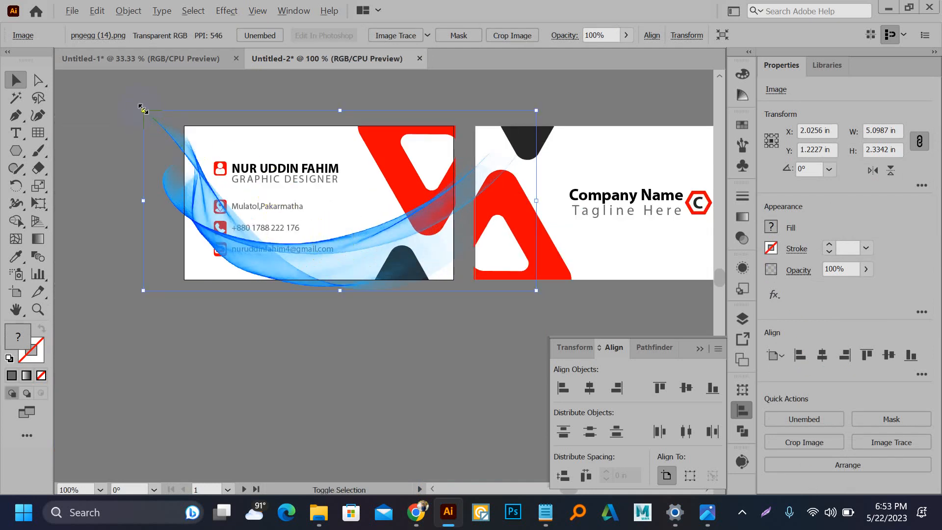
pyautogui.moveTo(143, 111); pyautogui.dragTo(162, 119)
pyautogui.click(346, 242)
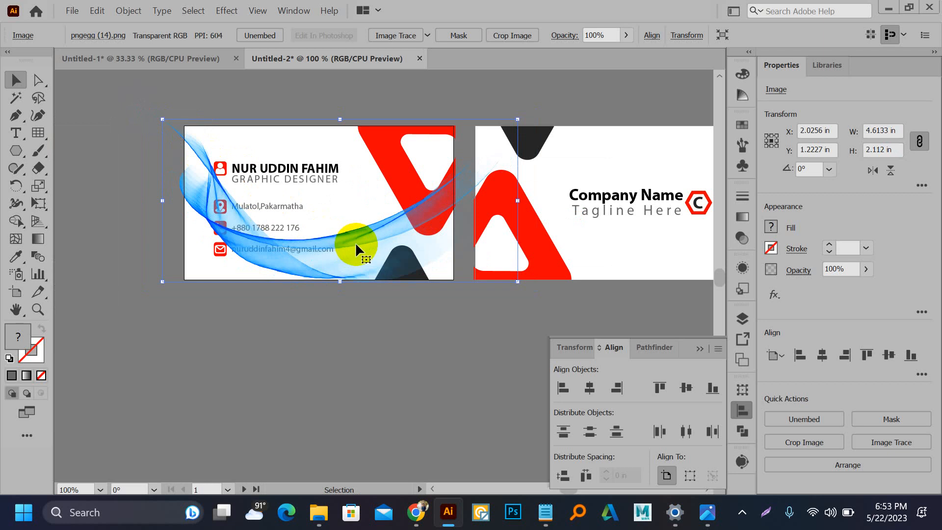
pyautogui.moveTo(355, 243); pyautogui.dragTo(366, 243)
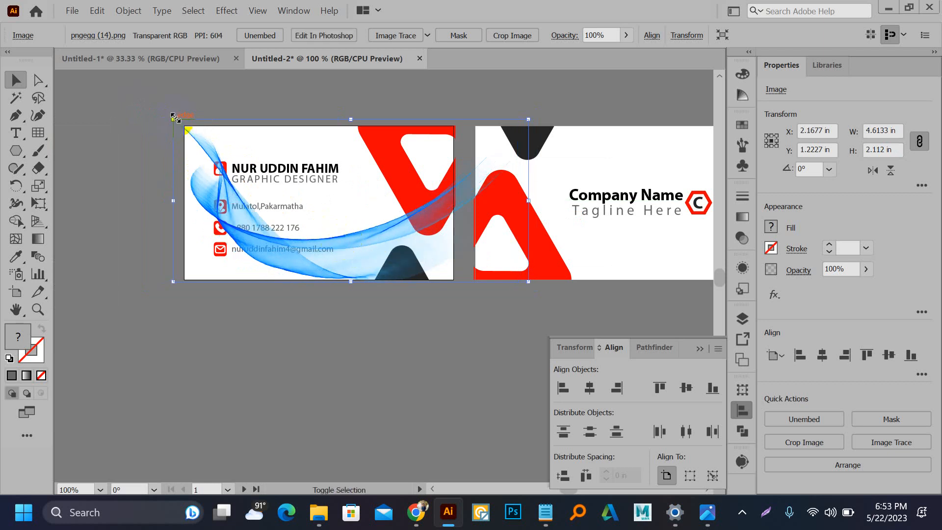
pyautogui.moveTo(174, 119); pyautogui.dragTo(187, 137)
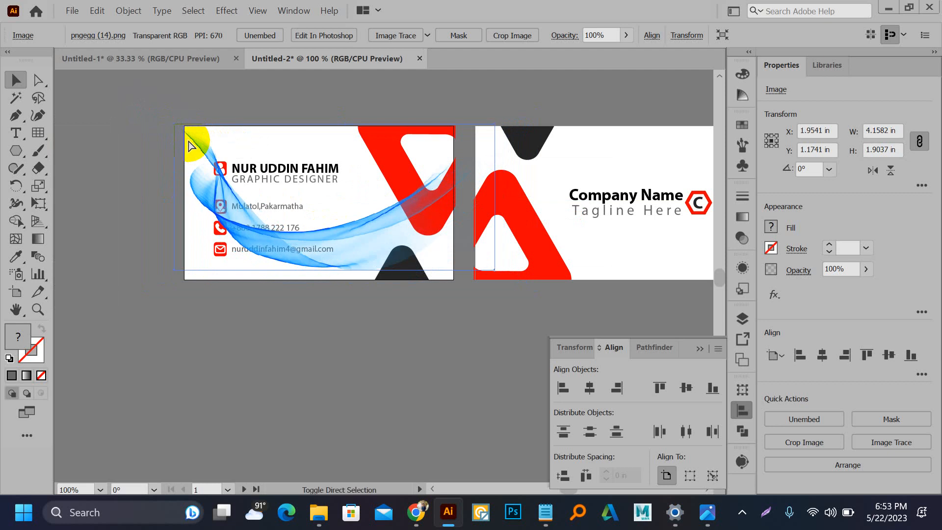
pyautogui.hotkey('ctrl', '[')
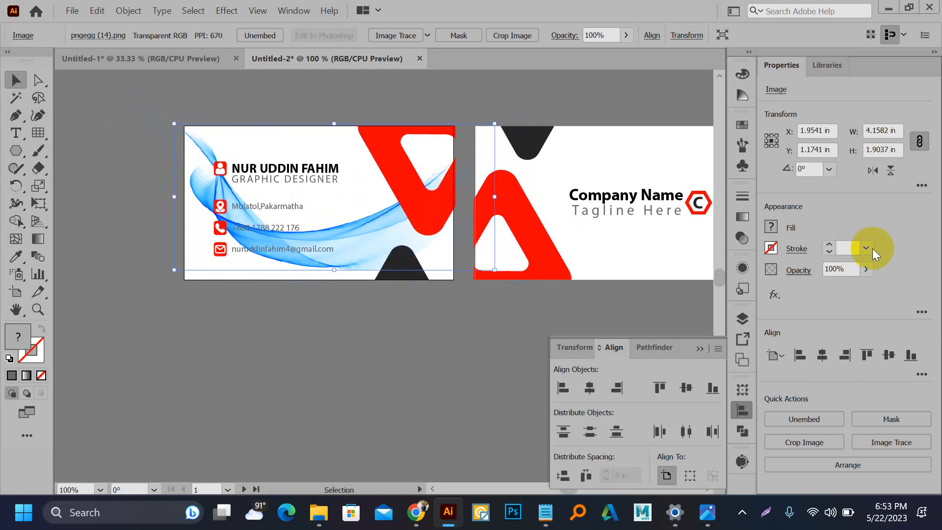
pyautogui.click(866, 269)
pyautogui.moveTo(865, 287); pyautogui.dragTo(819, 285)
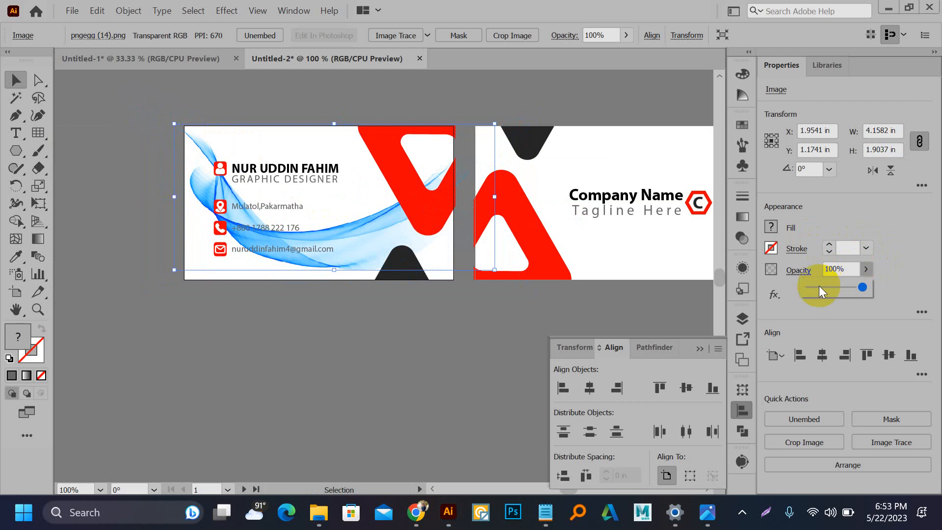
pyautogui.click(358, 338)
pyautogui.scroll(2, 201, 269)
pyautogui.moveTo(348, 318); pyautogui.dragTo(284, 456)
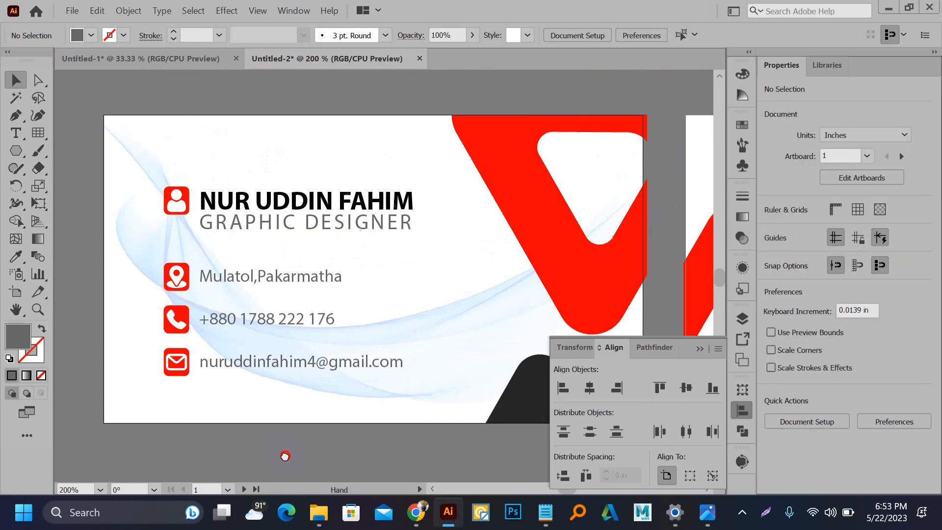
pyautogui.scroll(-1, 195, 319)
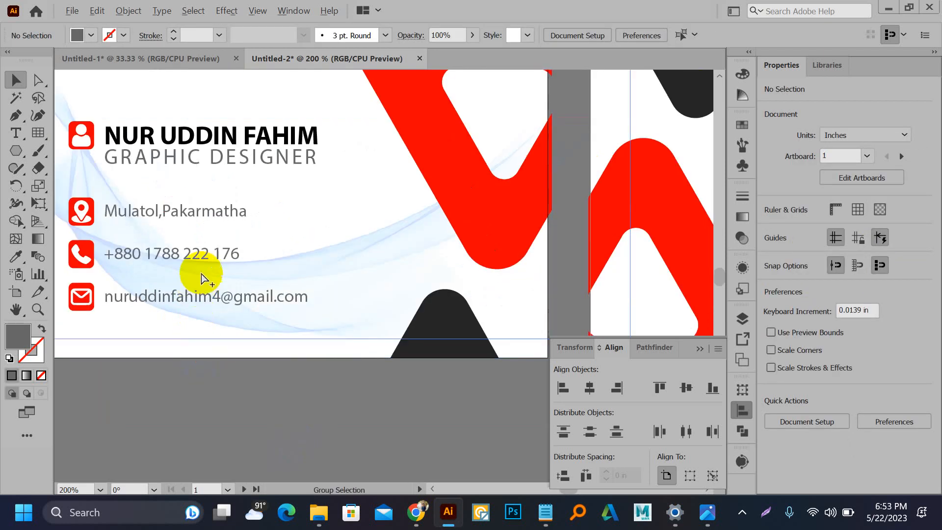
pyautogui.scroll(-1, 304, 274)
pyautogui.scroll(-1, 279, 265)
pyautogui.moveTo(426, 262); pyautogui.dragTo(518, 264)
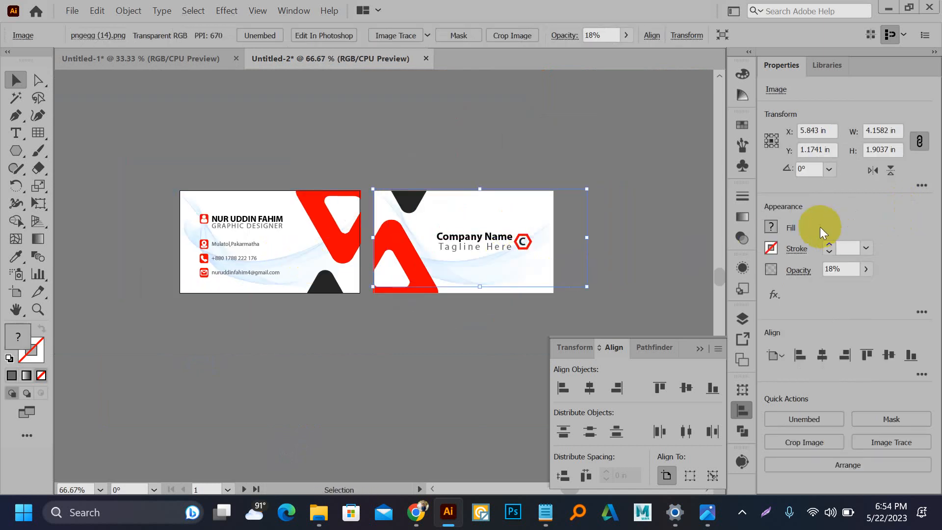
pyautogui.click(872, 172)
pyautogui.click(644, 227)
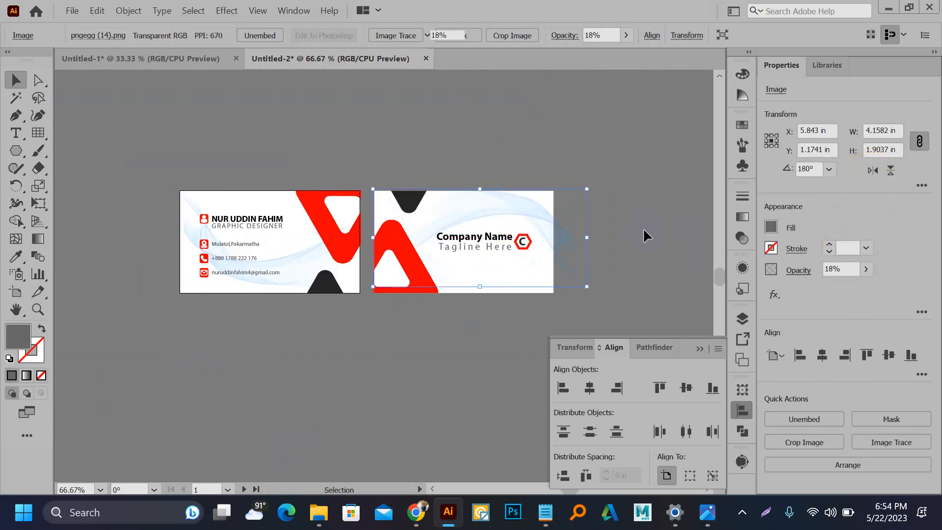
pyautogui.scroll(2, 126, 265)
pyautogui.hscroll(5, 155, 261)
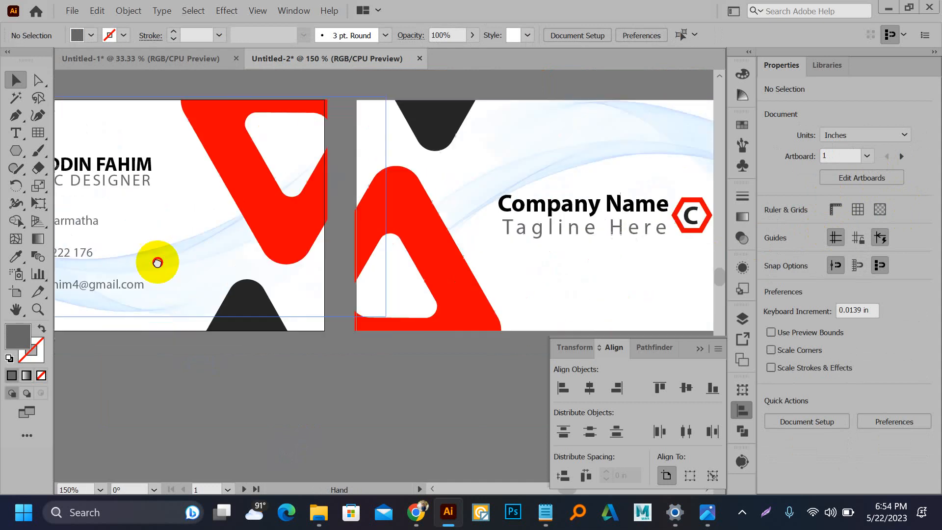
pyautogui.scroll(-1, 192, 261)
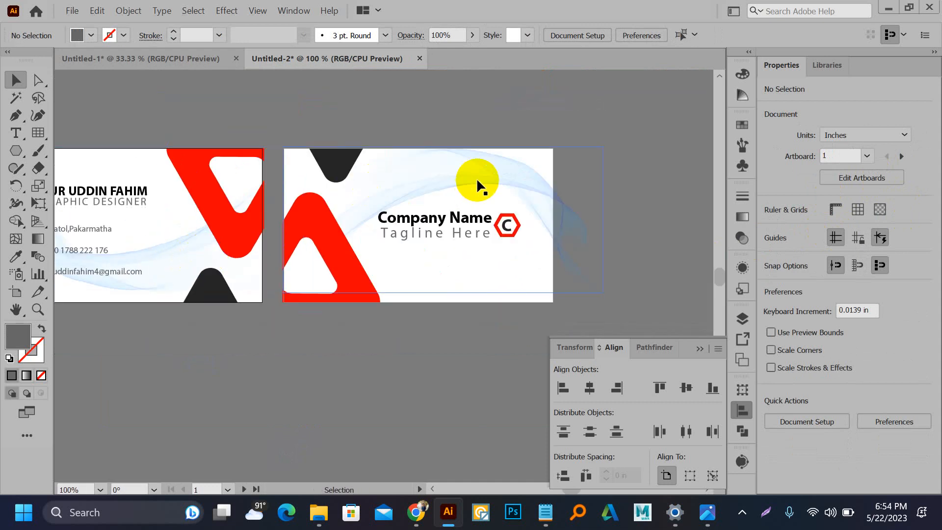
pyautogui.scroll(-2, 476, 178)
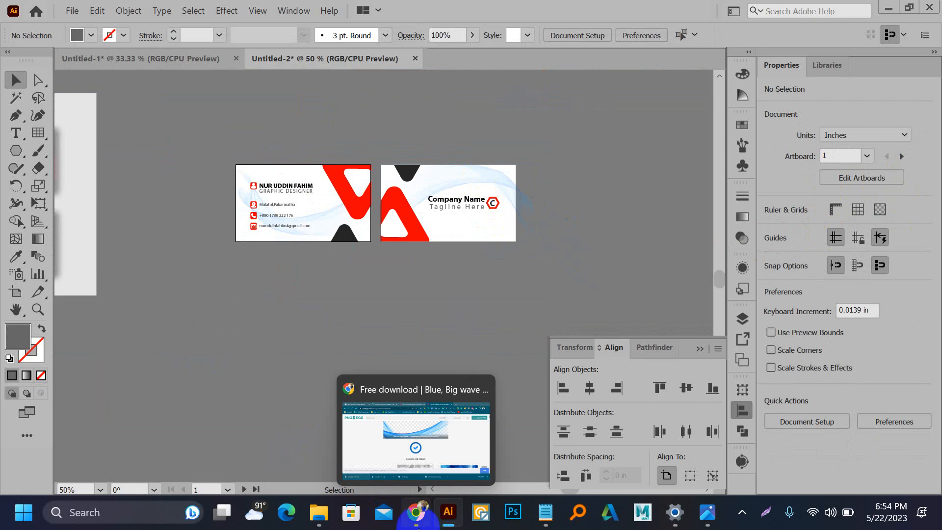
# Step: Close the Flaticon attribution popup, then reselect the faint blue wave on the back card
pyautogui.click(416, 518)
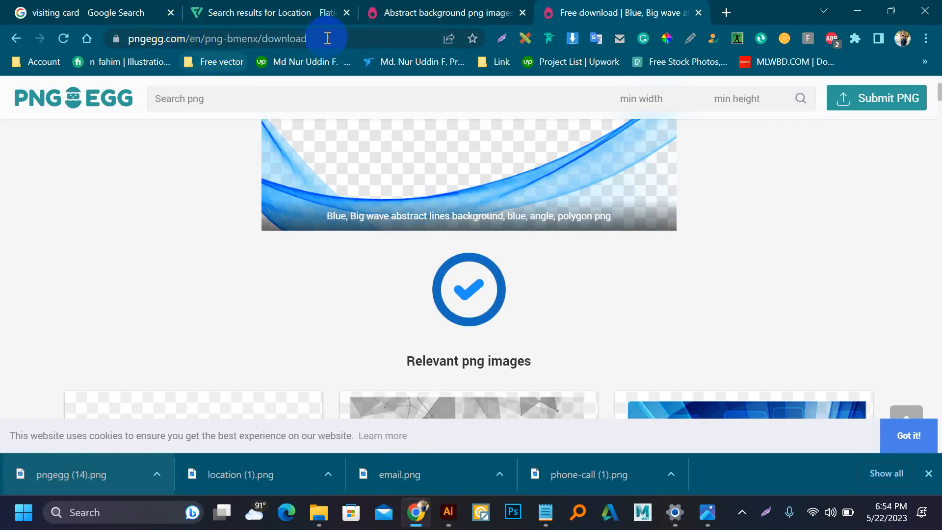
pyautogui.click(269, 10)
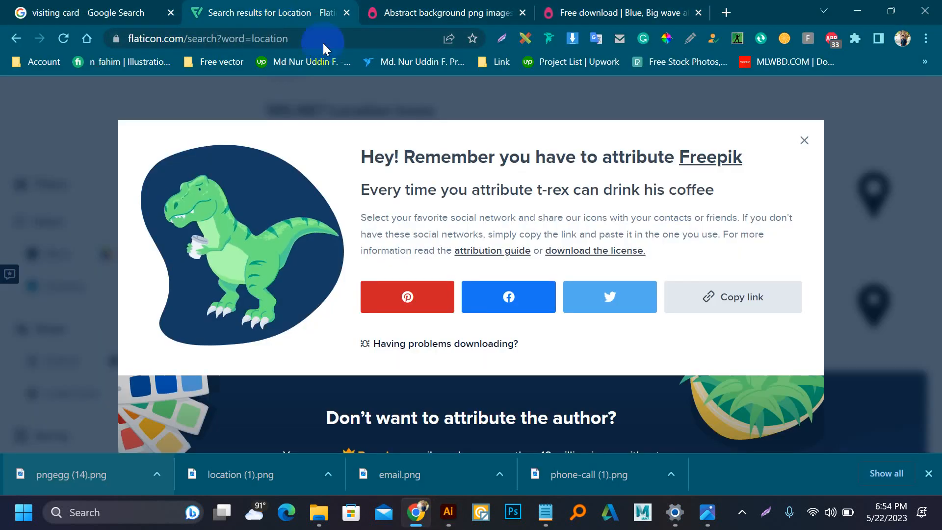
pyautogui.click(798, 136)
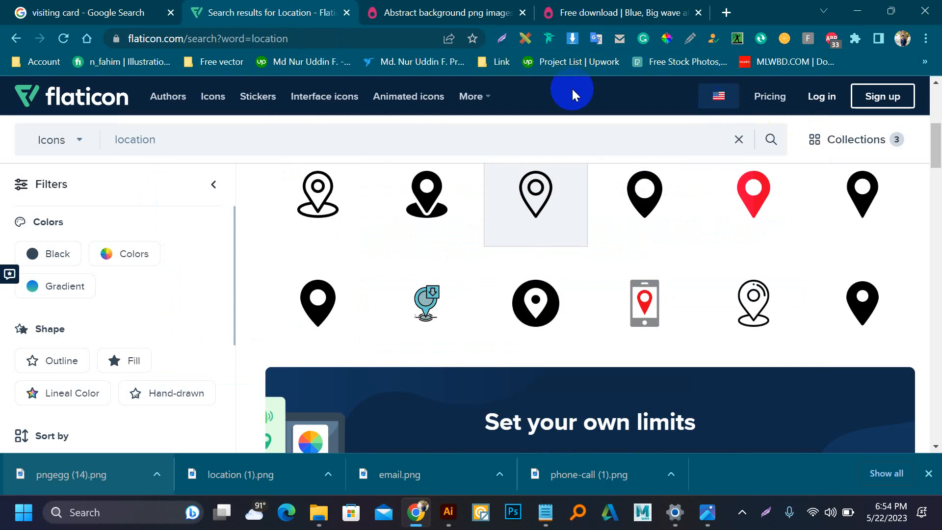
pyautogui.click(448, 512)
pyautogui.click(463, 181)
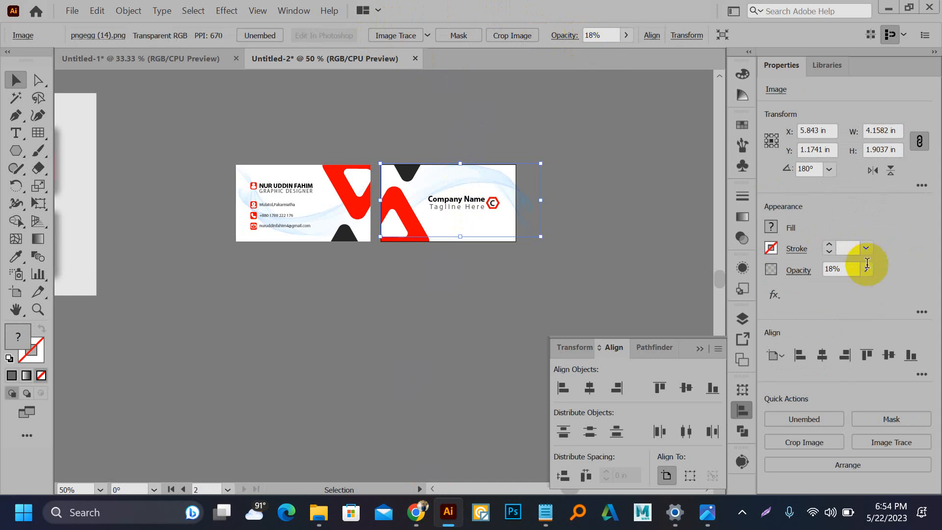
pyautogui.click(743, 237)
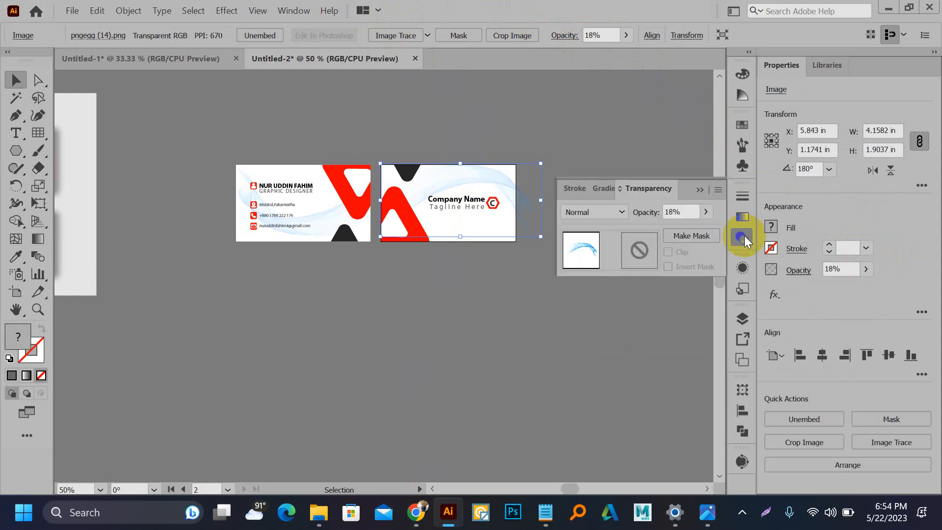
pyautogui.click(735, 238)
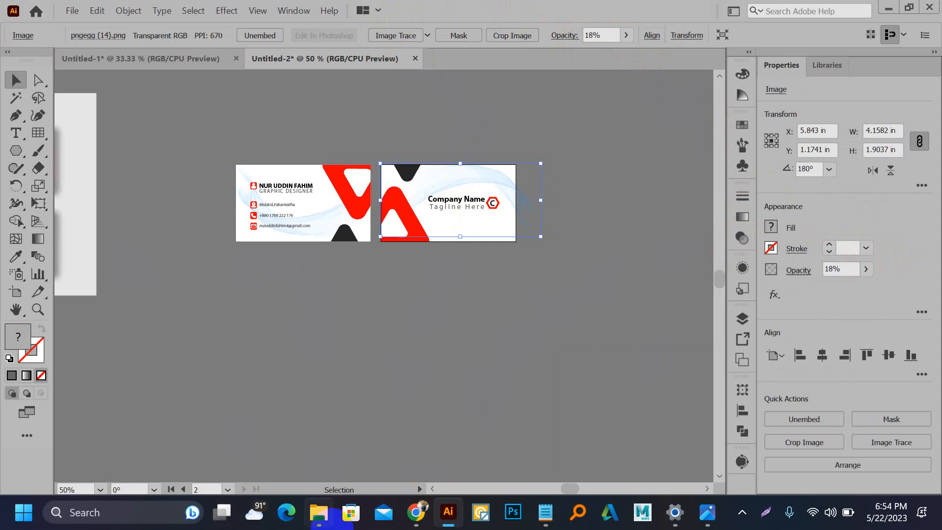
# Step: Search Google Images for 'social media banner' in a new tab
pyautogui.click(416, 512)
pyautogui.scroll(-2, 229, 245)
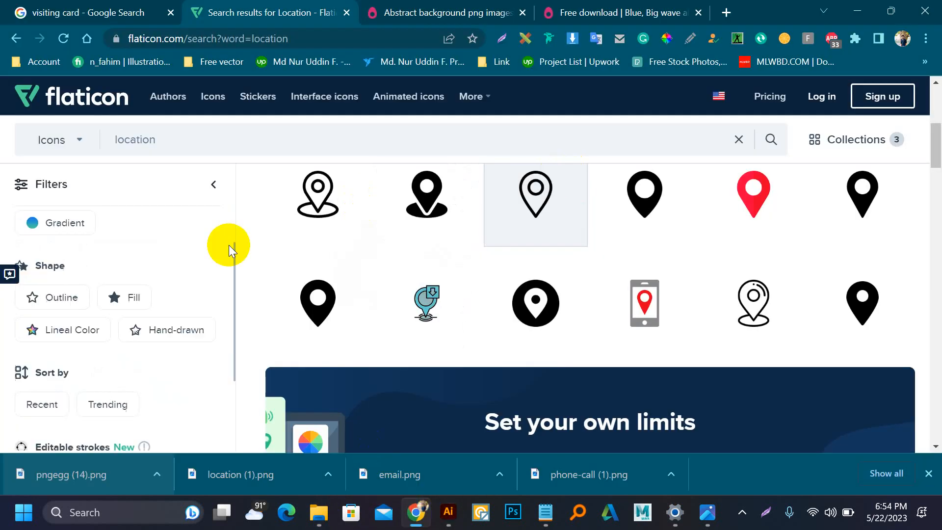
pyautogui.scroll(5, 458, 322)
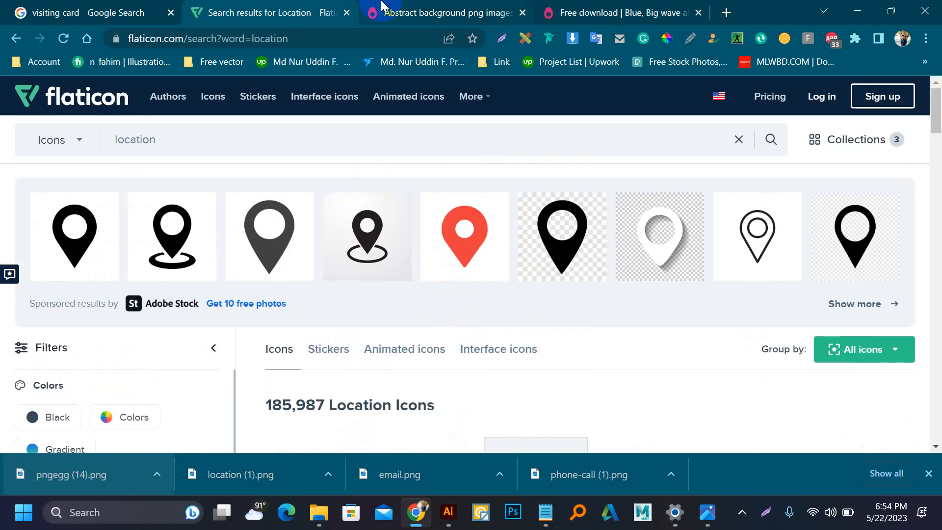
pyautogui.click(727, 11)
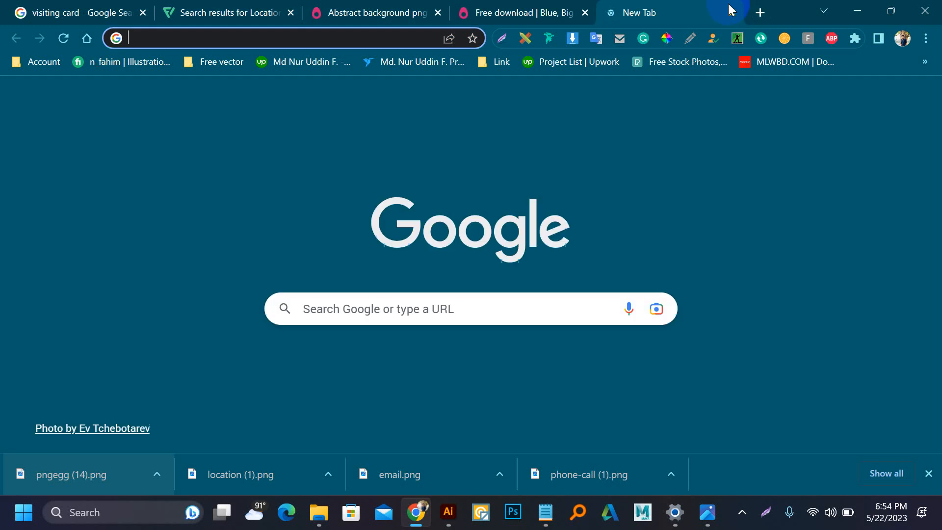
pyautogui.write('social')
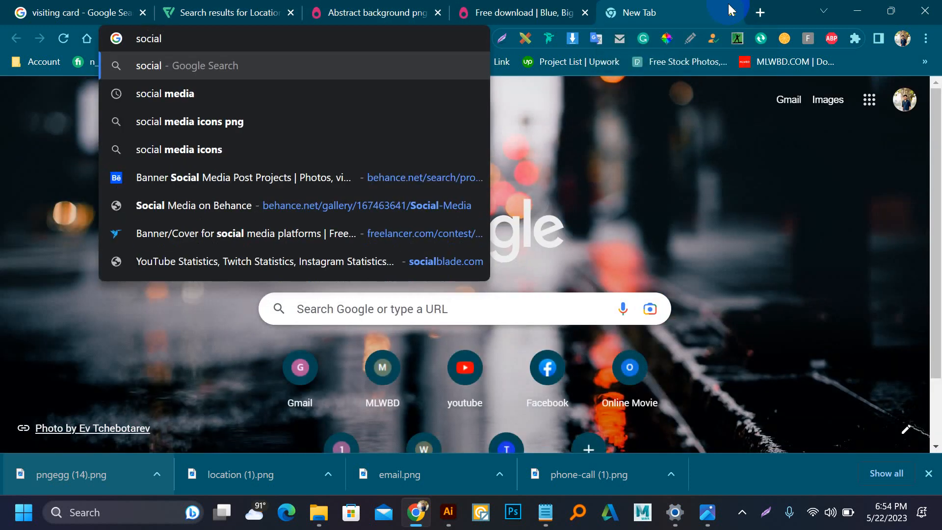
pyautogui.write(' media b')
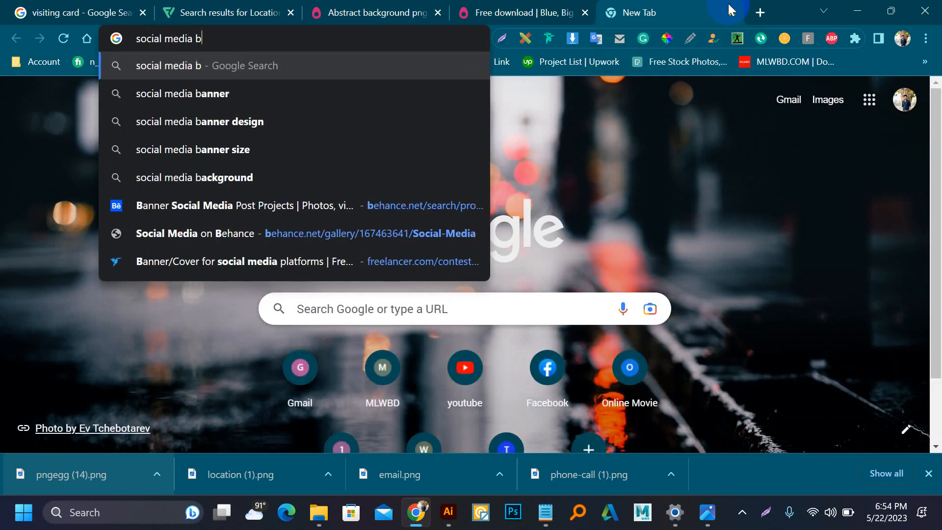
pyautogui.write('anner')
pyautogui.press('Return')
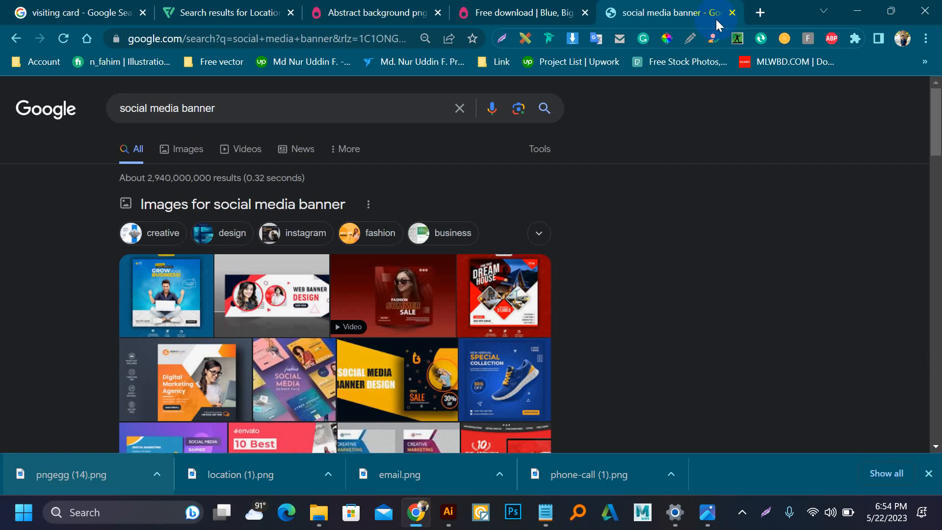
pyautogui.click(196, 156)
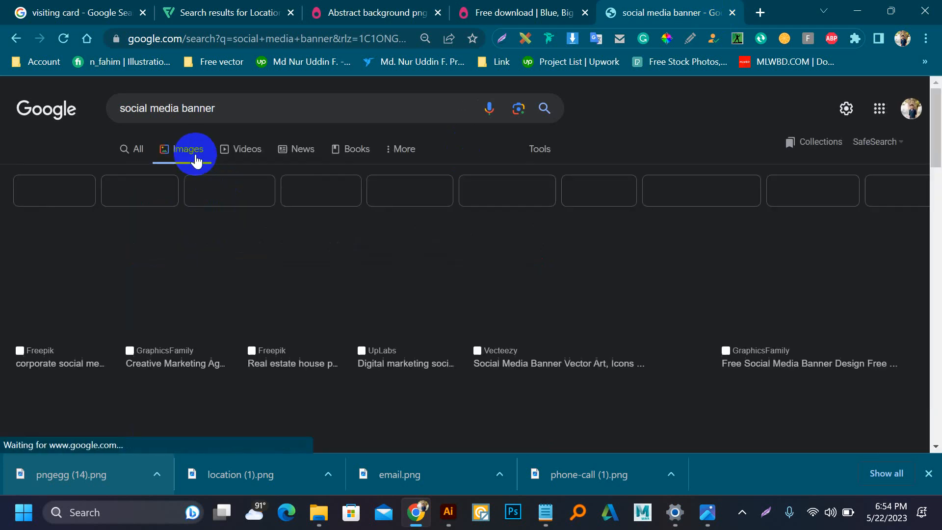
# Step: Copy the Dribbble Digital Marketing Social Media Banner image and return to Illustrator
pyautogui.scroll(-3, 226, 243)
pyautogui.scroll(-3, 385, 231)
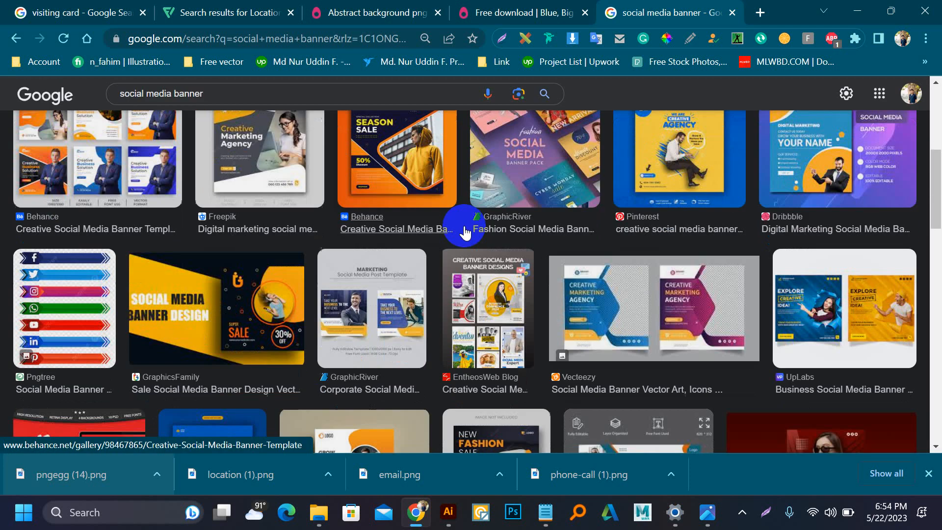
pyautogui.click(804, 144)
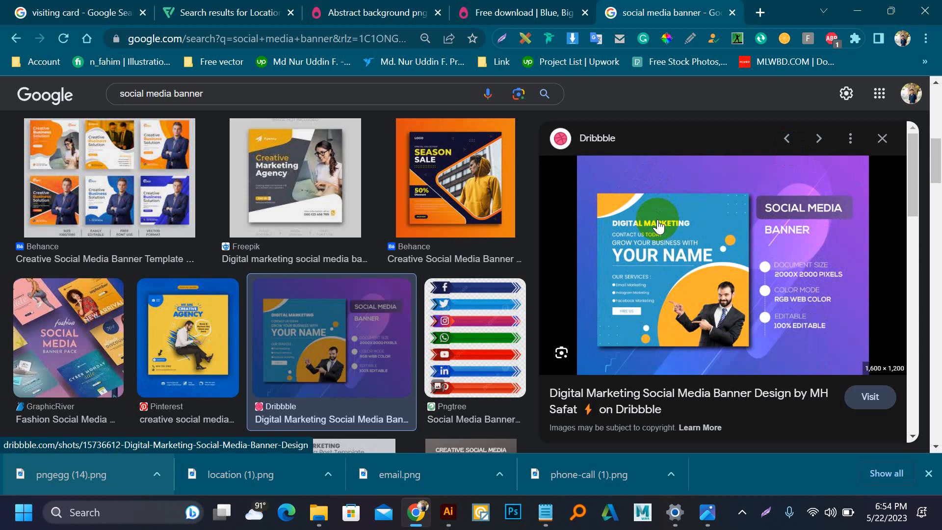
pyautogui.rightClick(661, 222)
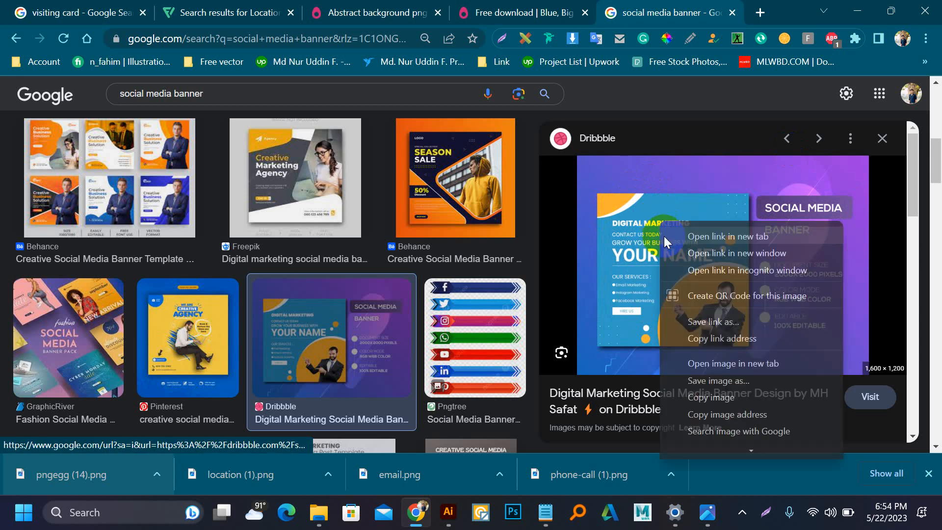
pyautogui.click(713, 396)
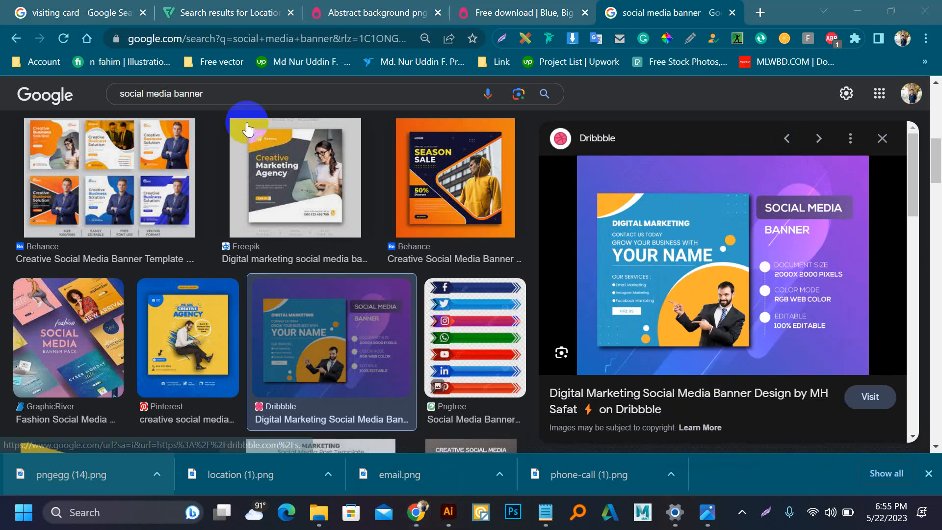
pyautogui.click(448, 512)
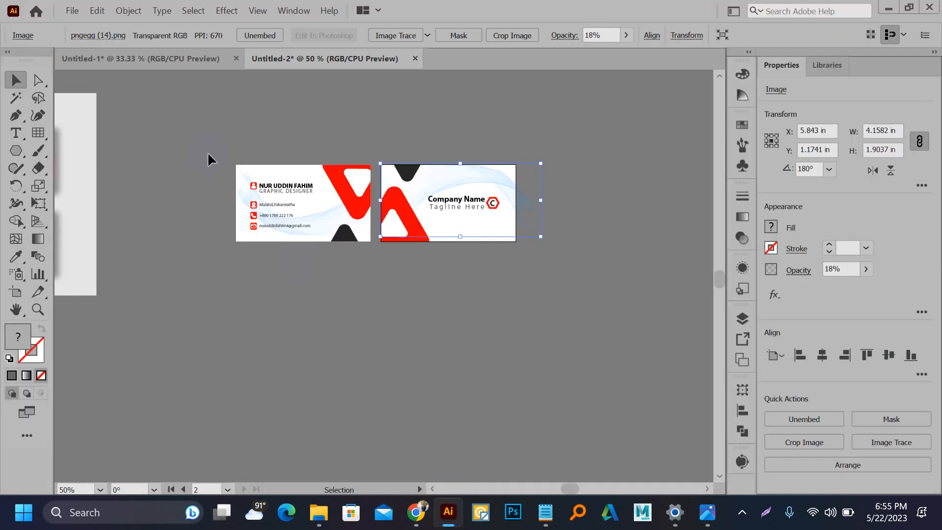
# Step: In Untitled-1, replace the business-card reference with the pasted banner, scaled to 706.67 × 530 px
pyautogui.click(166, 59)
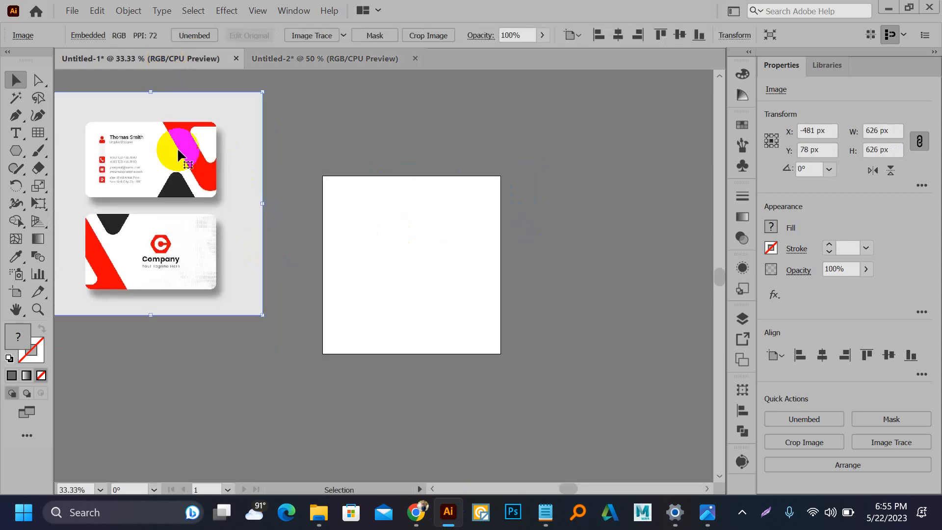
pyautogui.press('Delete')
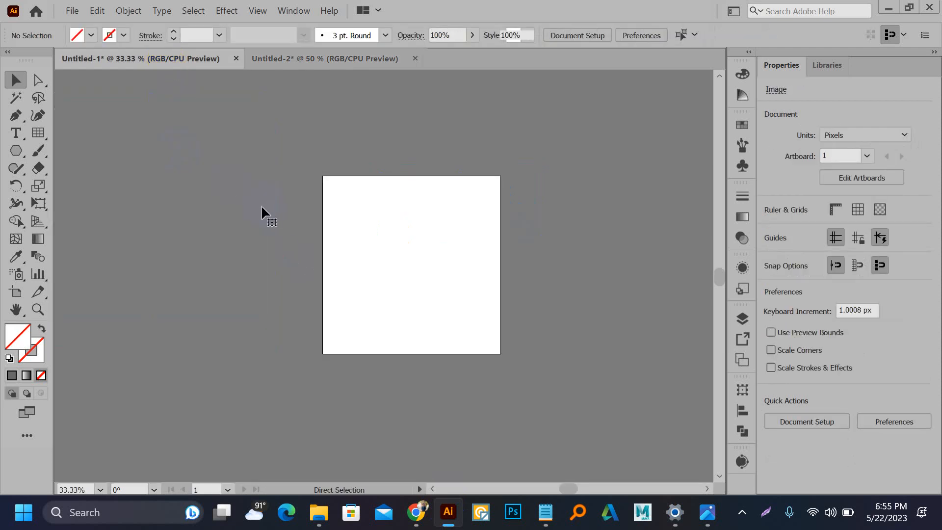
pyautogui.hotkey('ctrl', 'v')
pyautogui.moveTo(262, 192); pyautogui.dragTo(296, 155)
pyautogui.scroll(-2, 424, 229)
pyautogui.moveTo(513, 310); pyautogui.dragTo(434, 252)
pyautogui.scroll(2, 393, 221)
pyautogui.moveTo(346, 198); pyautogui.dragTo(384, 205)
# Step: Move the banner clear of the artboard and draw a 275 px circle at its top-left corner
pyautogui.scroll(2, 343, 164)
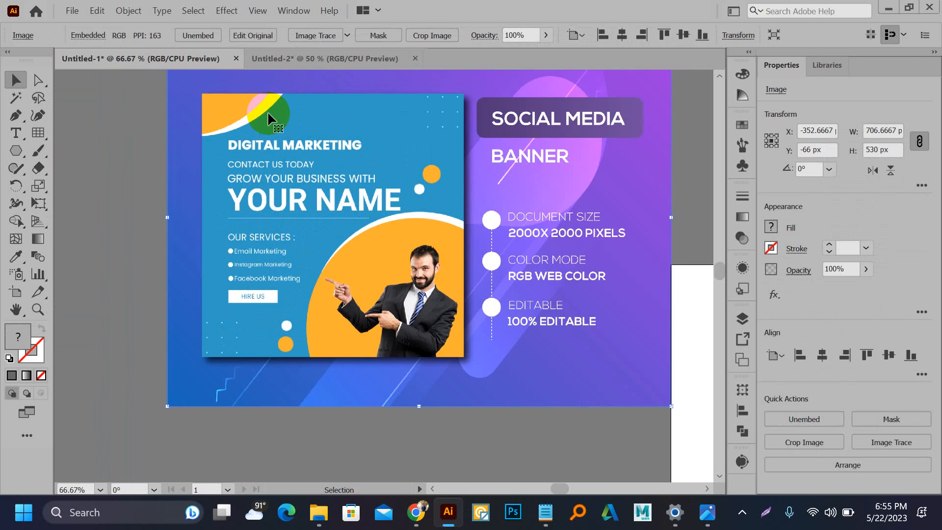
pyautogui.scroll(-1, 197, 114)
pyautogui.moveTo(287, 172); pyautogui.dragTo(197, 158)
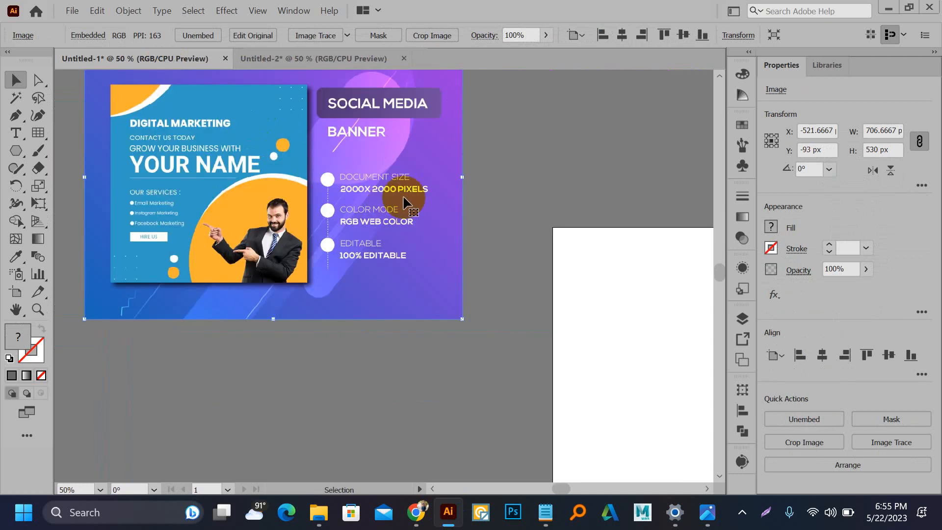
pyautogui.press('l')
pyautogui.moveTo(545, 210); pyautogui.dragTo(618, 266)
# Step: Fill the top-left circle with the banner's orange and add a slightly offset white duplicate
pyautogui.press('i')
pyautogui.click(141, 90)
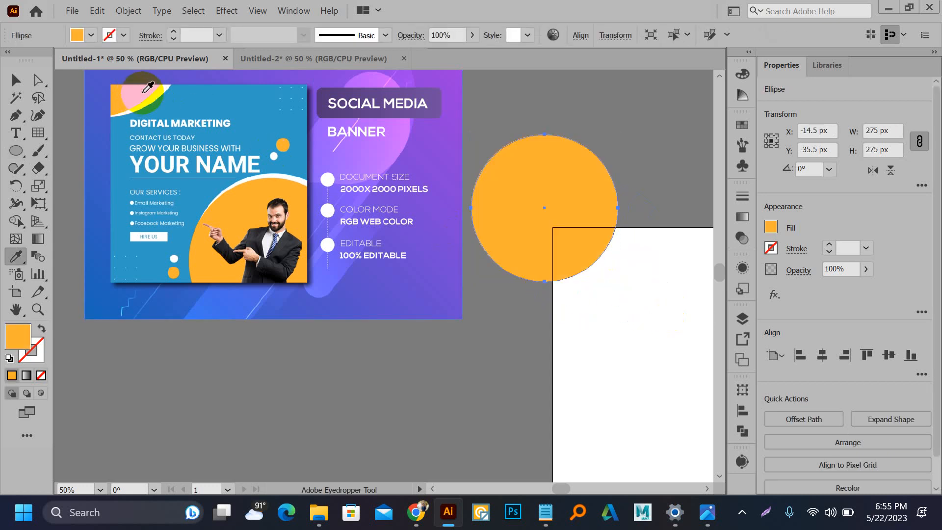
pyautogui.press('v')
pyautogui.click(551, 188)
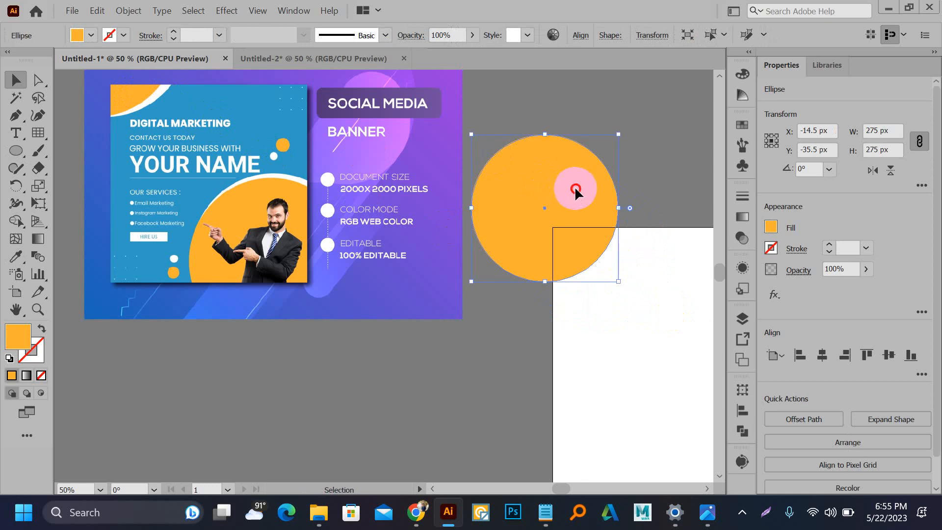
pyautogui.moveTo(574, 189); pyautogui.dragTo(589, 191)
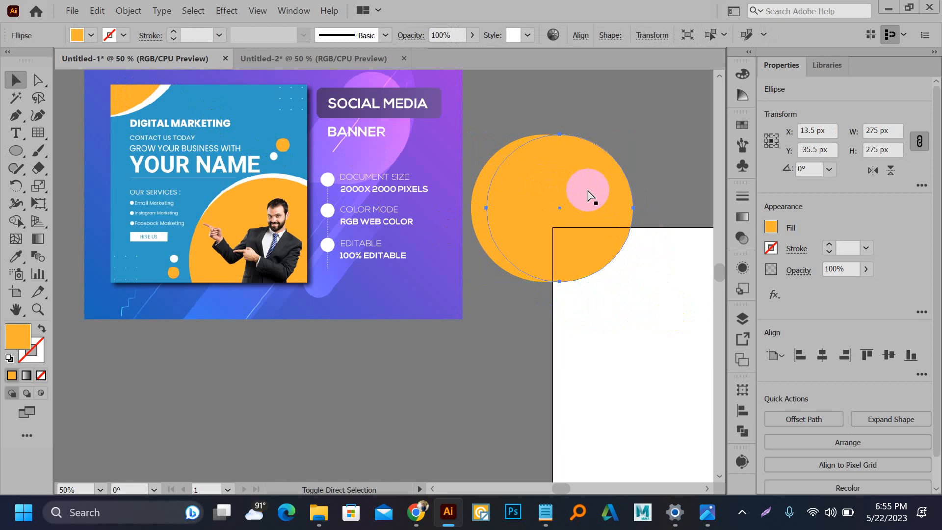
pyautogui.press('i')
pyautogui.click(156, 99)
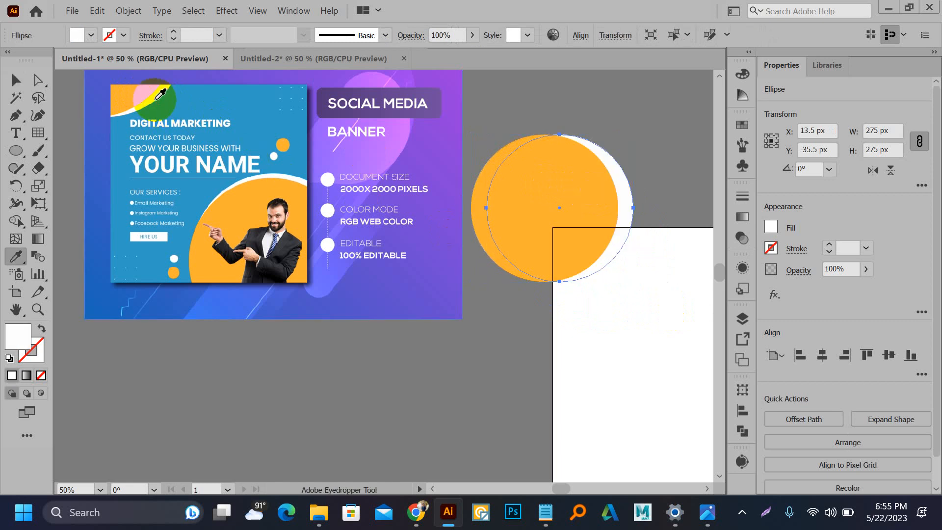
pyautogui.press('v')
pyautogui.click(627, 102)
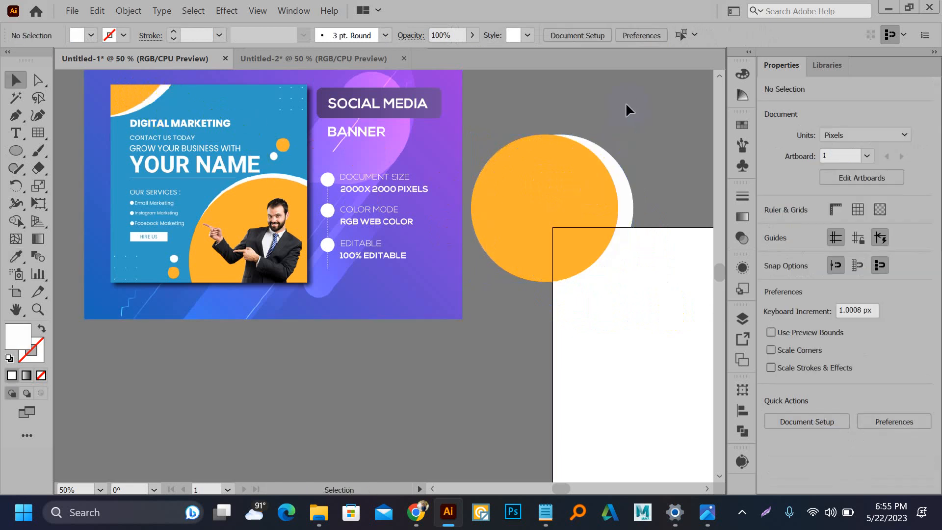
# Step: Draw a large circle over the artboard's bottom-right corner, filled with the same orange
pyautogui.keyDown('alt'); pyautogui.scroll(-1, 532, 123); pyautogui.keyUp('alt')
pyautogui.moveTo(554, 178); pyautogui.dragTo(461, 157)
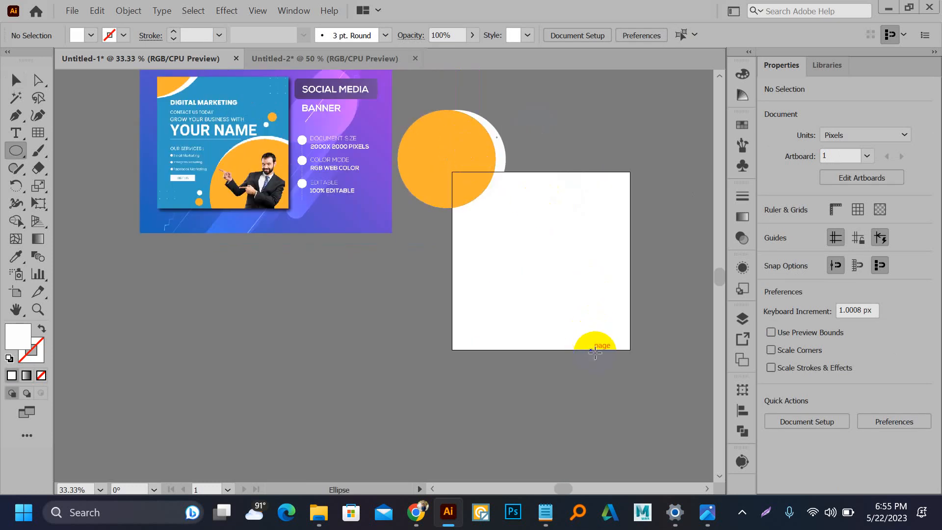
pyautogui.moveTo(599, 338); pyautogui.dragTo(610, 427)
pyautogui.press('i')
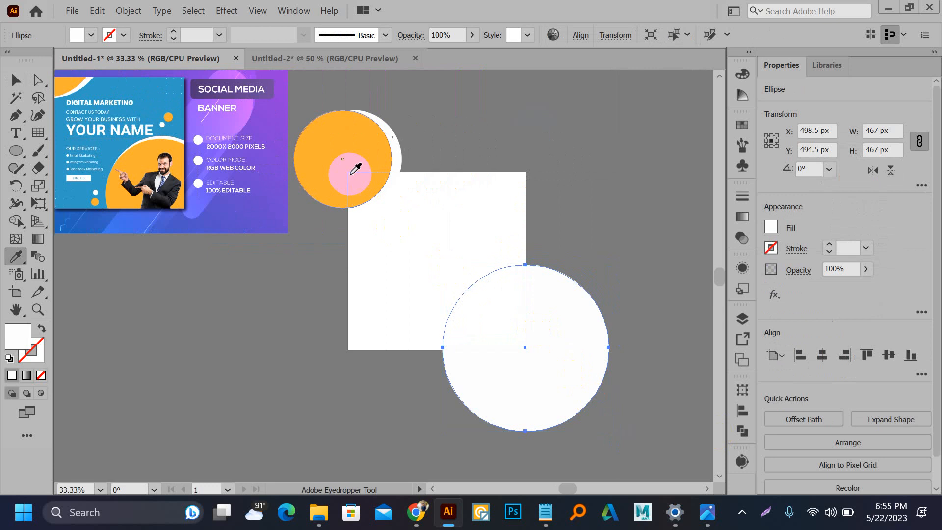
pyautogui.click(343, 164)
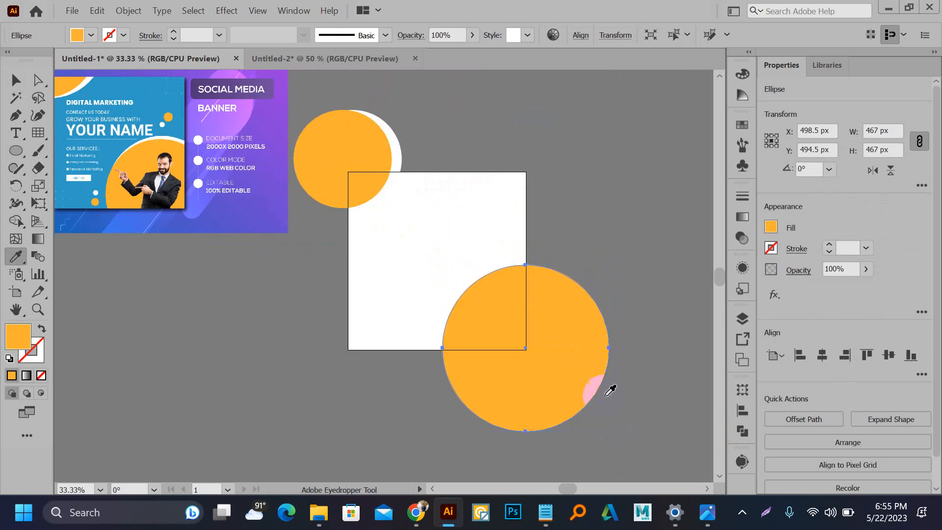
# Step: Make a 502 px white circle behind the orange one, offset to show a crescent
pyautogui.click(469, 281)
pyautogui.press('v')
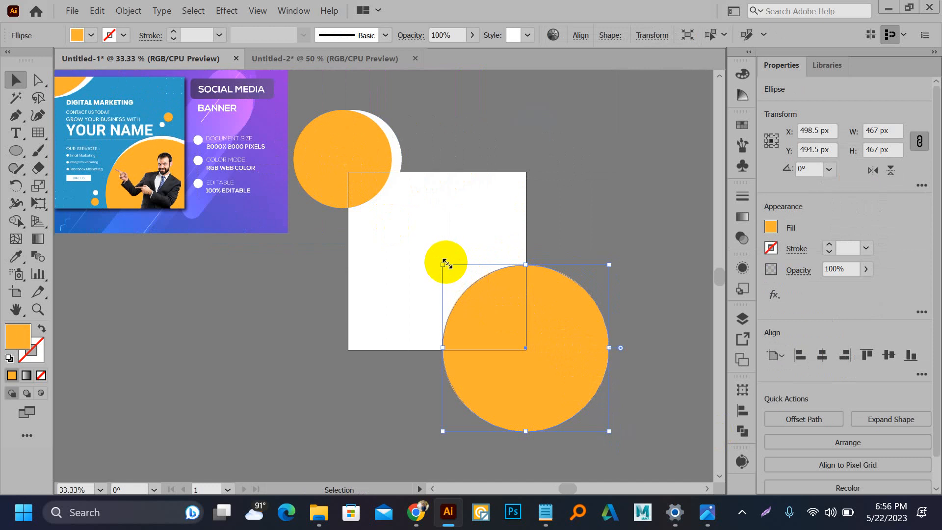
pyautogui.moveTo(443, 262); pyautogui.dragTo(430, 249)
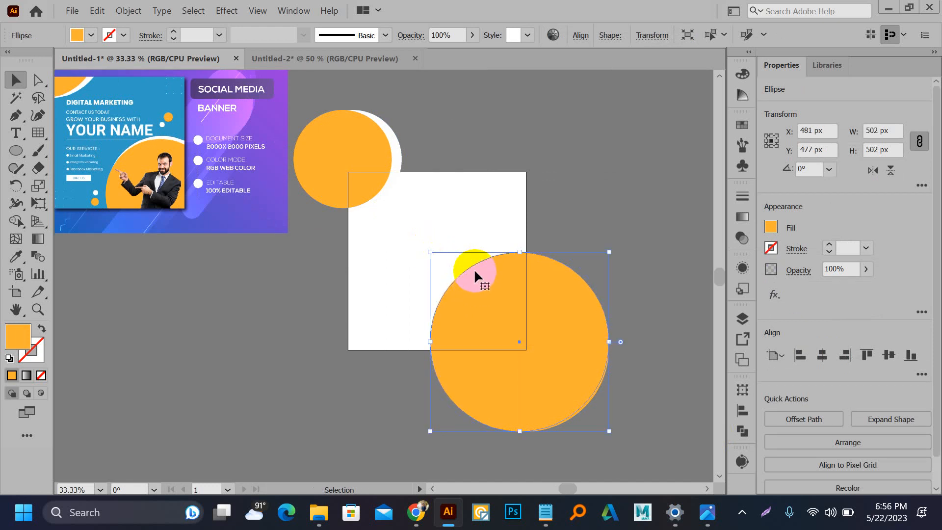
pyautogui.press('i')
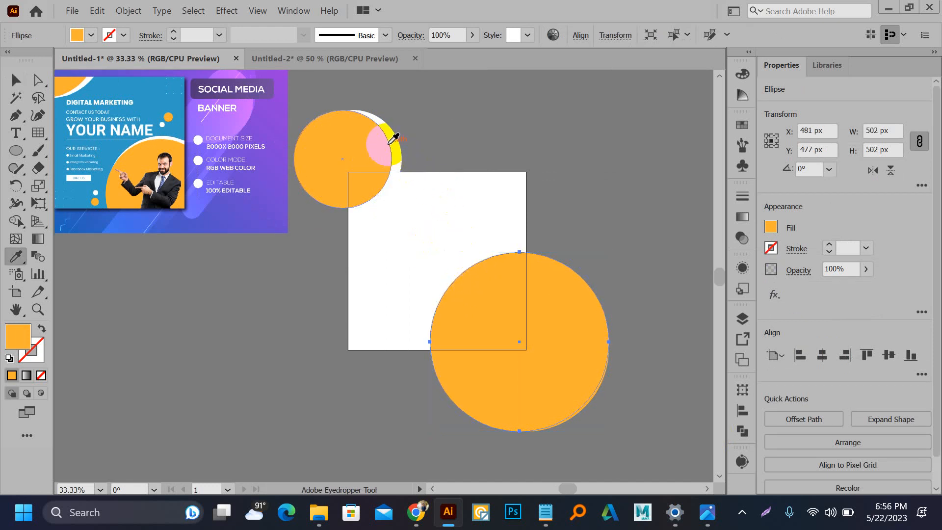
pyautogui.click(396, 146)
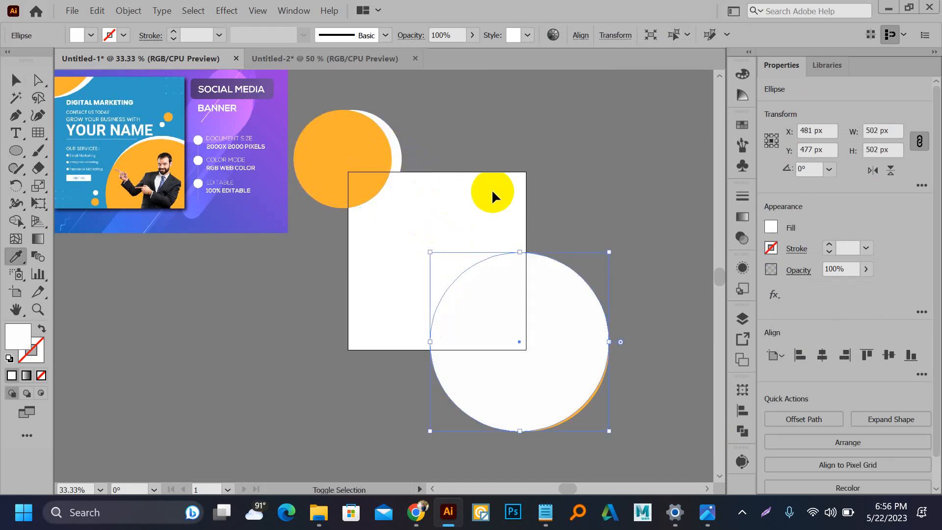
pyautogui.hotkey('ctrl', '[')
pyautogui.moveTo(499, 186); pyautogui.dragTo(510, 282)
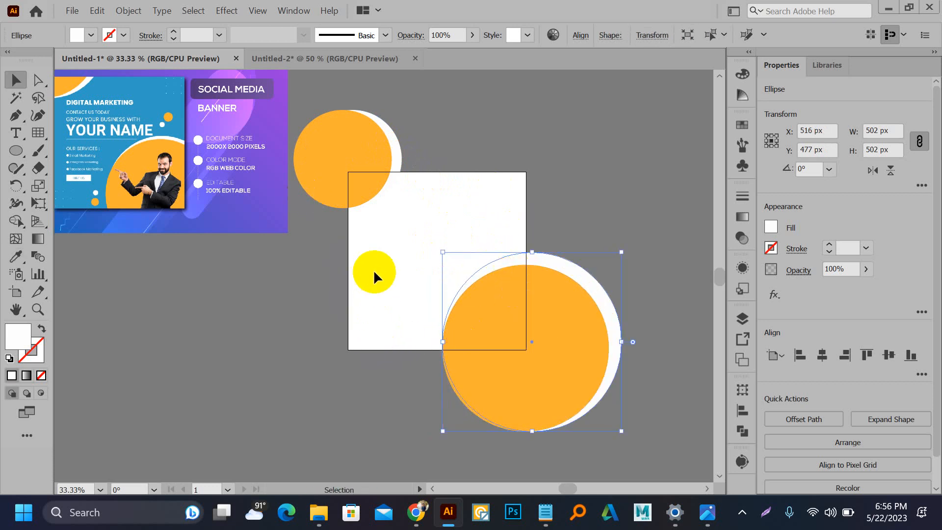
# Step: Group the lower-right circle pair and create a 500 × 500 px rectangle
pyautogui.moveTo(378, 269); pyautogui.dragTo(494, 352)
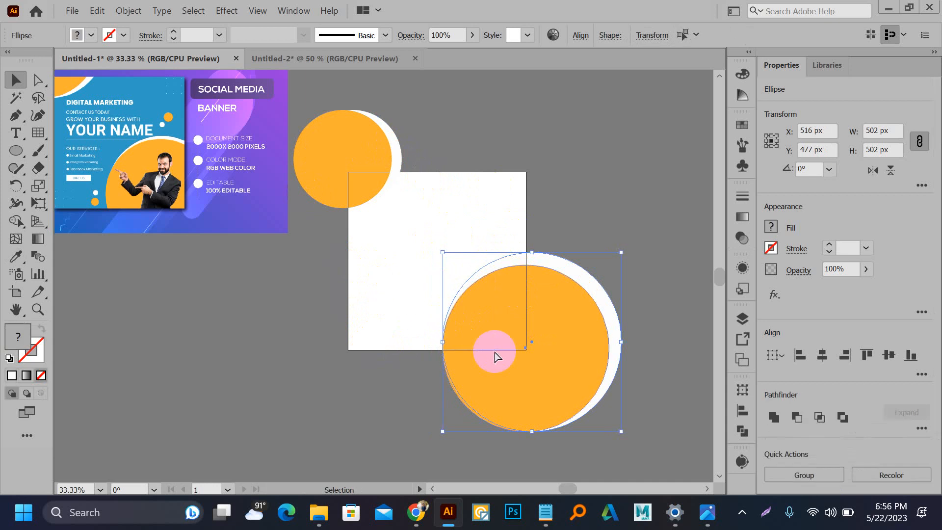
pyautogui.hotkey('ctrl', 'g')
pyautogui.click(357, 159)
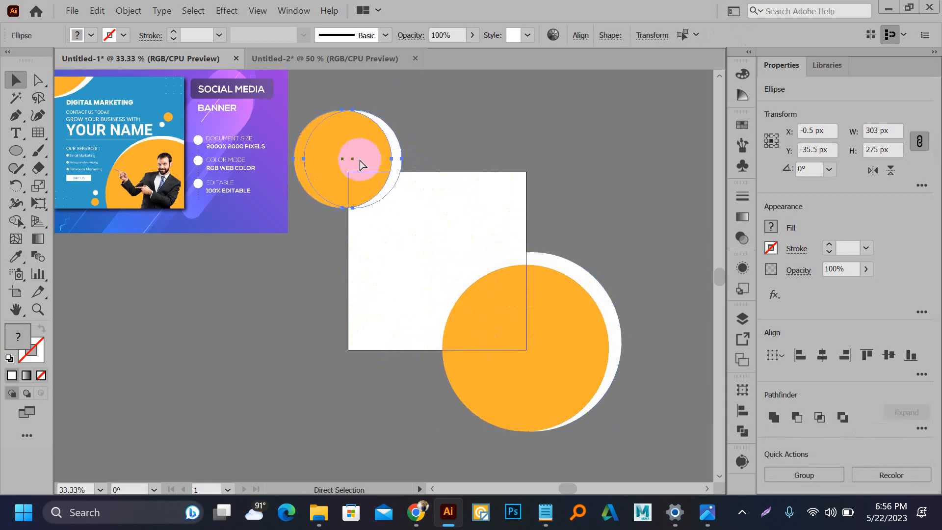
pyautogui.press('m')
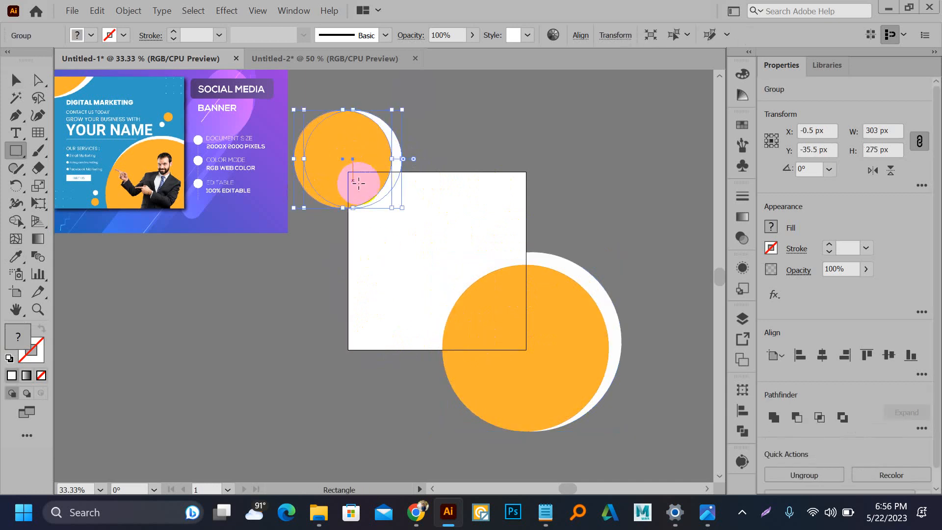
pyautogui.click(402, 287)
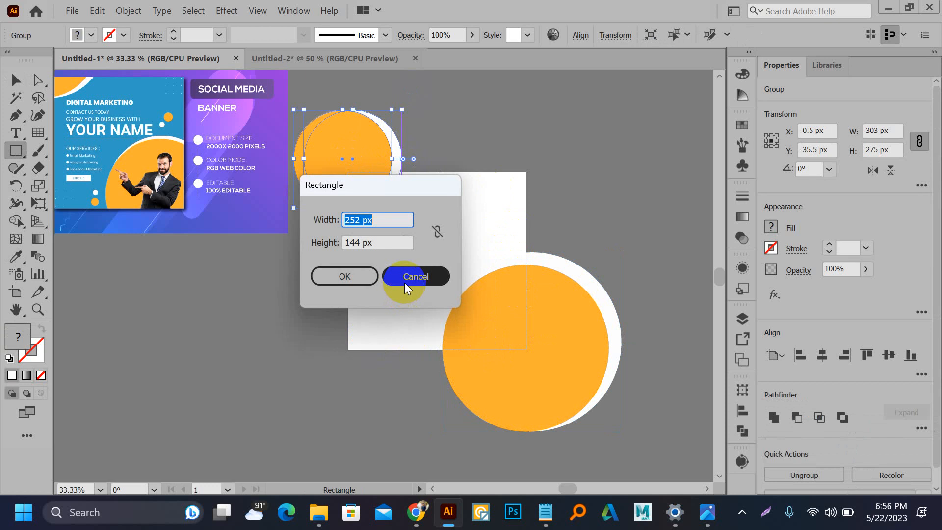
pyautogui.write('500')
pyautogui.doubleClick(361, 246)
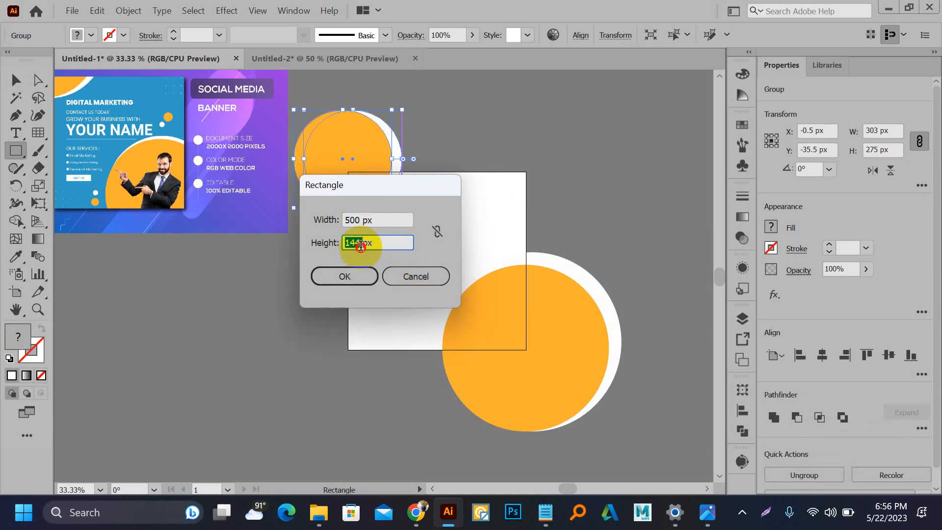
pyautogui.write('500')
pyautogui.press('Return')
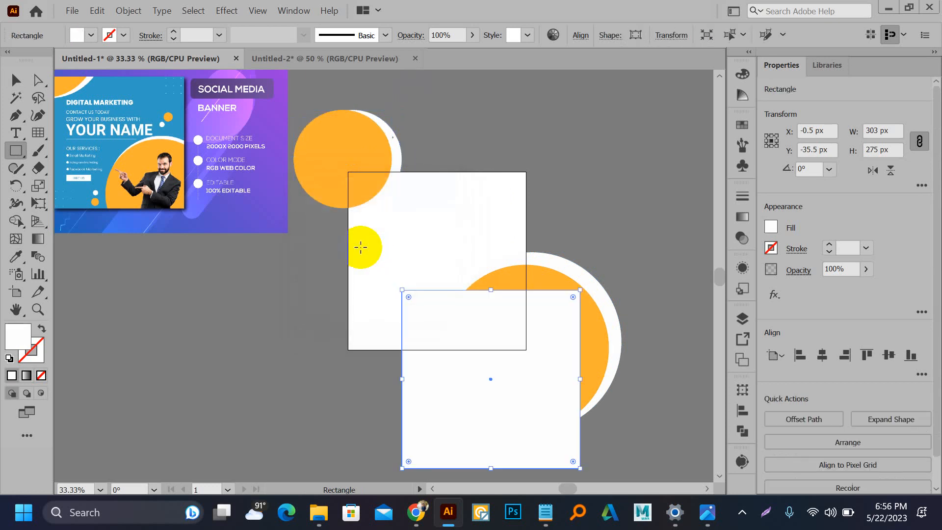
# Step: Fill the rectangle with the banner's blue, centre it on the artboard and send it to back
pyautogui.press('i')
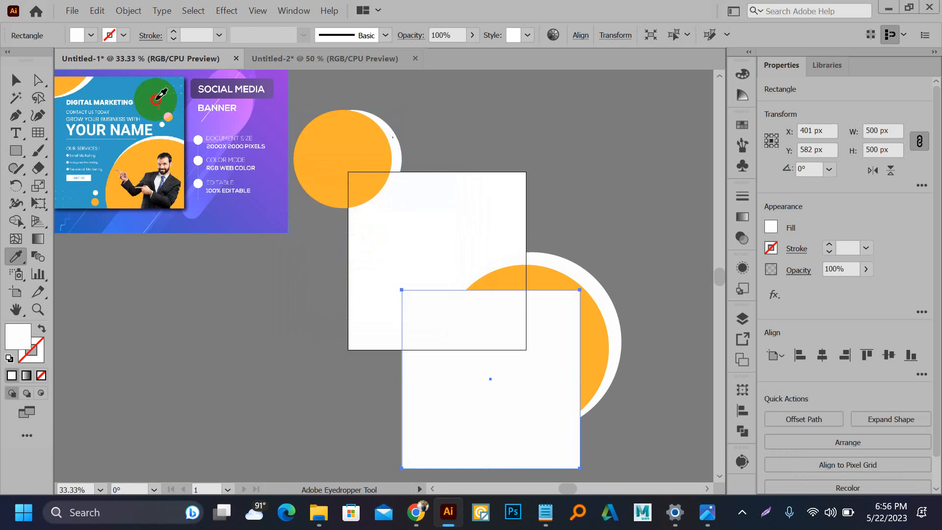
pyautogui.click(155, 99)
pyautogui.press('v')
pyautogui.click(828, 352)
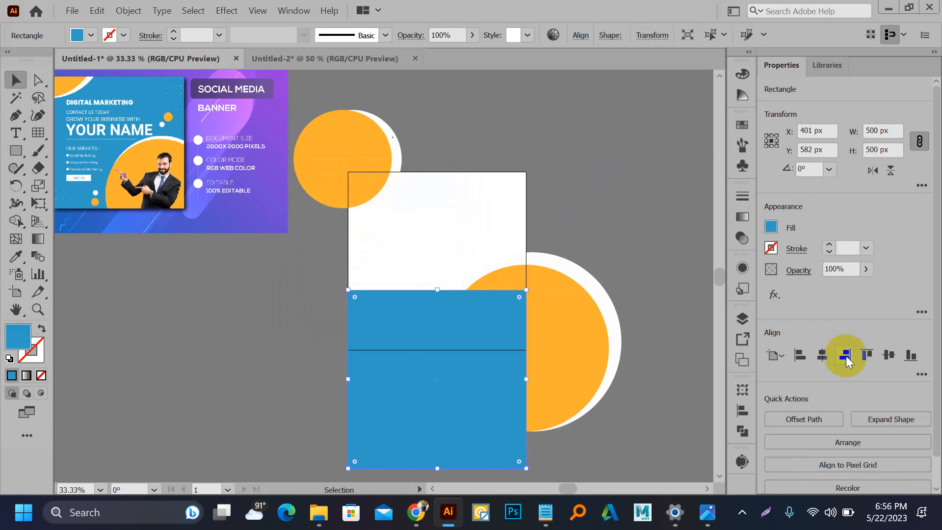
pyautogui.click(889, 355)
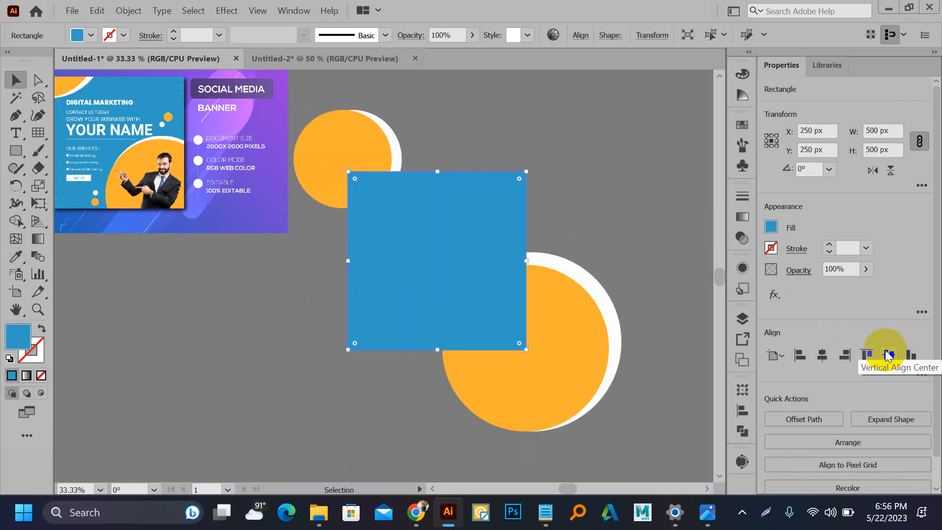
pyautogui.hotkey('ctrl', 'shift', '[')
# Step: Add a second 500 px blue square, centred horizontally and vertically on the artboard
pyautogui.press('m')
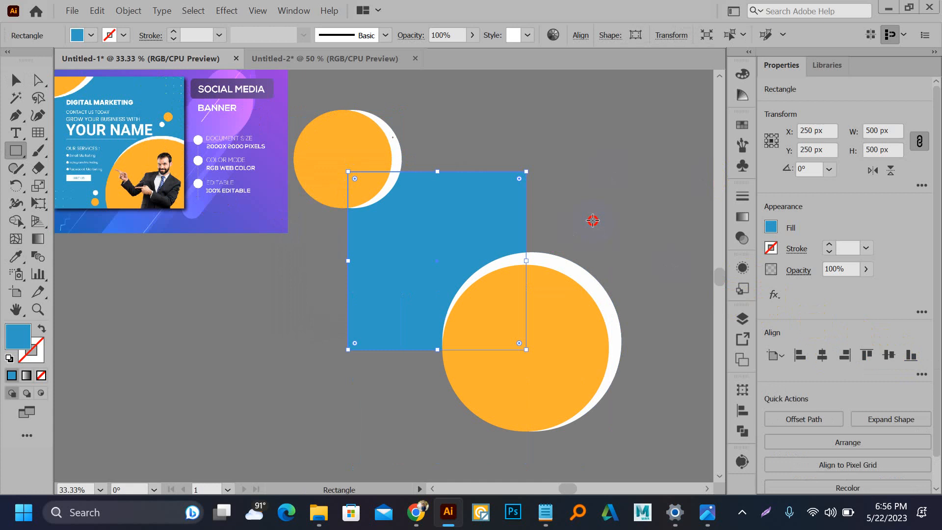
pyautogui.click(593, 219)
pyautogui.click(345, 276)
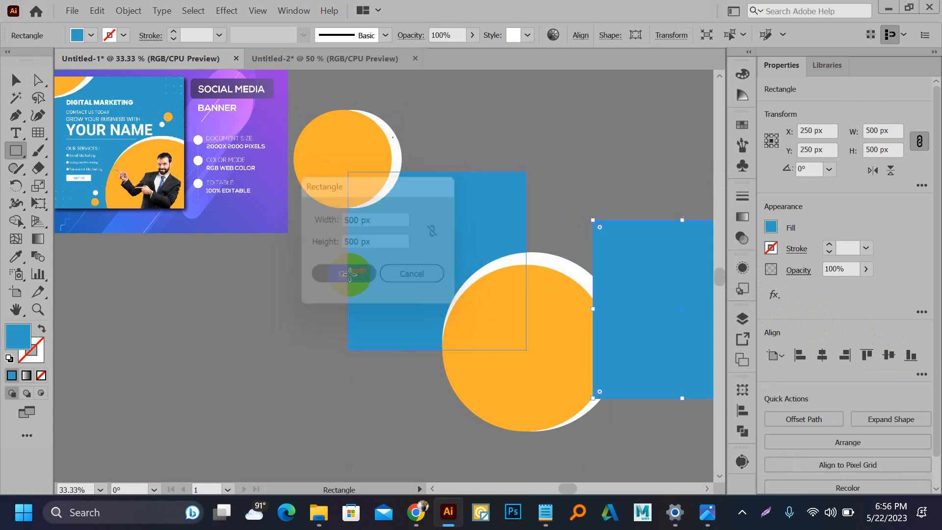
pyautogui.click(822, 353)
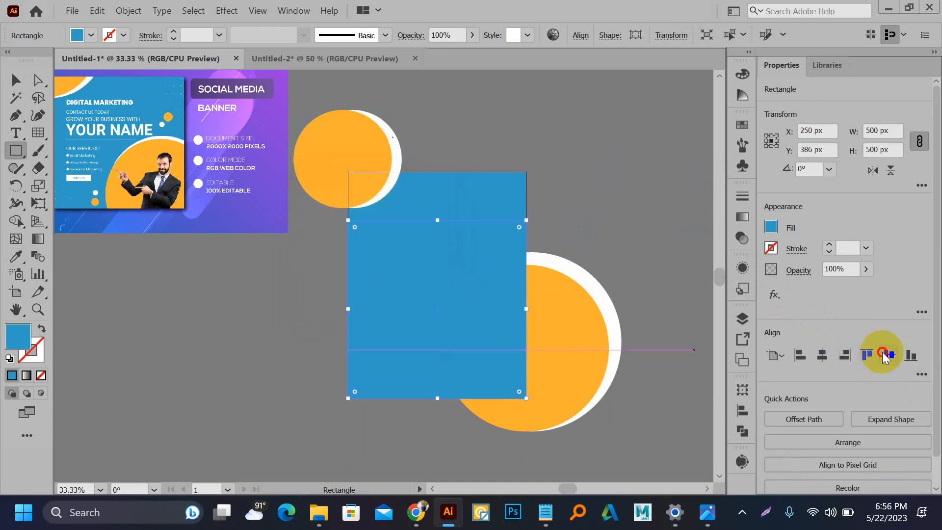
pyautogui.press('v')
pyautogui.moveTo(301, 110); pyautogui.dragTo(595, 427)
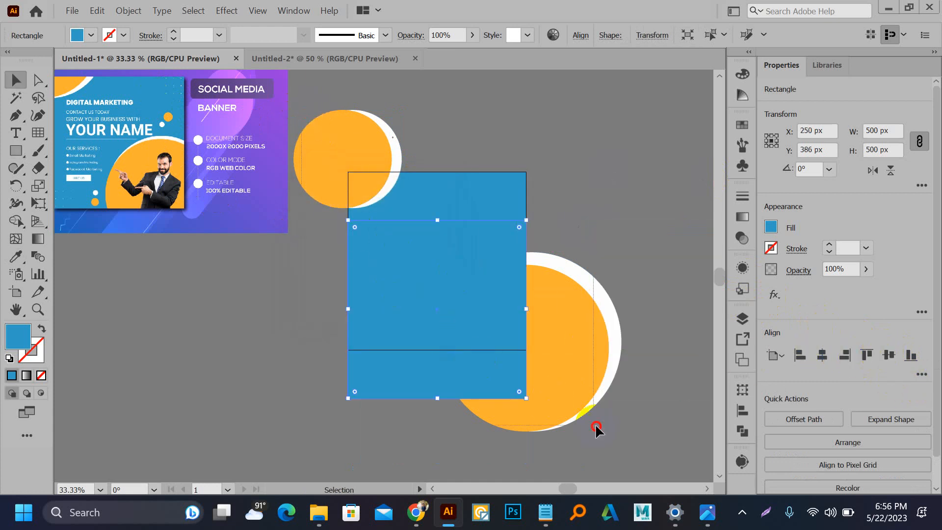
pyautogui.click(611, 189)
pyautogui.click(420, 378)
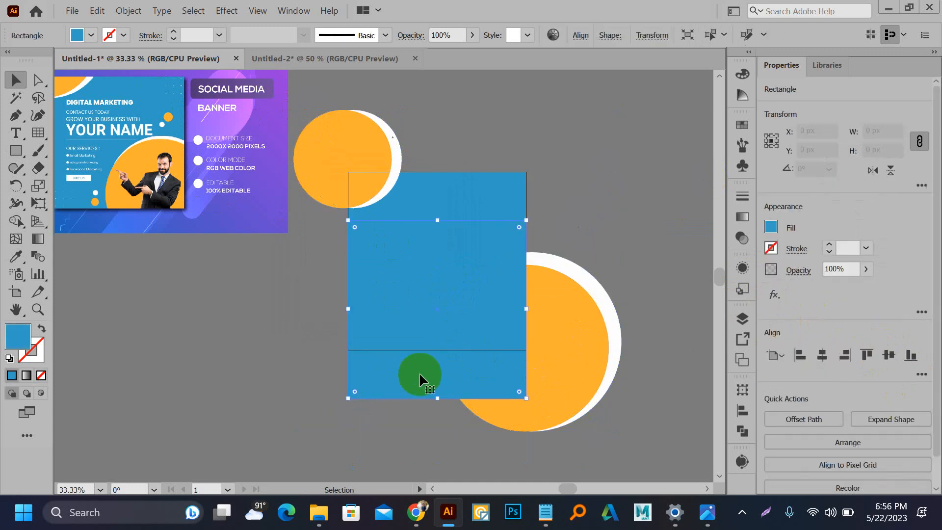
pyautogui.click(889, 355)
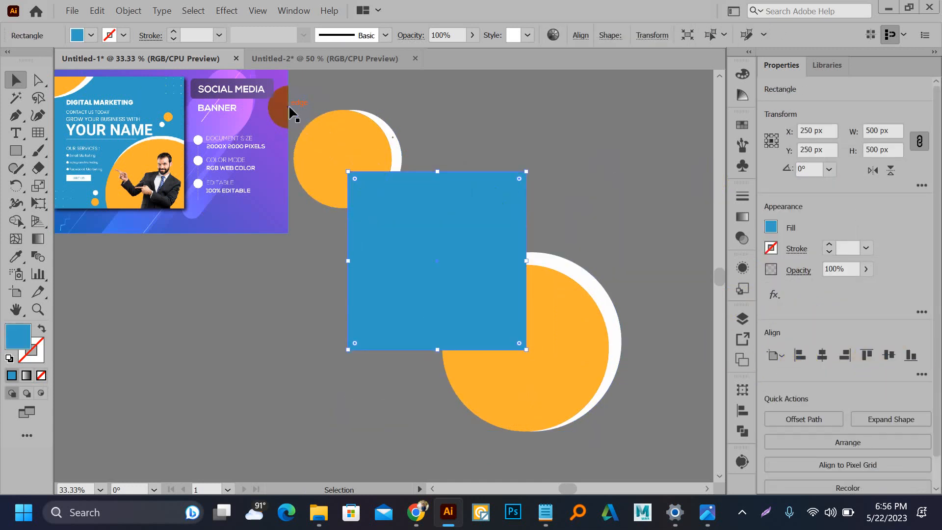
# Step: Select the circles with the blue square and make a clipping mask
pyautogui.moveTo(285, 101); pyautogui.dragTo(482, 318)
pyautogui.hotkey('ctrl', 'z')
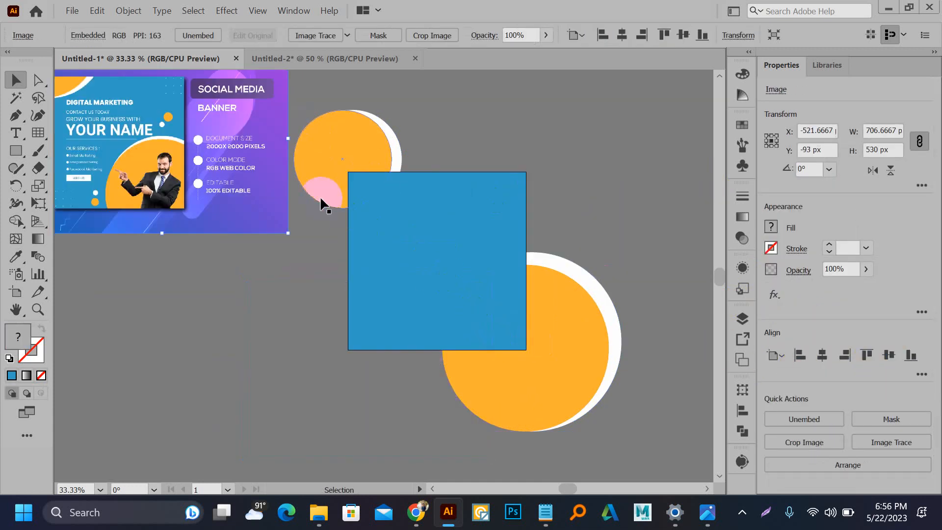
pyautogui.moveTo(326, 96); pyautogui.dragTo(614, 380)
pyautogui.rightClick(471, 263)
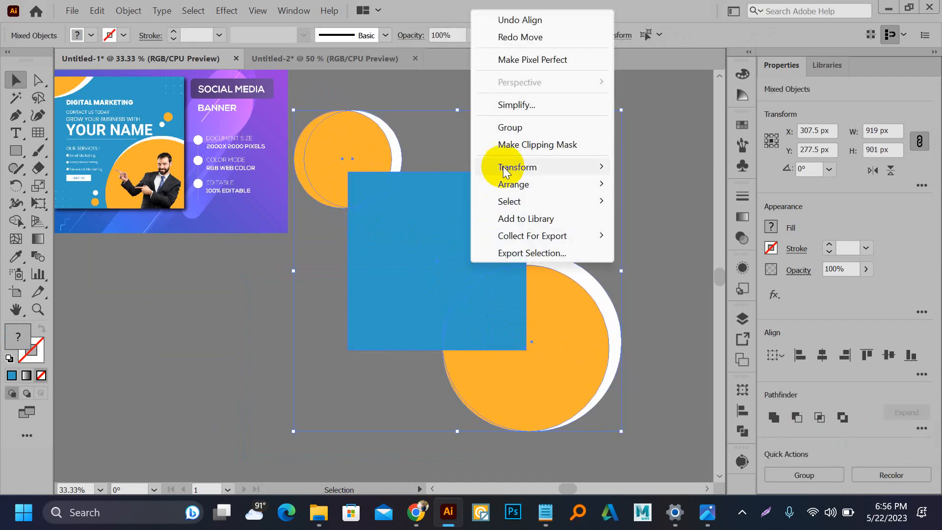
pyautogui.click(514, 145)
pyautogui.click(614, 229)
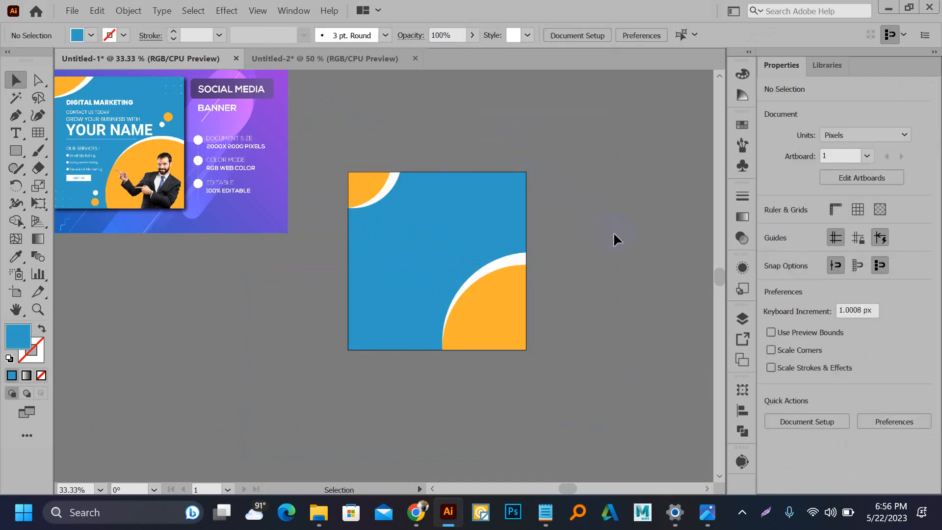
# Step: Type the 'My Name Is …' line with the designer's name beside the banner
pyautogui.moveTo(613, 232); pyautogui.dragTo(639, 229)
pyautogui.scroll(2, 103, 86)
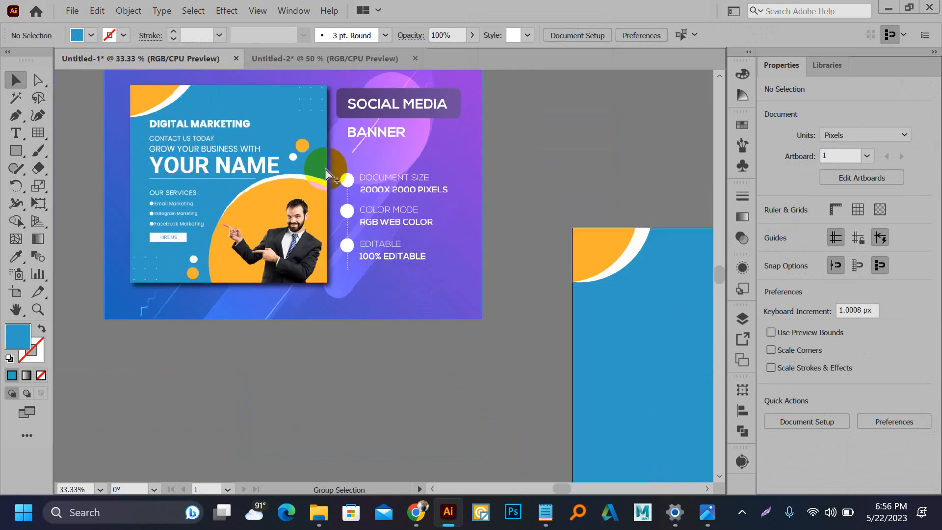
pyautogui.scroll(-2, 325, 170)
pyautogui.press('t')
pyautogui.scroll(2, 143, 142)
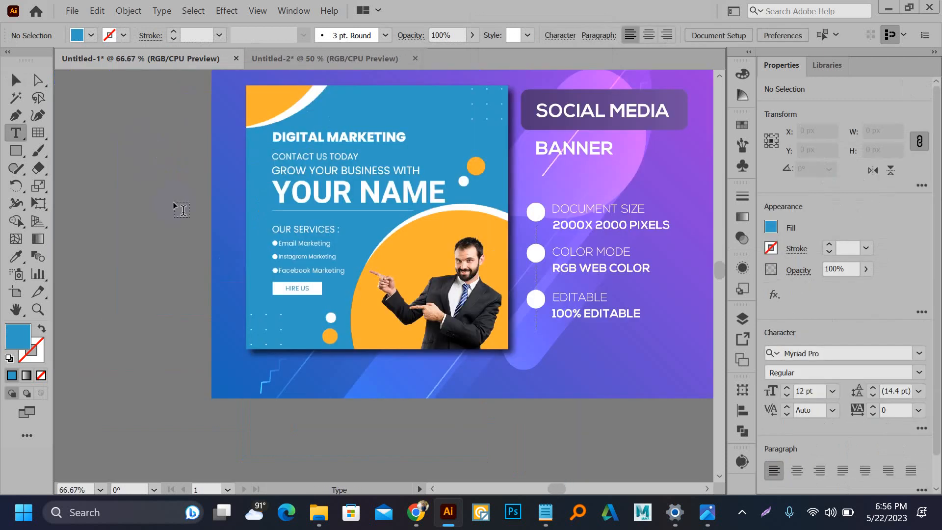
pyautogui.click(153, 265)
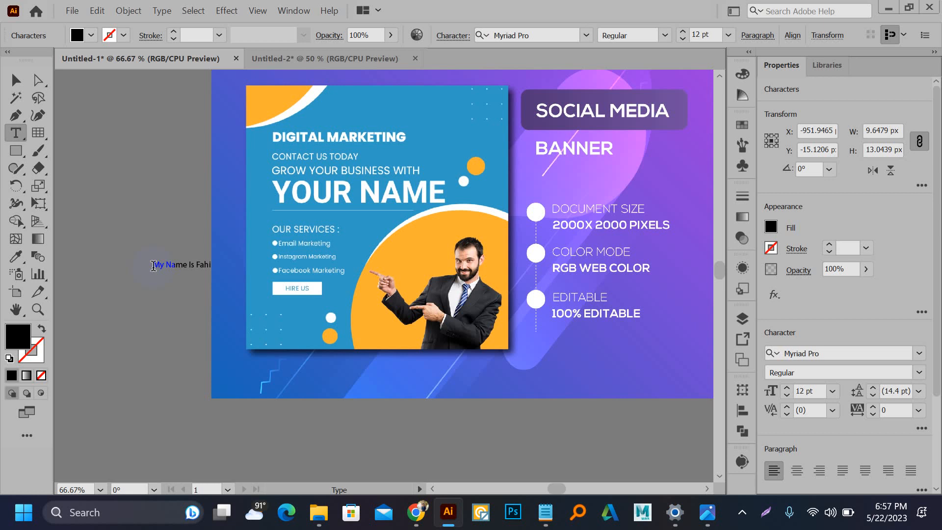
pyautogui.press('BackSpace')
# Step: Scale the name text to about 55 pt, move it onto the blue square and make it white
pyautogui.click(16, 79)
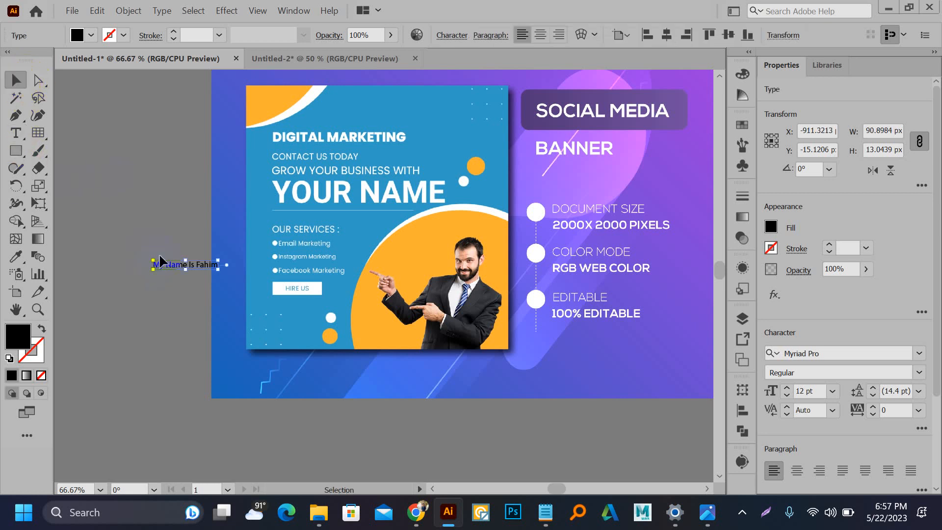
pyautogui.moveTo(218, 271); pyautogui.dragTo(284, 289)
pyautogui.scroll(-3, 139, 211)
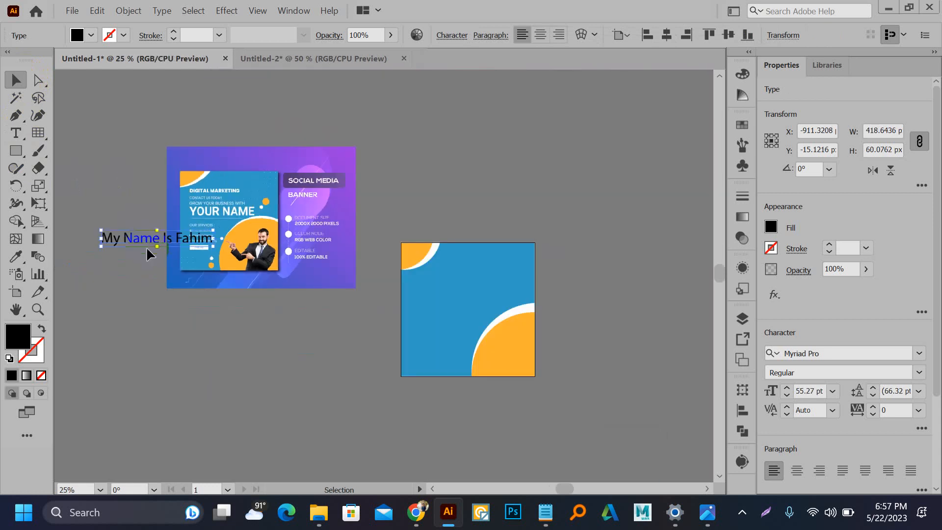
pyautogui.moveTo(147, 244); pyautogui.dragTo(466, 289)
pyautogui.scroll(2, 474, 270)
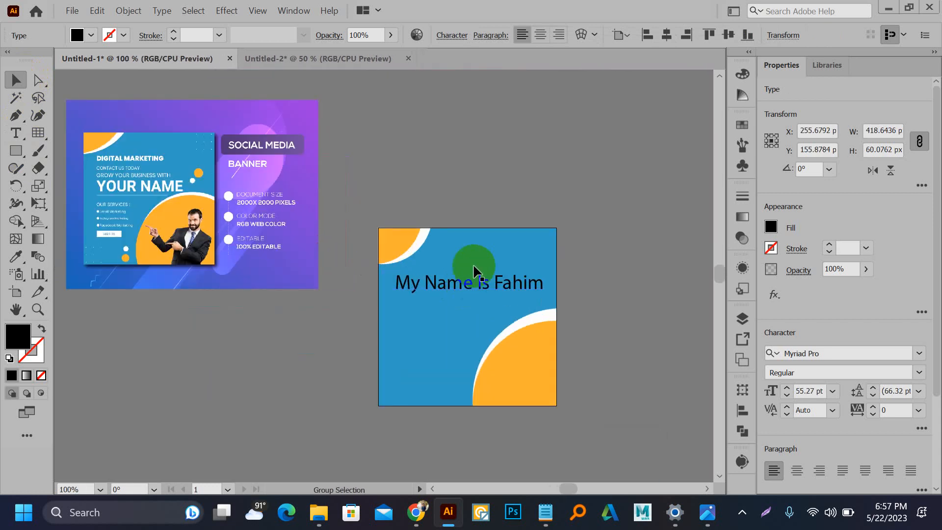
pyautogui.click(743, 74)
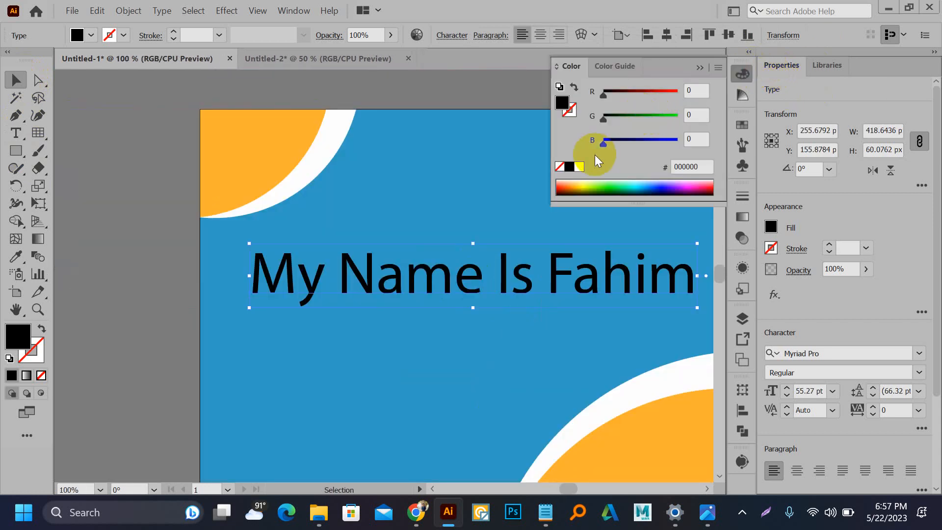
pyautogui.click(579, 166)
pyautogui.click(440, 86)
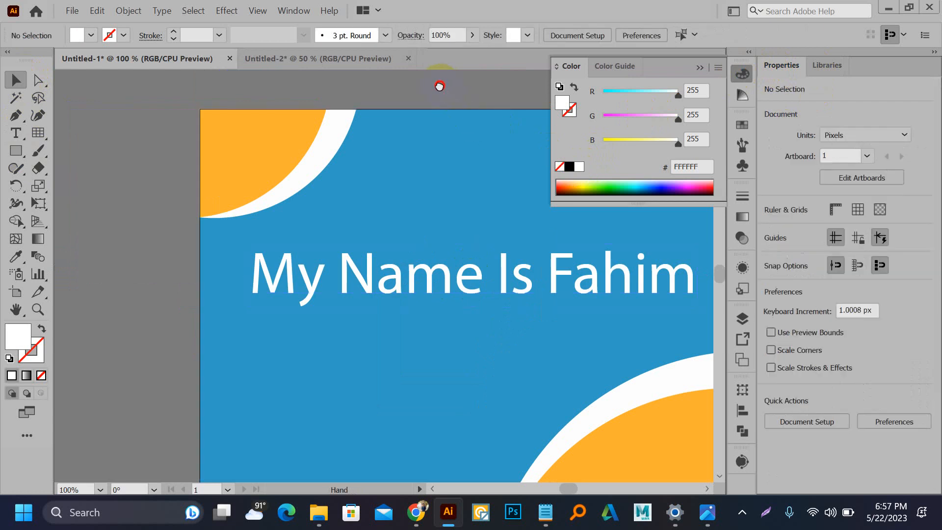
pyautogui.moveTo(439, 86); pyautogui.dragTo(300, 135)
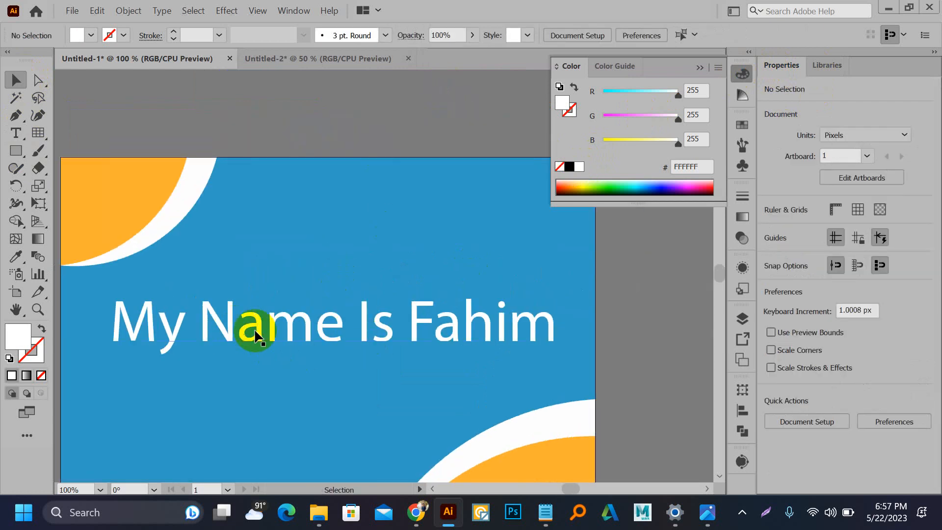
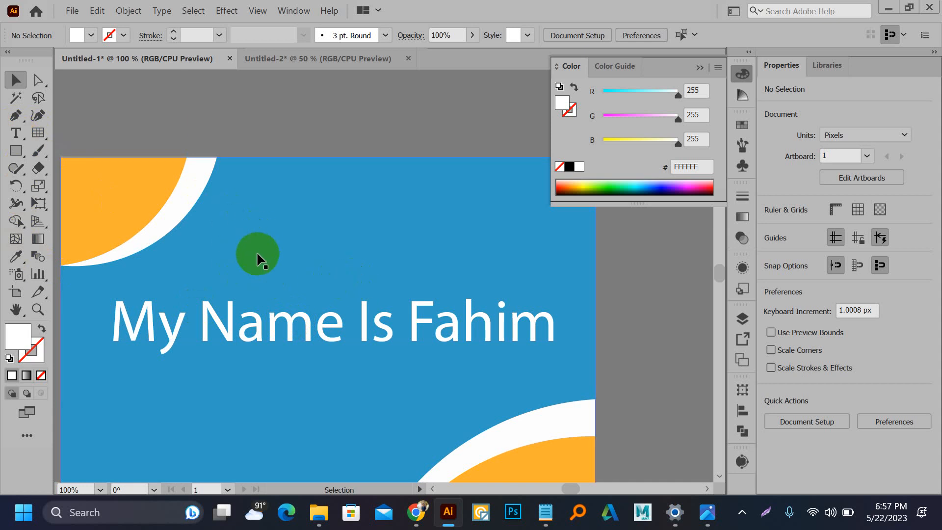
# Step: Select the 'm' in 'Name' and raise its font size to 71 pt
pyautogui.click(16, 133)
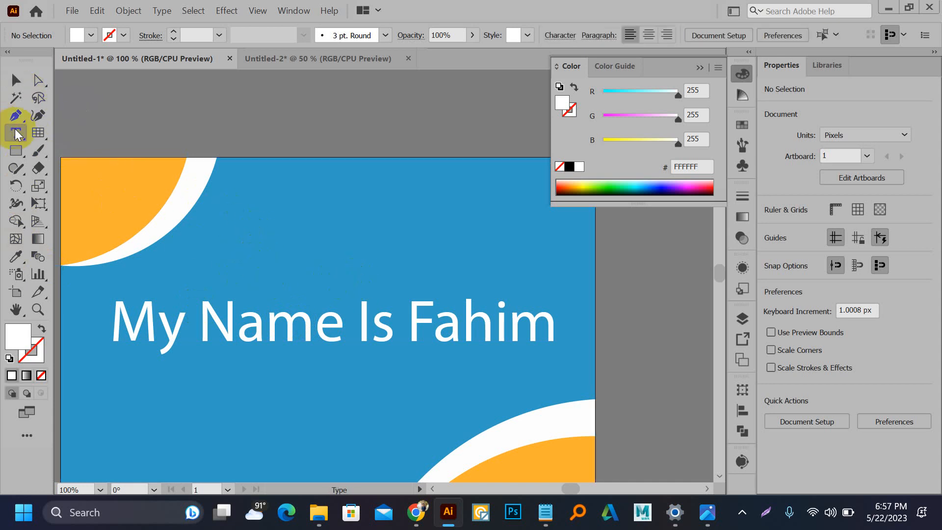
pyautogui.moveTo(273, 330); pyautogui.dragTo(301, 322)
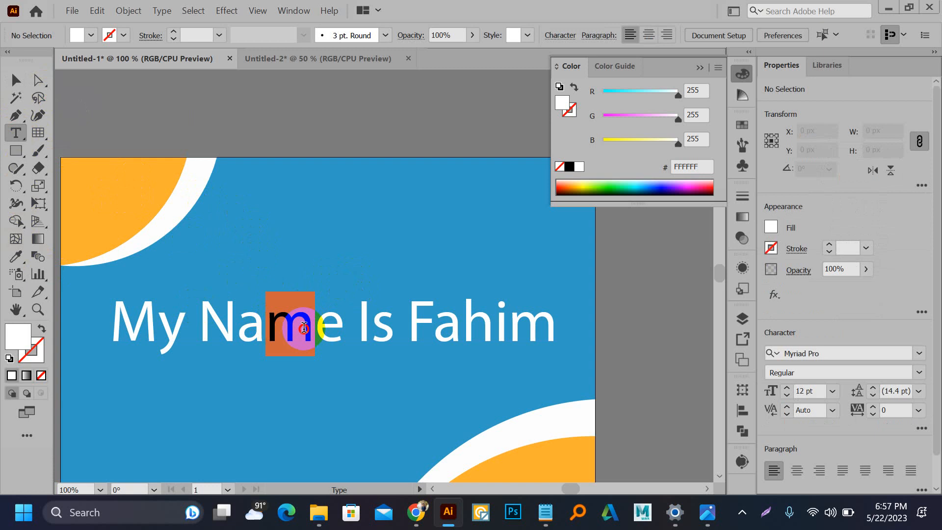
pyautogui.click(787, 391)
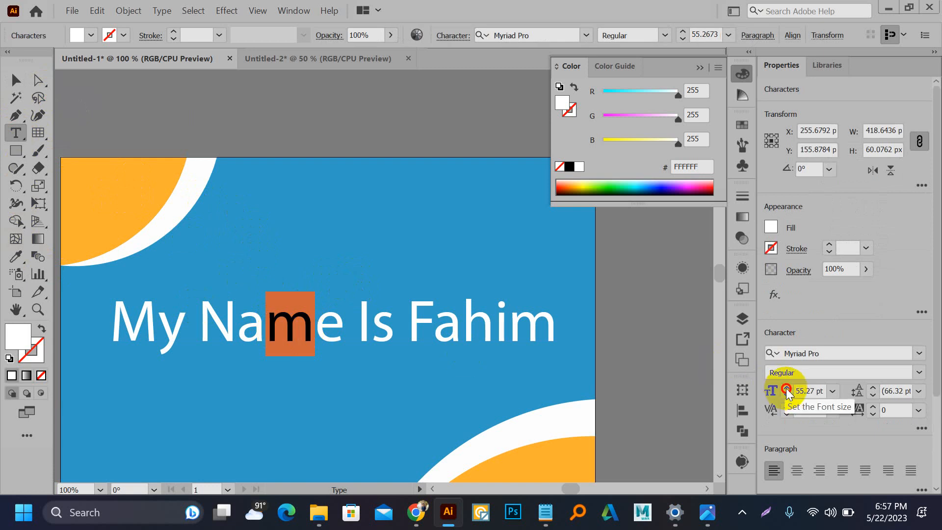
pyautogui.click(787, 391)
pyautogui.click(786, 391)
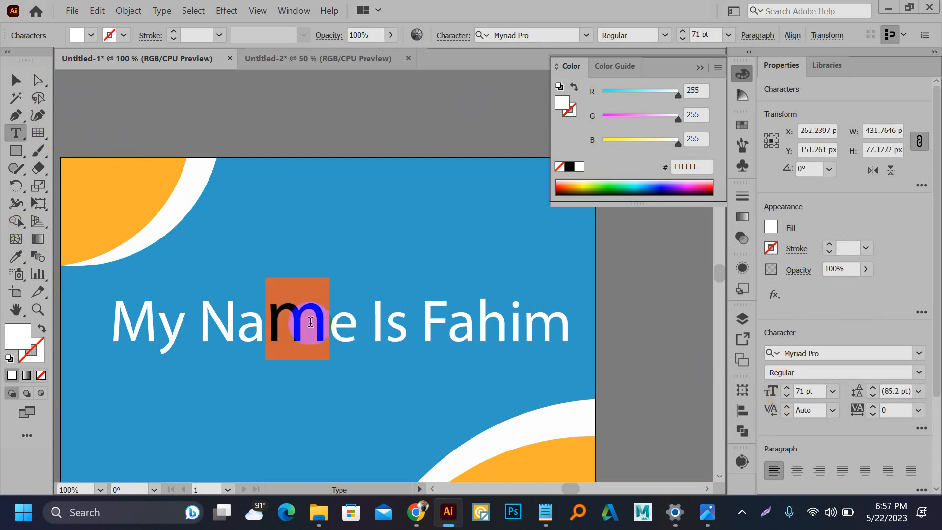
# Step: Sample the orange arc colour (FFB030) onto the 'm' with the Eyedropper, then deselect the heading
pyautogui.click(16, 256)
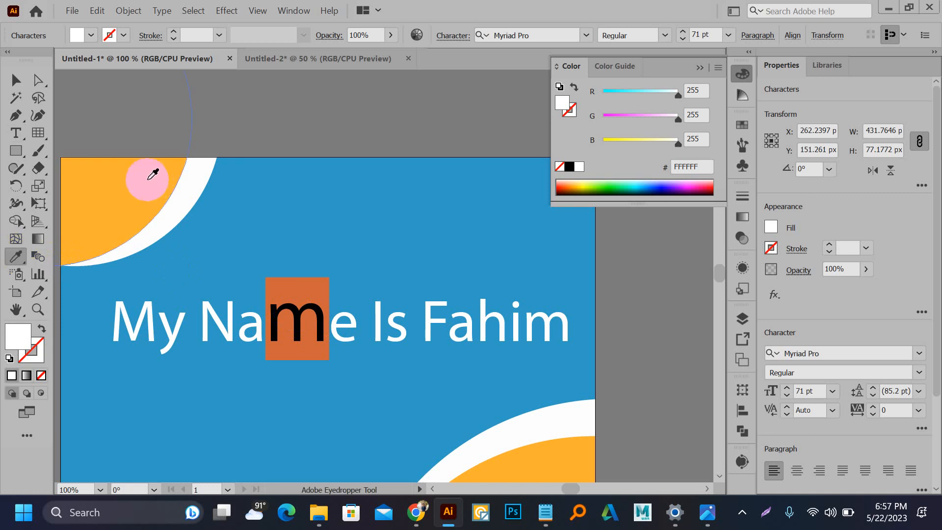
pyautogui.click(148, 180)
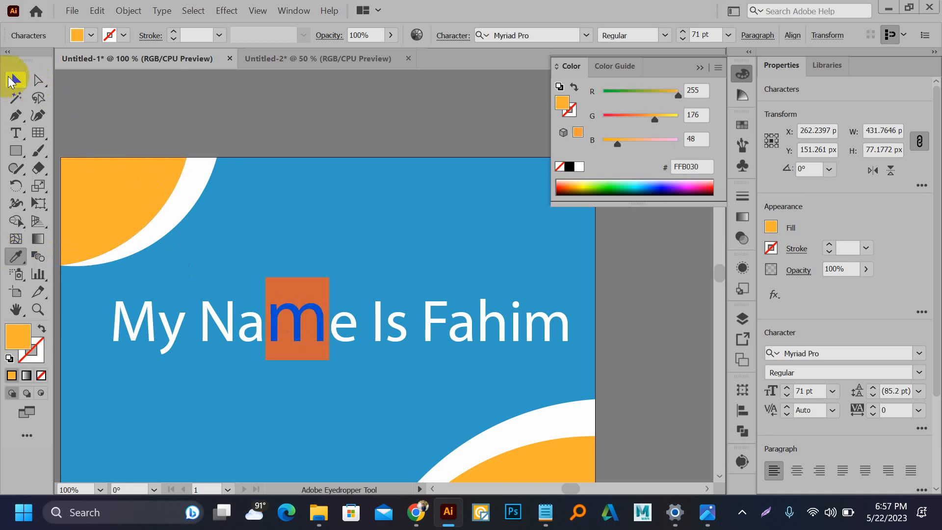
pyautogui.click(15, 80)
pyautogui.click(123, 120)
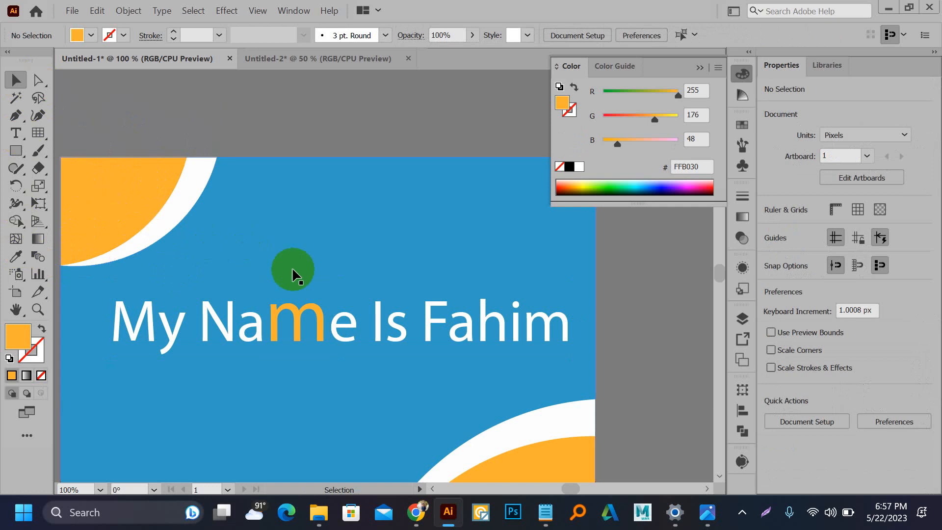
pyautogui.hscroll(-2, 452, 313)
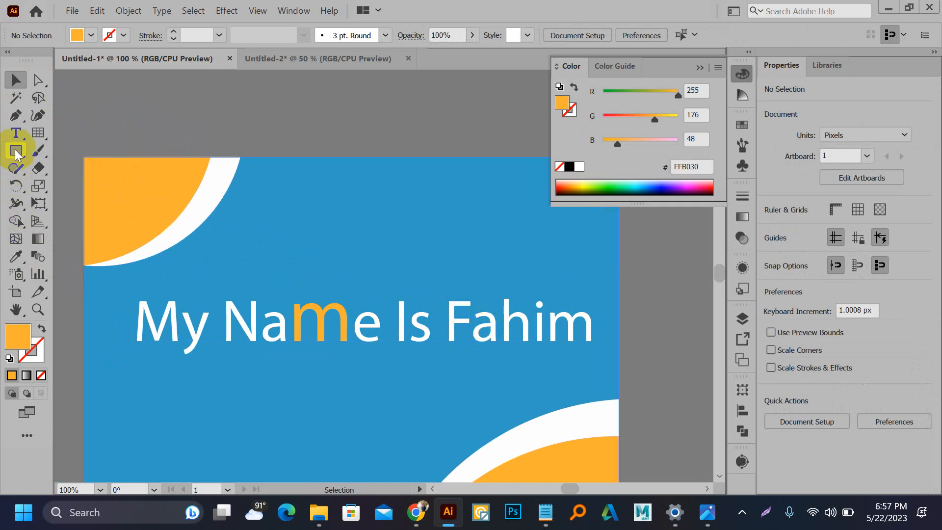
# Step: Enlarge the 'F' in 'Fahim' to 77 pt
pyautogui.click(15, 133)
pyautogui.moveTo(443, 321); pyautogui.dragTo(471, 323)
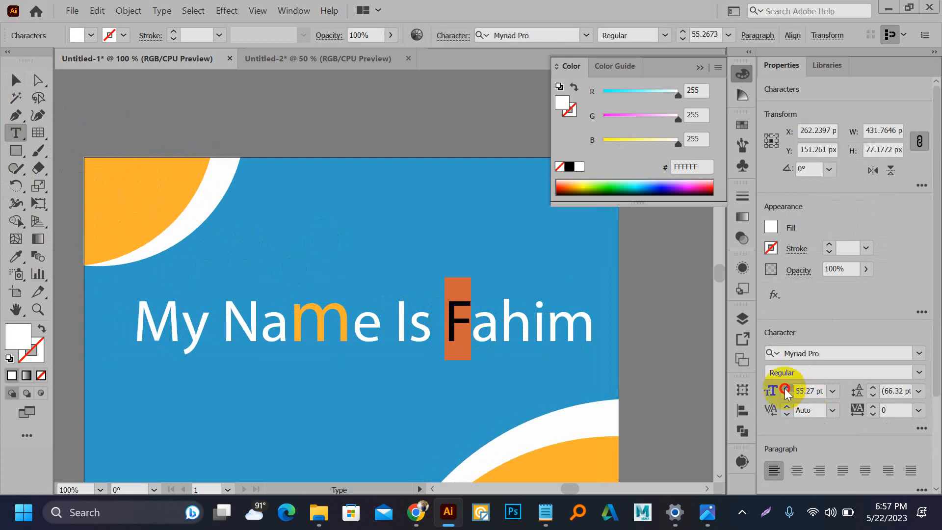
pyautogui.moveTo(786, 390); pyautogui.dragTo(787, 392)
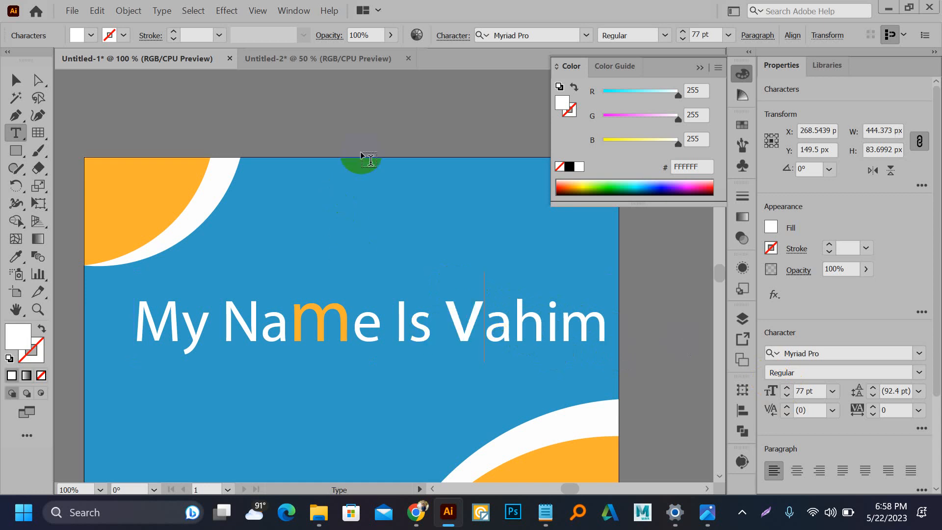
# Step: Alt-drag a copy of the heading above the artboard and convert it to outlines
pyautogui.click(15, 80)
pyautogui.click(15, 82)
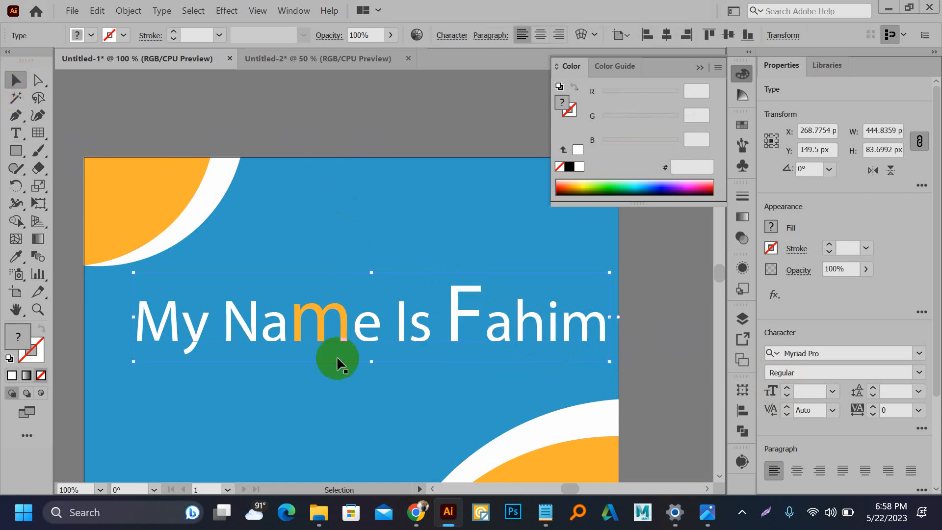
pyautogui.scroll(-2, 353, 383)
pyautogui.keyDown('alt'); pyautogui.moveTo(346, 363); pyautogui.dragTo(343, 208); pyautogui.keyUp('alt')
pyautogui.hotkey('ctrl', 'shift', 'o')
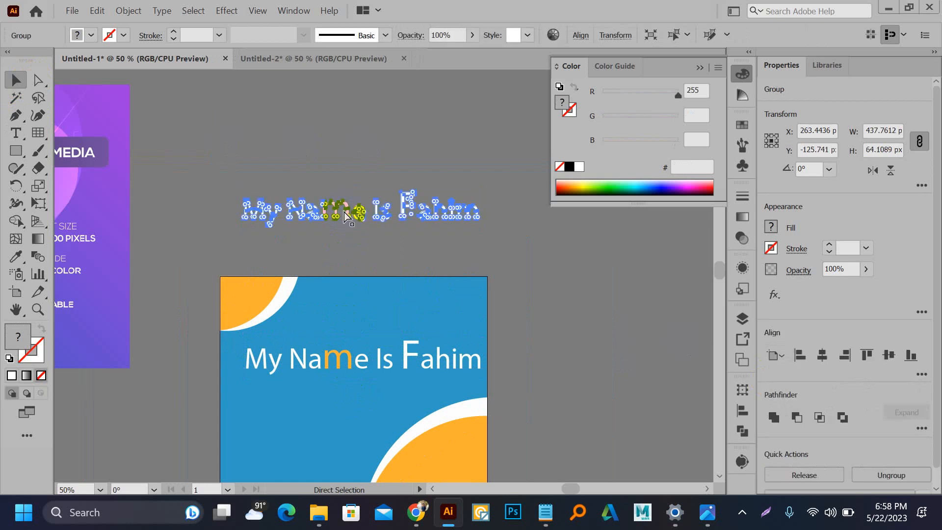
# Step: Drag the outlined F's top-right anchors about 21.84 px right to lengthen its top bar
pyautogui.click(369, 150)
pyautogui.scroll(3, 423, 205)
pyautogui.scroll(2, 425, 209)
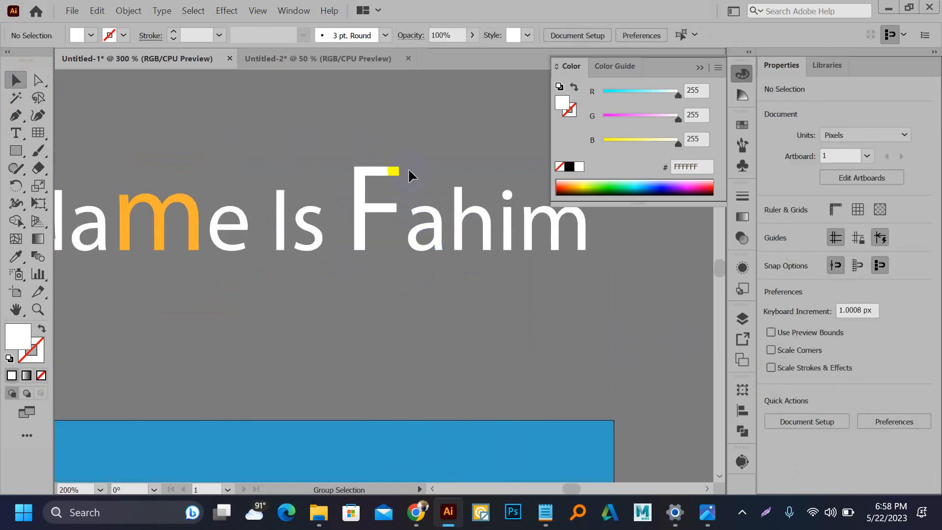
pyautogui.click(38, 80)
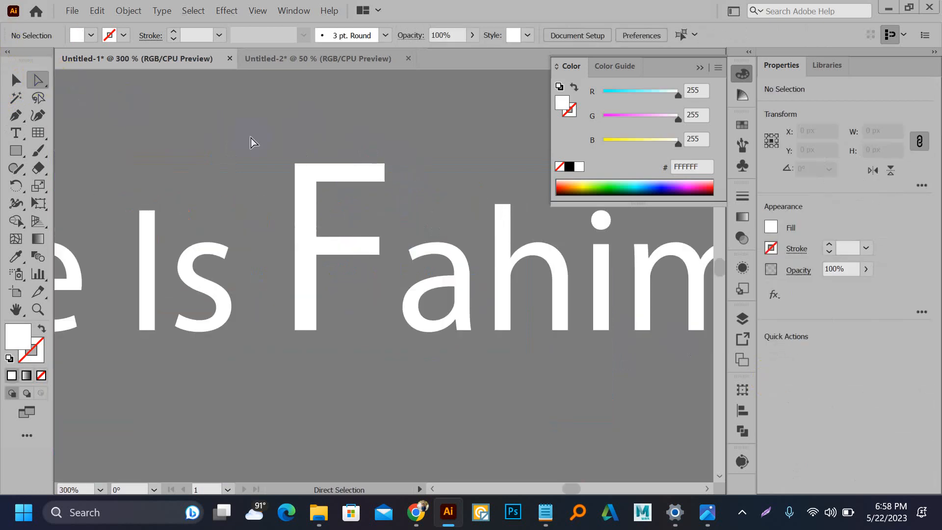
pyautogui.click(385, 165)
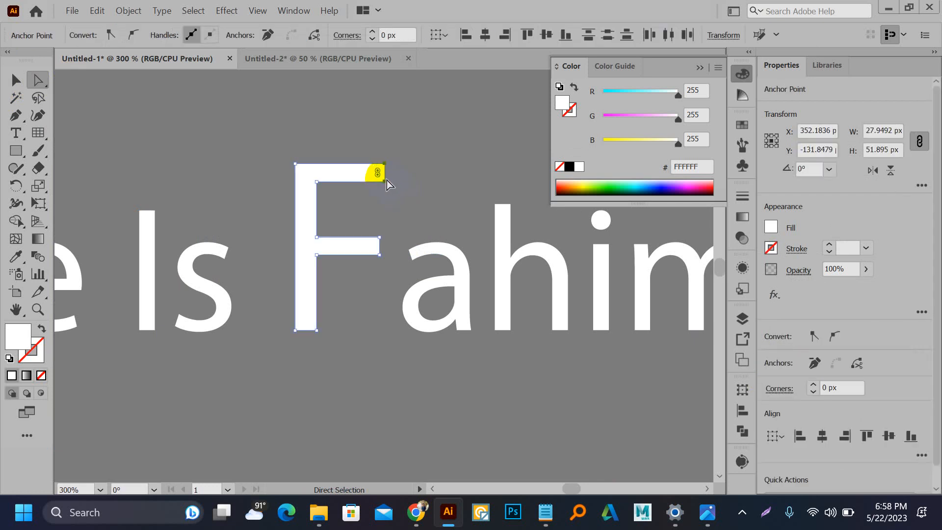
pyautogui.moveTo(386, 182); pyautogui.dragTo(454, 182)
pyautogui.click(384, 218)
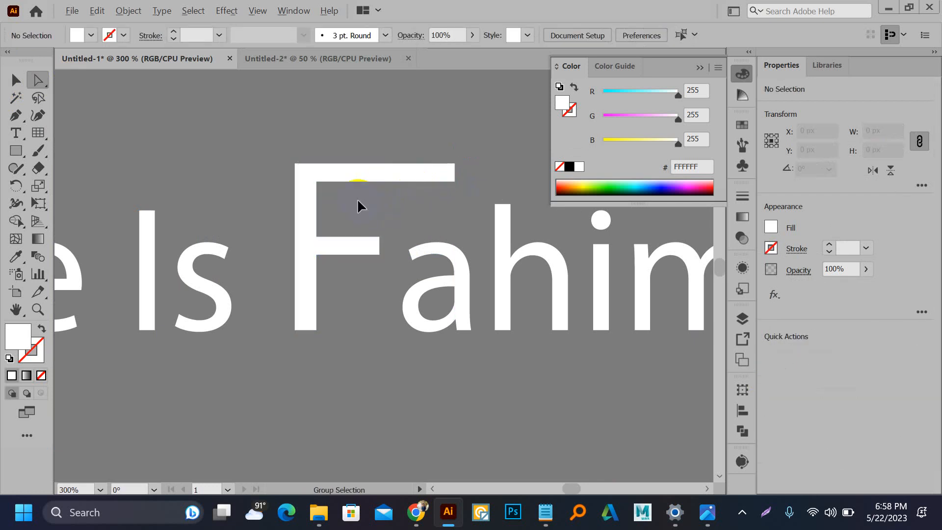
# Step: Bring the blue banner back into view and select its heading
pyautogui.scroll(-3, 360, 208)
pyautogui.moveTo(388, 267); pyautogui.dragTo(480, 176)
pyautogui.moveTo(359, 331); pyautogui.dragTo(299, 211)
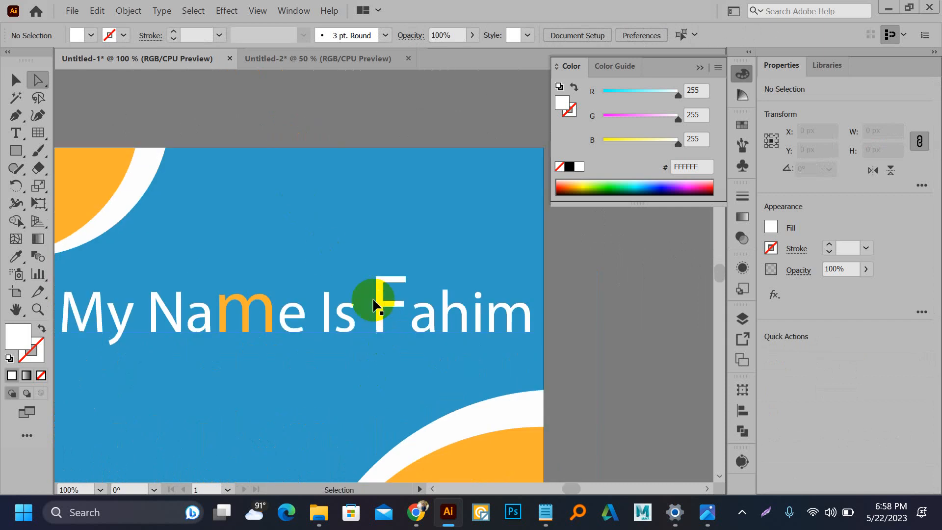
pyautogui.scroll(1, 373, 300)
pyautogui.press('v')
pyautogui.click(293, 269)
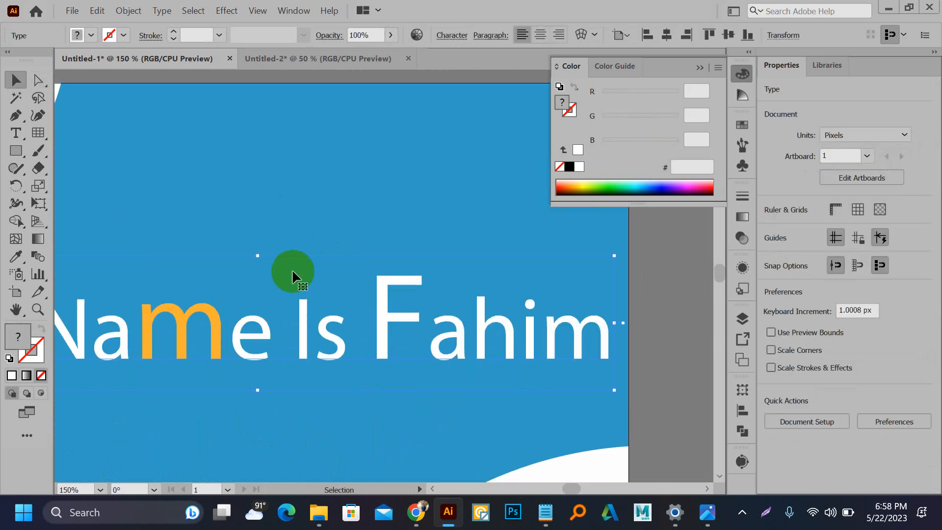
# Step: With Touch Type, drag the large 'F' of 'Fahim' down below the other letters' baseline
pyautogui.moveTo(20, 134); pyautogui.dragTo(71, 239)
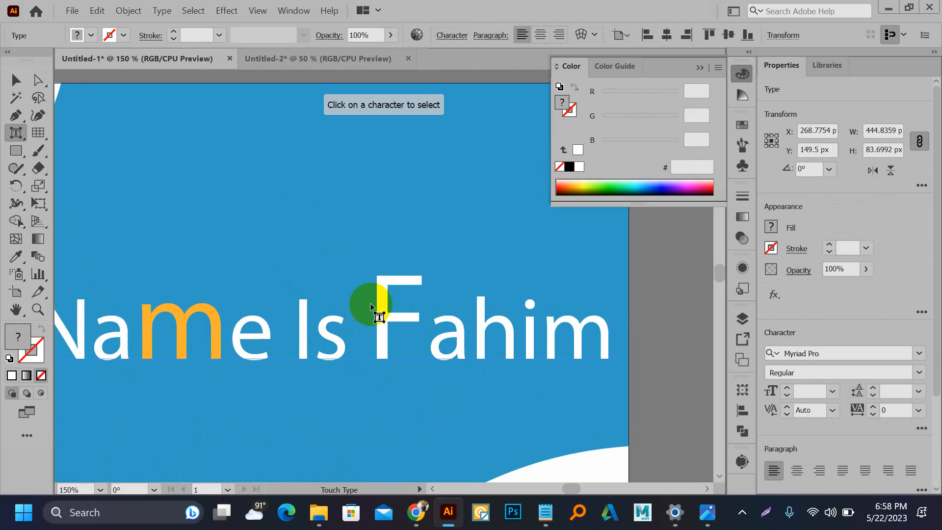
pyautogui.click(381, 289)
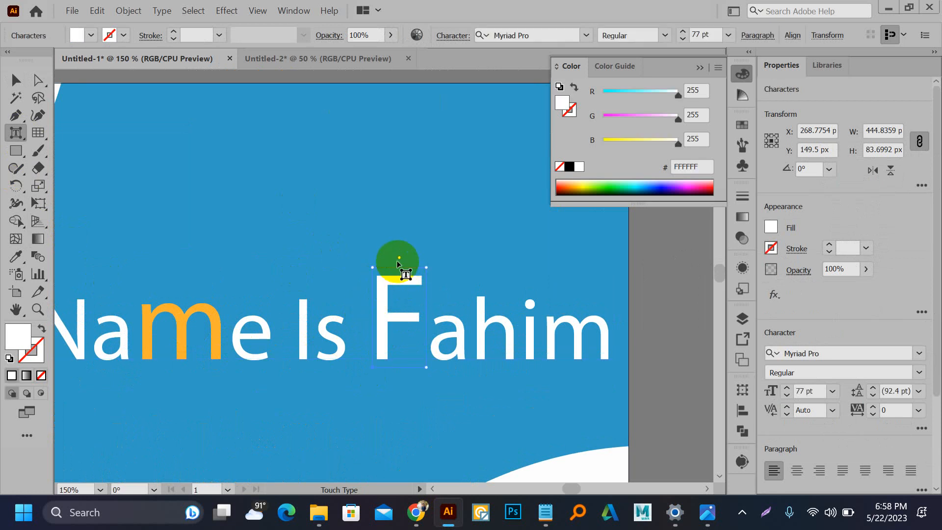
pyautogui.moveTo(396, 259); pyautogui.dragTo(420, 274)
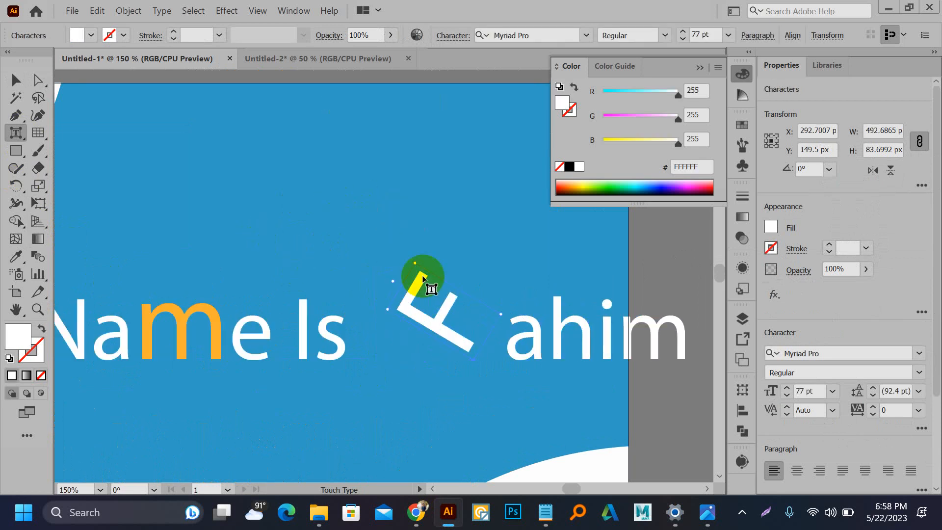
pyautogui.moveTo(502, 314); pyautogui.dragTo(403, 387)
pyautogui.hotkey('ctrl', 'z')
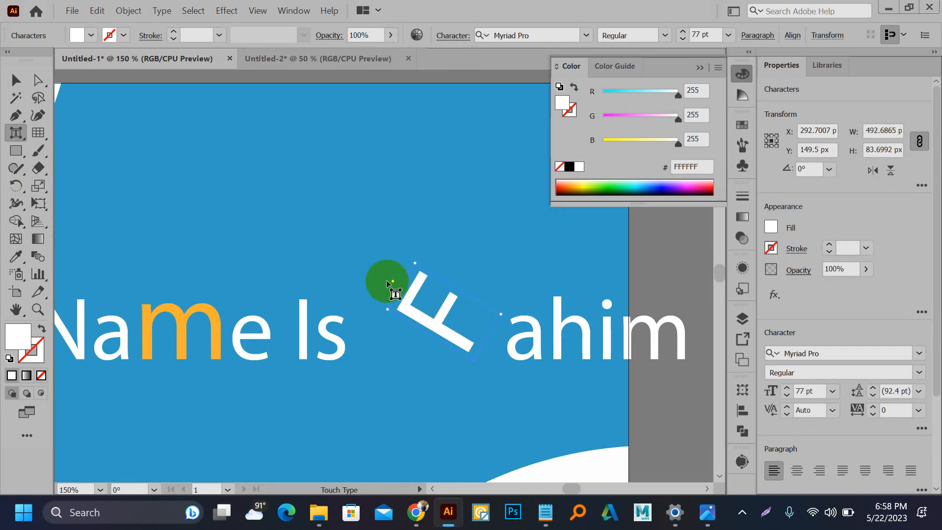
pyautogui.moveTo(422, 310); pyautogui.dragTo(423, 373)
pyautogui.scroll(-3, 197, 206)
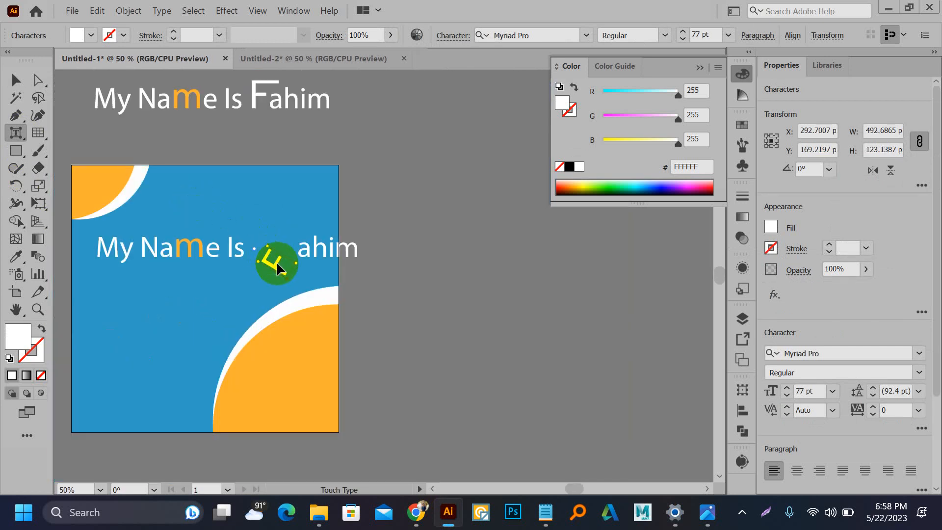
pyautogui.moveTo(277, 269); pyautogui.dragTo(280, 236)
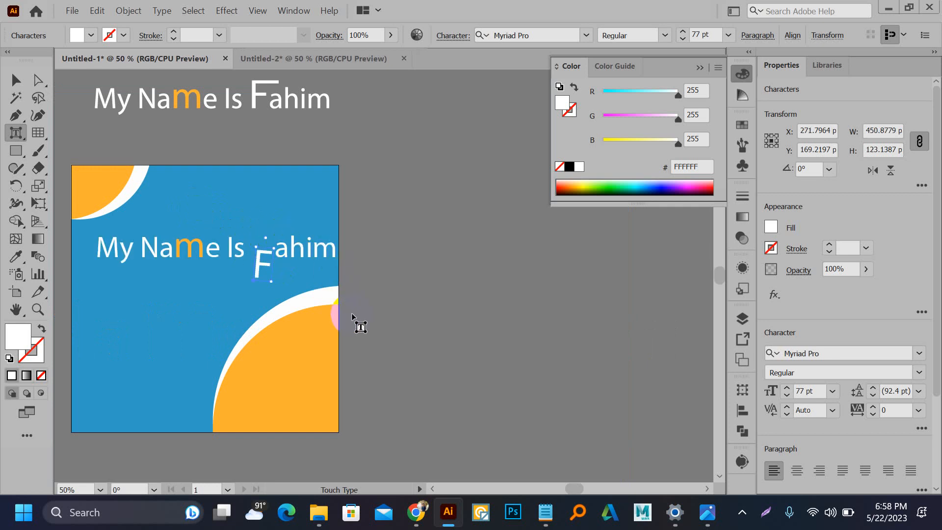
pyautogui.click(14, 80)
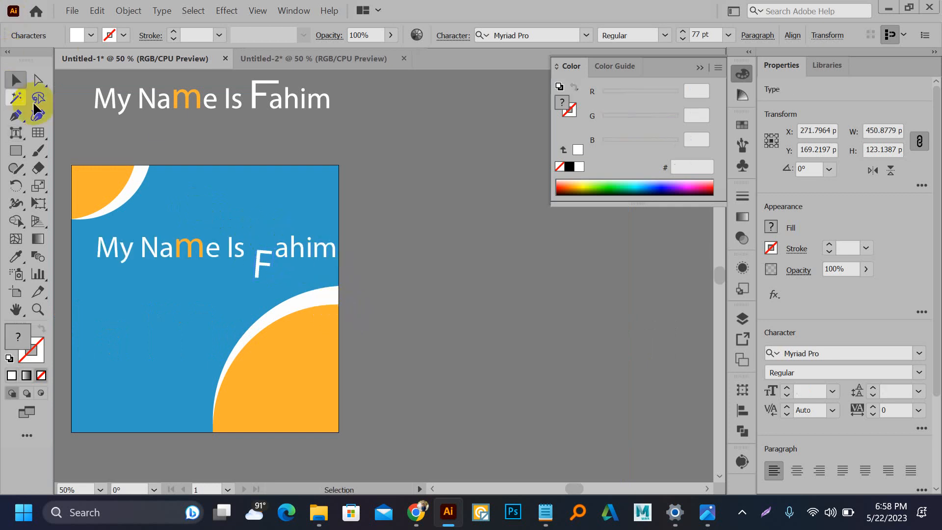
pyautogui.scroll(-2, 252, 245)
pyautogui.moveTo(179, 201); pyautogui.dragTo(249, 201)
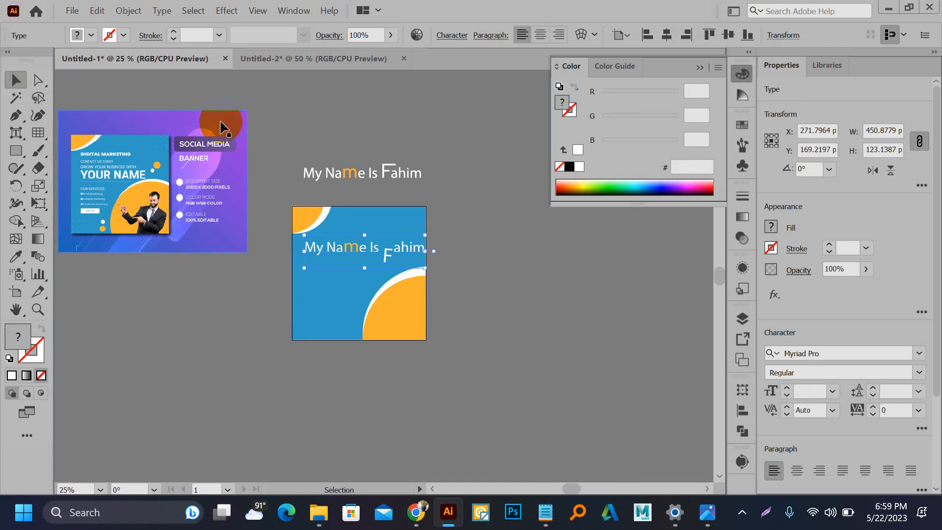
pyautogui.scroll(3, 129, 189)
pyautogui.moveTo(140, 205); pyautogui.dragTo(247, 200)
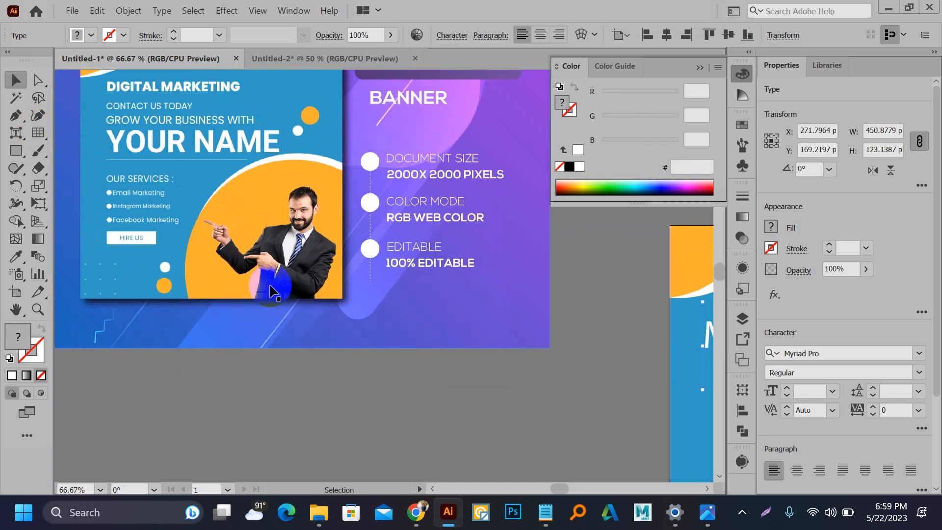
pyautogui.scroll(-1, 241, 212)
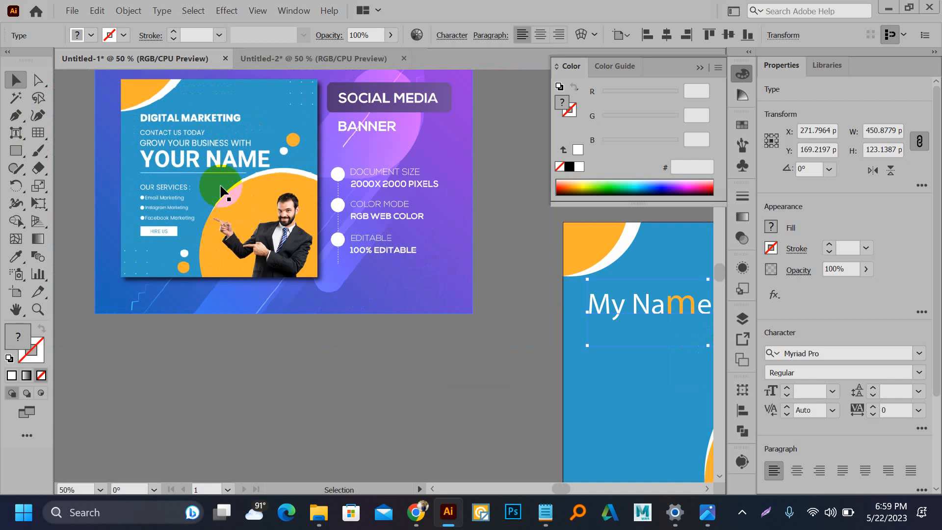
pyautogui.scroll(4, 299, 88)
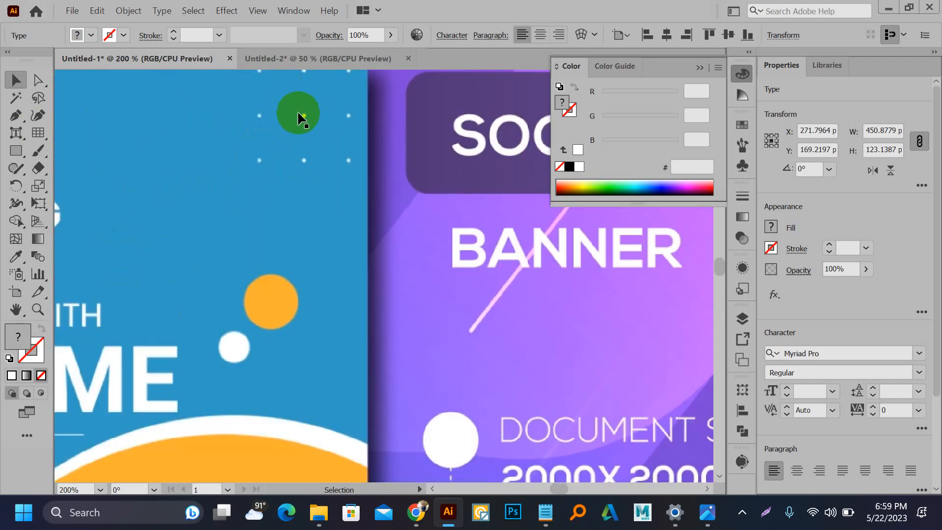
pyautogui.scroll(-3, 299, 119)
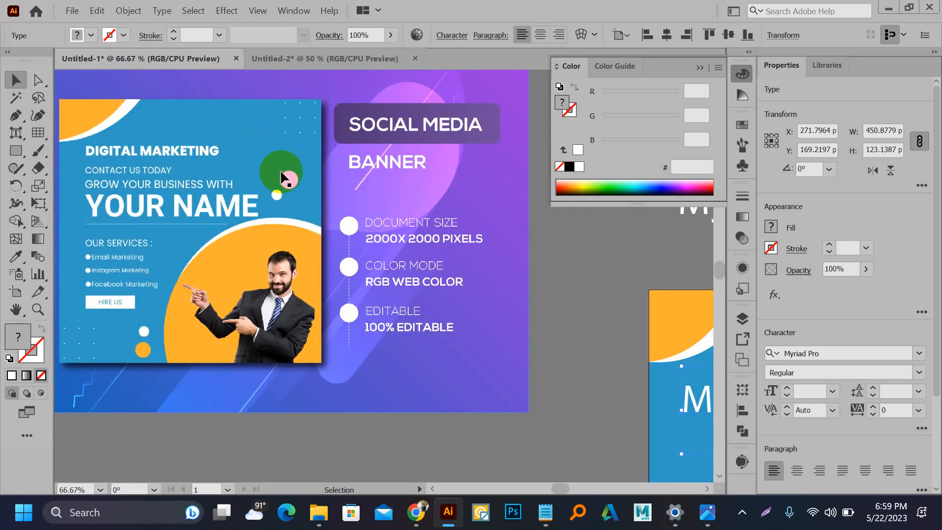
pyautogui.scroll(2, 200, 236)
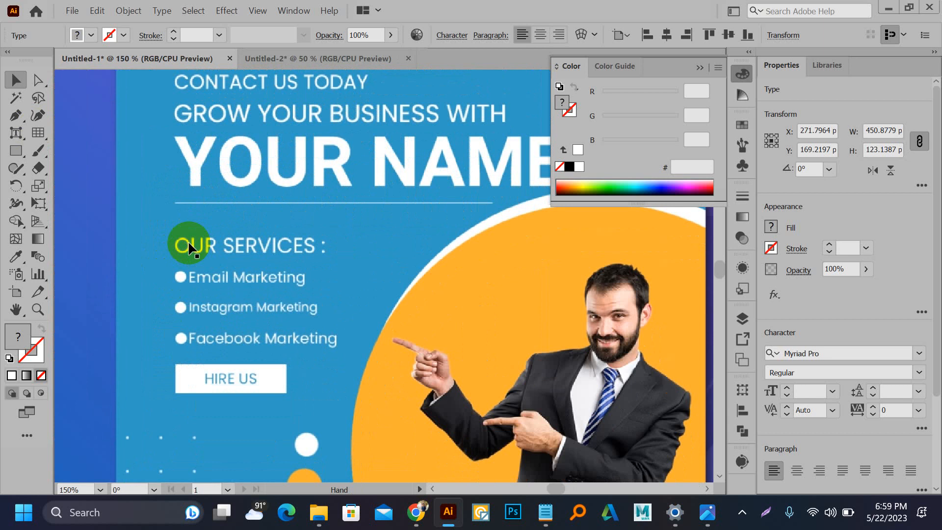
pyautogui.scroll(-1, 190, 241)
pyautogui.scroll(-1, 288, 235)
pyautogui.scroll(-2, 287, 234)
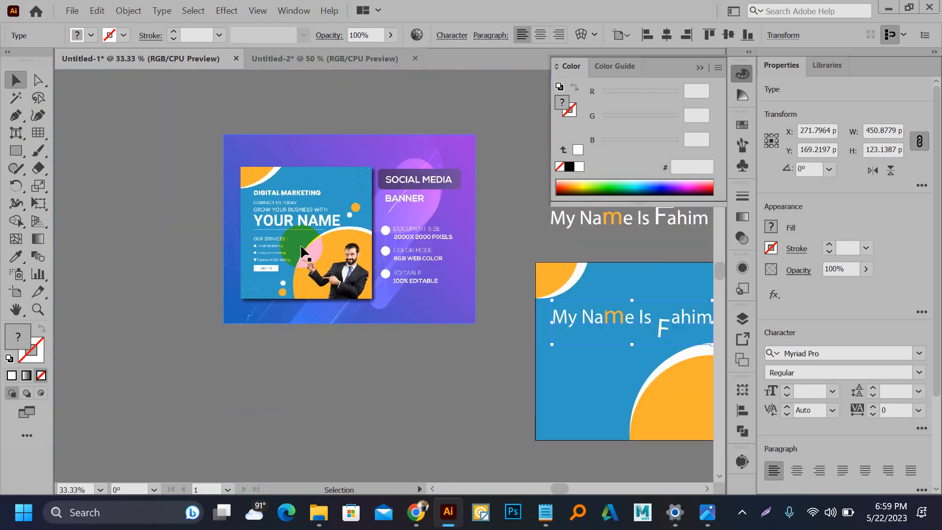
pyautogui.scroll(1, 303, 251)
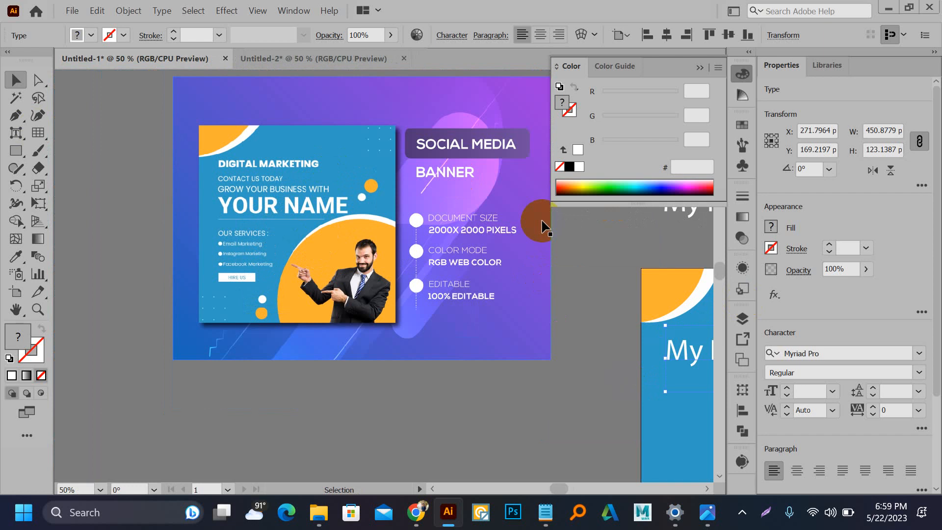
pyautogui.scroll(3, 238, 222)
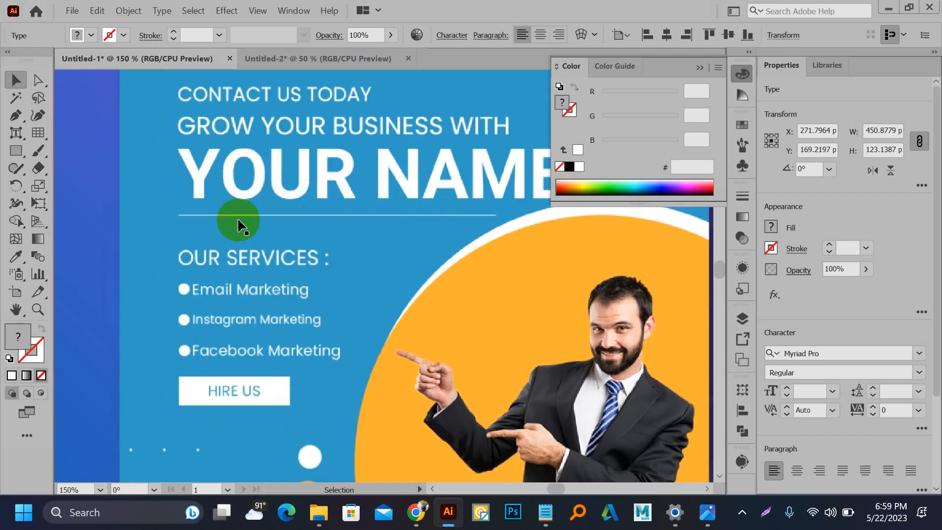
pyautogui.scroll(-1, 241, 226)
pyautogui.scroll(2, 248, 231)
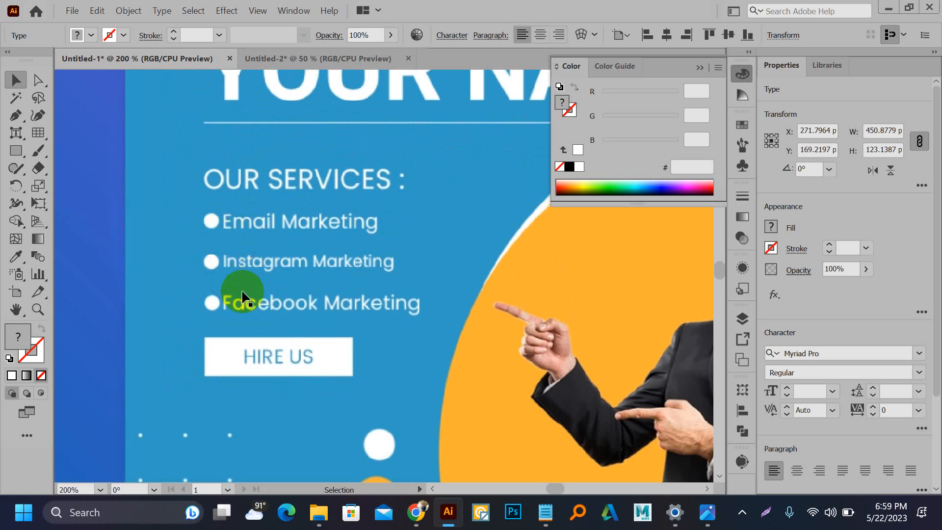
pyautogui.scroll(-2, 347, 250)
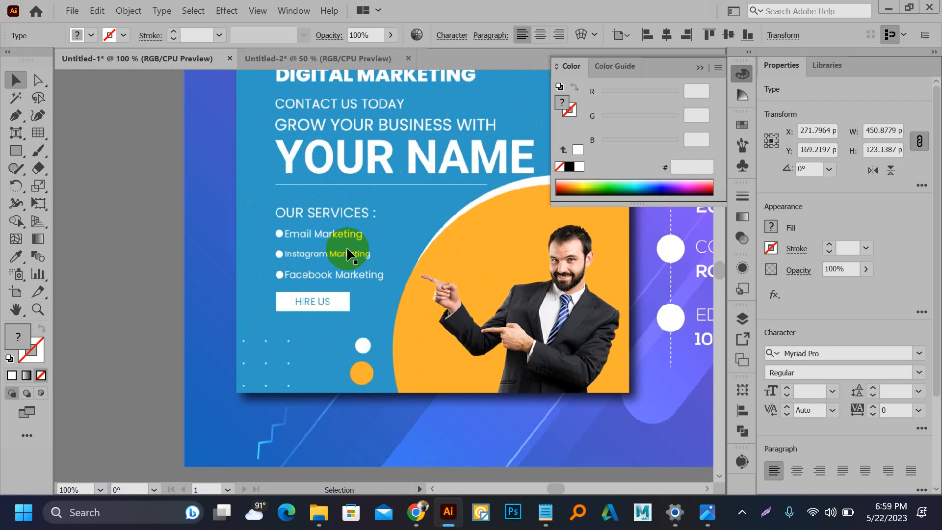
pyautogui.scroll(2, 301, 228)
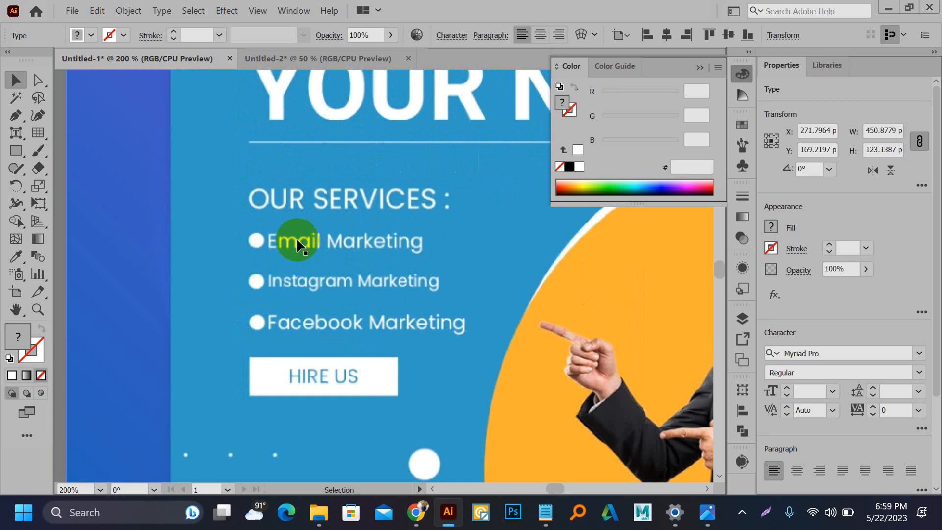
# Step: Add a 10 pt 'Email marketing' line over the first service bullet and copy it one line down
pyautogui.press('t')
pyautogui.click(298, 240)
pyautogui.write('Email')
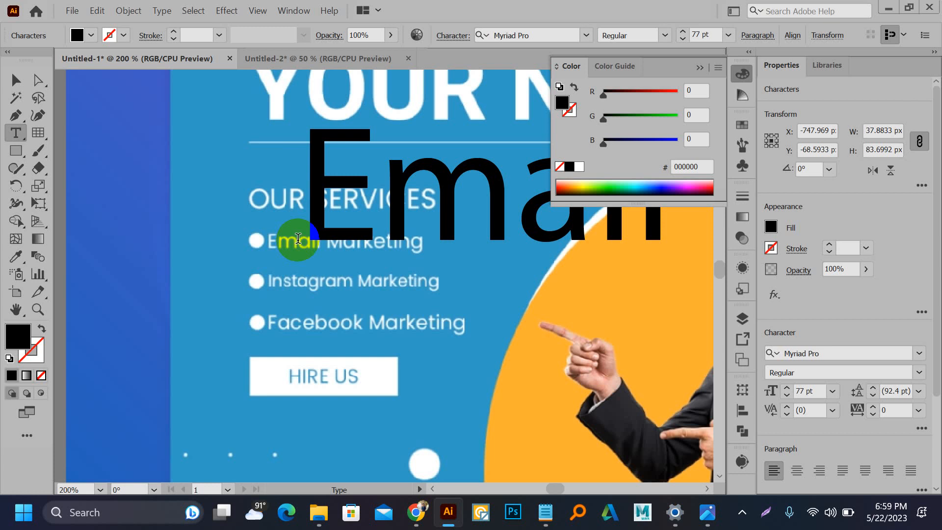
pyautogui.click(16, 80)
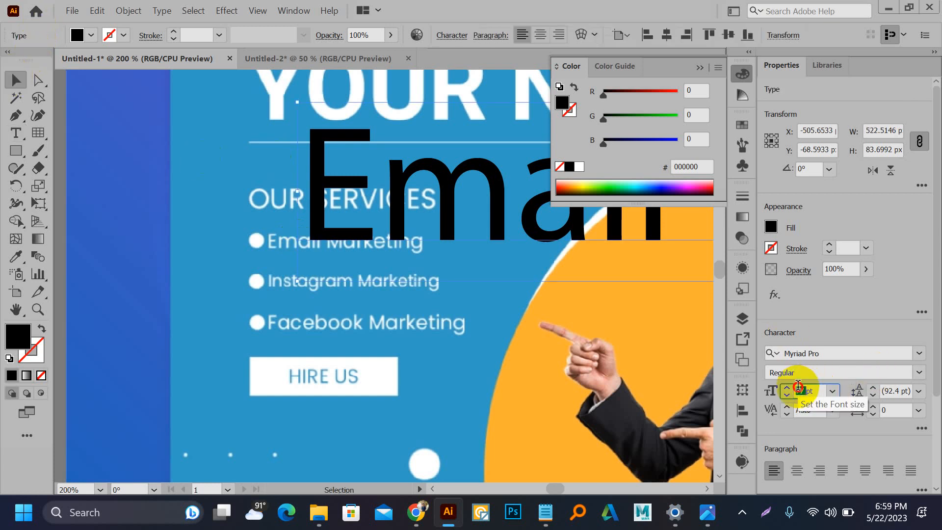
pyautogui.press('Return')
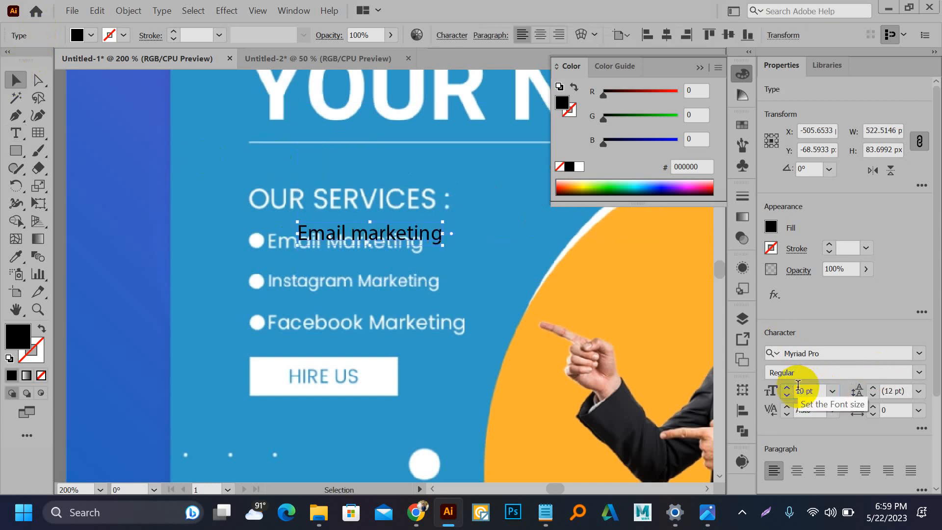
pyautogui.moveTo(303, 243); pyautogui.dragTo(281, 255)
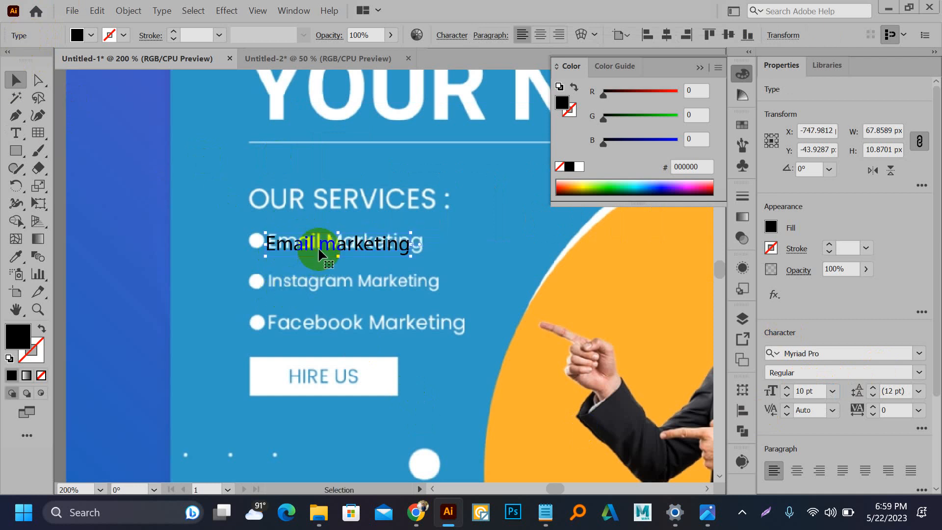
pyautogui.moveTo(317, 246); pyautogui.dragTo(318, 289)
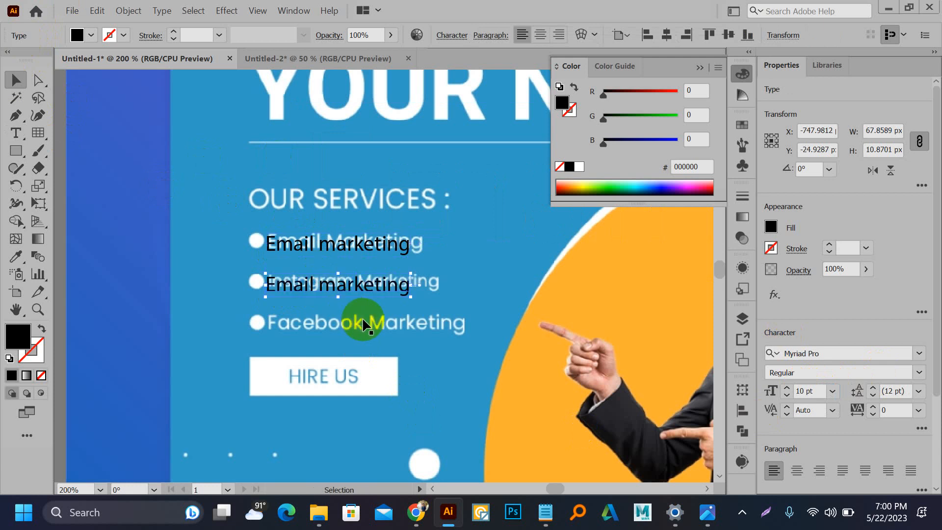
# Step: Repeat the copy with Ctrl+D for a third line over the Facebook Marketing entry, then deselect
pyautogui.hotkey('ctrl', 'd')
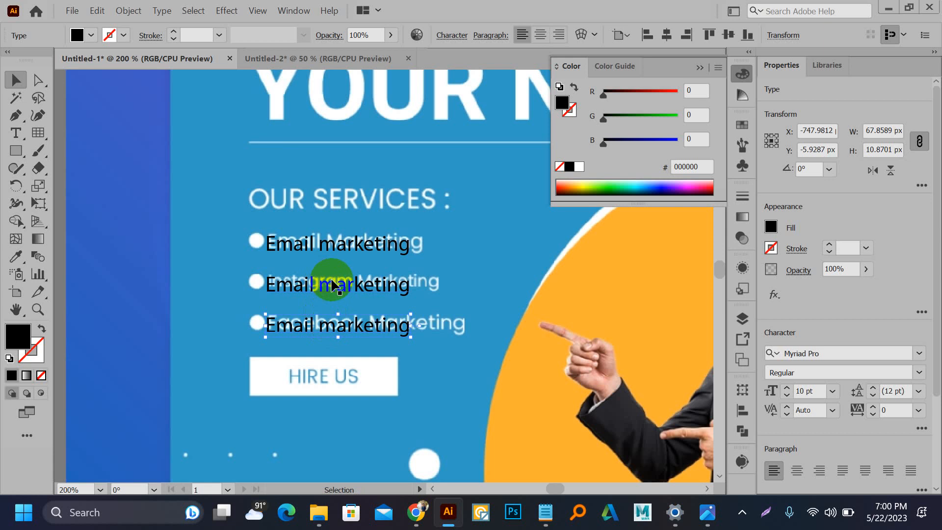
pyautogui.scroll(-5, 325, 272)
pyautogui.scroll(7, 319, 361)
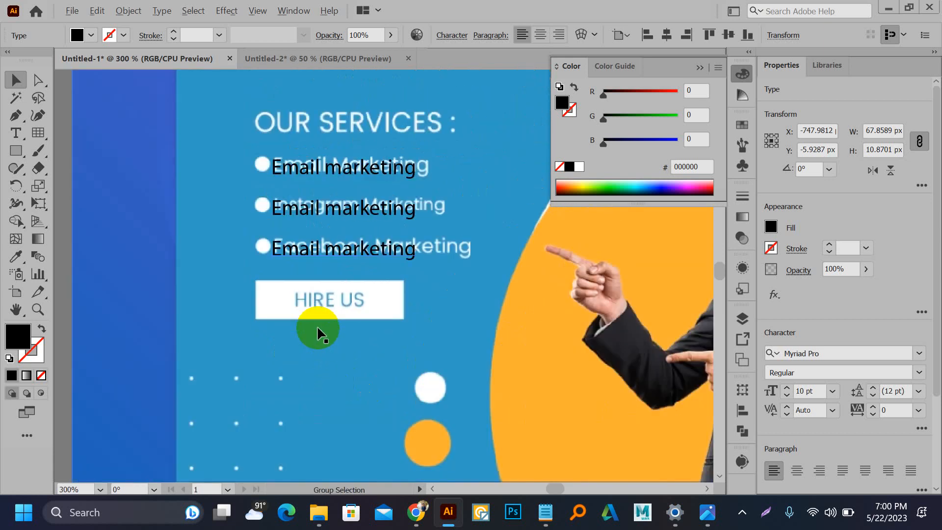
pyautogui.scroll(2, 317, 325)
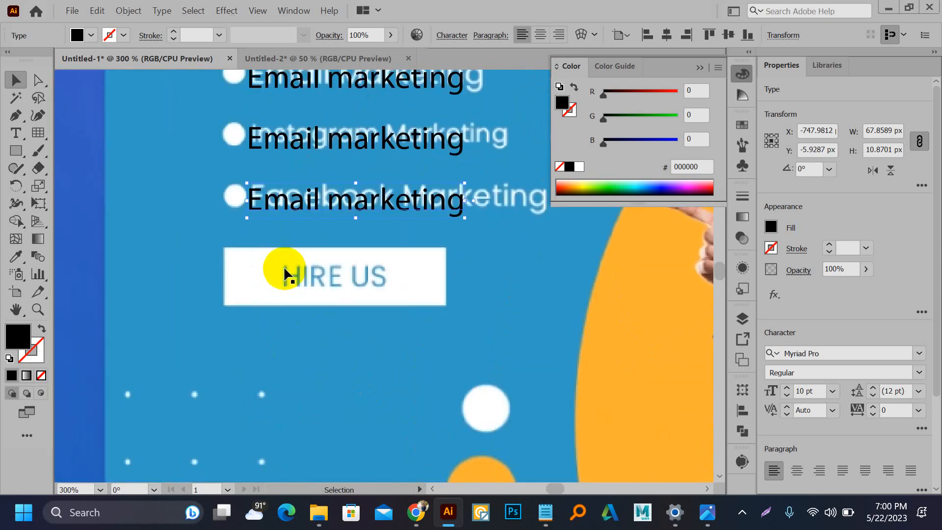
pyautogui.click(415, 261)
pyautogui.scroll(2, 272, 344)
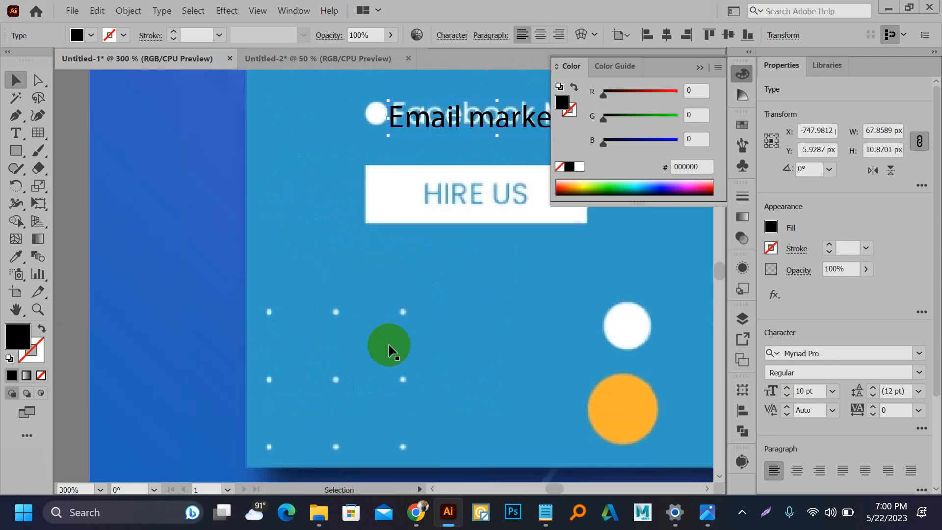
pyautogui.scroll(-3, 372, 395)
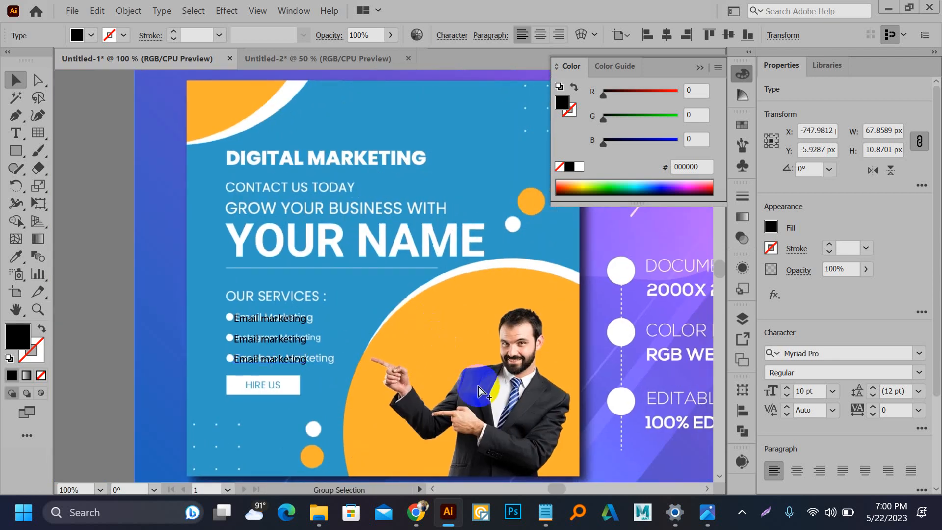
pyautogui.scroll(2, 528, 414)
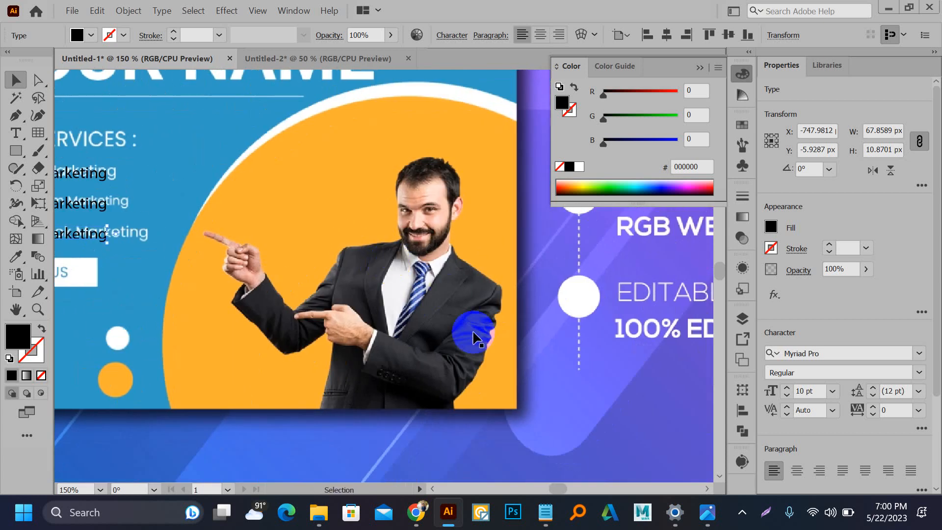
# Step: Go to Pexels and search for 'man presentation' photos
pyautogui.click(413, 509)
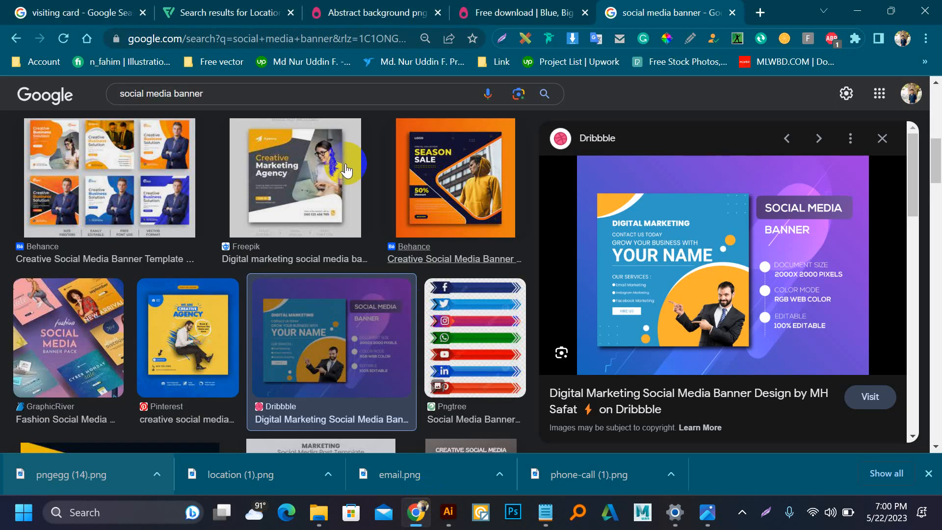
pyautogui.click(760, 13)
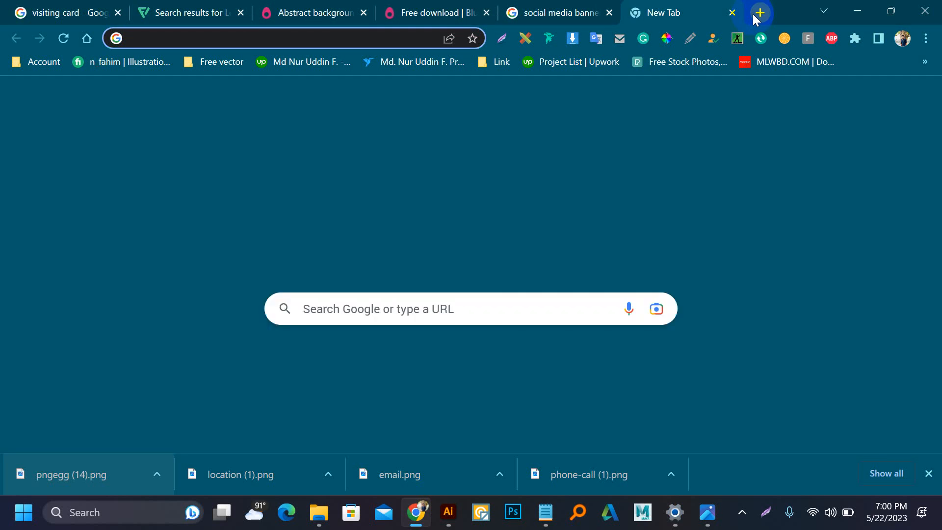
pyautogui.write('man')
pyautogui.press('Return')
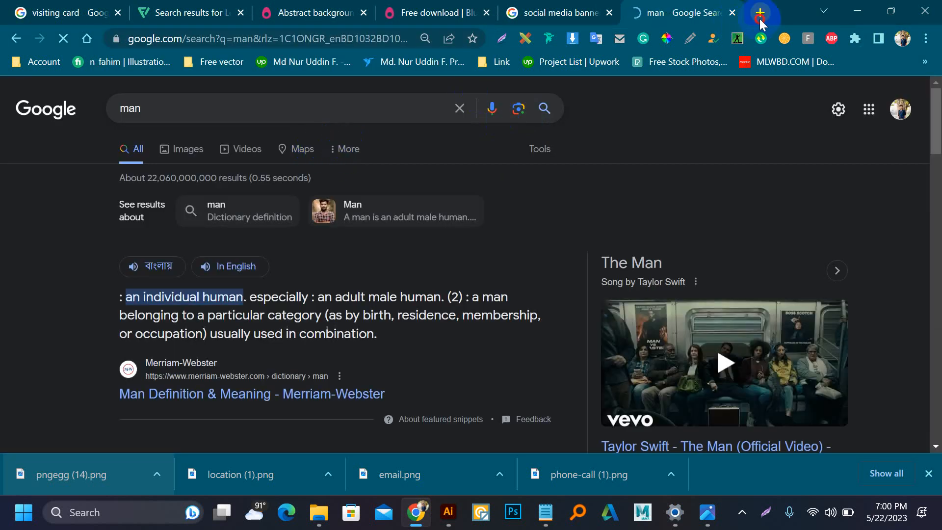
pyautogui.click(760, 13)
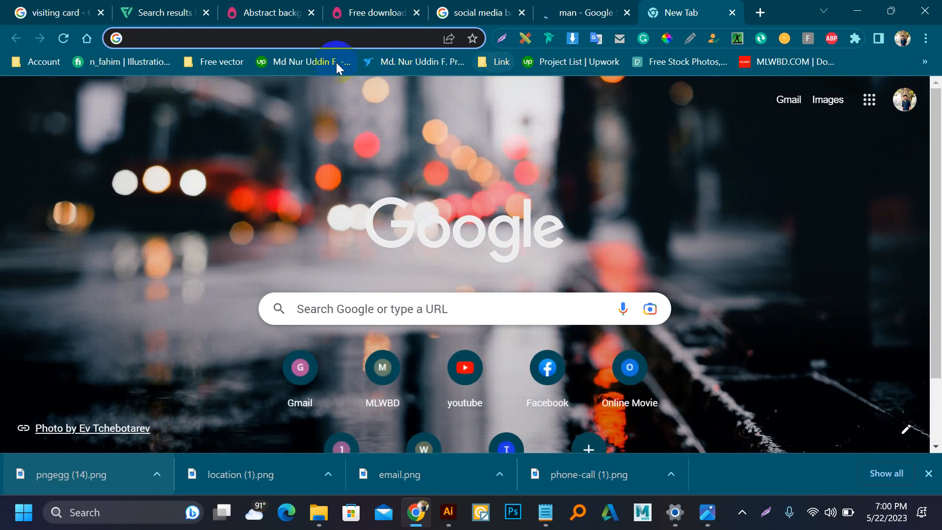
pyautogui.click(700, 58)
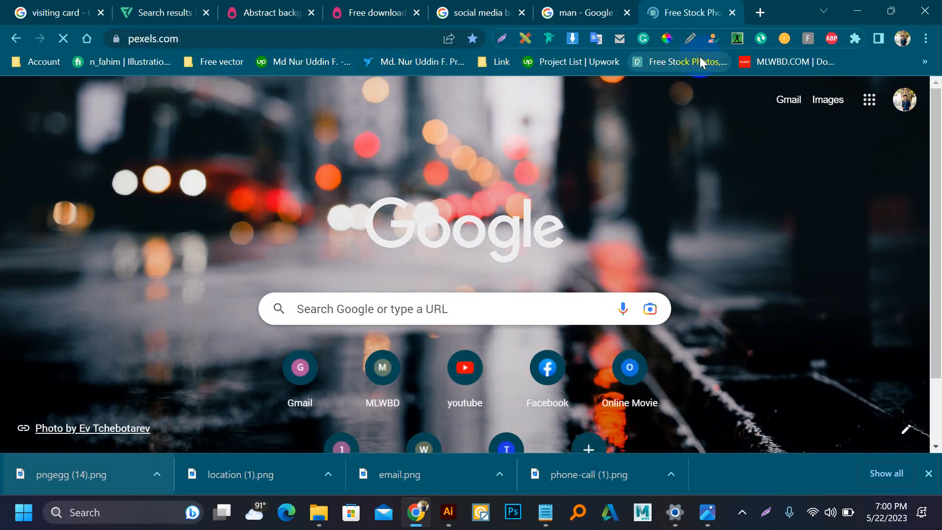
pyautogui.scroll(-2, 324, 285)
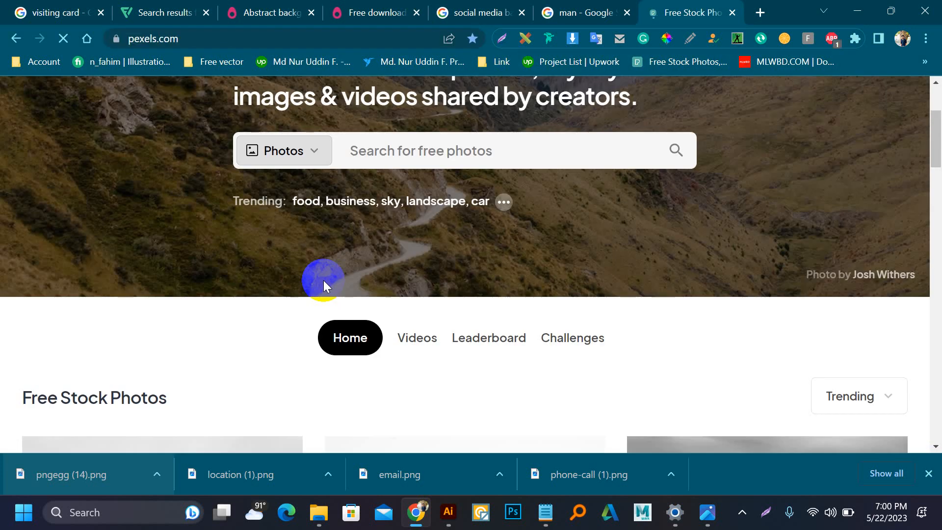
pyautogui.scroll(2, 323, 281)
pyautogui.click(355, 308)
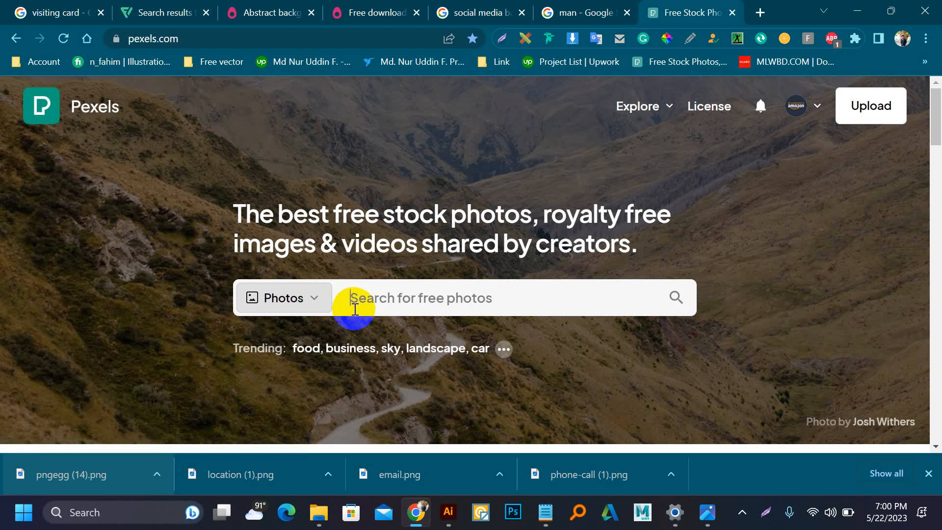
pyautogui.write('man presentation')
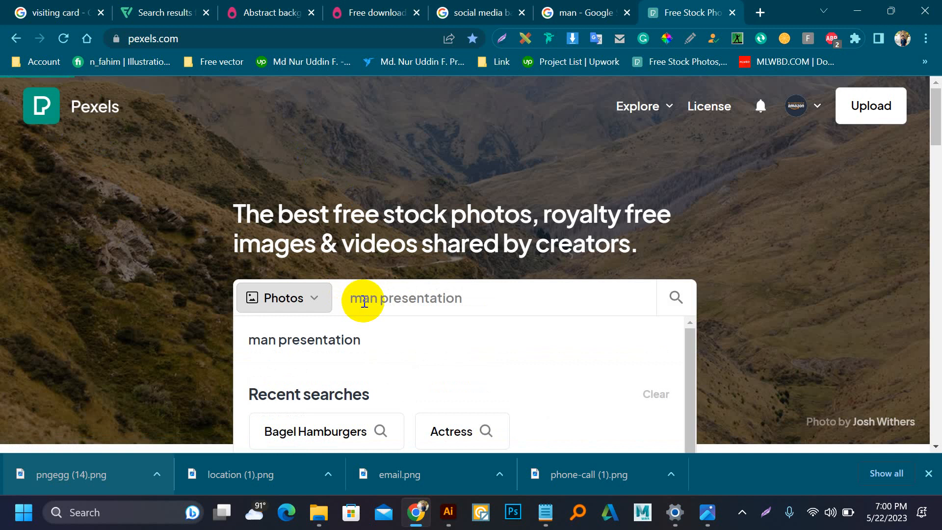
pyautogui.press('Return')
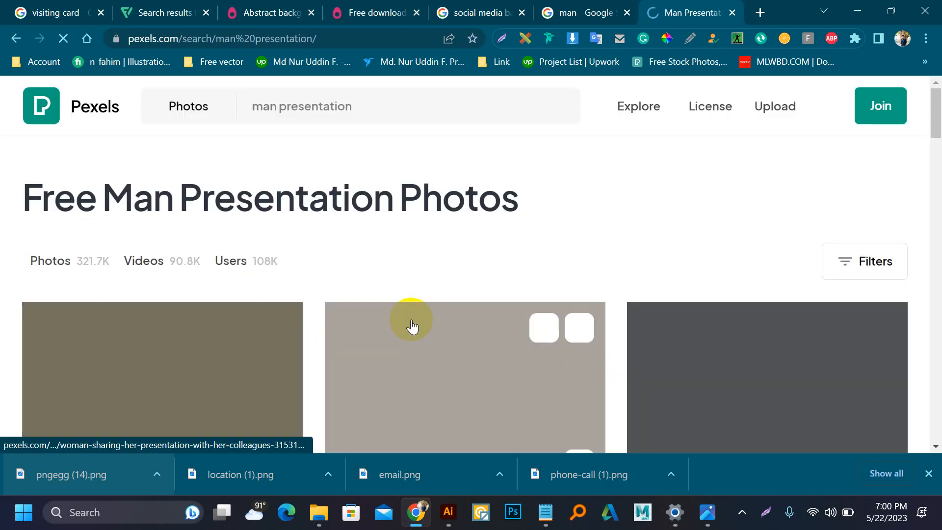
# Step: Open the photo of the man at the whiteboard and download it free
pyautogui.scroll(-3, 427, 314)
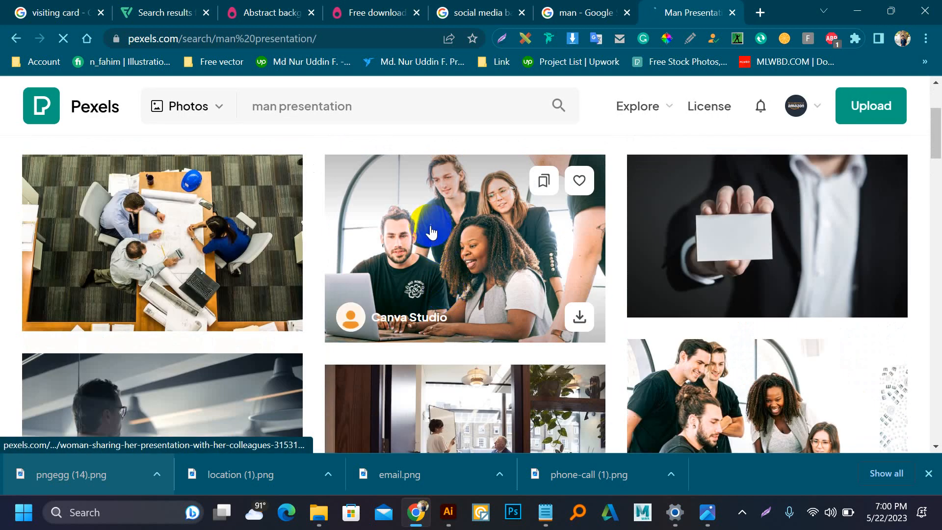
pyautogui.scroll(-10, 444, 289)
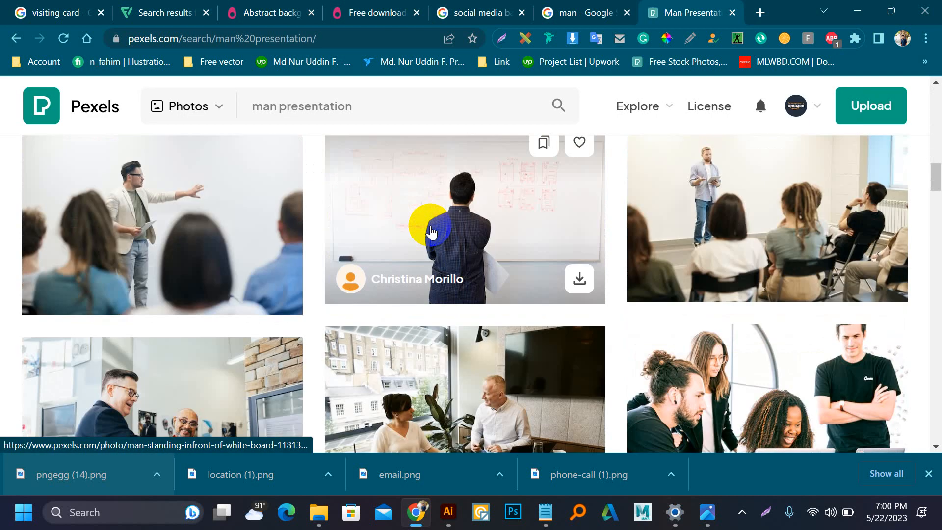
pyautogui.scroll(-3, 432, 230)
pyautogui.scroll(5, 442, 233)
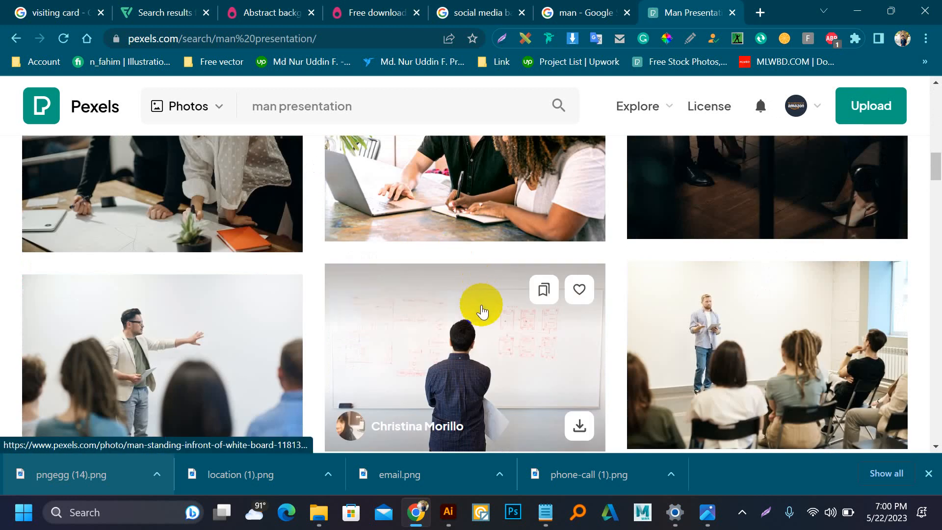
pyautogui.click(479, 312)
pyautogui.scroll(-3, 590, 247)
pyautogui.scroll(5, 590, 247)
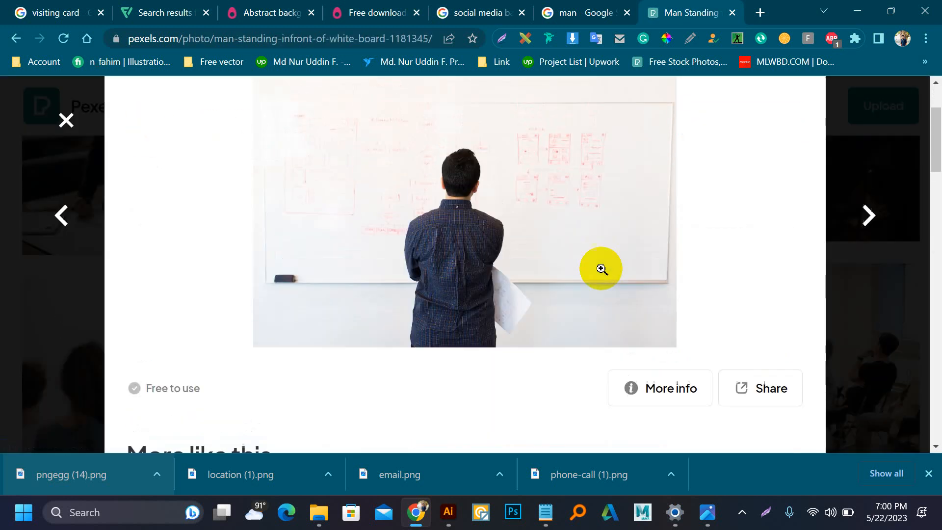
pyautogui.click(706, 145)
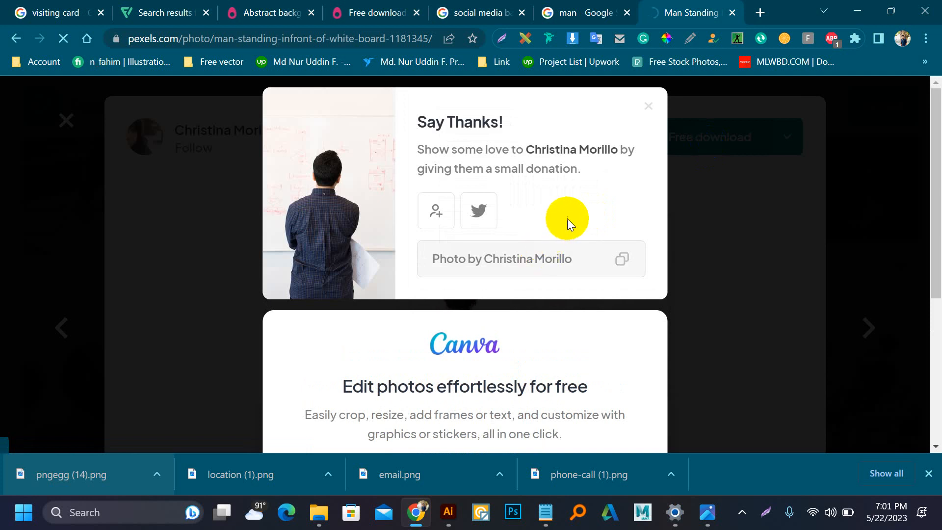
pyautogui.click(760, 12)
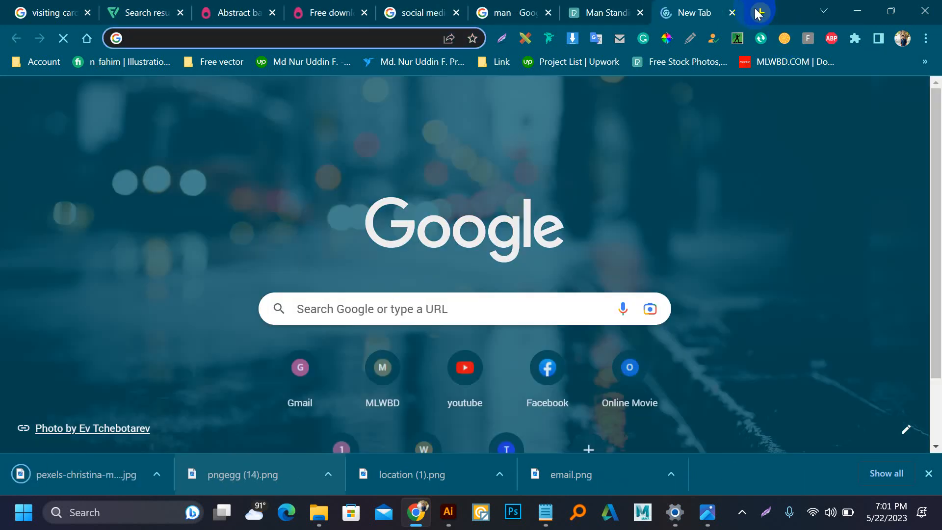
# Step: Upload the whiteboard JPG to remove.bg, download the transparent PNG, and drag it to Illustrator
pyautogui.write('bg')
pyautogui.press('Return')
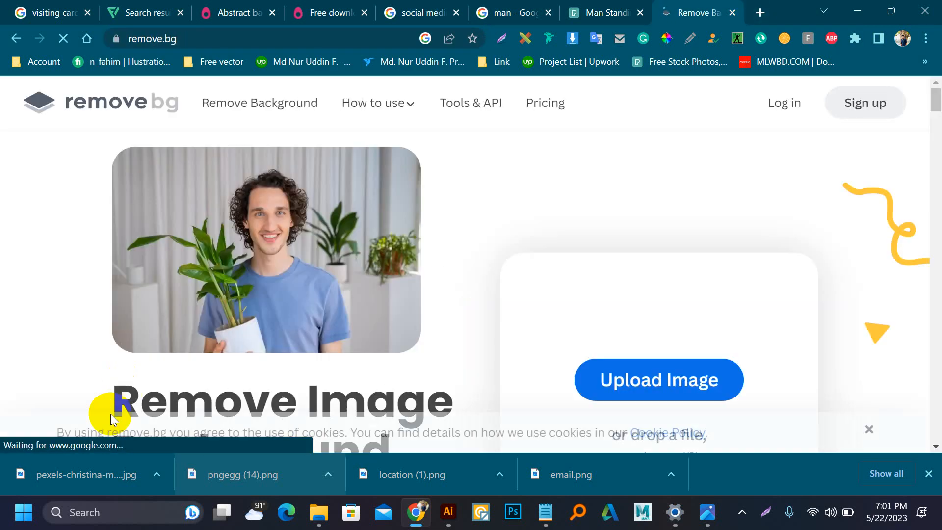
pyautogui.moveTo(71, 491); pyautogui.dragTo(572, 294)
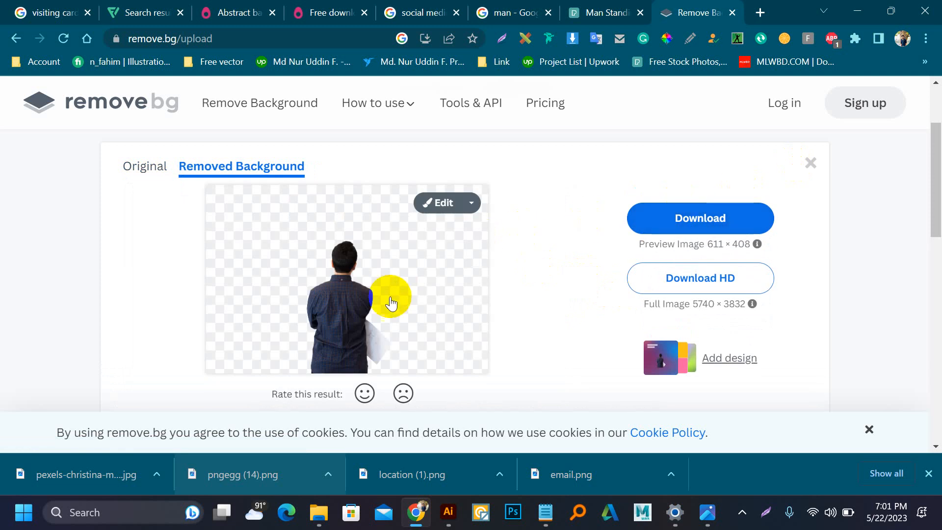
pyautogui.click(662, 219)
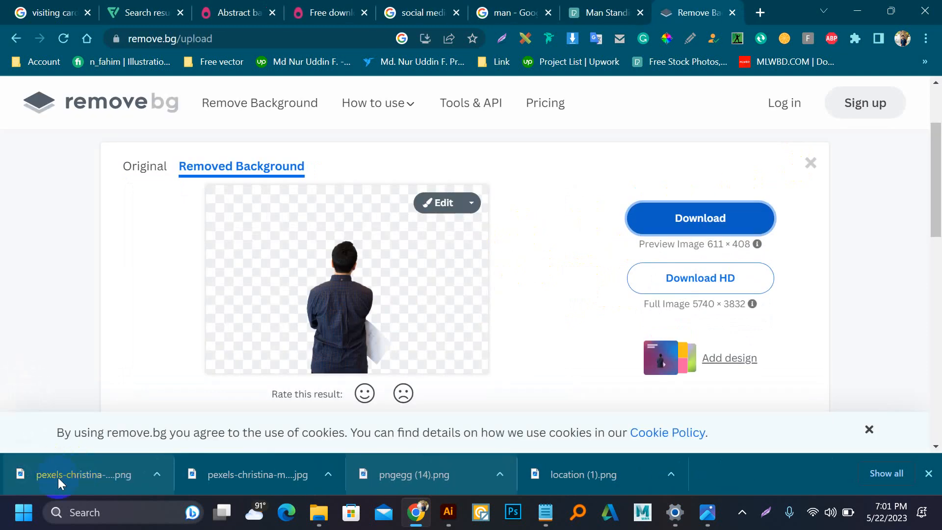
pyautogui.moveTo(58, 478); pyautogui.dragTo(418, 343)
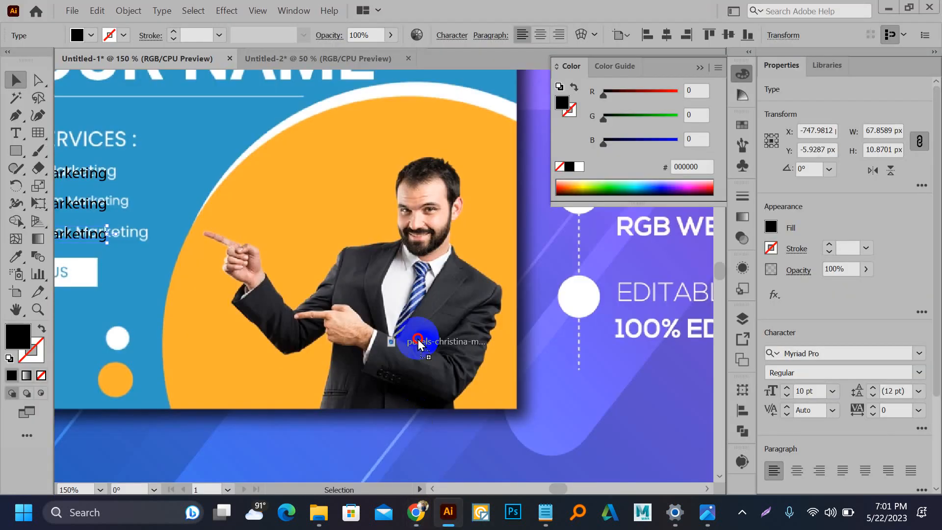
# Step: Place the man cut-out at the blue banner's lower right and embed it
pyautogui.scroll(3, 425, 310)
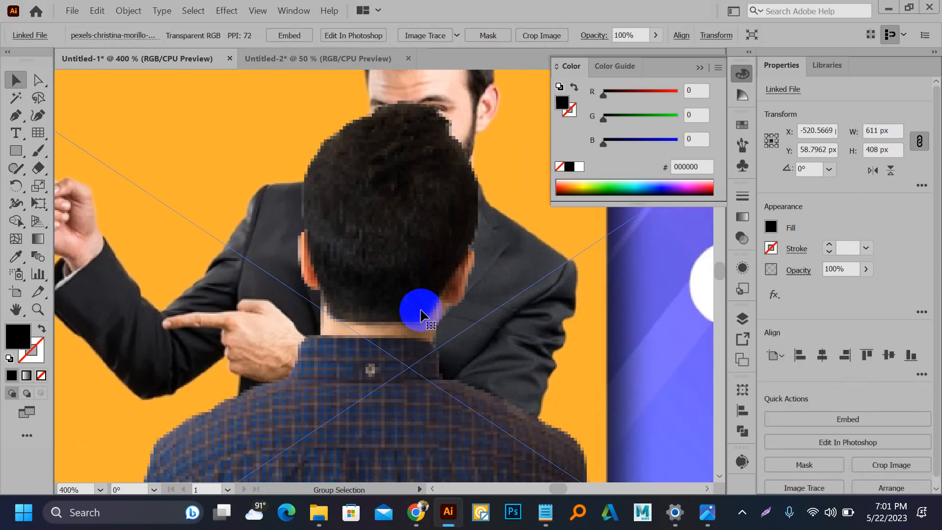
pyautogui.scroll(-8, 234, 222)
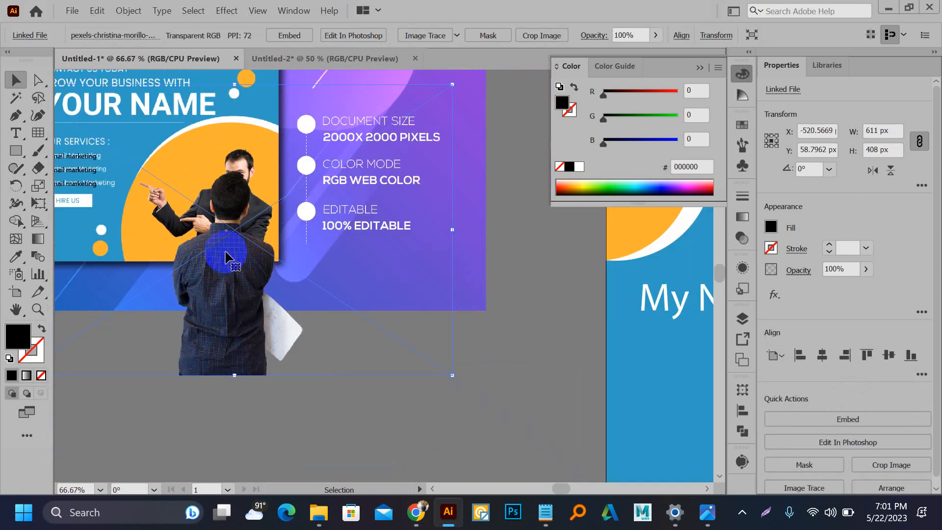
pyautogui.moveTo(225, 258); pyautogui.dragTo(527, 363)
pyautogui.moveTo(449, 314); pyautogui.dragTo(154, 207)
pyautogui.moveTo(239, 258); pyautogui.dragTo(602, 363)
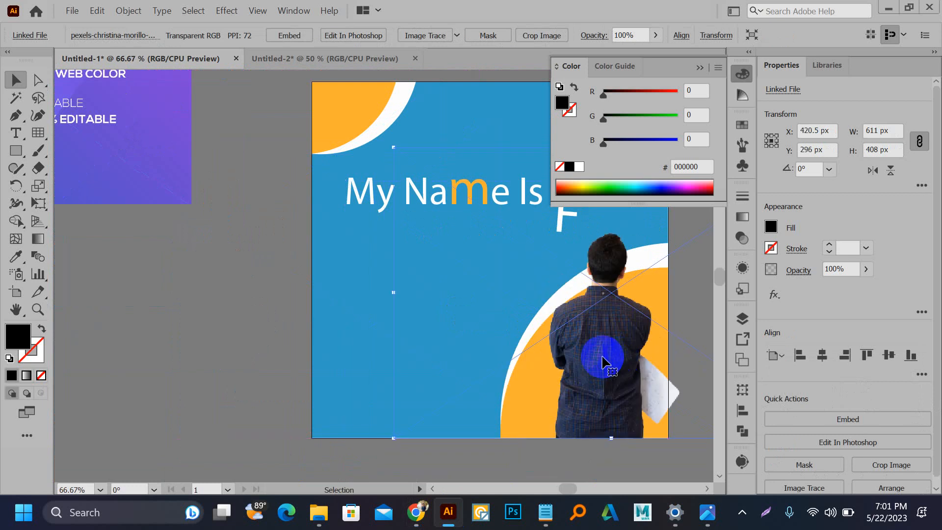
pyautogui.click(278, 34)
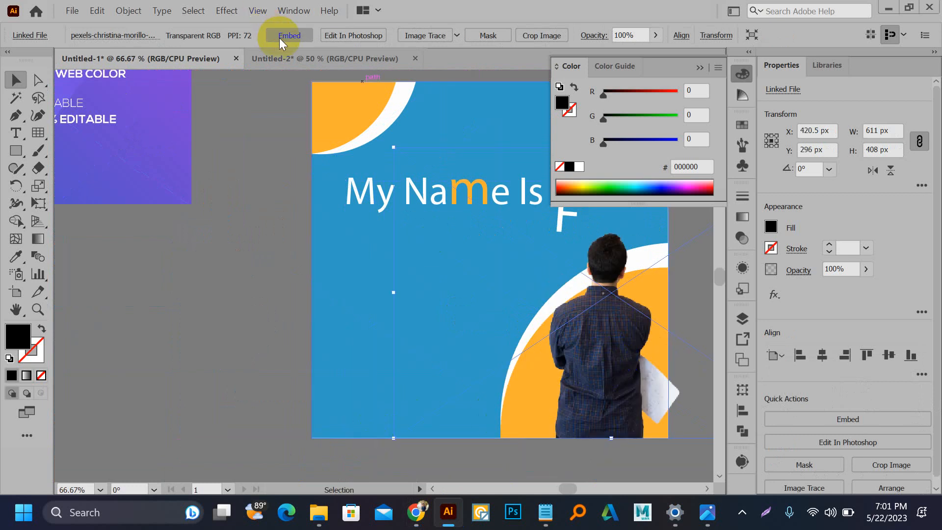
# Step: Collapse the Color panel and nudge the man photo up to Y 285 px
pyautogui.moveTo(254, 224); pyautogui.dragTo(173, 241)
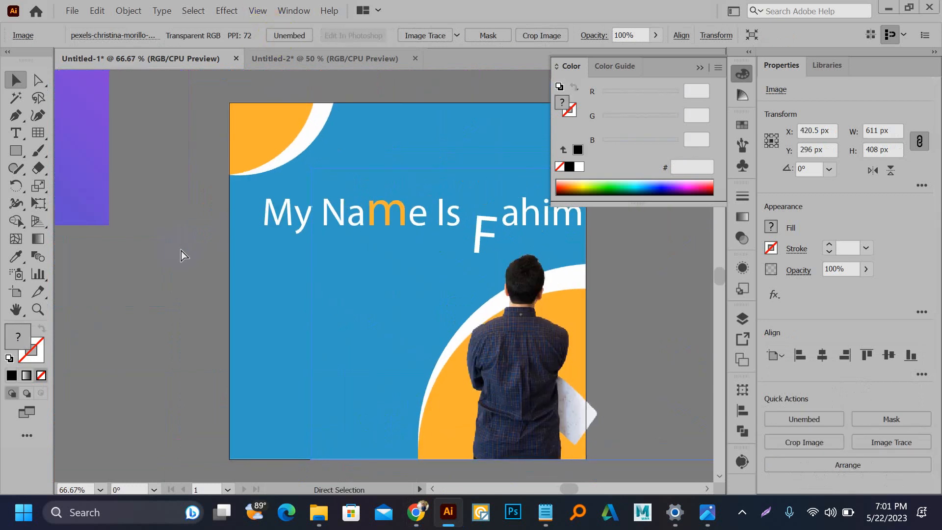
pyautogui.scroll(1, 182, 252)
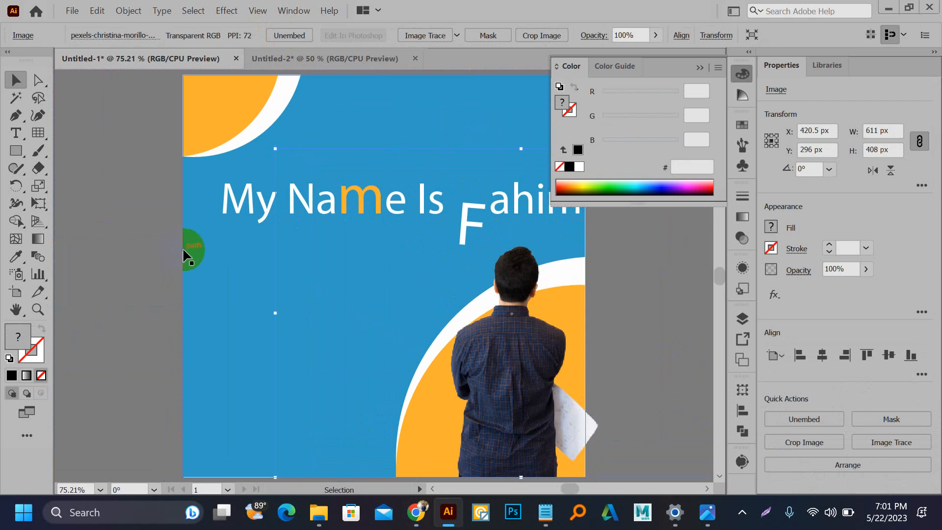
pyautogui.click(699, 67)
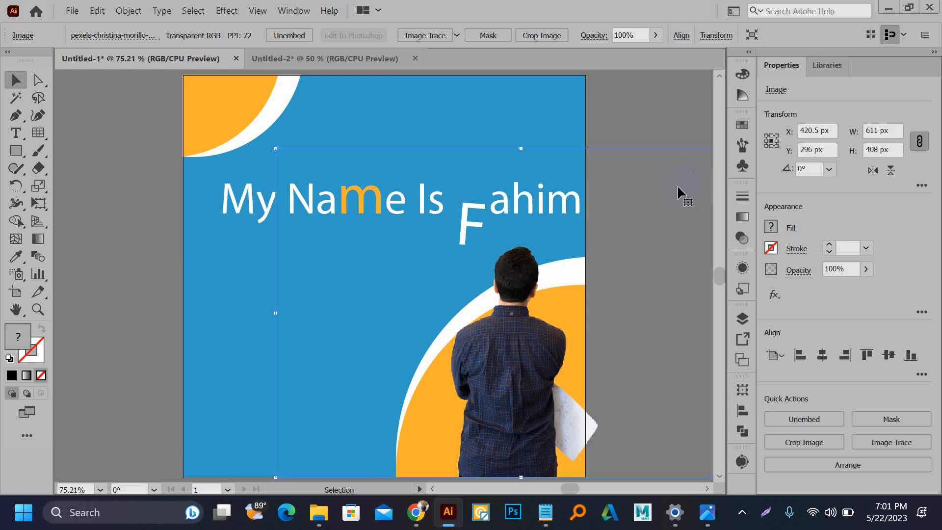
pyautogui.hscroll(-4, 483, 301)
pyautogui.scroll(5, 637, 254)
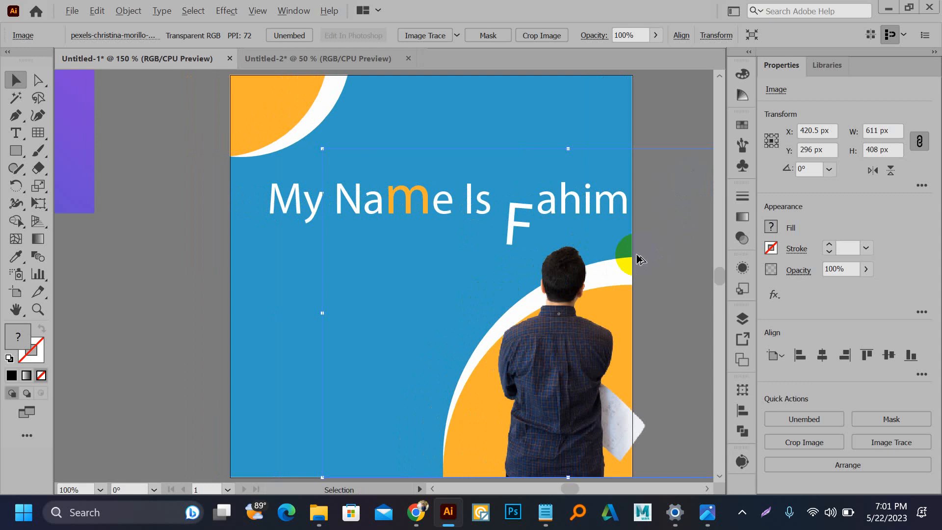
pyautogui.scroll(7, 436, 261)
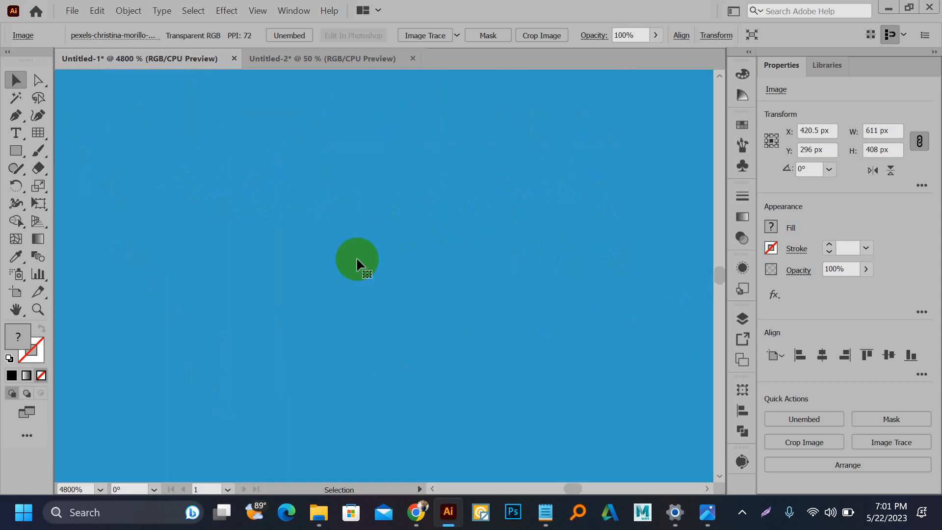
pyautogui.scroll(-8, 511, 211)
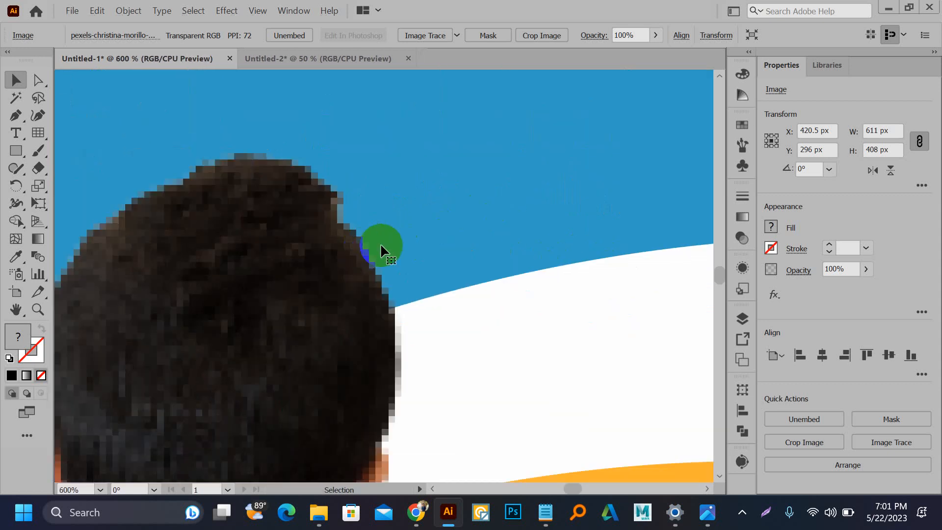
pyautogui.scroll(-2, 428, 240)
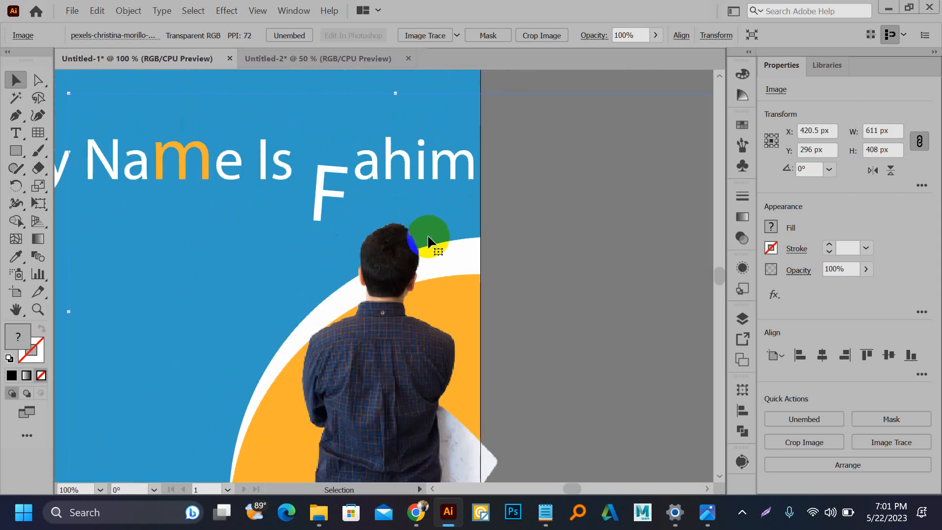
pyautogui.scroll(-4, 428, 241)
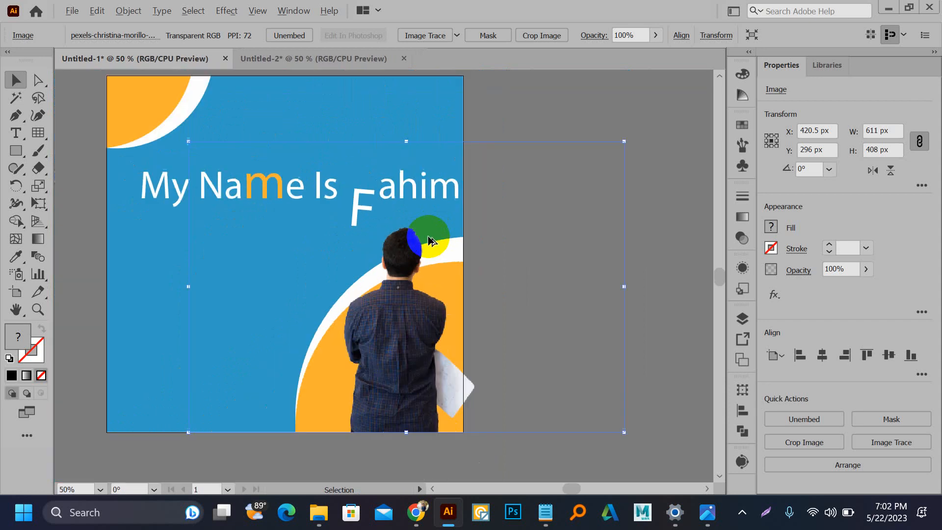
pyautogui.moveTo(423, 260); pyautogui.dragTo(423, 257)
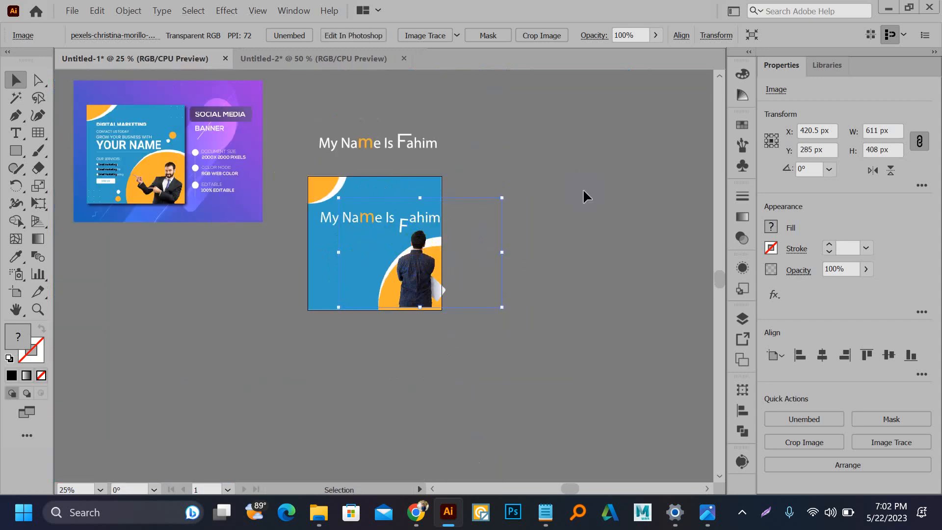
# Step: Minimize Illustrator, Chrome and File Explorer to reveal the desktop
pyautogui.click(888, 9)
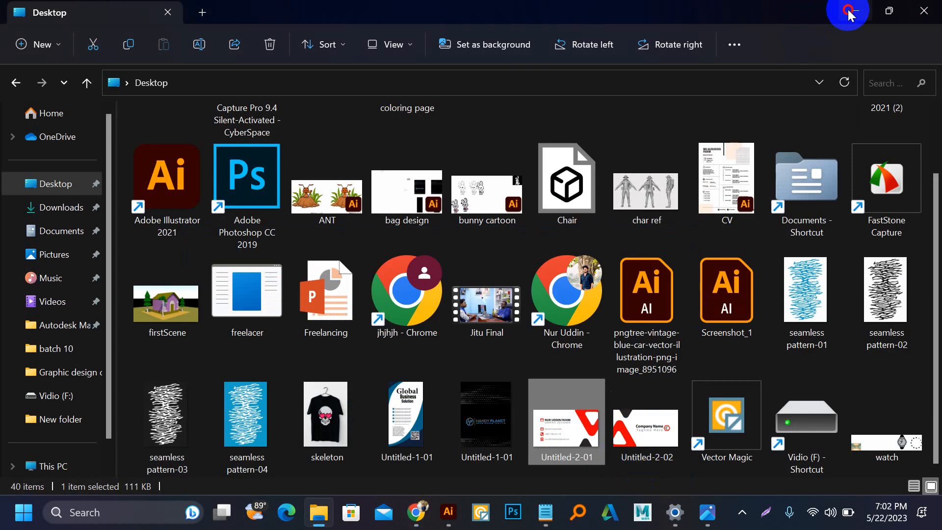
pyautogui.click(850, 10)
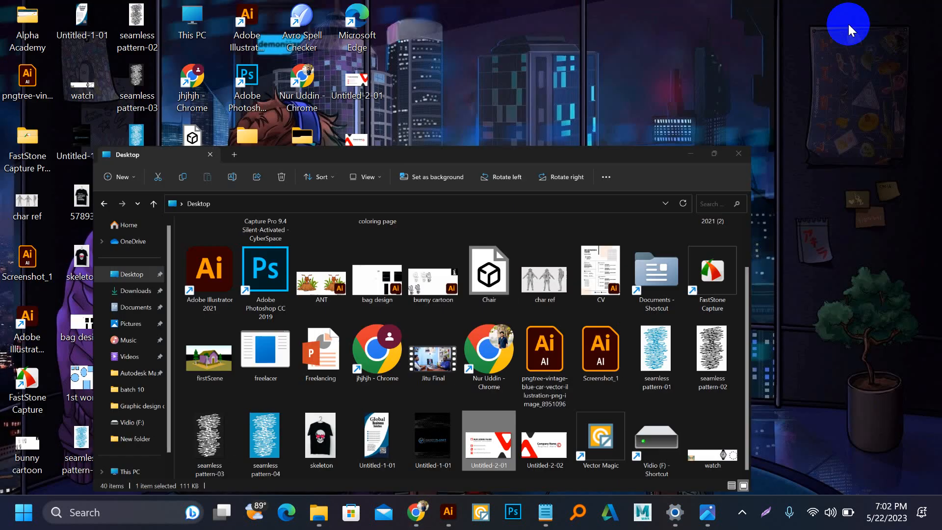